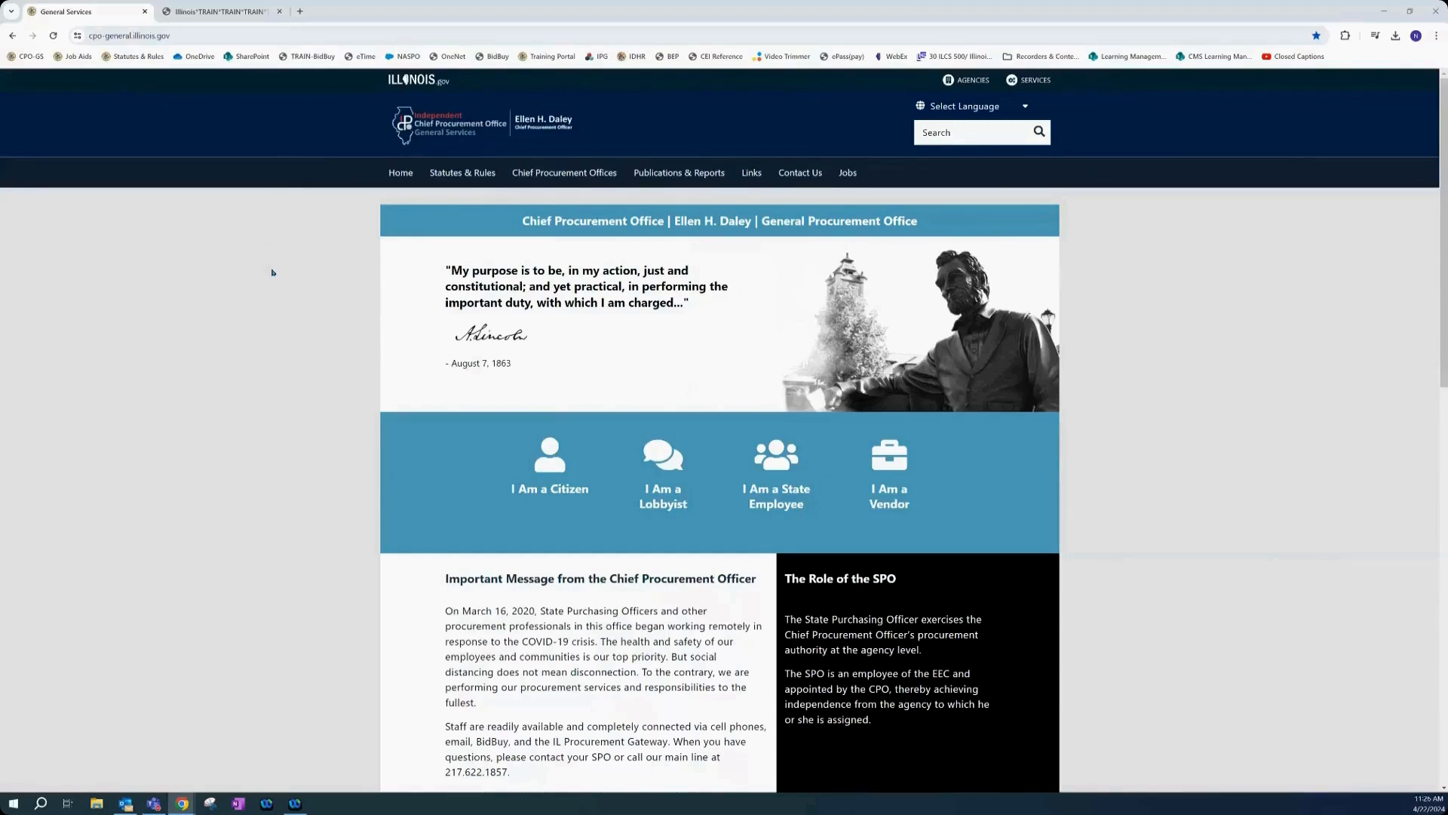
- Open the Job Aids page in the BidBuy section of the Chief Procurement Office website
scroll(273, 272, down, 10)
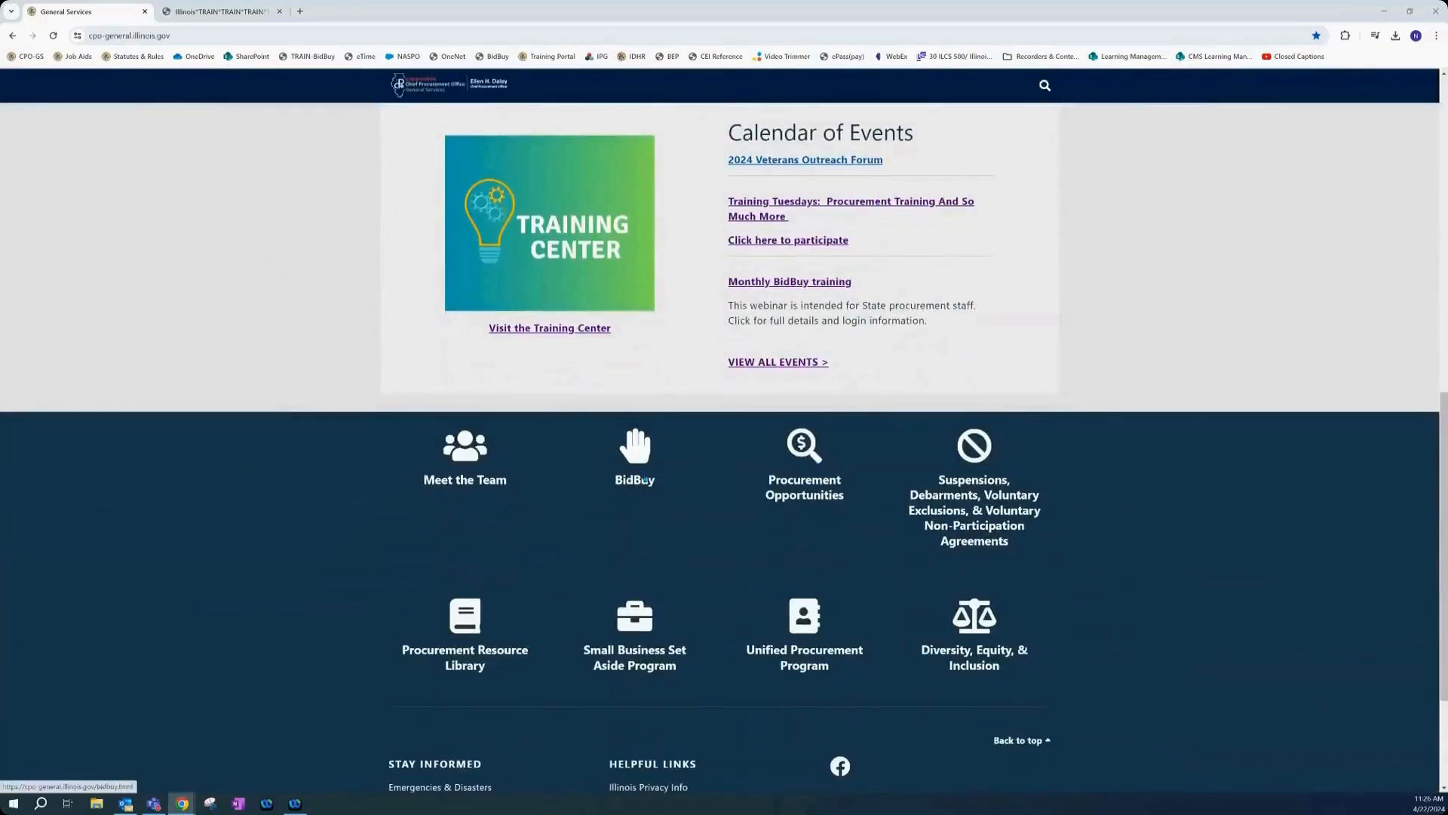
click(643, 479)
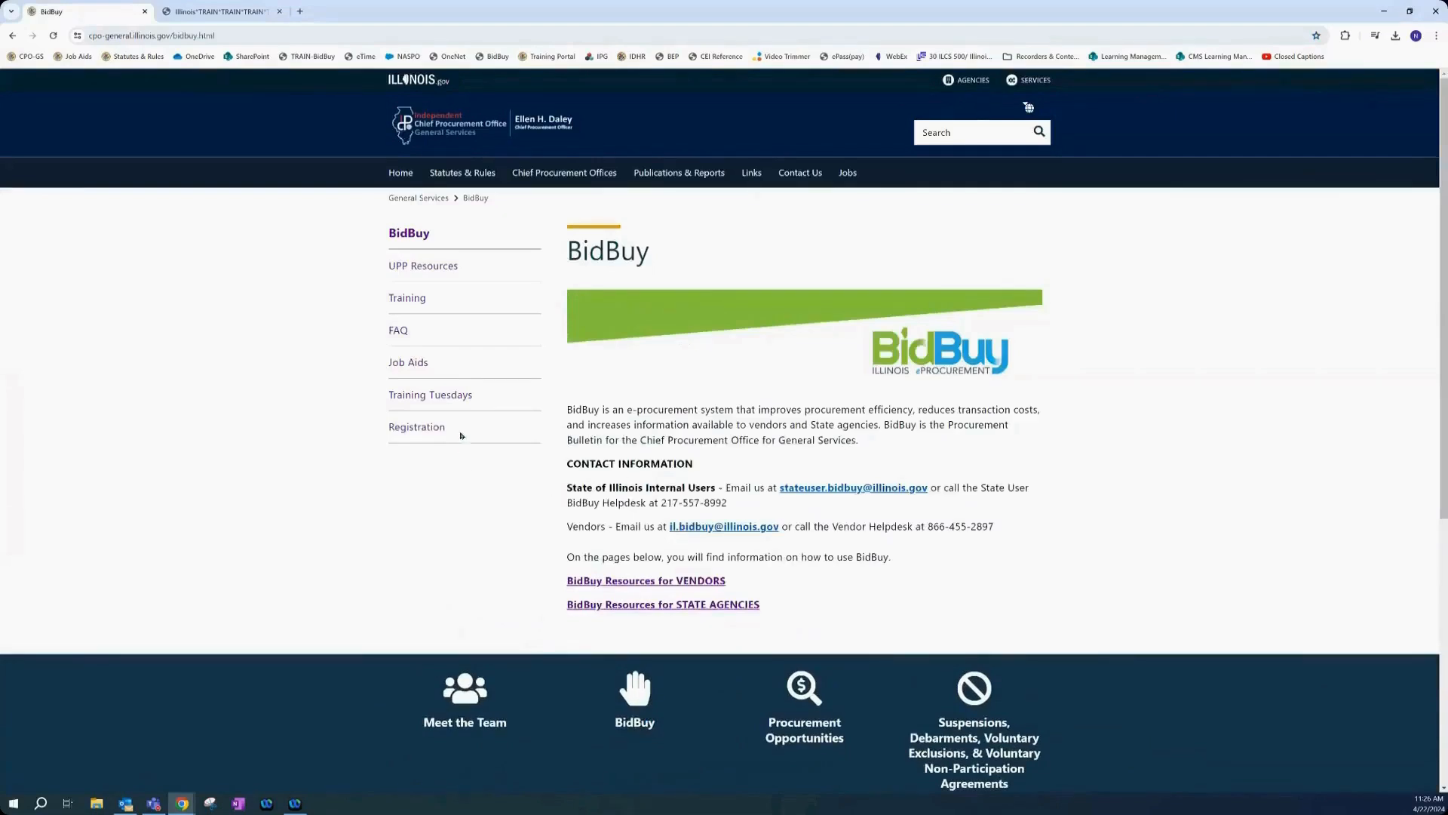
click(422, 364)
scroll(656, 436, down, 3)
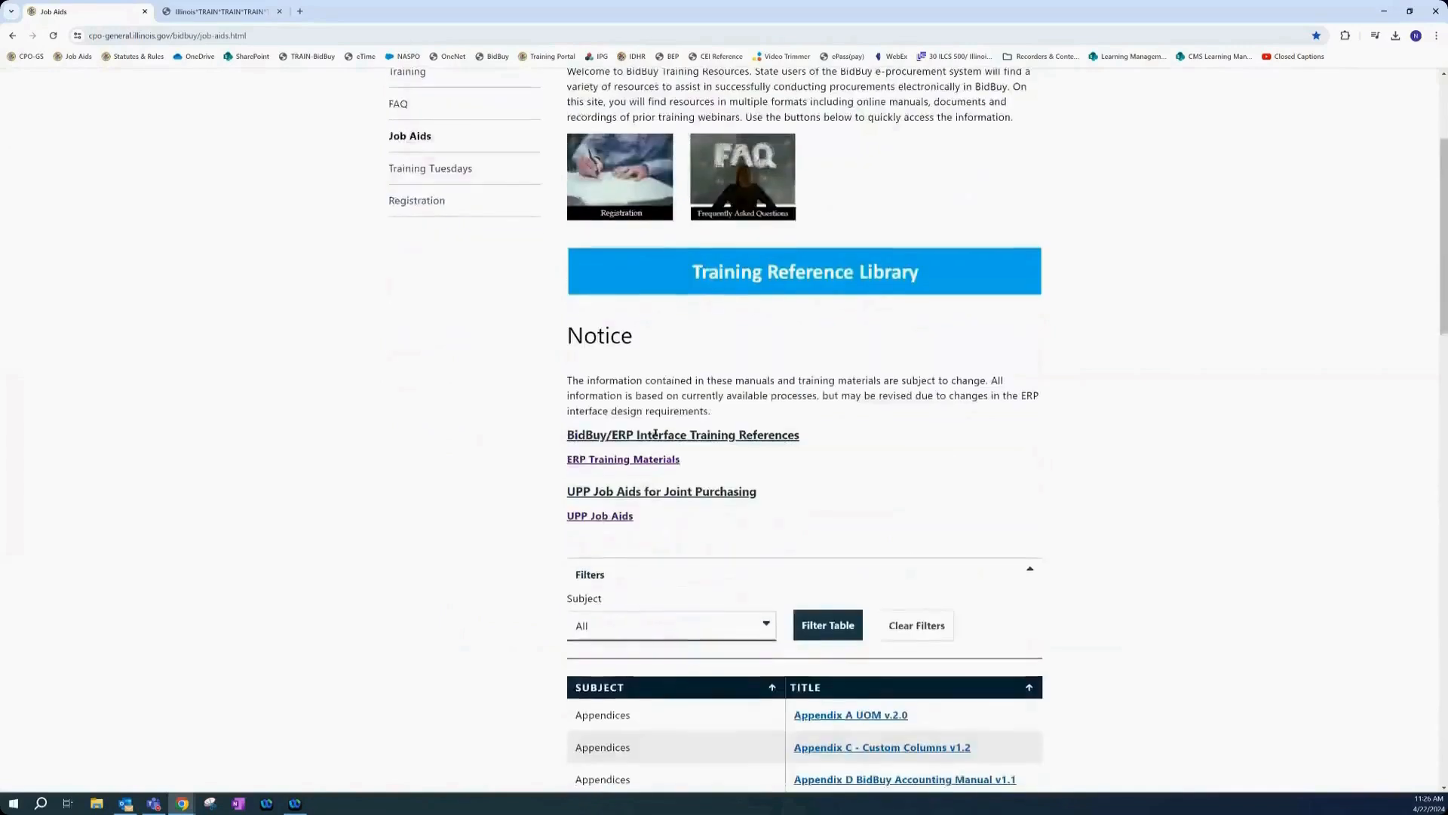
- Filter the job aids table by the subject Release Off Masters
scroll(656, 435, down, 2)
click(656, 456)
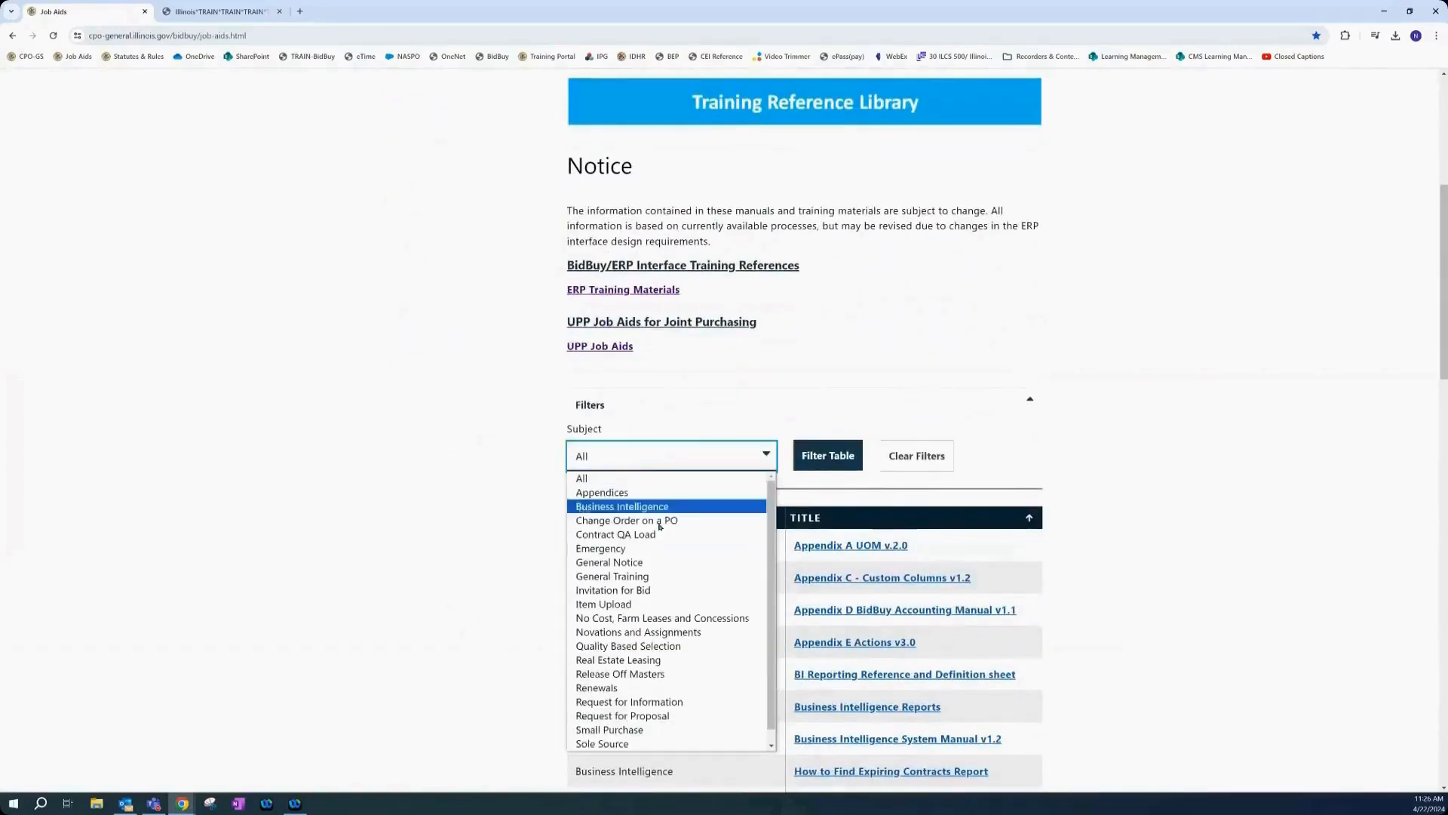
click(657, 674)
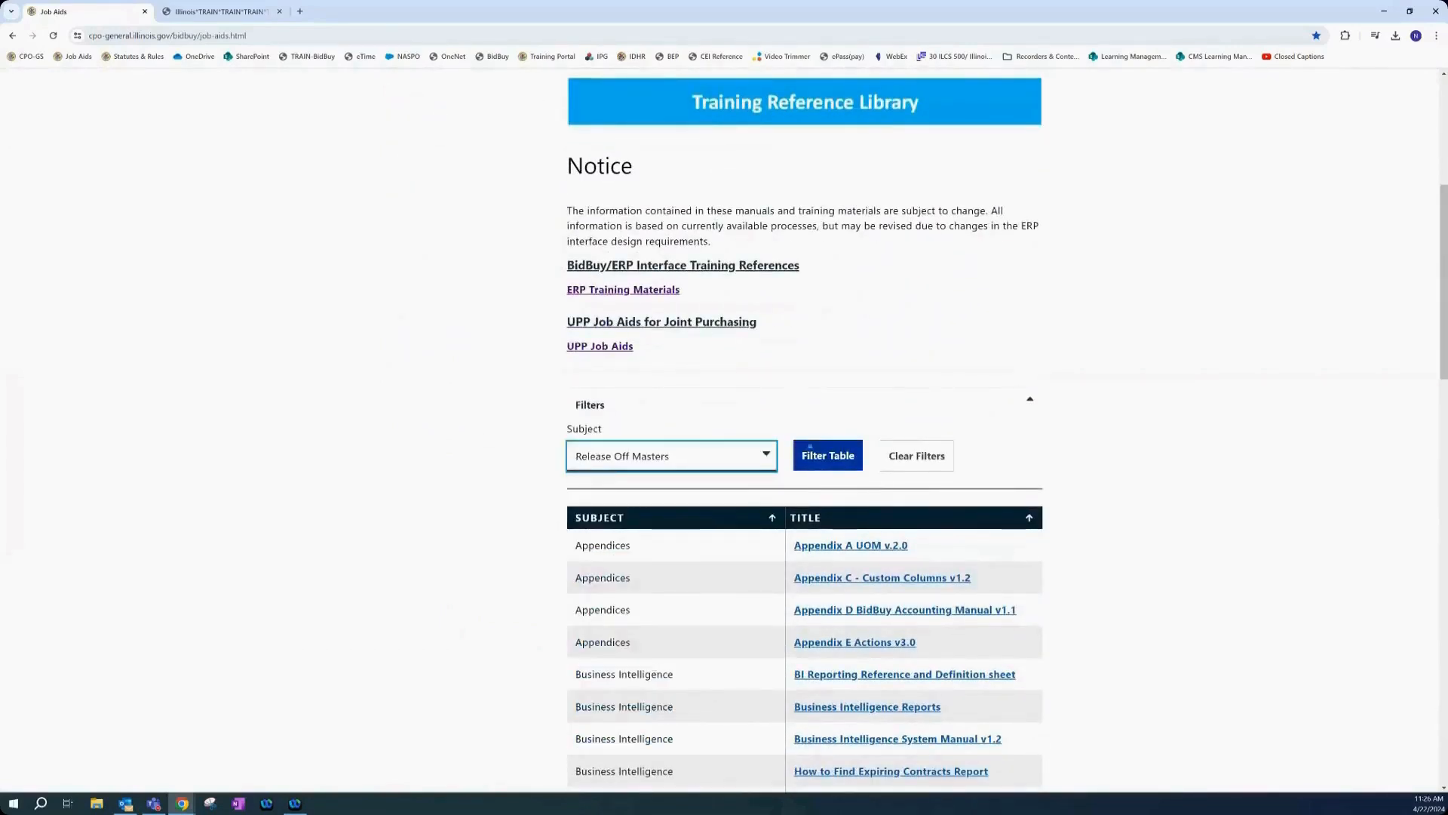
click(809, 449)
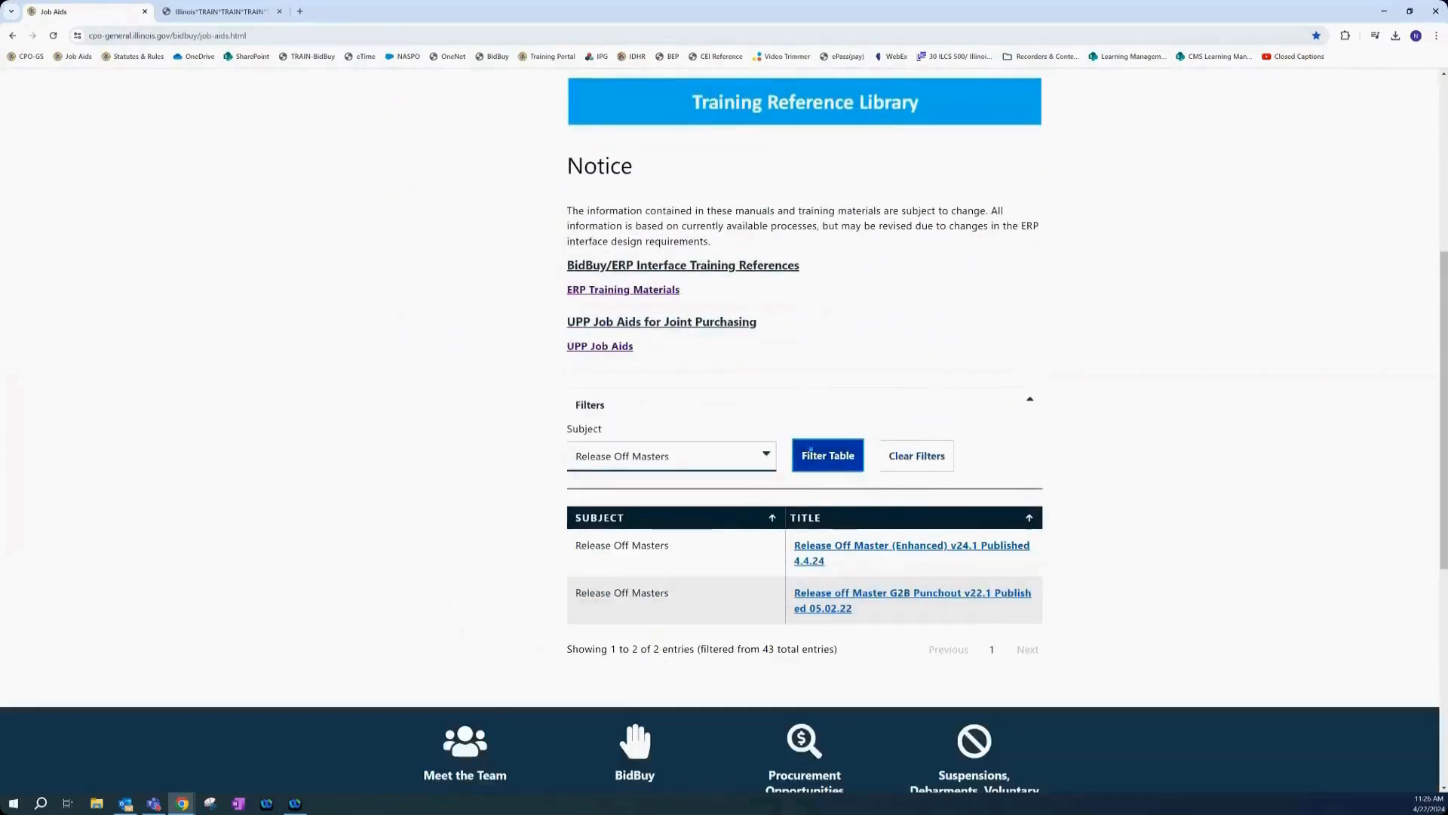
- Open the Release Off Master (Enhanced) v24.1 job aid and read its requisition instructions for the home screen and General Tab
click(852, 551)
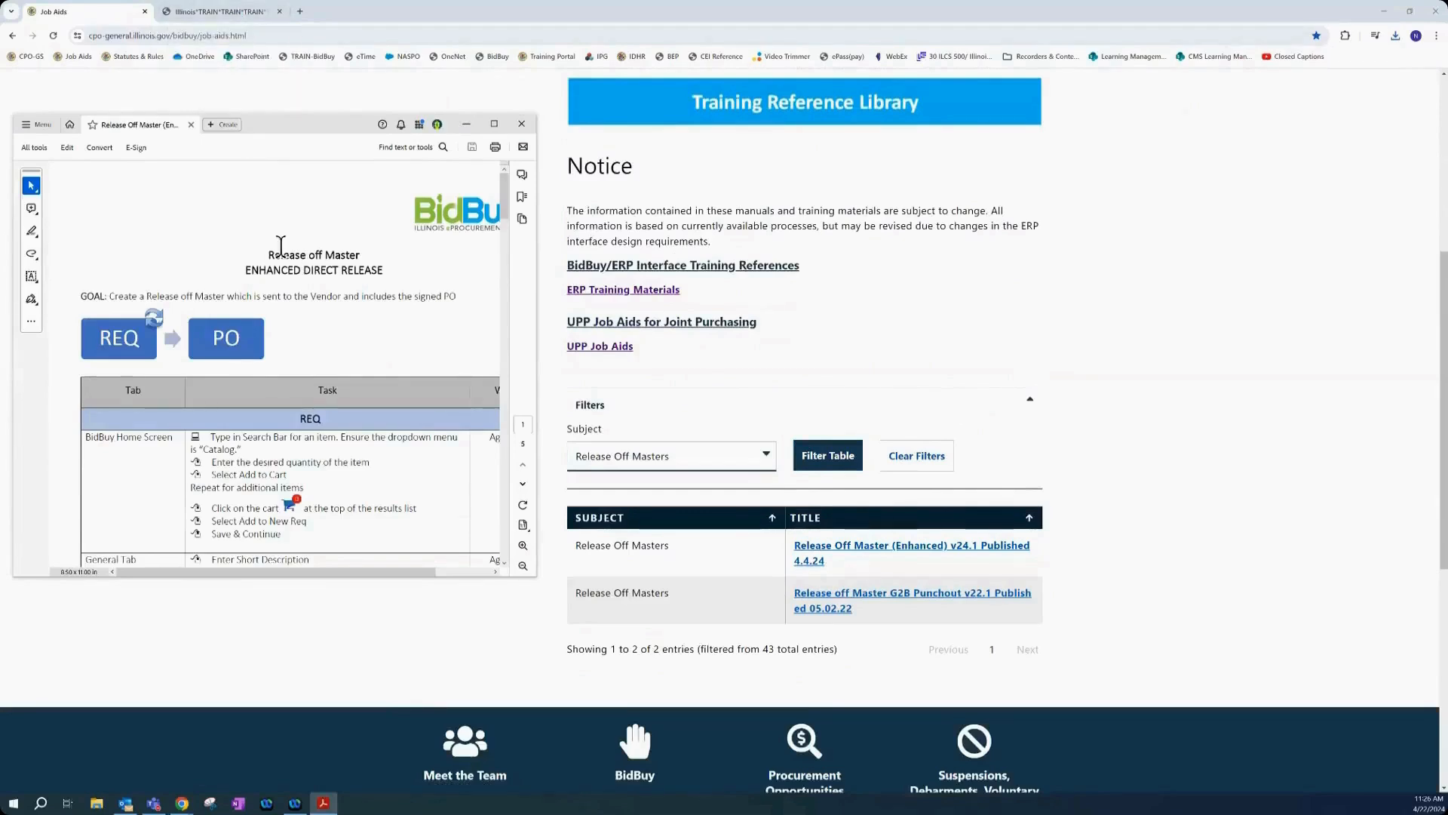
scroll(280, 247, down, 3)
scroll(281, 247, down, 2)
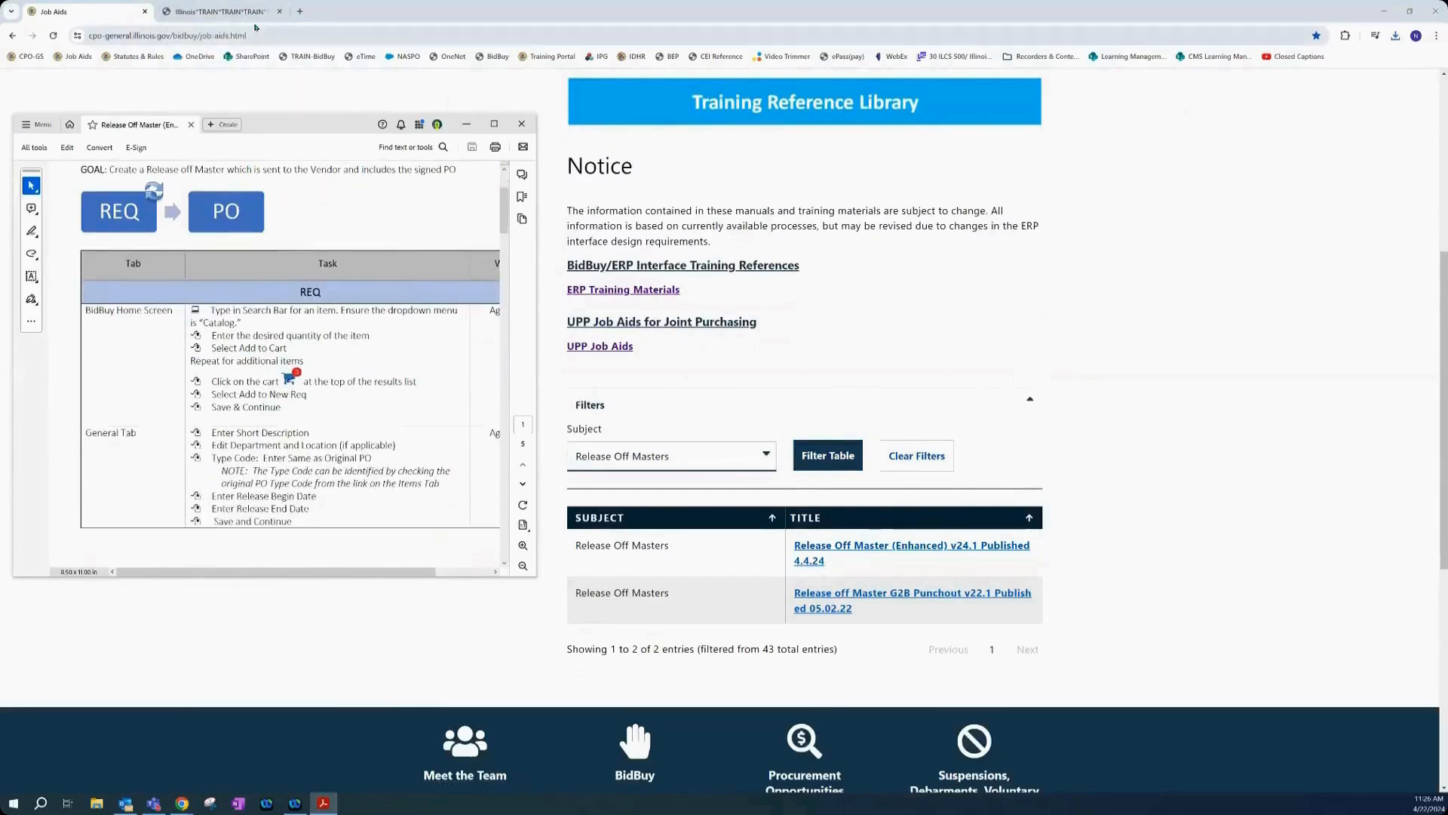
- Switch to the BidBuy training site and search the catalog for JPMC
click(219, 11)
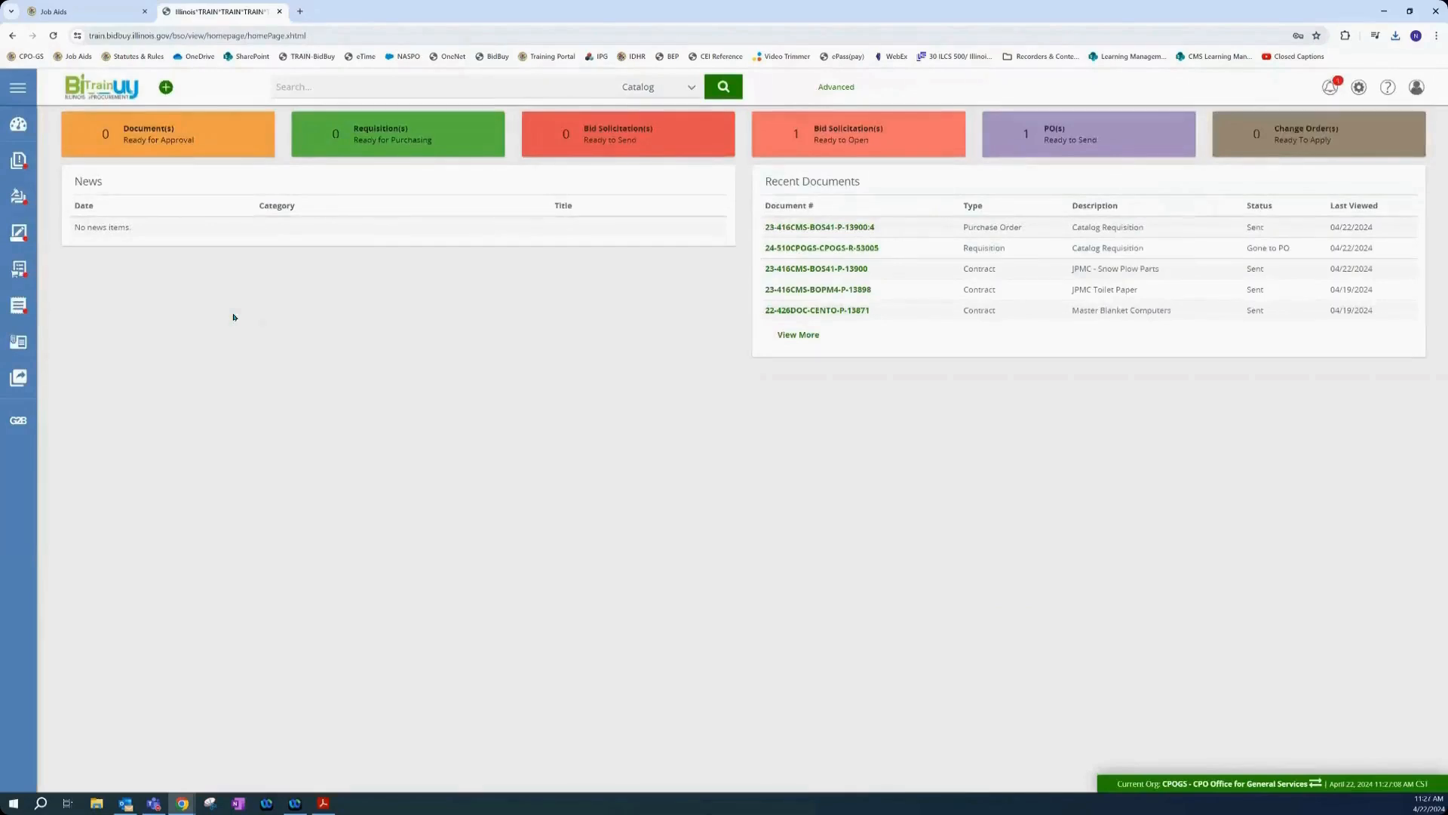
click(360, 85)
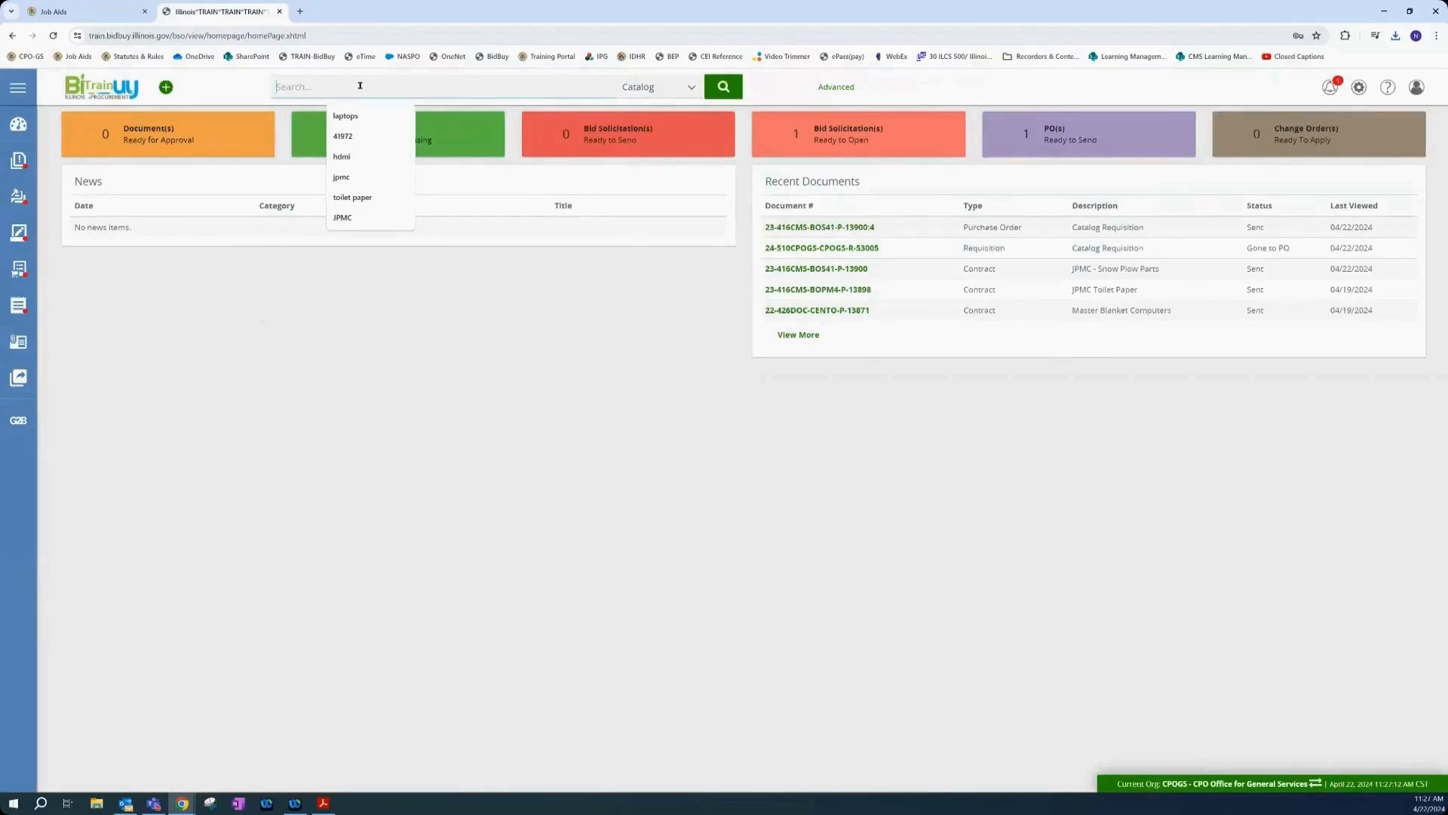
text(JP)
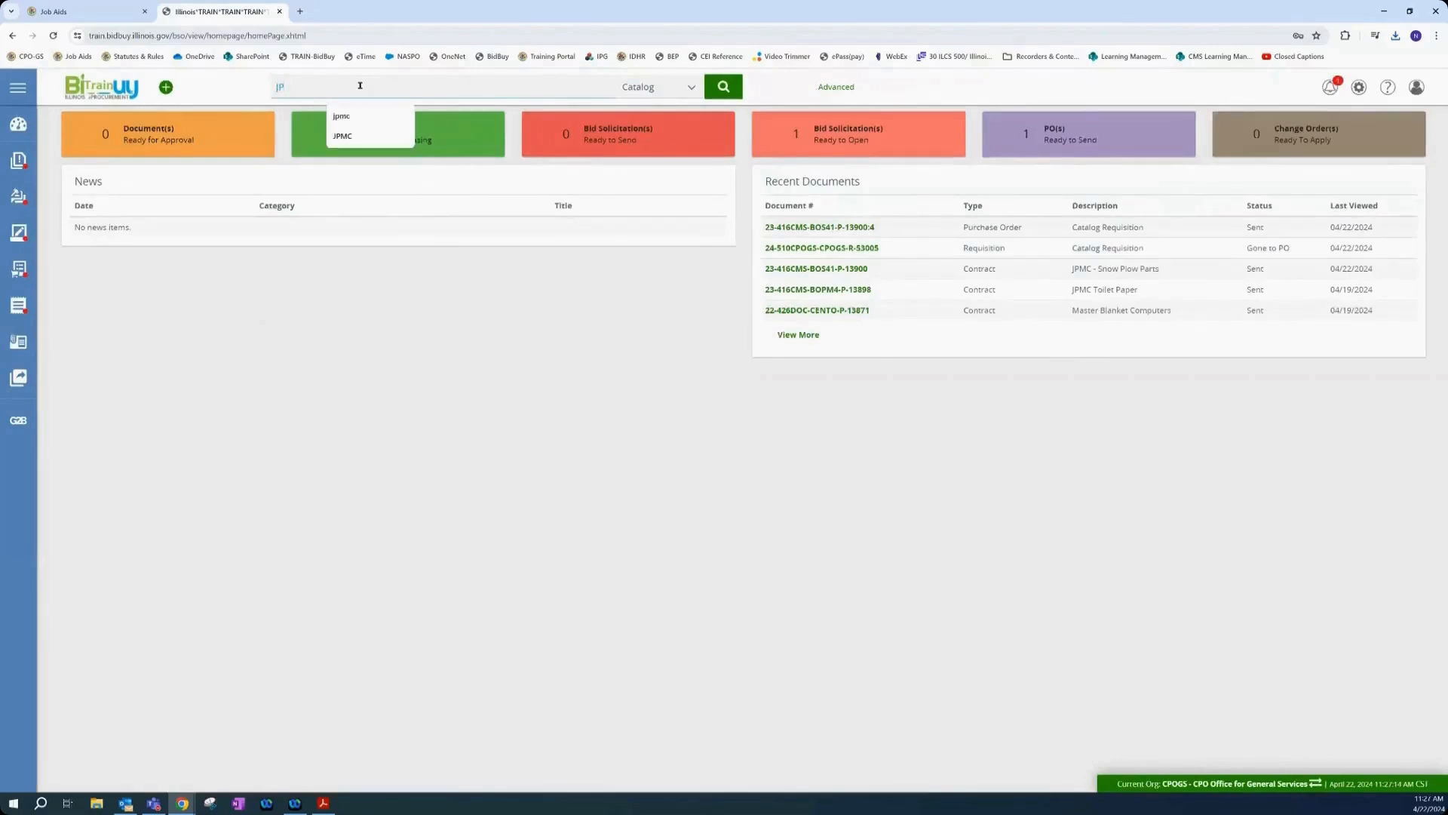
text(MC)
click(348, 299)
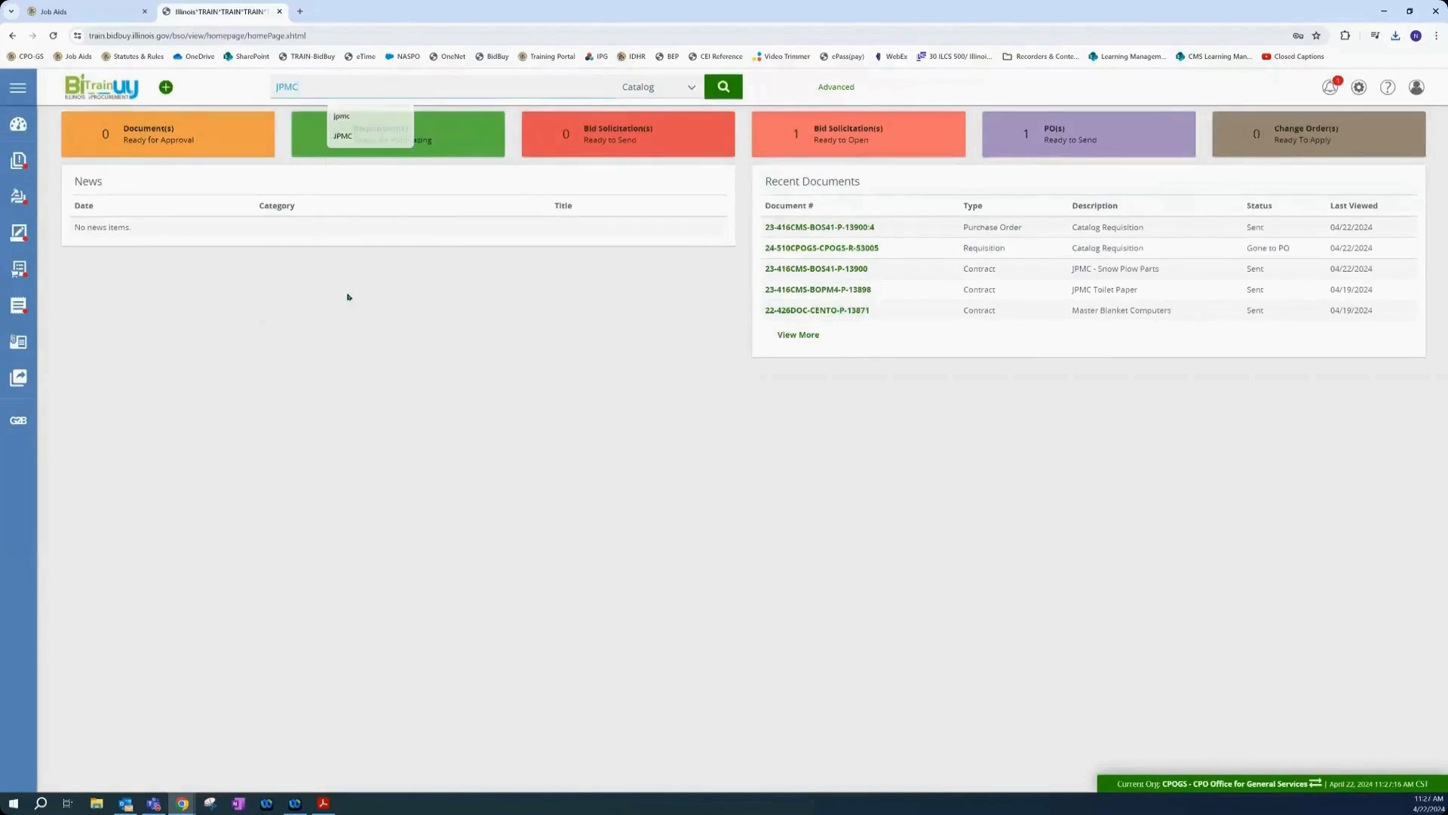
click(730, 88)
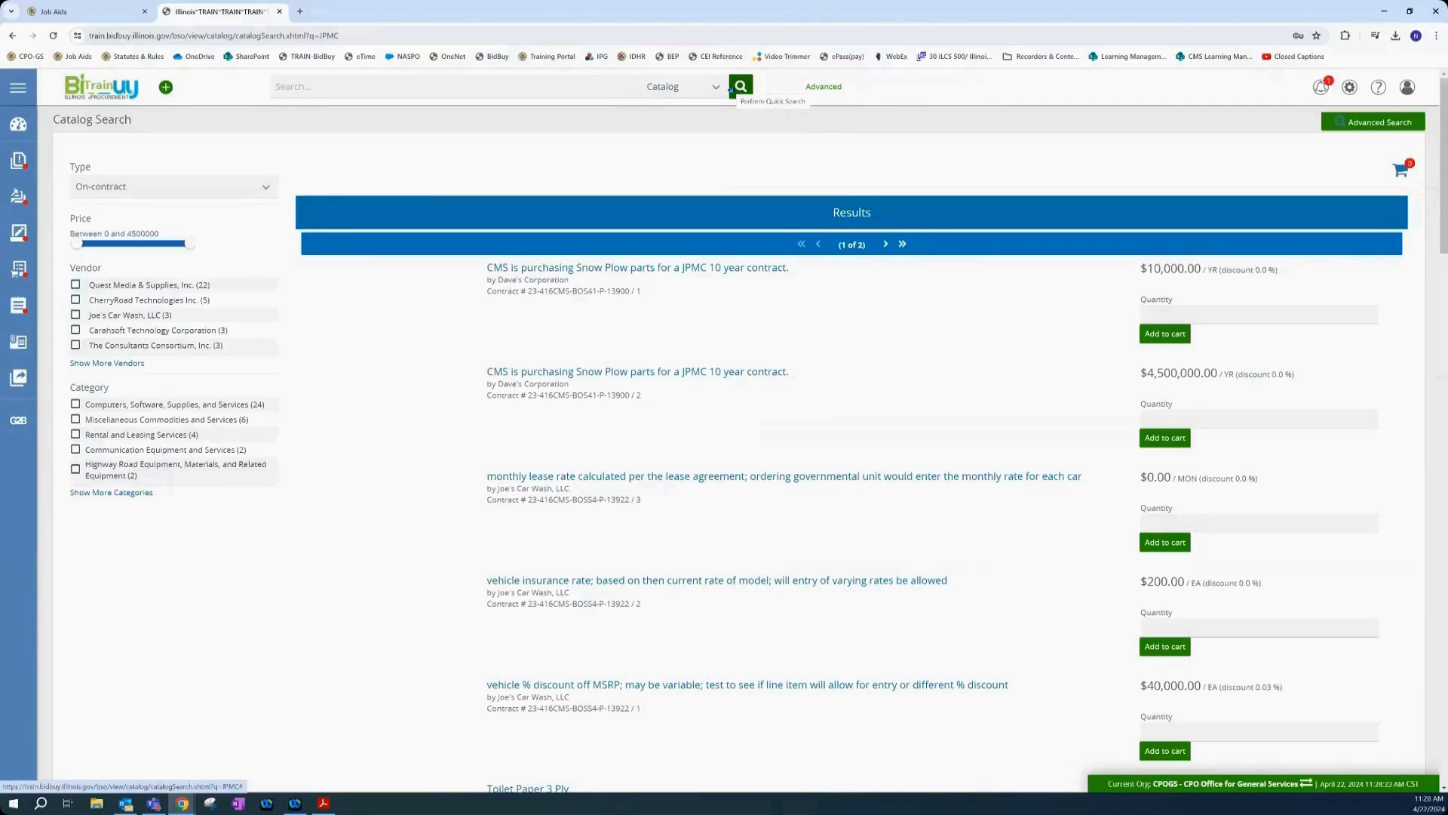
click(730, 89)
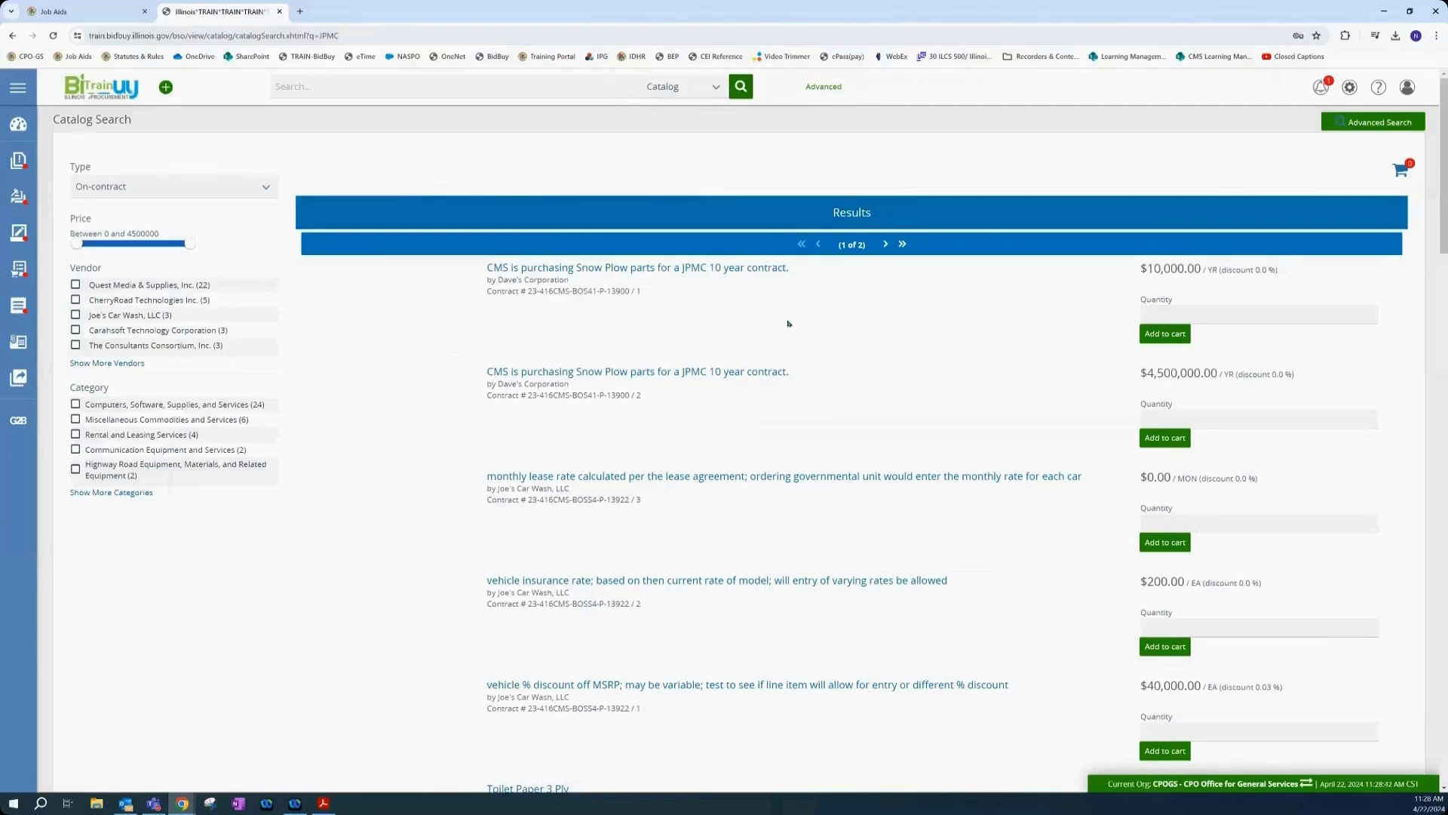
- Run an advanced search of Purchase Orders using the number of the JPMC snow plow parts contract
double_click(617, 291)
click(822, 88)
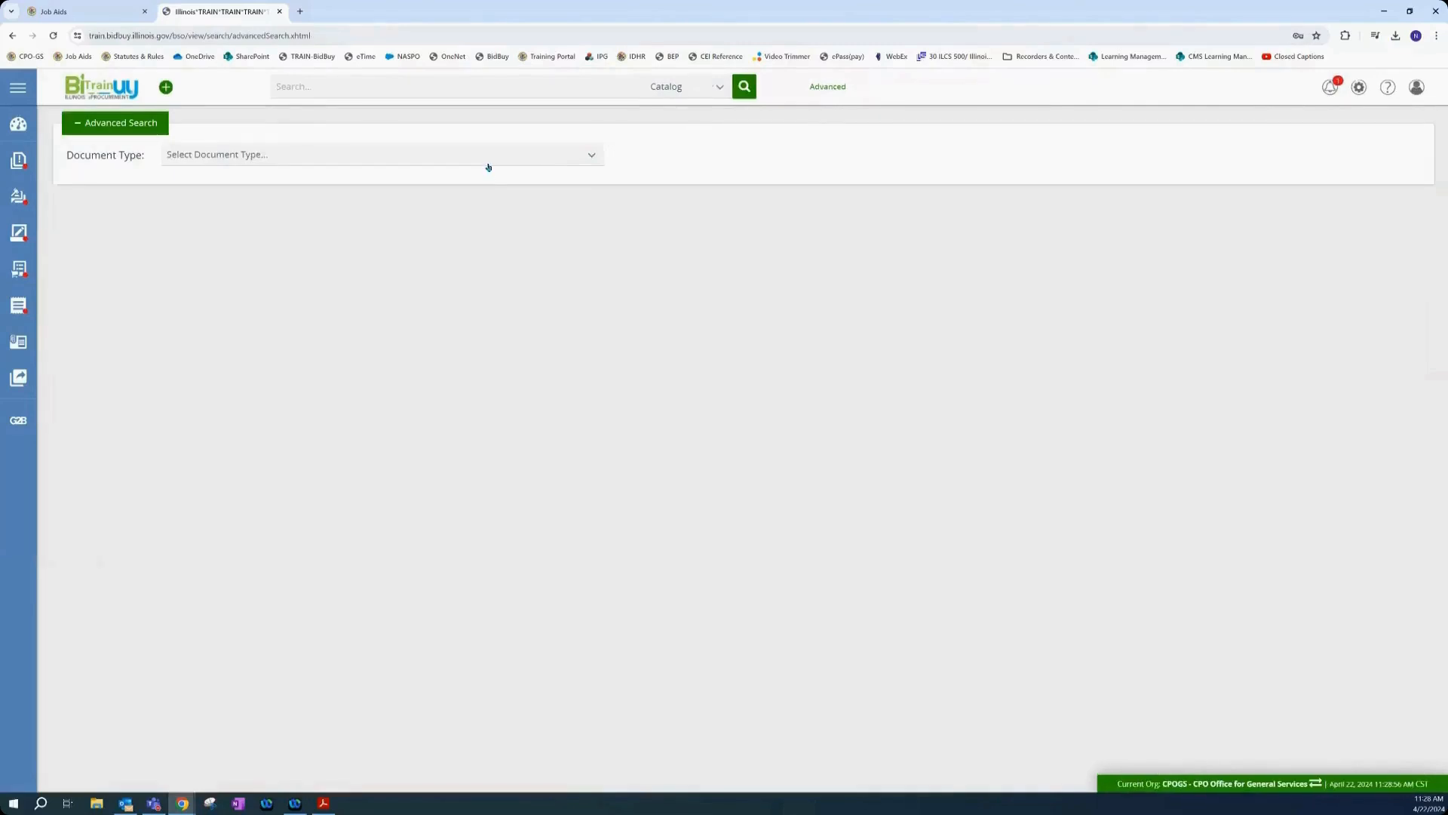
click(485, 157)
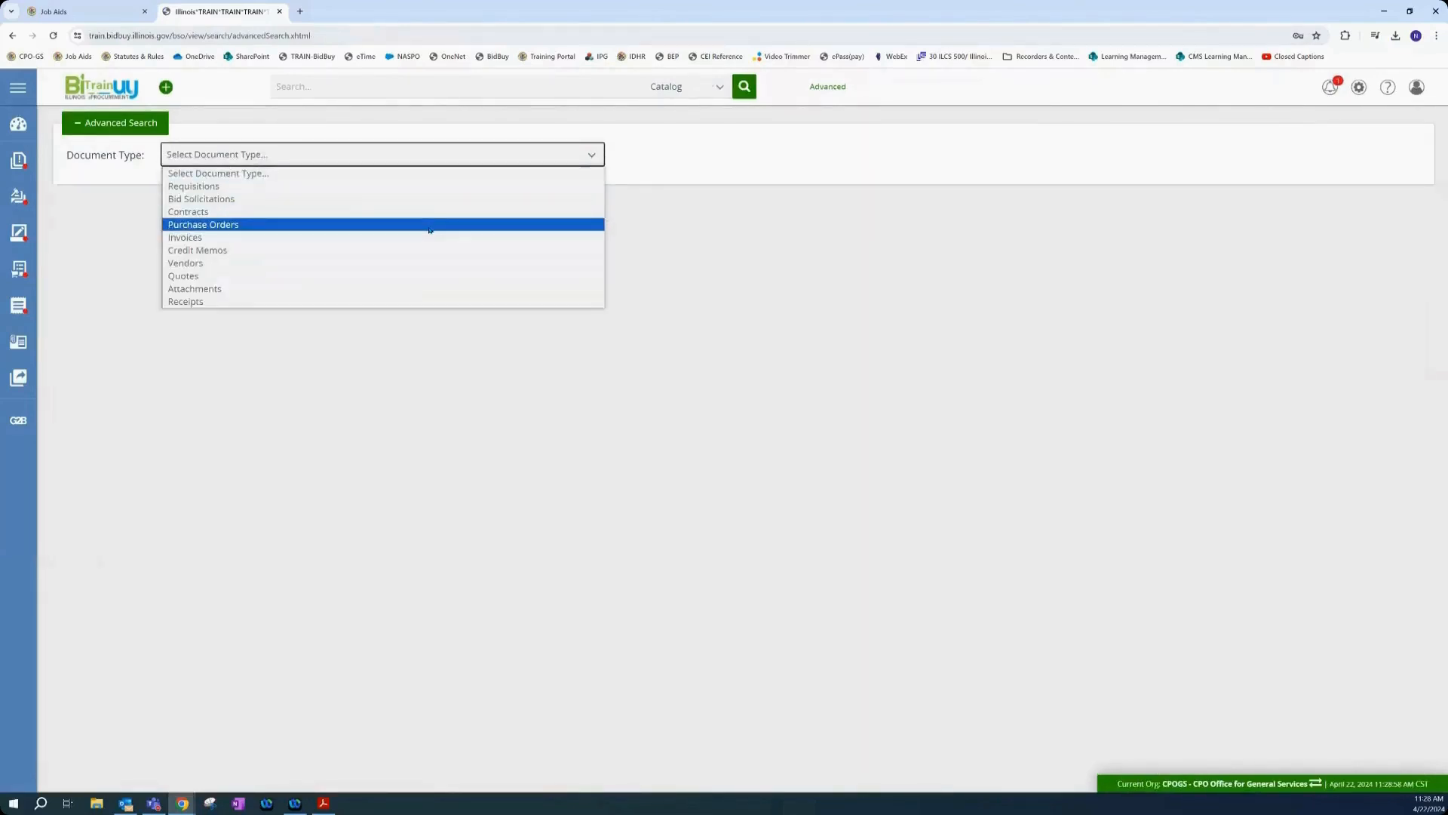
click(424, 225)
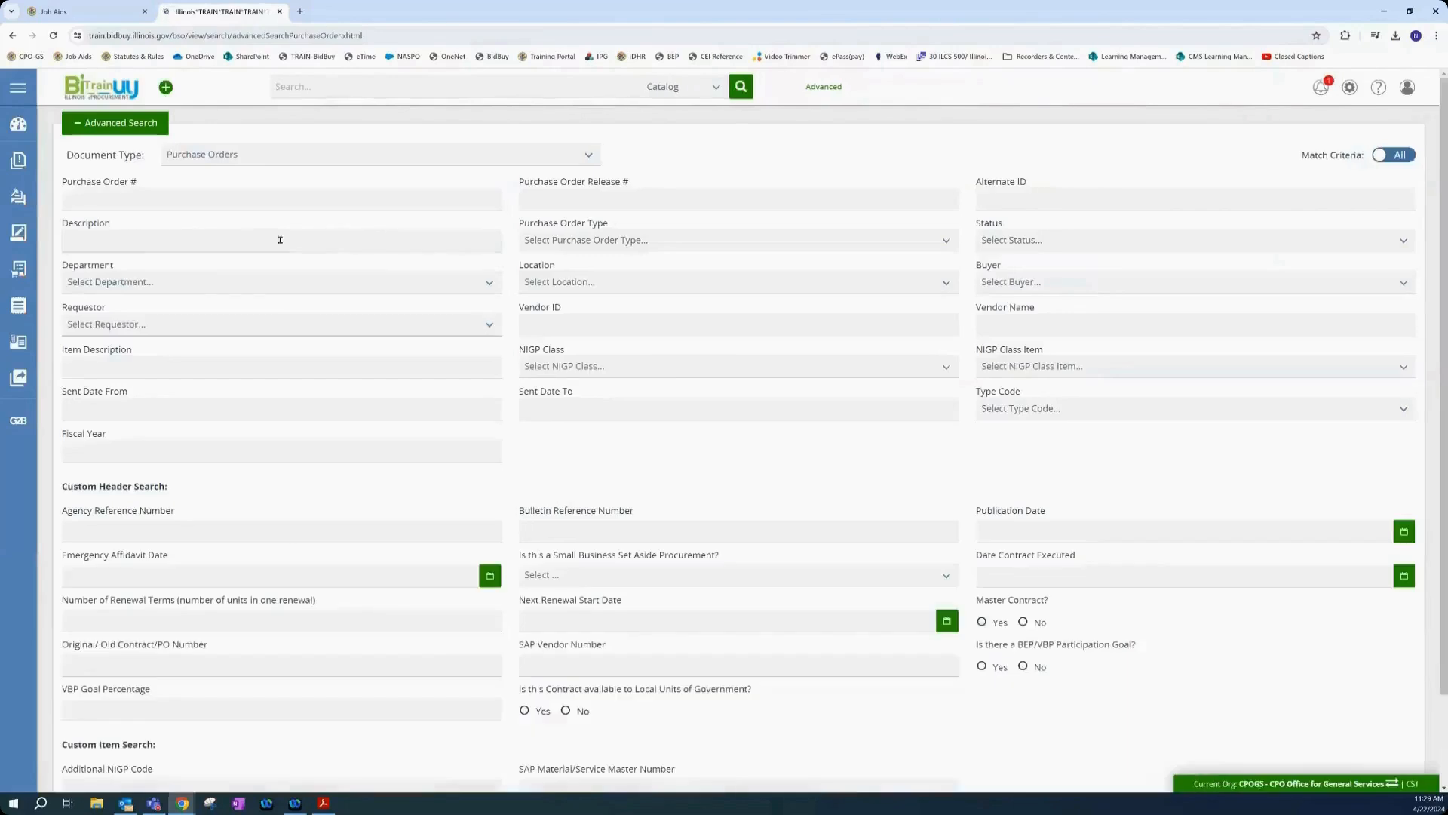
click(261, 197)
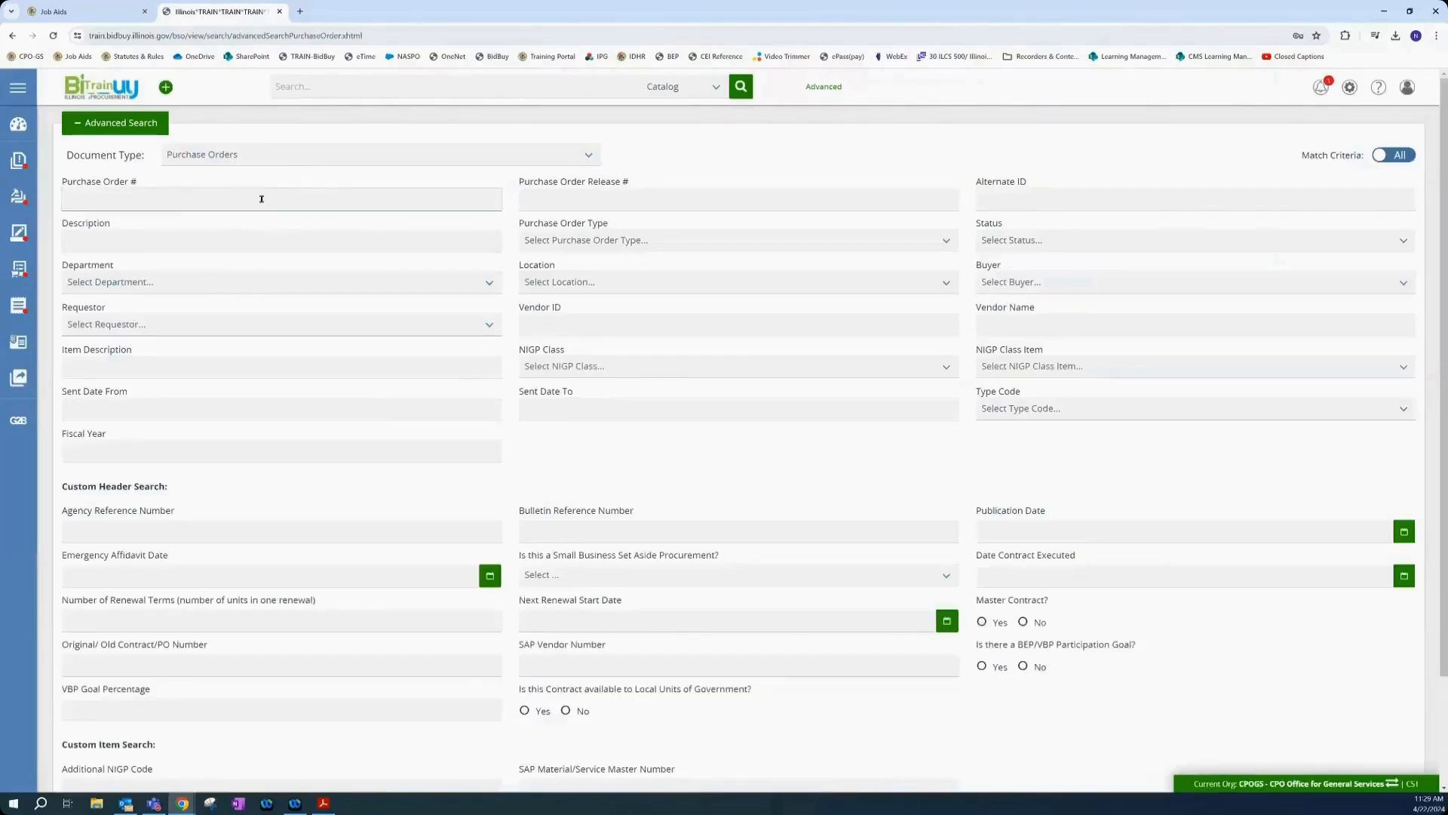
text(13900)
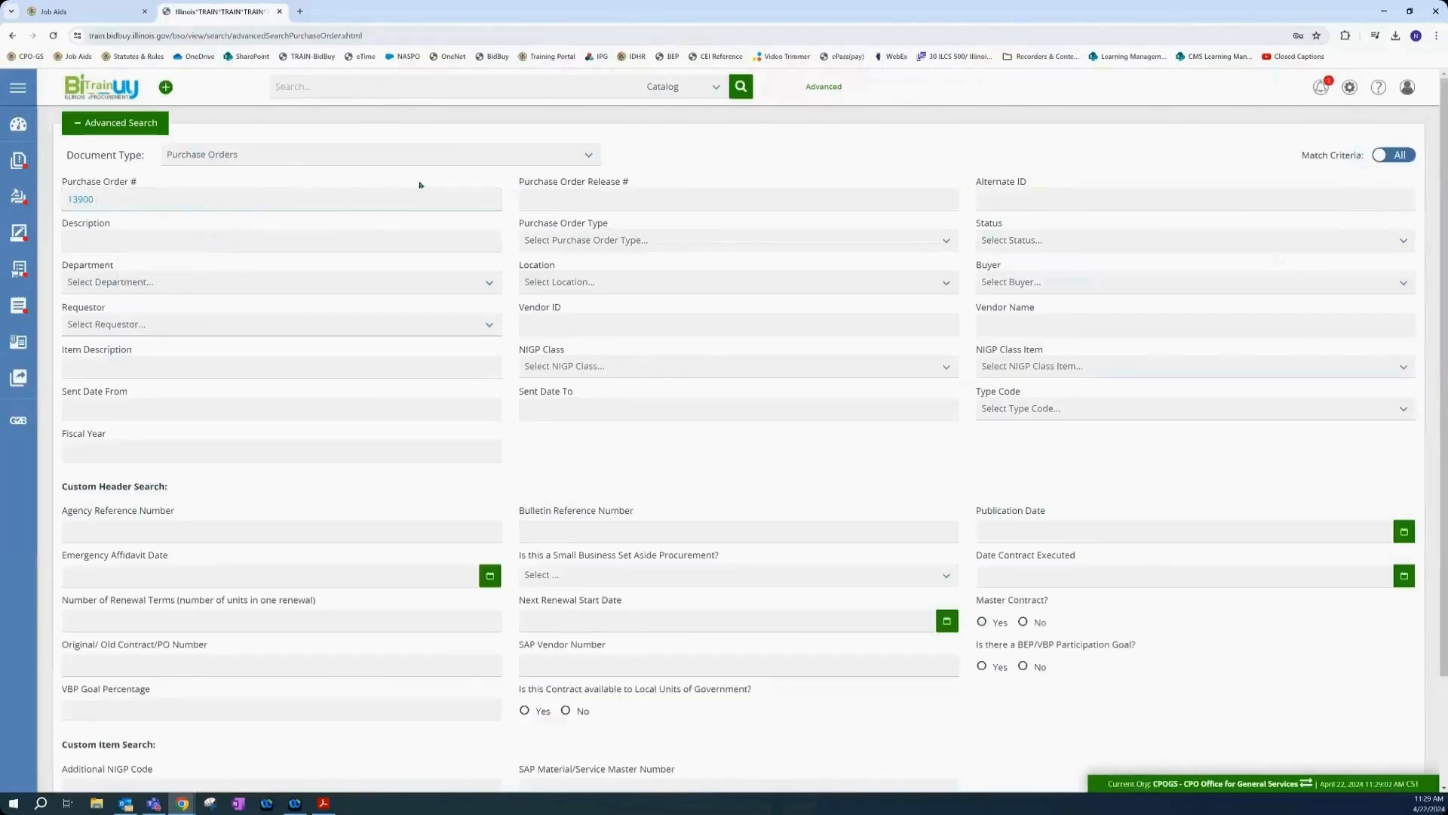
key(Return)
scroll(682, 662, down, 2)
click(697, 692)
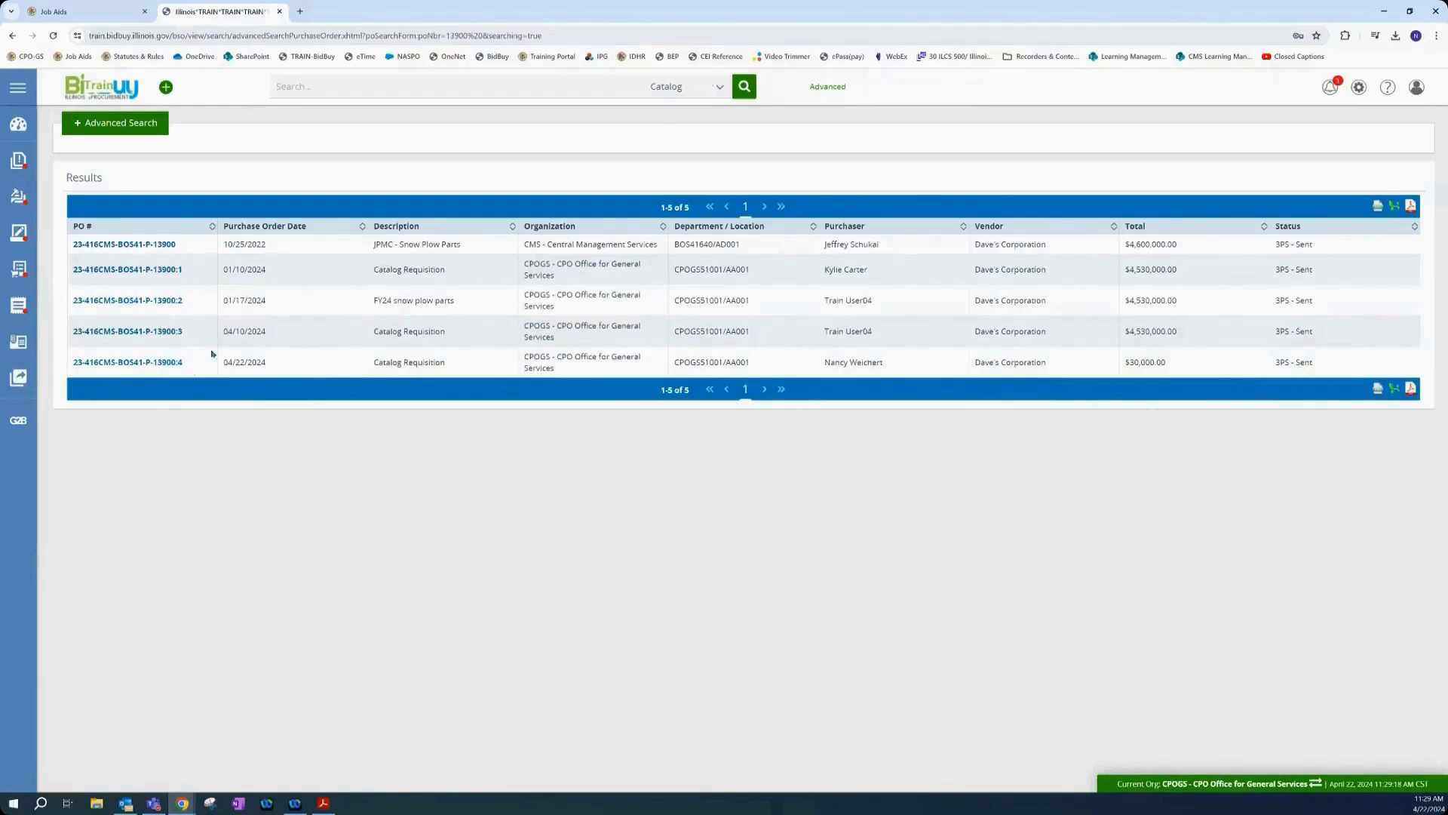
- Open the original JPMC - Snow Plow Parts contract and review its summary, attachments and items
click(138, 245)
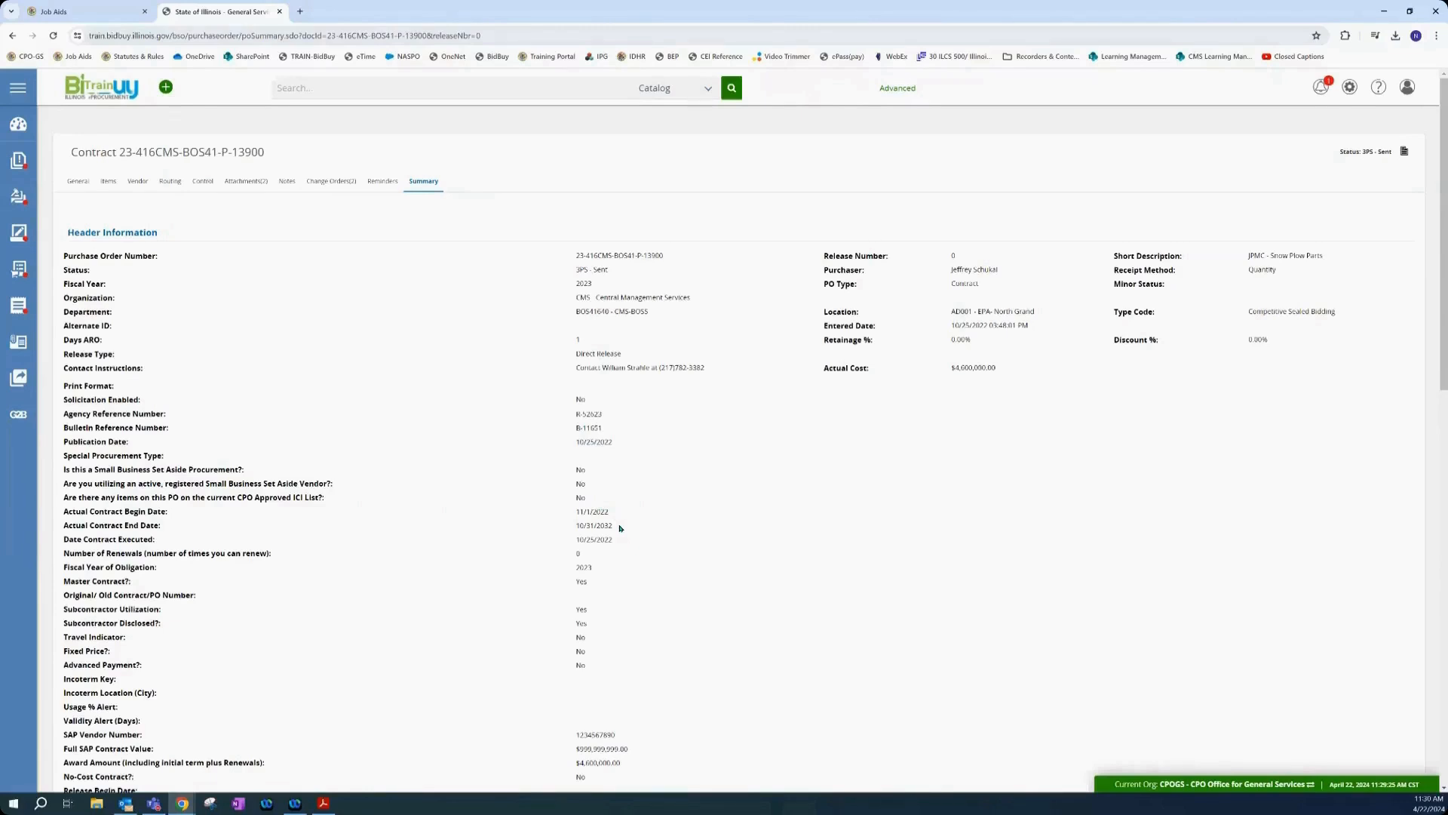
click(231, 180)
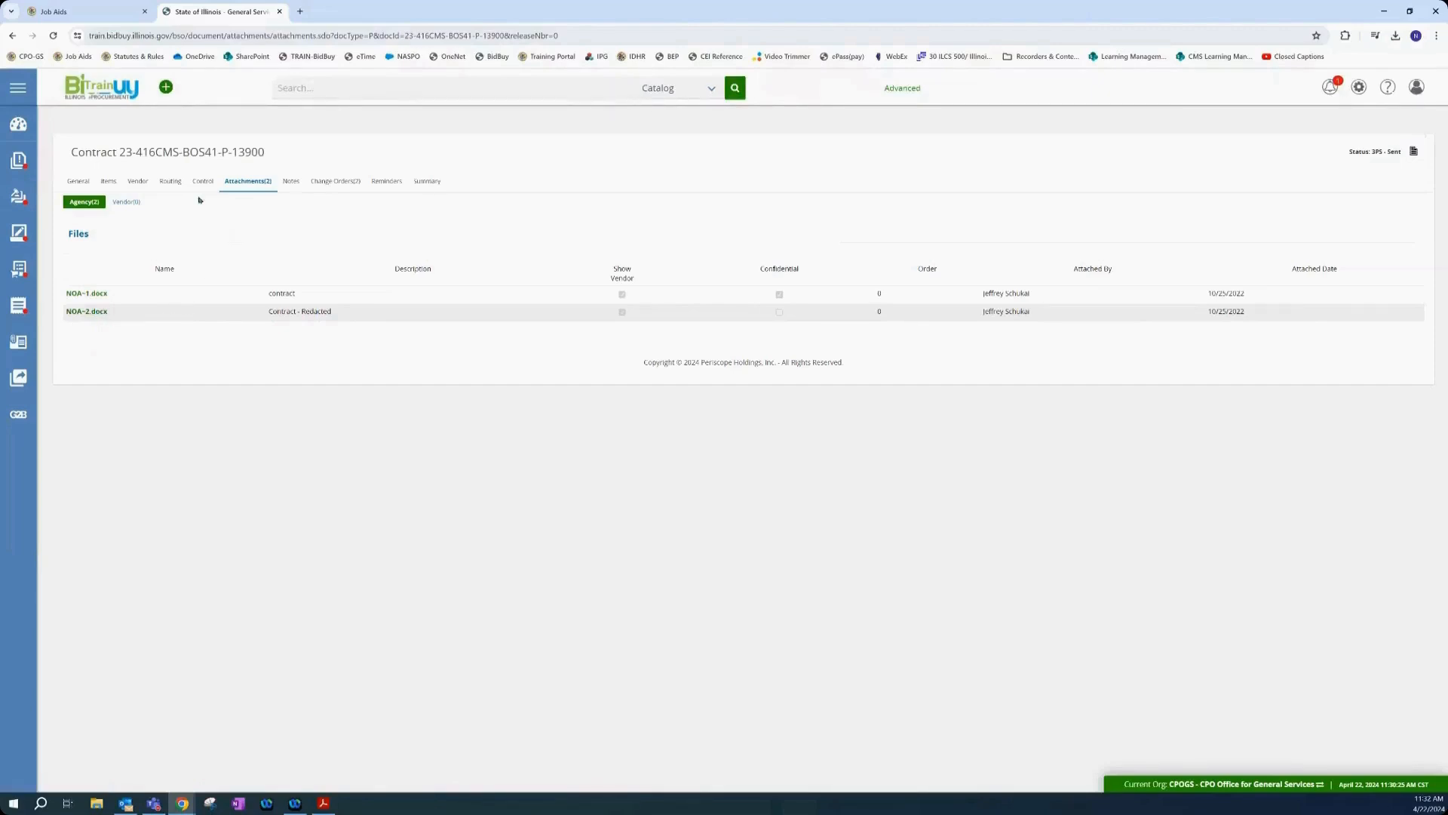
click(114, 181)
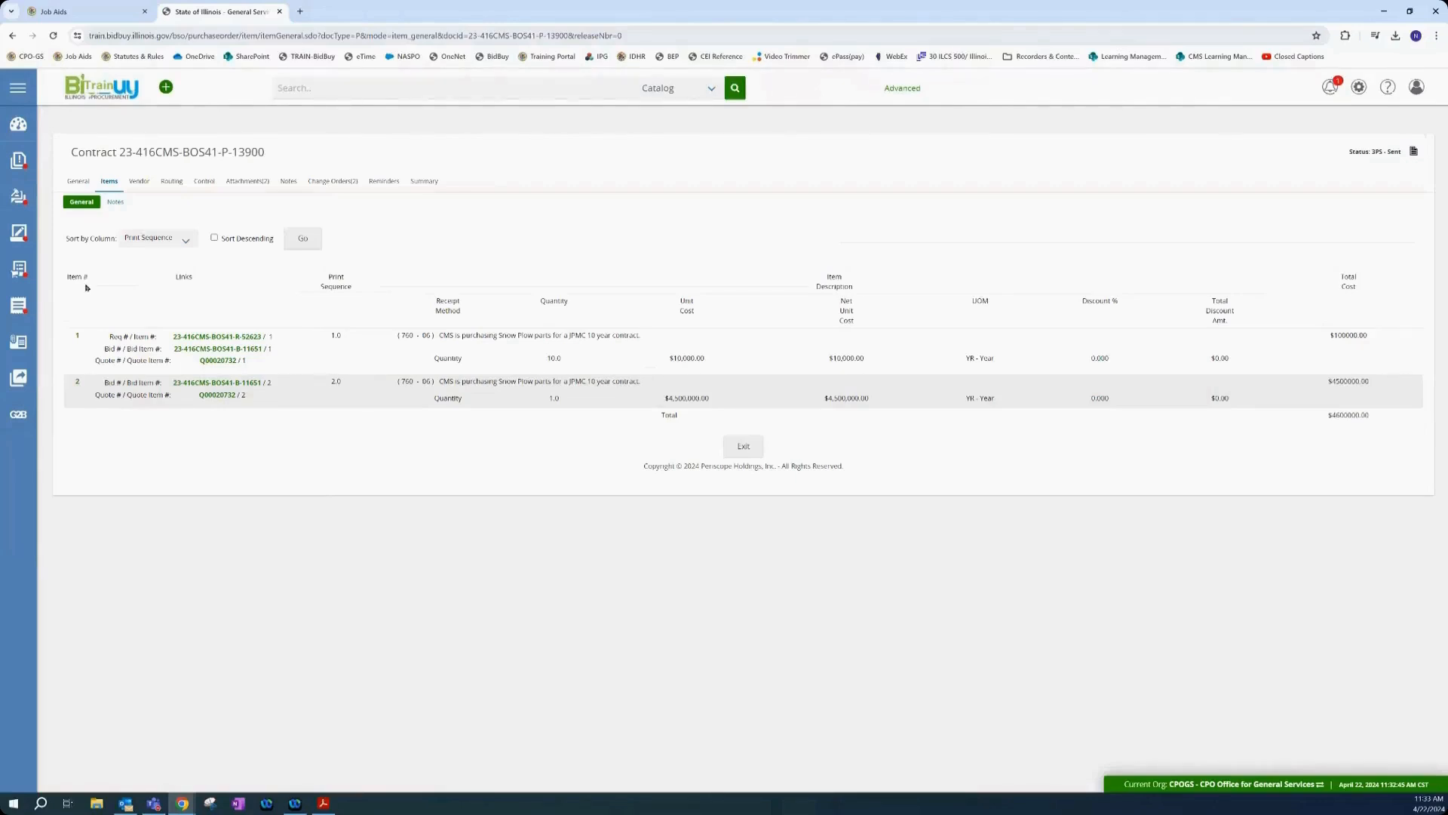
- Return to the BidBuy home page and search the catalog for jpmc
text(13900)
click(96, 90)
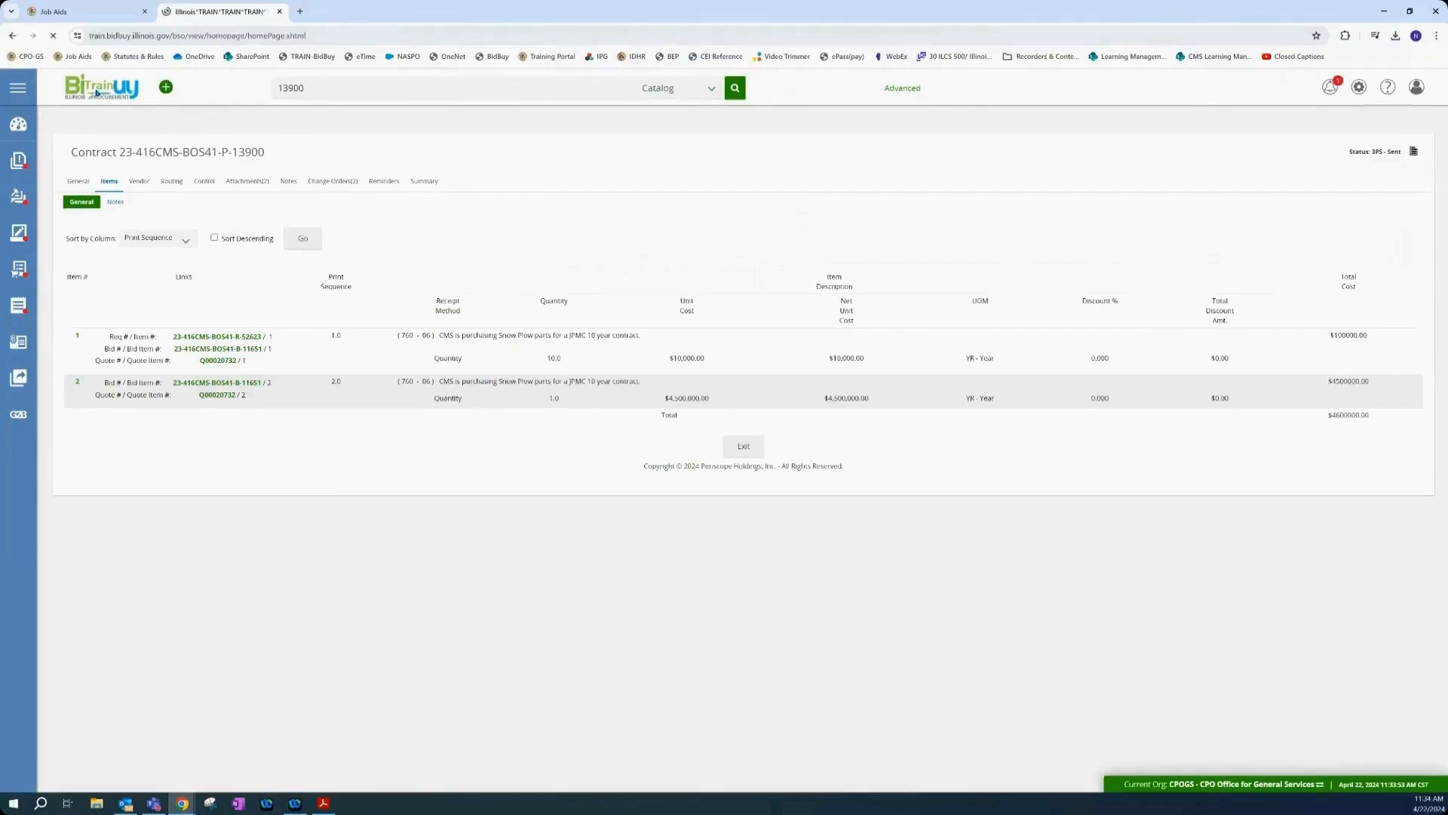
click(297, 87)
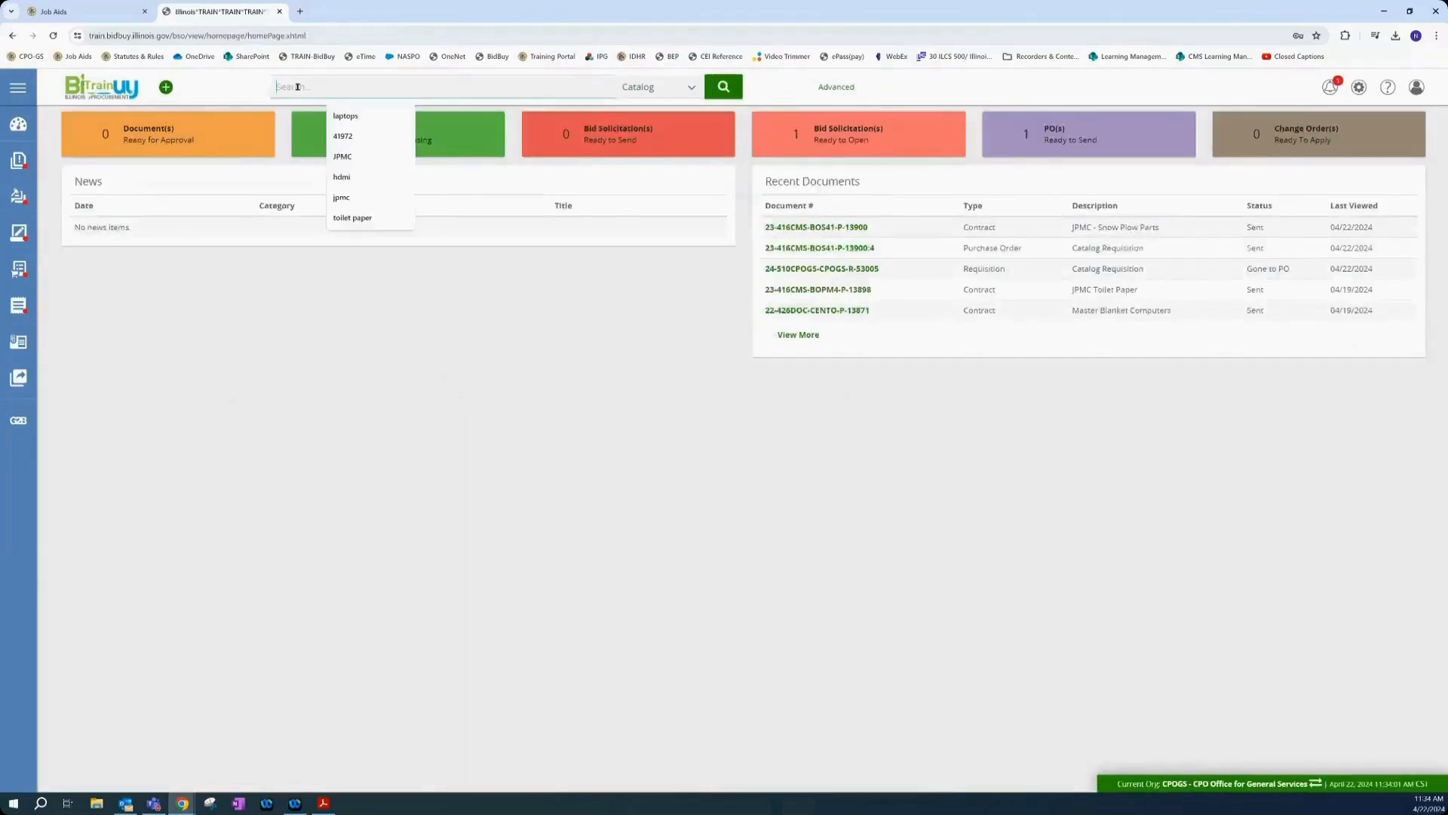
click(341, 197)
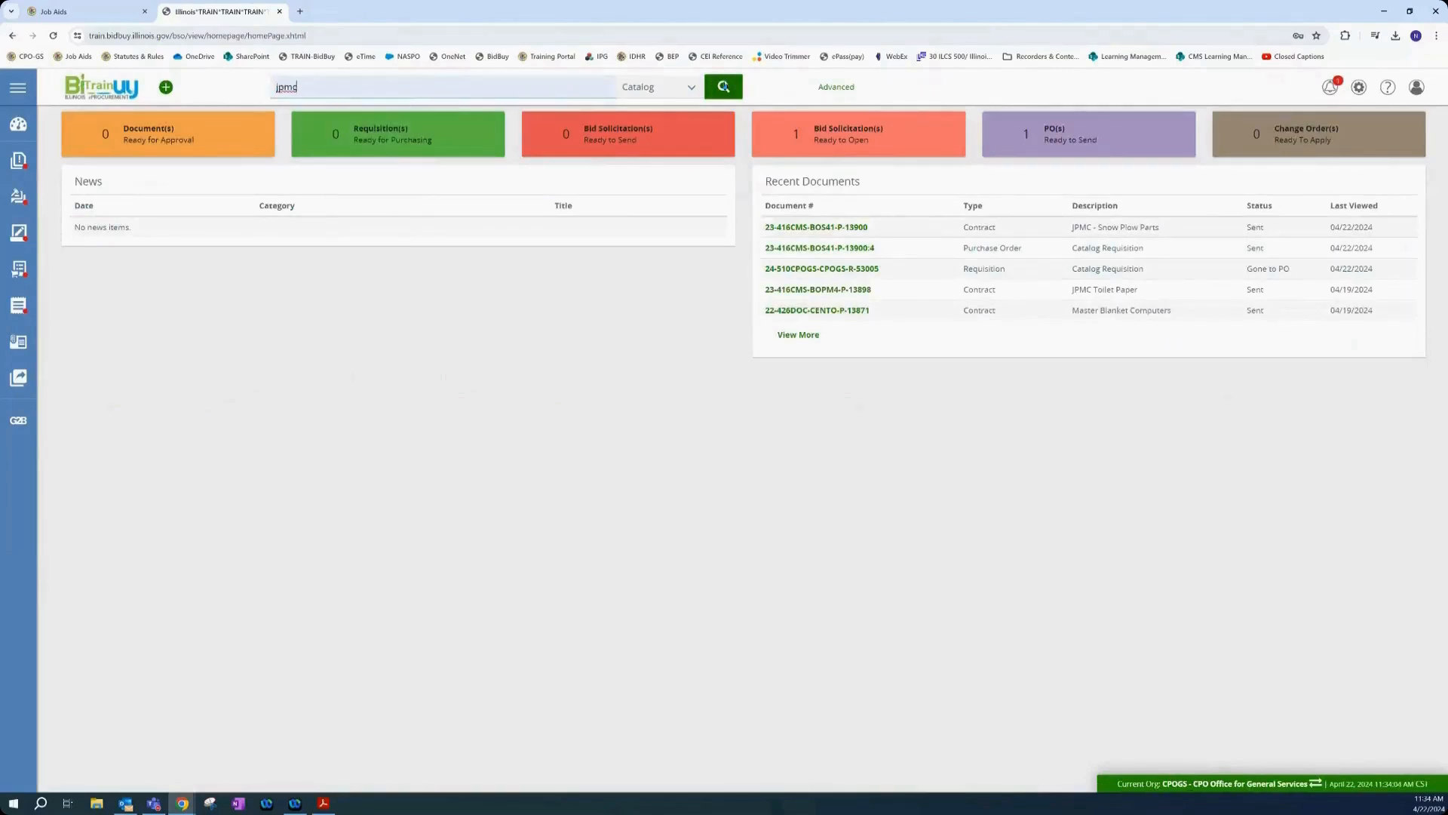
click(722, 87)
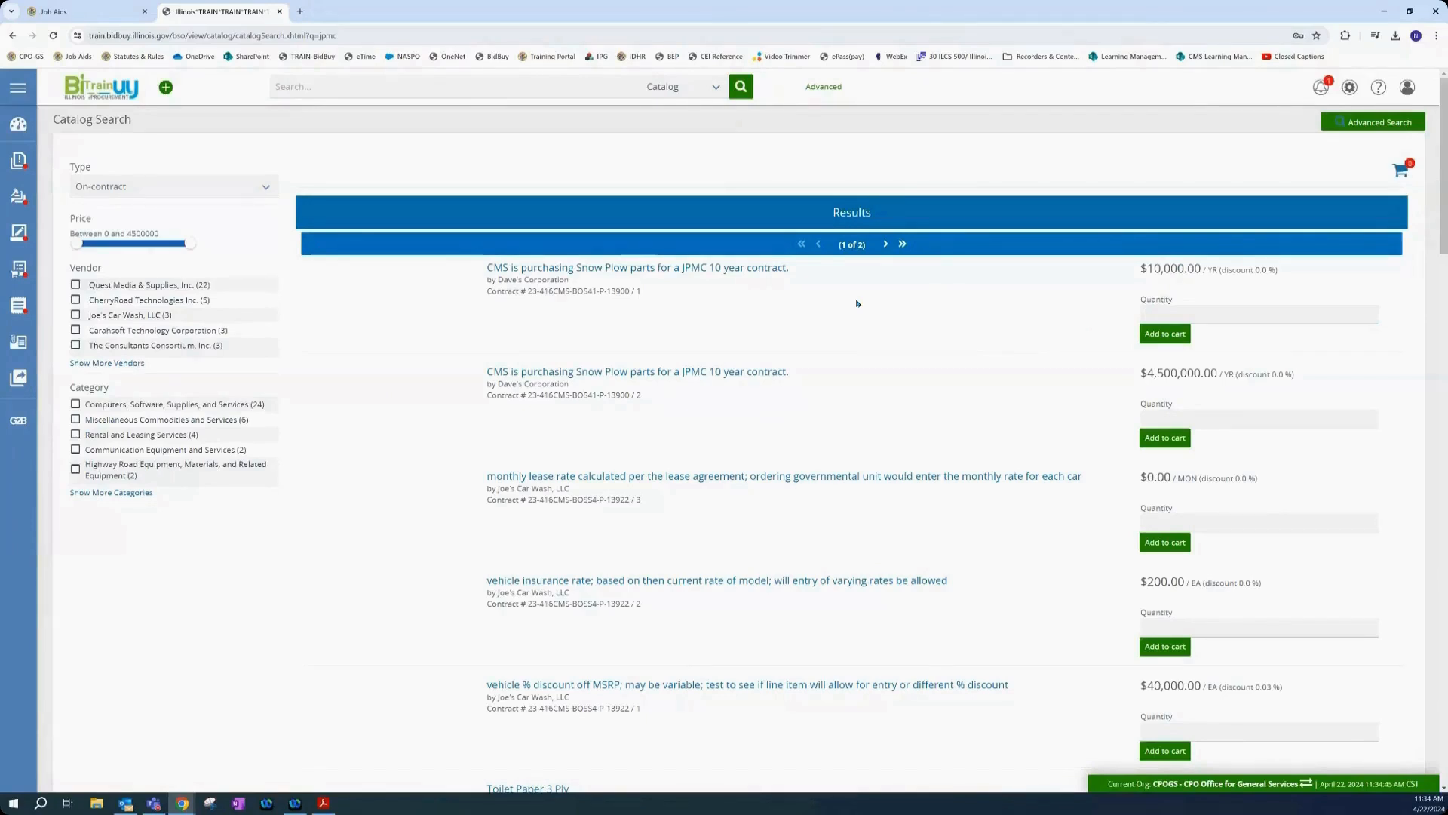
- Add a quantity of 3 of the $10,000 snow plow parts item to the cart
click(1151, 306)
click(1153, 333)
- Check the cart instructions in the PDF job aid and add the cart's item to a new requisition
click(323, 803)
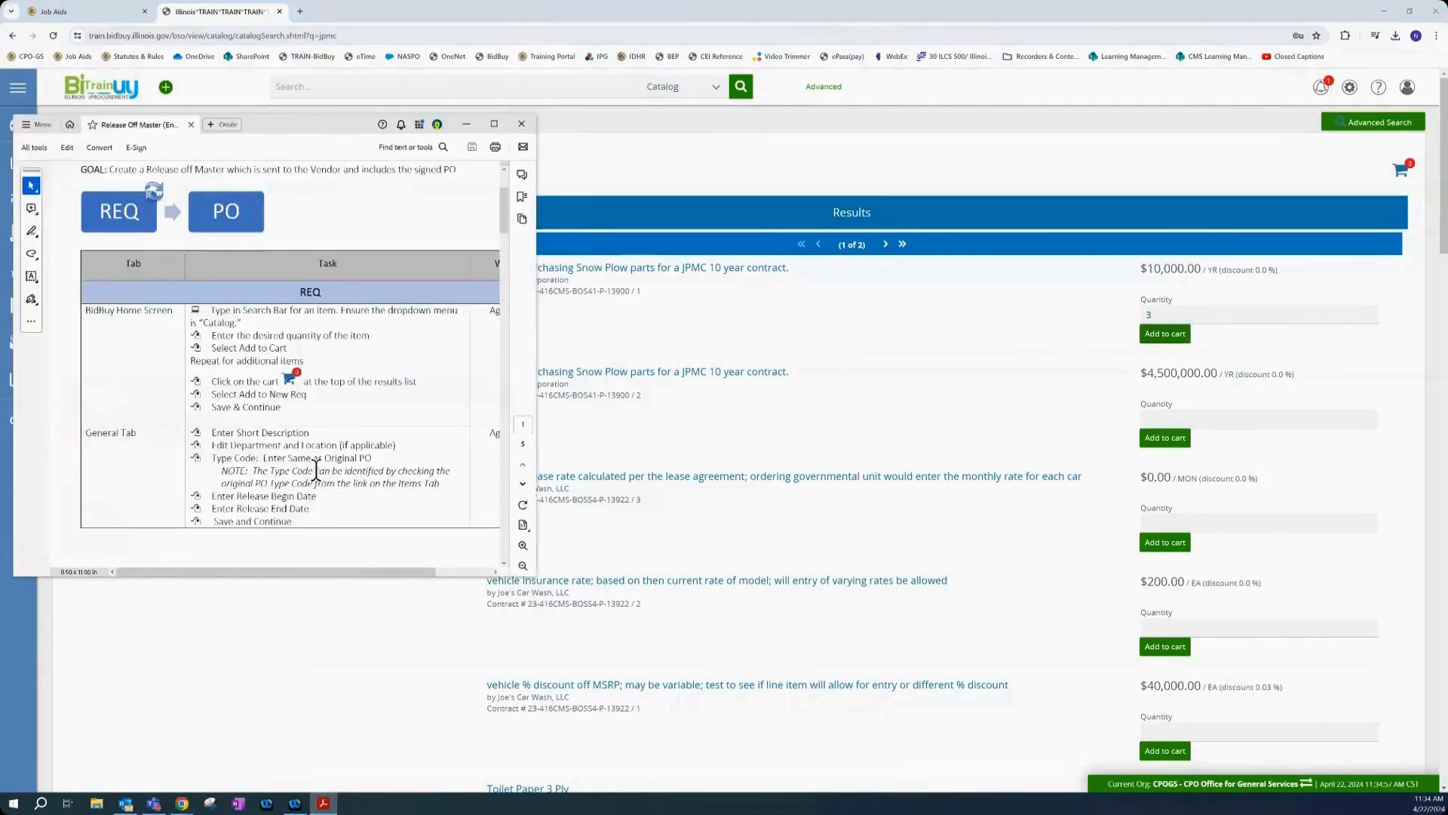
scroll(302, 449, down, 1)
scroll(303, 450, down, 2)
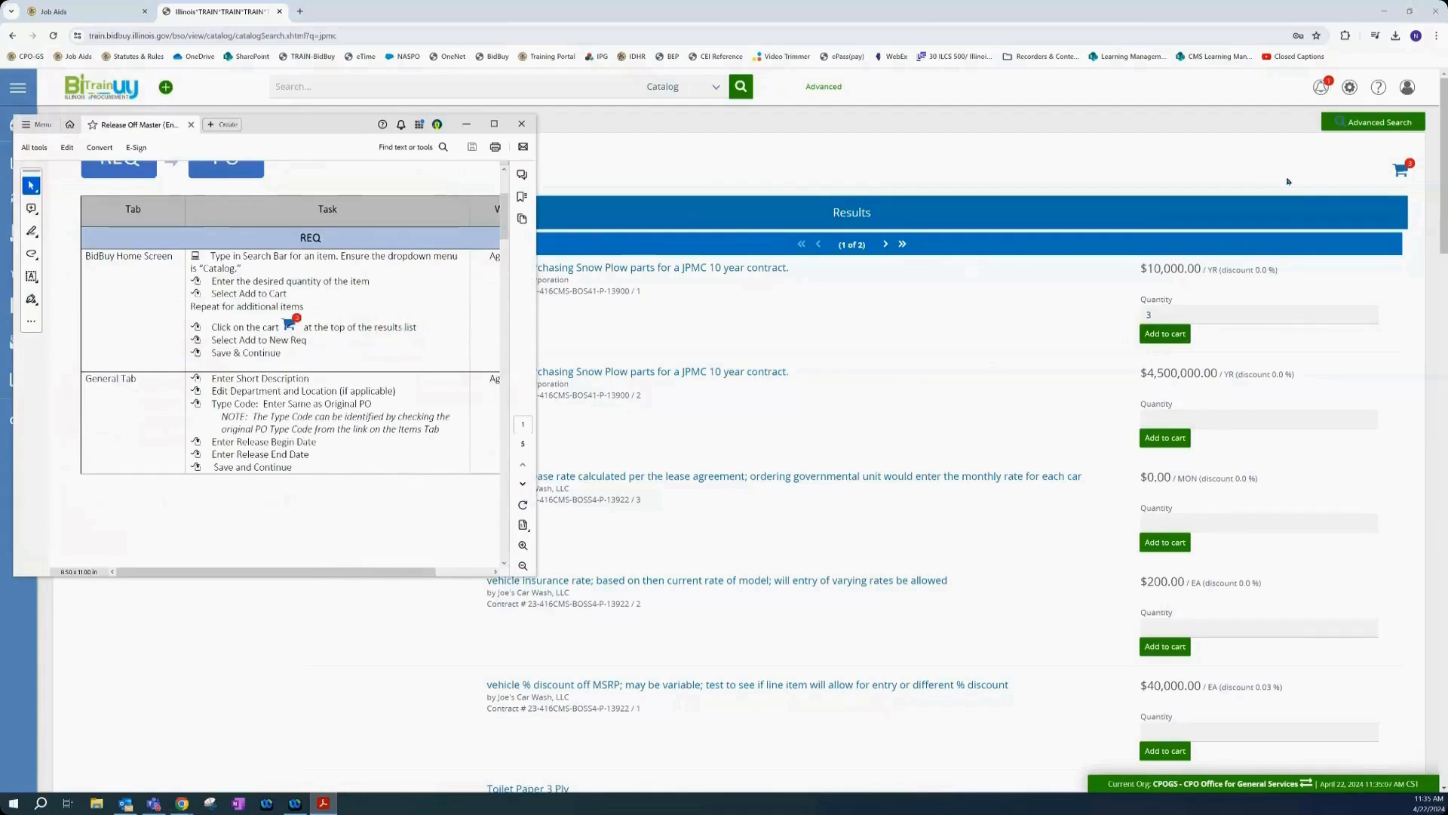
click(1400, 171)
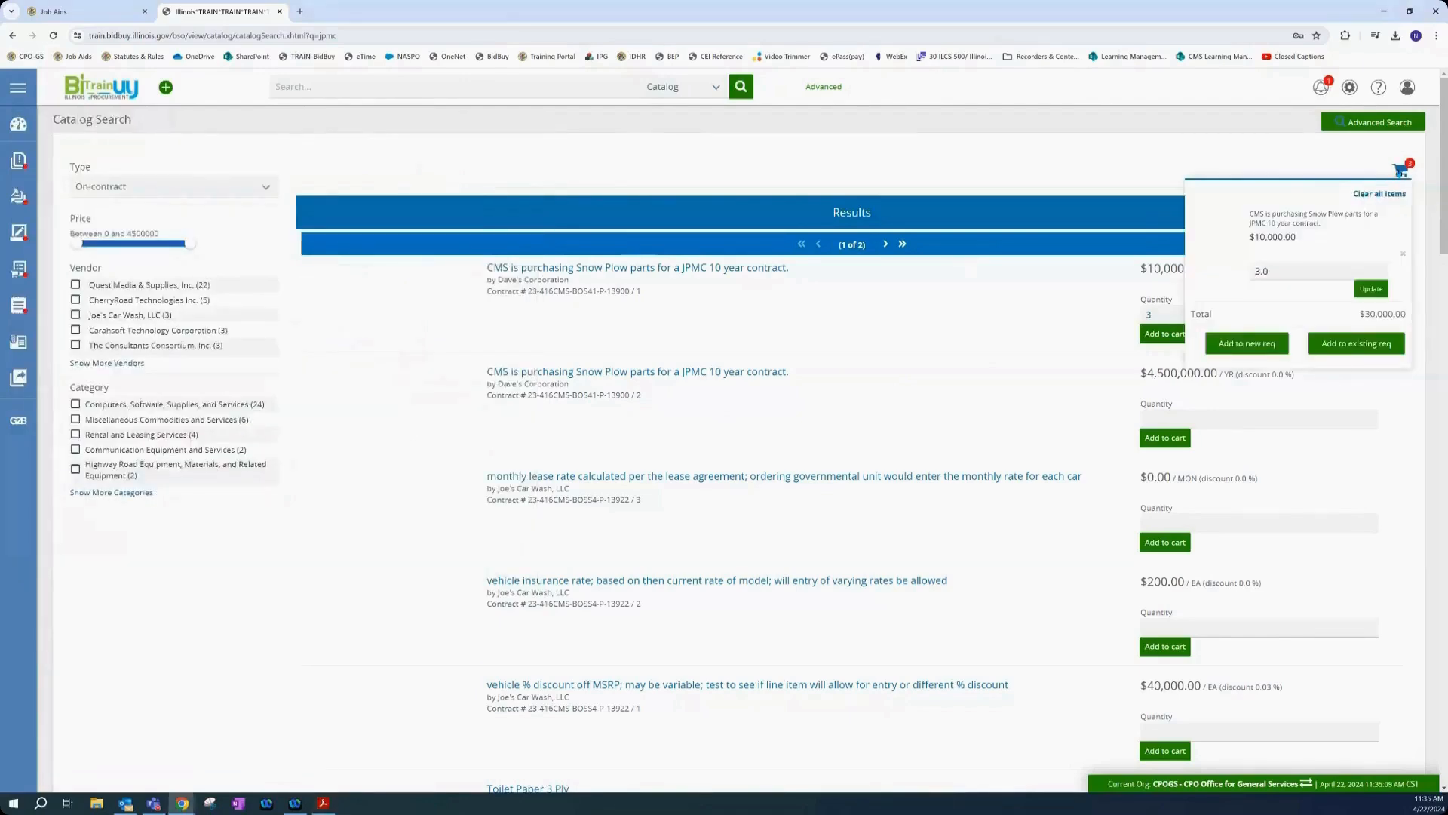
click(1231, 346)
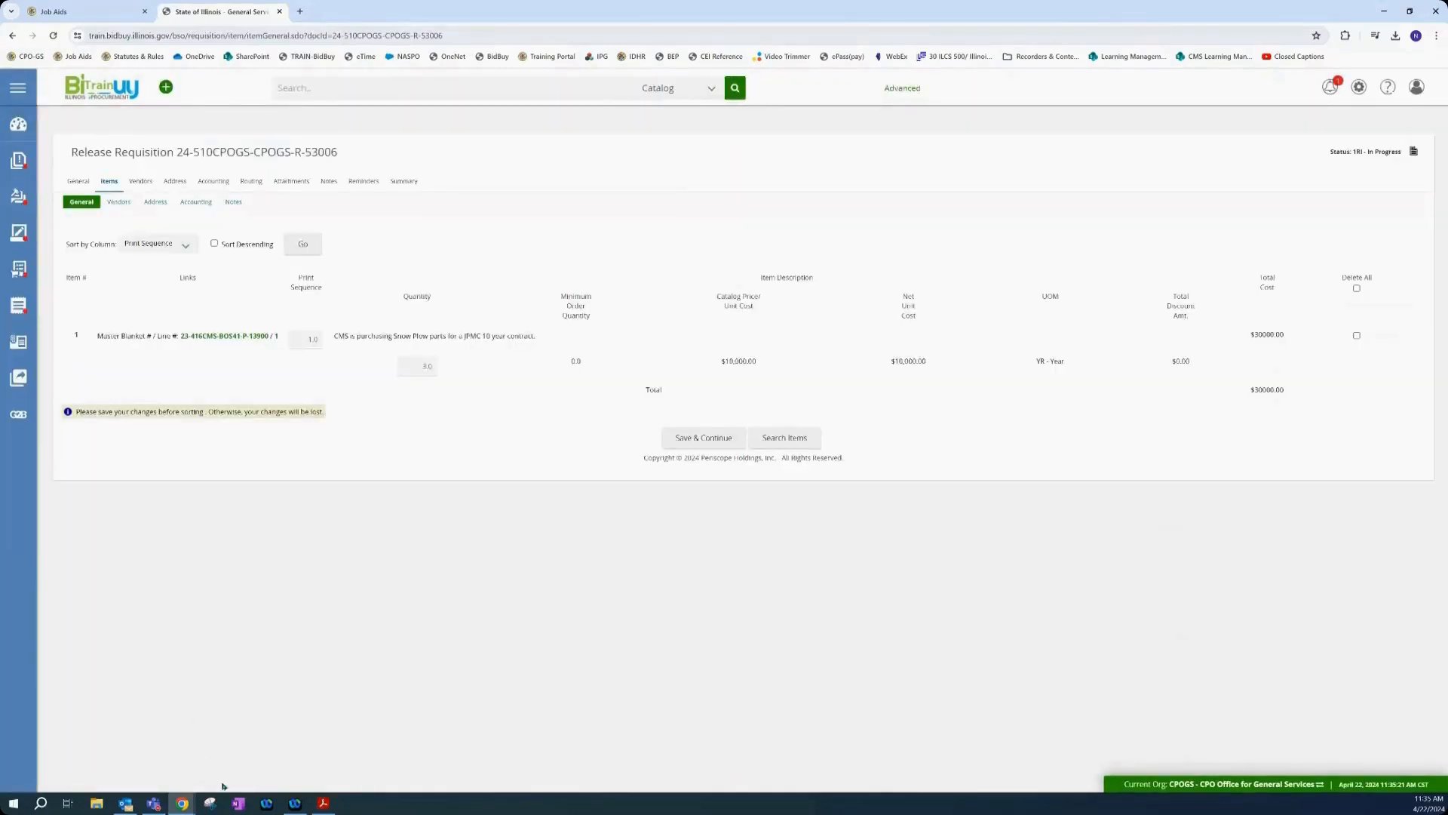
- Review the job aid's General Tab instructions and look up the Type Code in the master contract linked to the requisition item
mouse_move(324, 803)
click(324, 804)
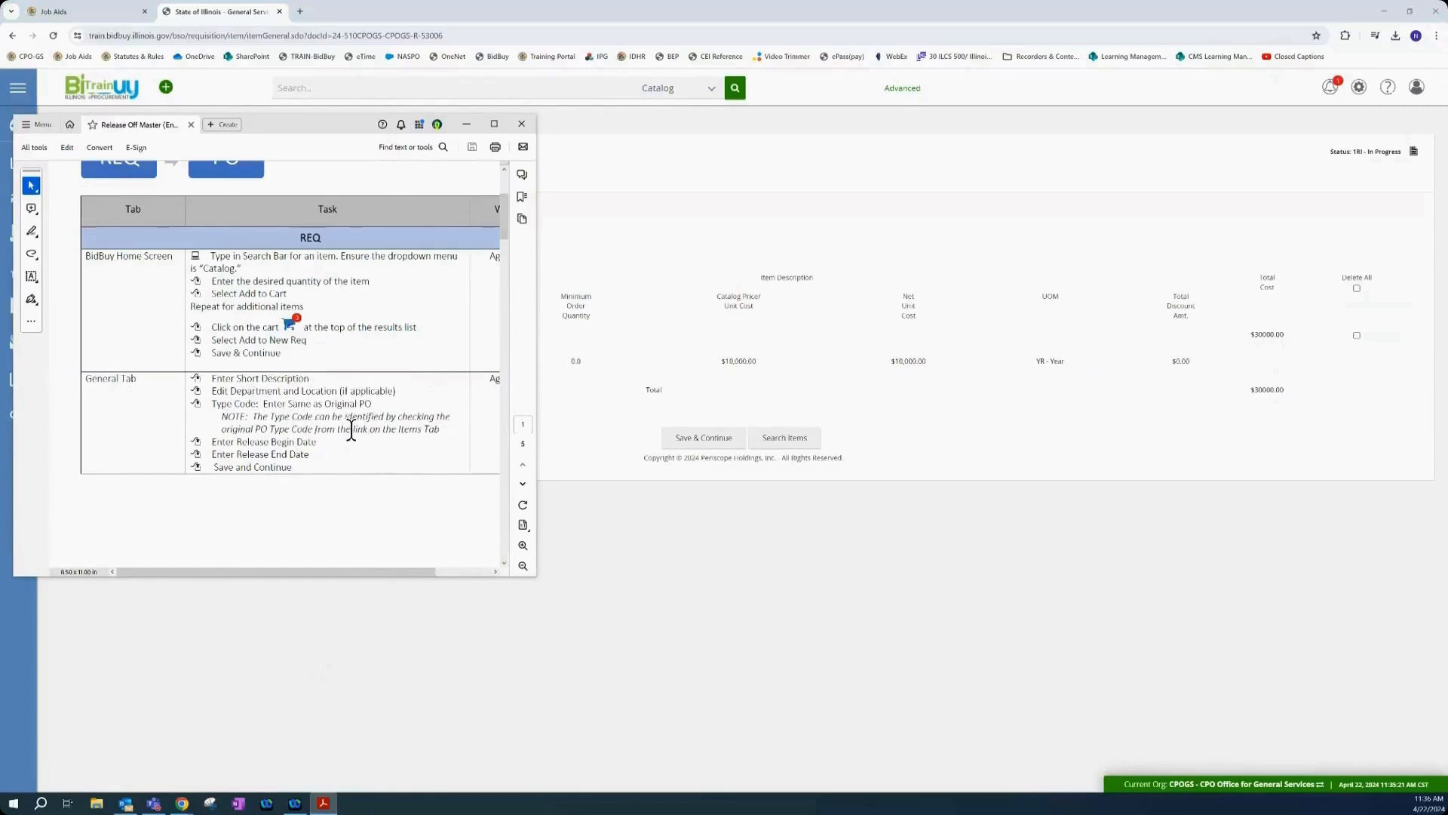
click(727, 558)
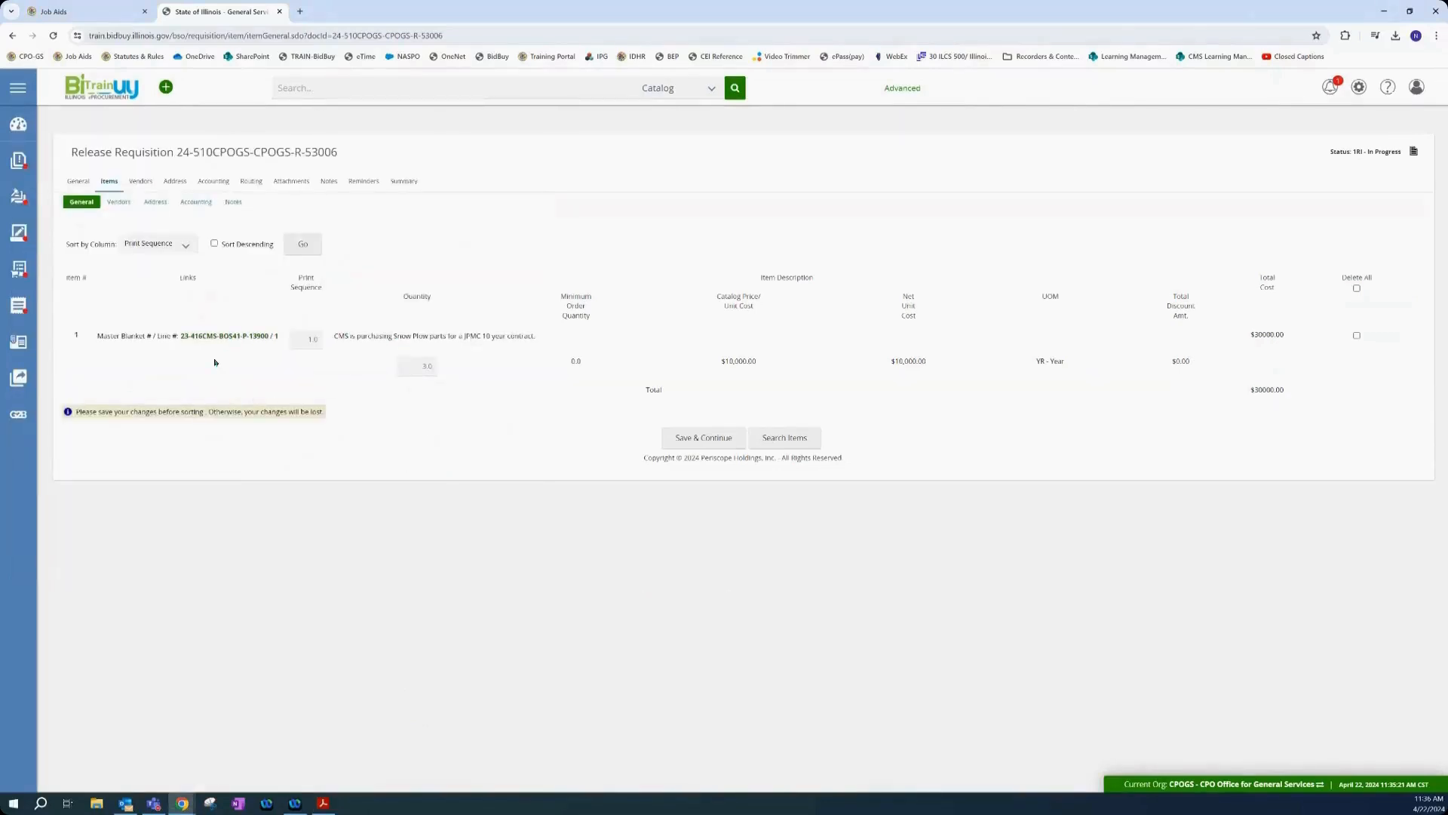
click(236, 335)
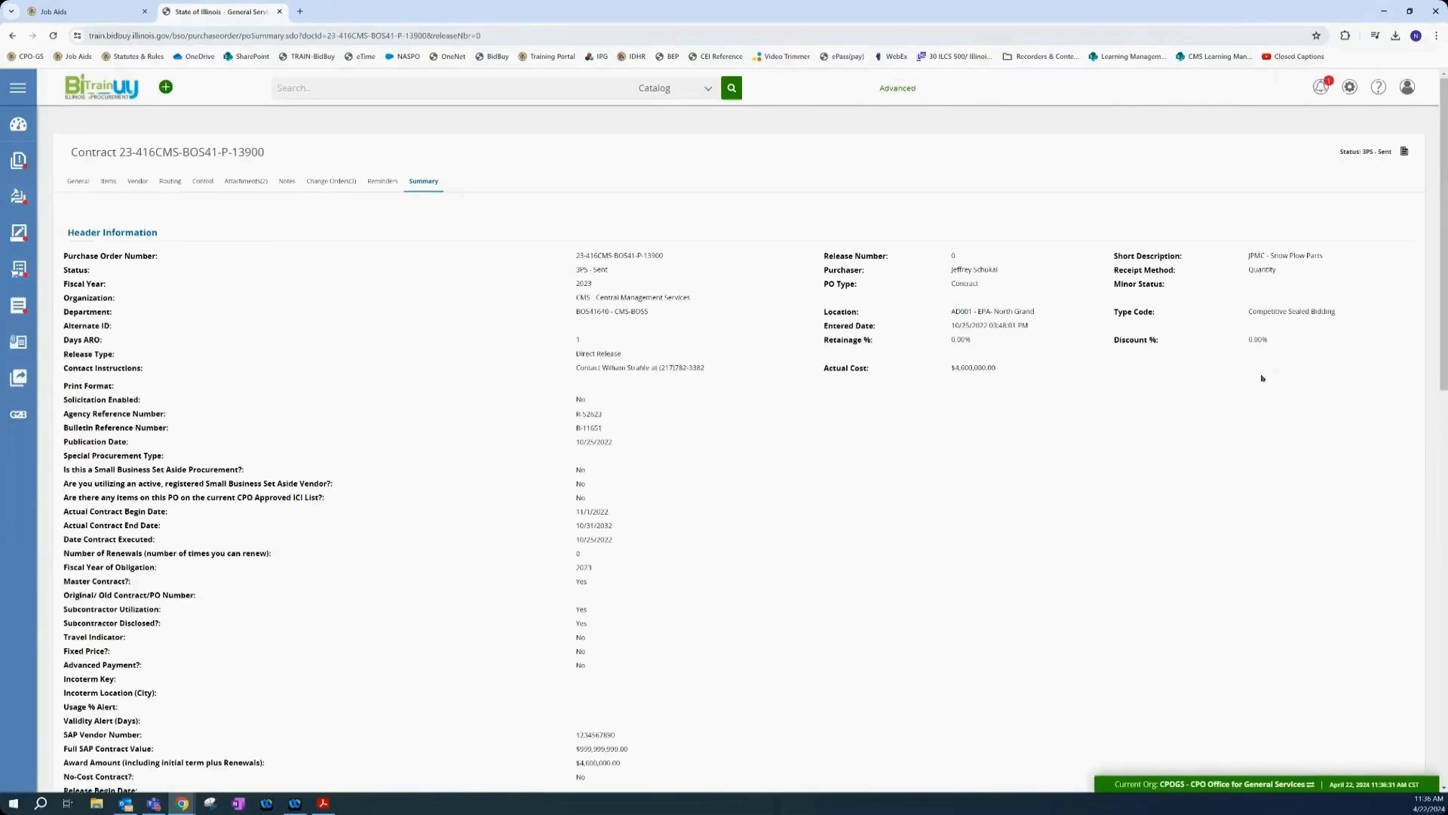
drag(1335, 310, 1250, 313)
click(686, 479)
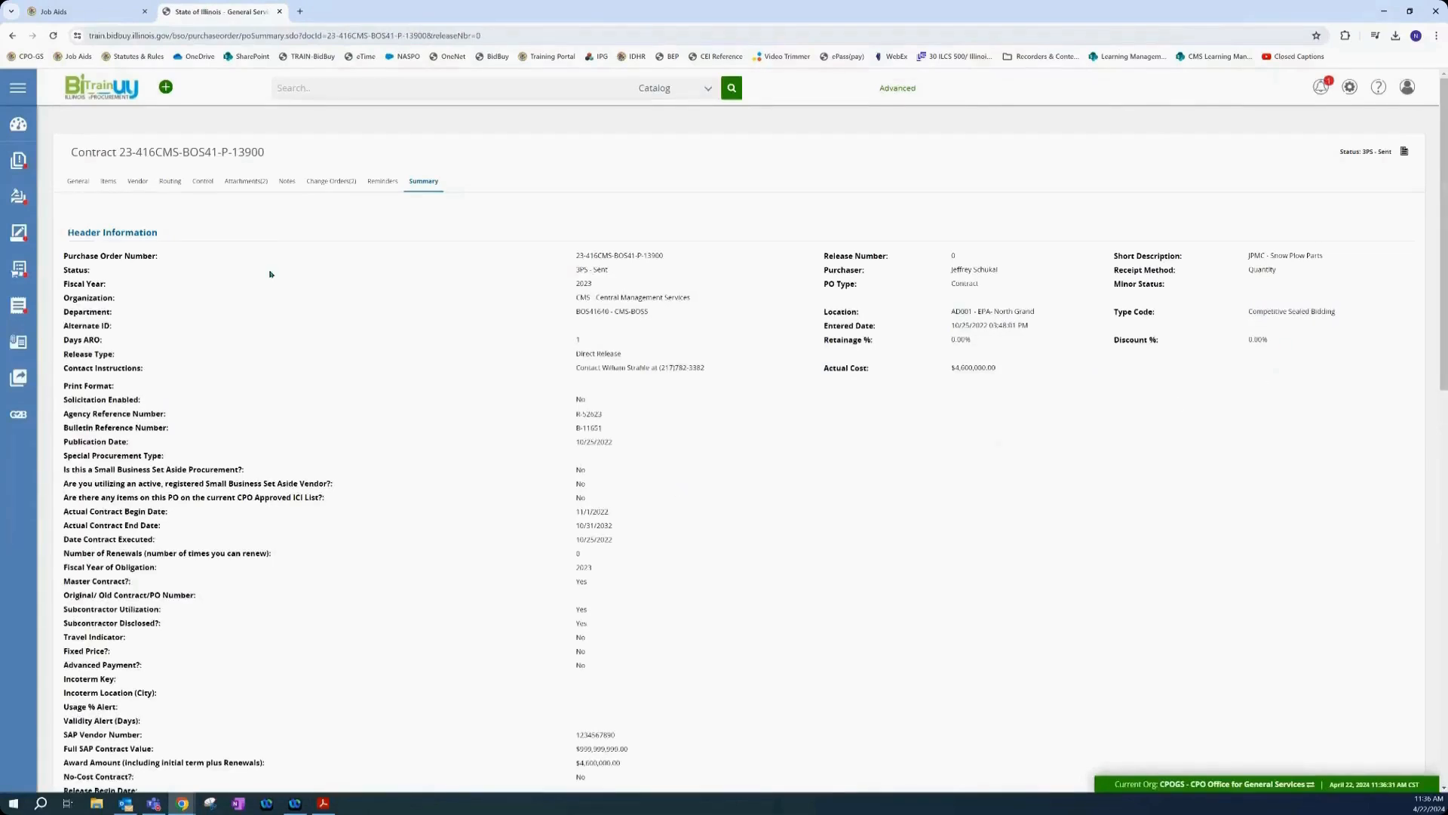
- Return to the release requisition's general information and set the Type Code to Competitive Sealed Bidding
click(13, 36)
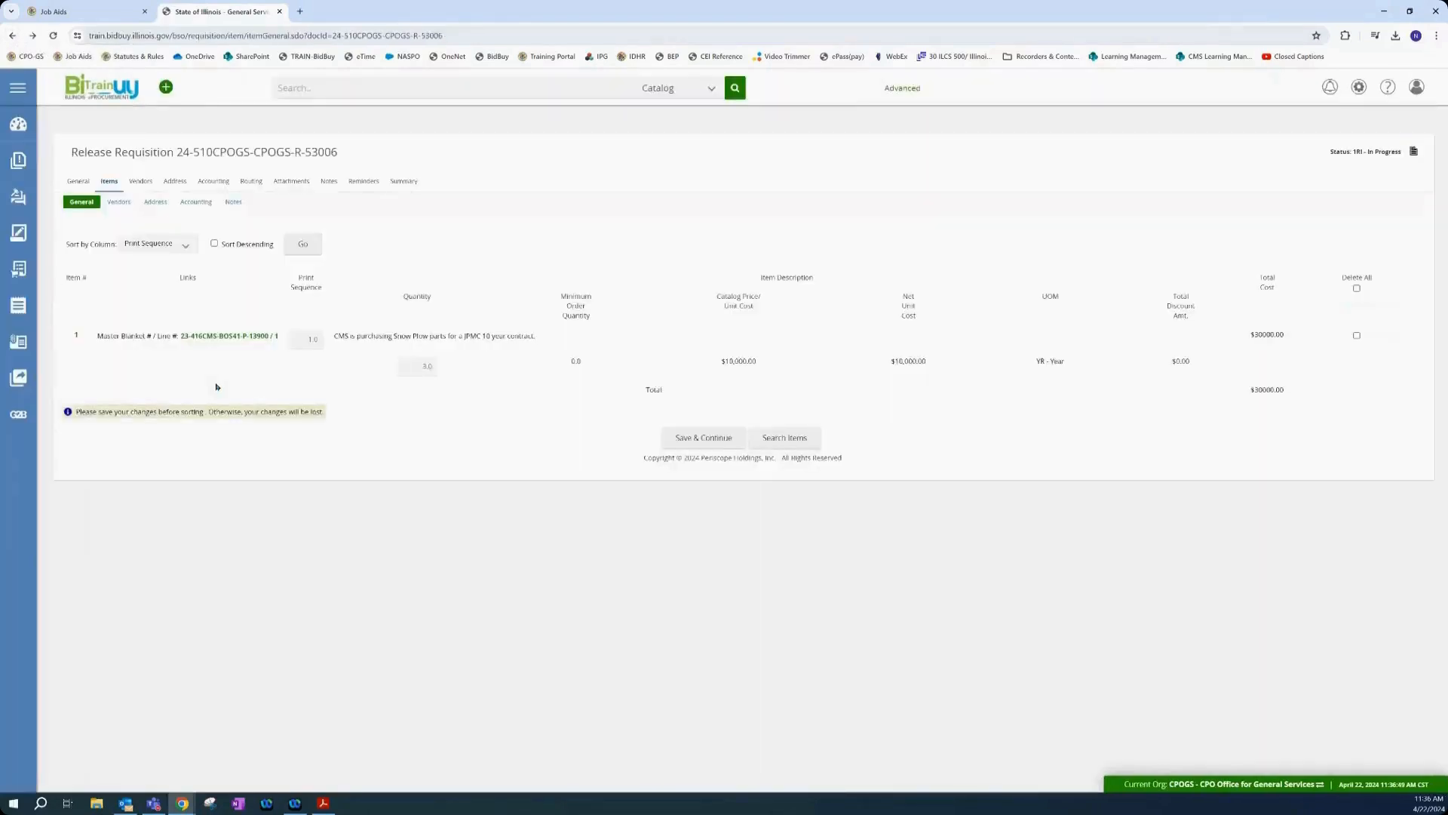
drag(338, 152, 302, 152)
click(356, 151)
click(77, 180)
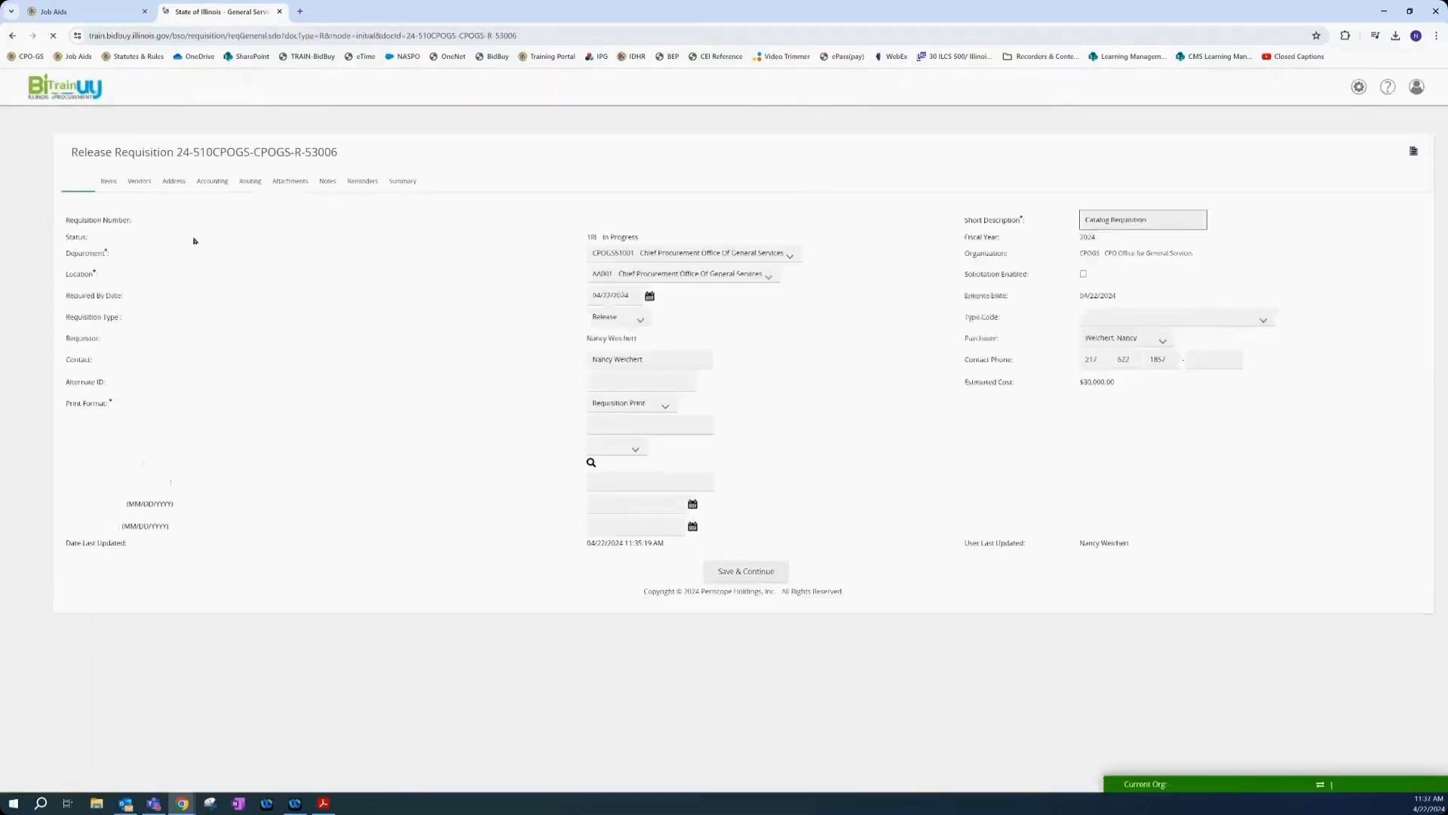
click(1180, 321)
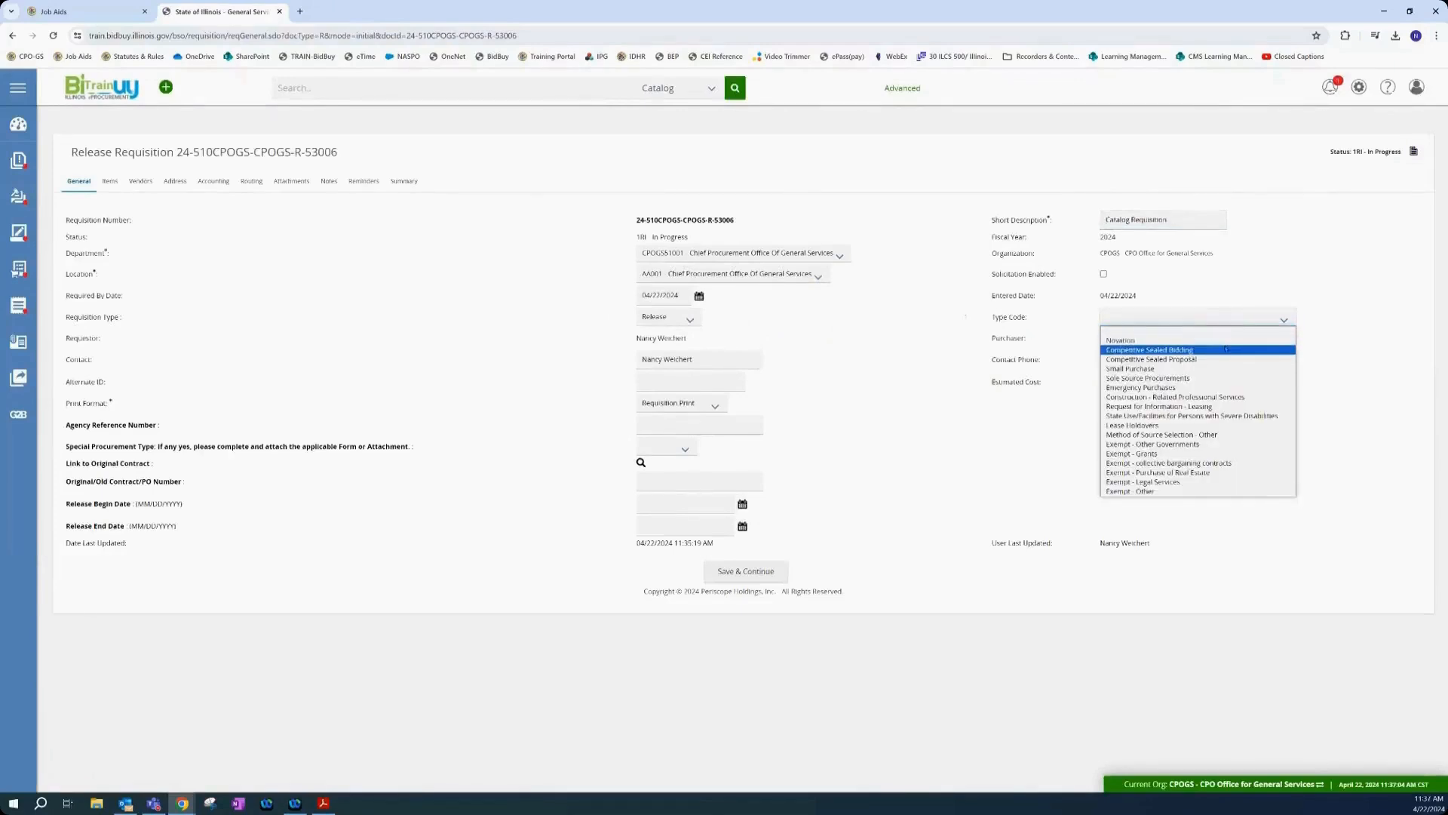
click(1227, 348)
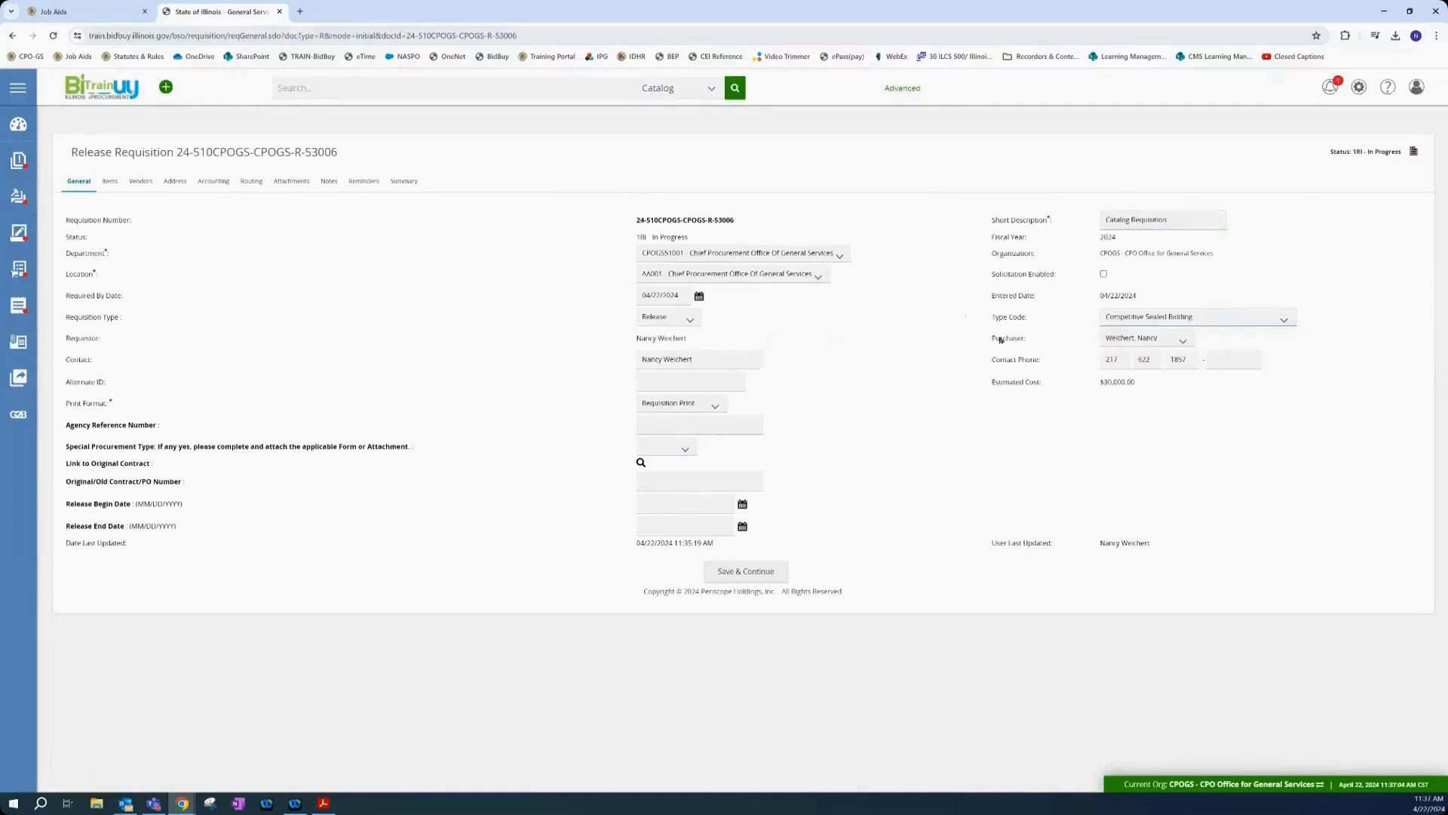
- Replace the requisition's short description with 3 year snow plow parts
drag(1185, 220, 1087, 224)
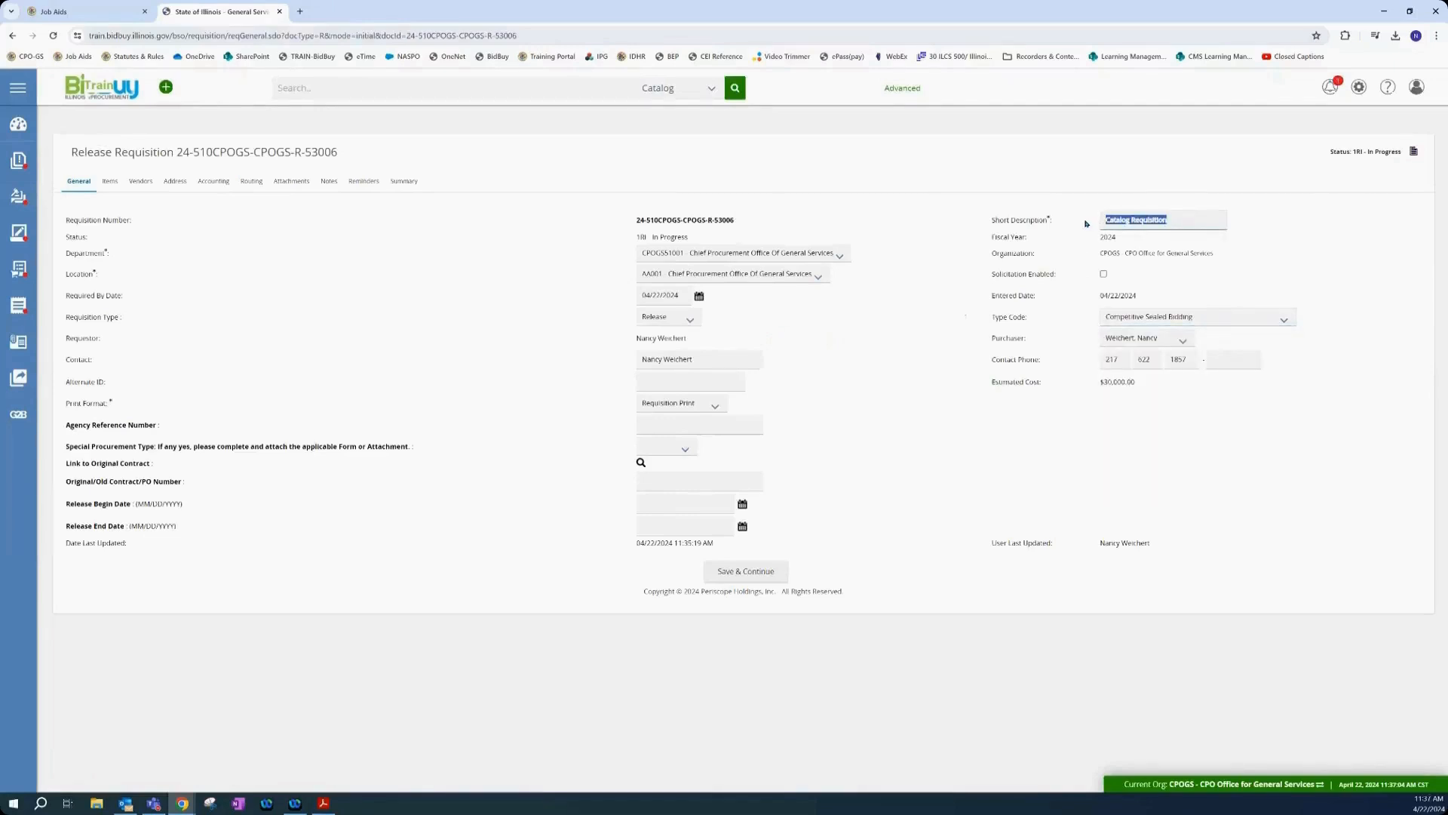
text(3 year snow plow parts)
click(889, 489)
- Check the job aid's General Tab instructions and set the Release Begin Date to 04/22/2024
click(323, 803)
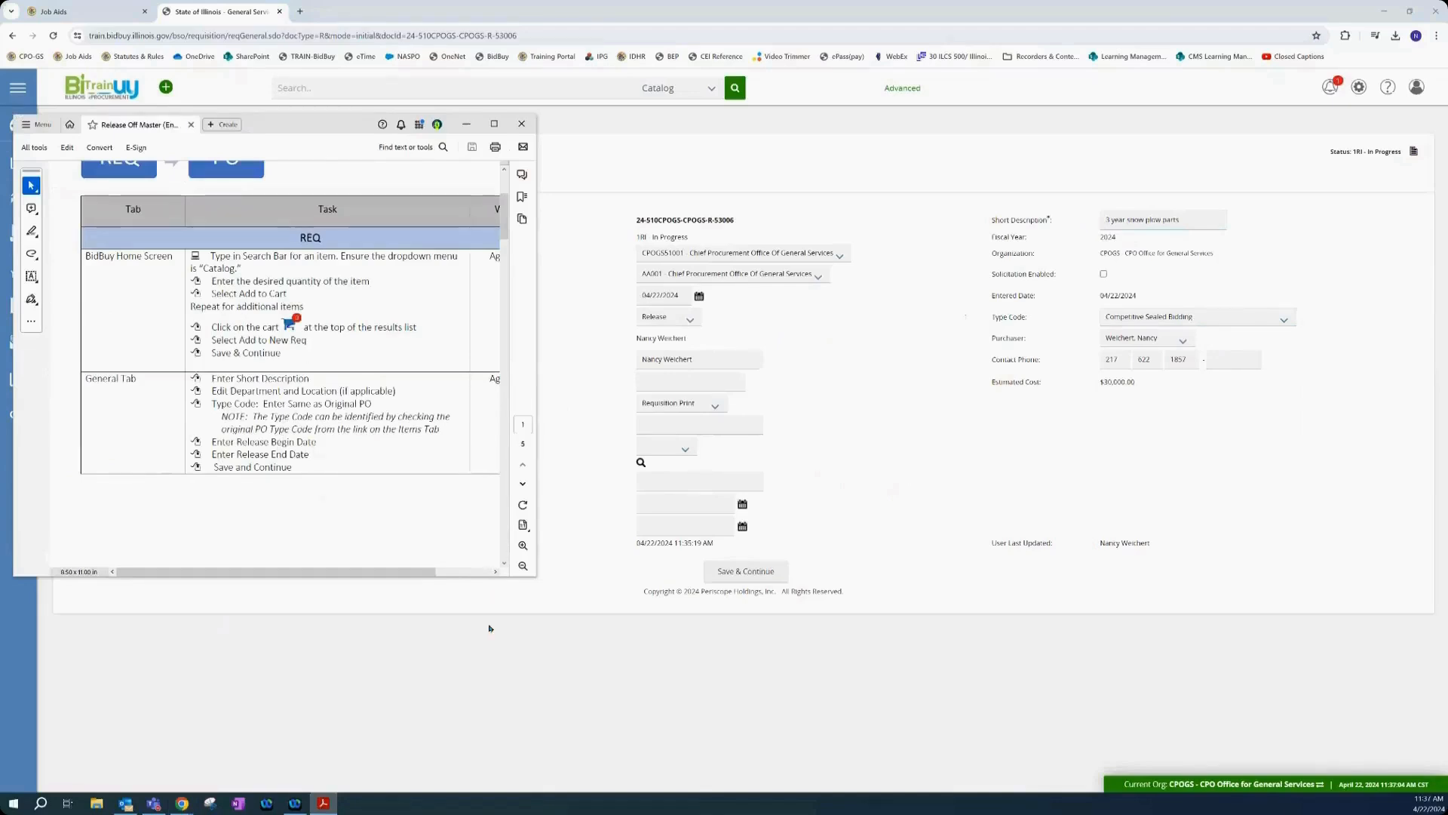
click(649, 538)
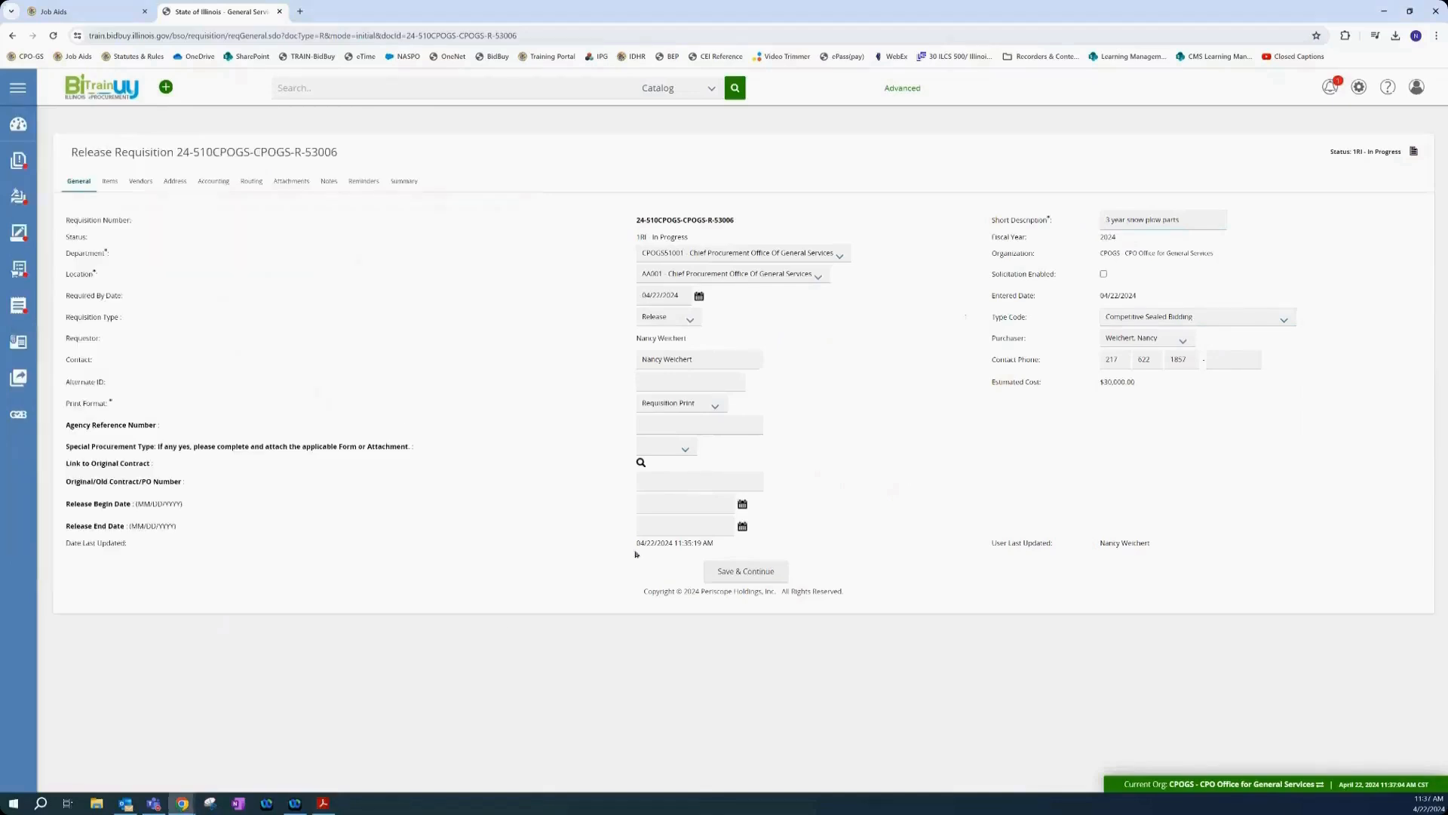
click(743, 504)
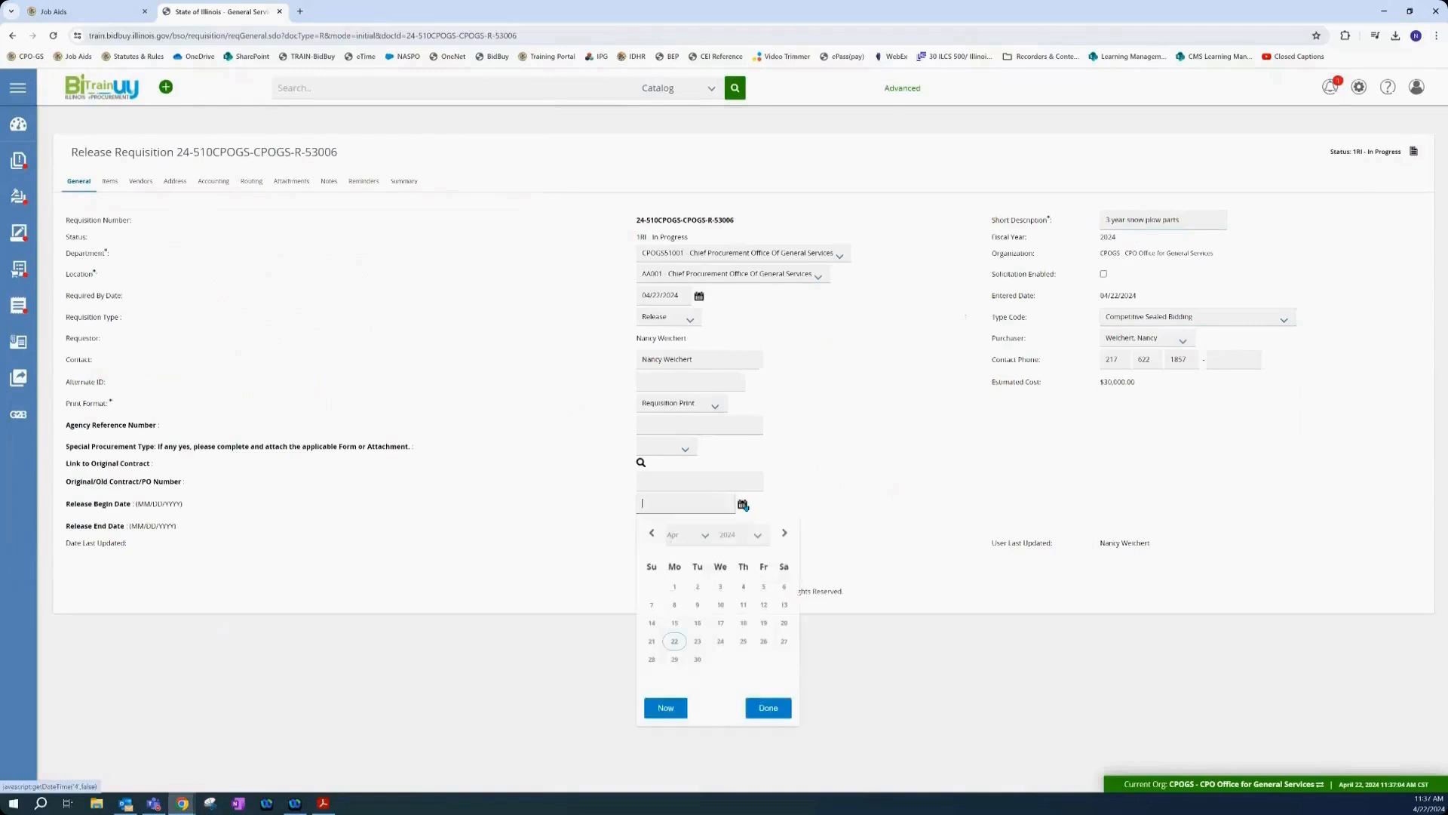
click(675, 640)
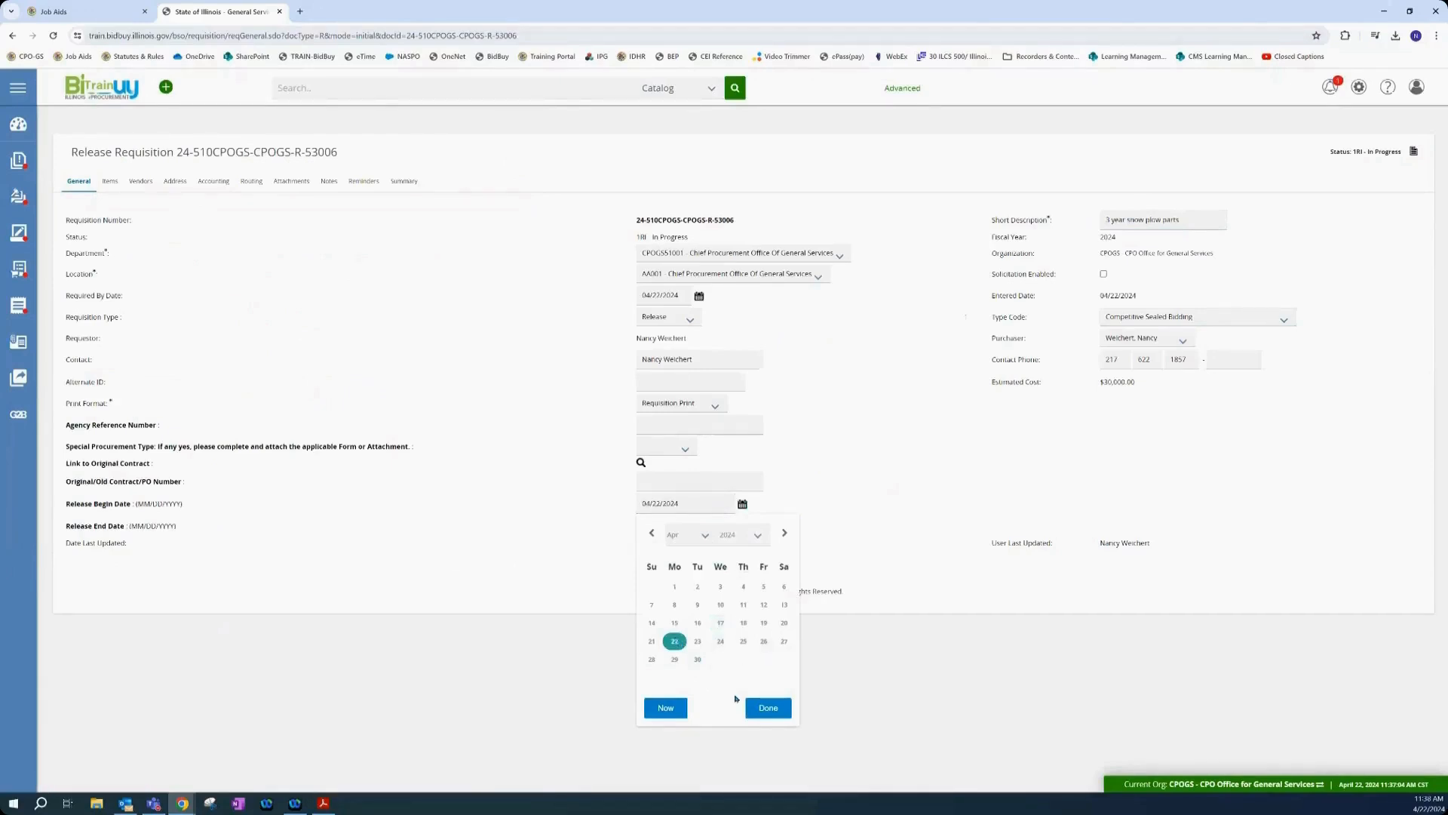
click(768, 706)
- Set the Release End Date to 04/21/2027 and save the requisition's general information
click(743, 526)
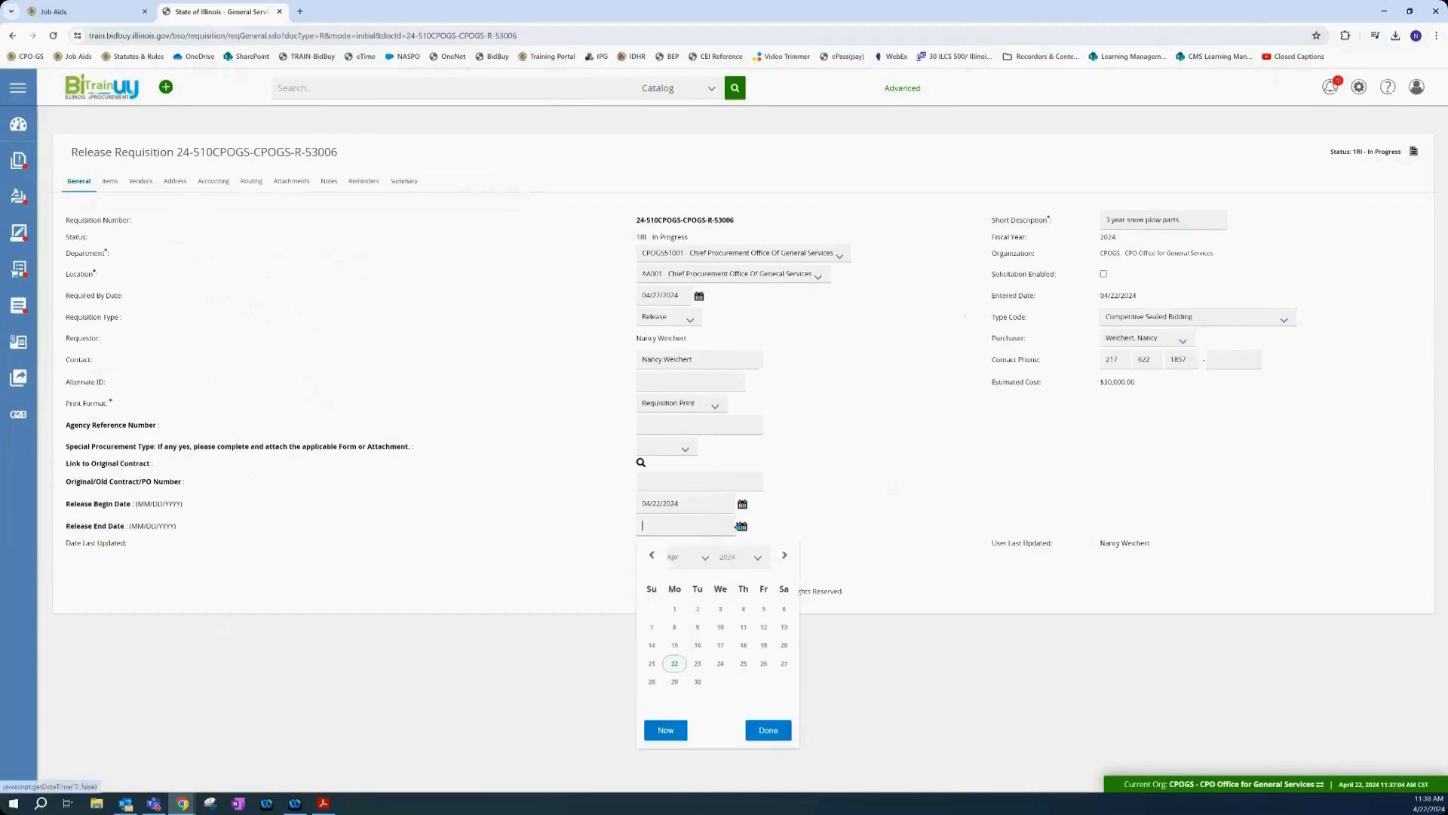
click(762, 557)
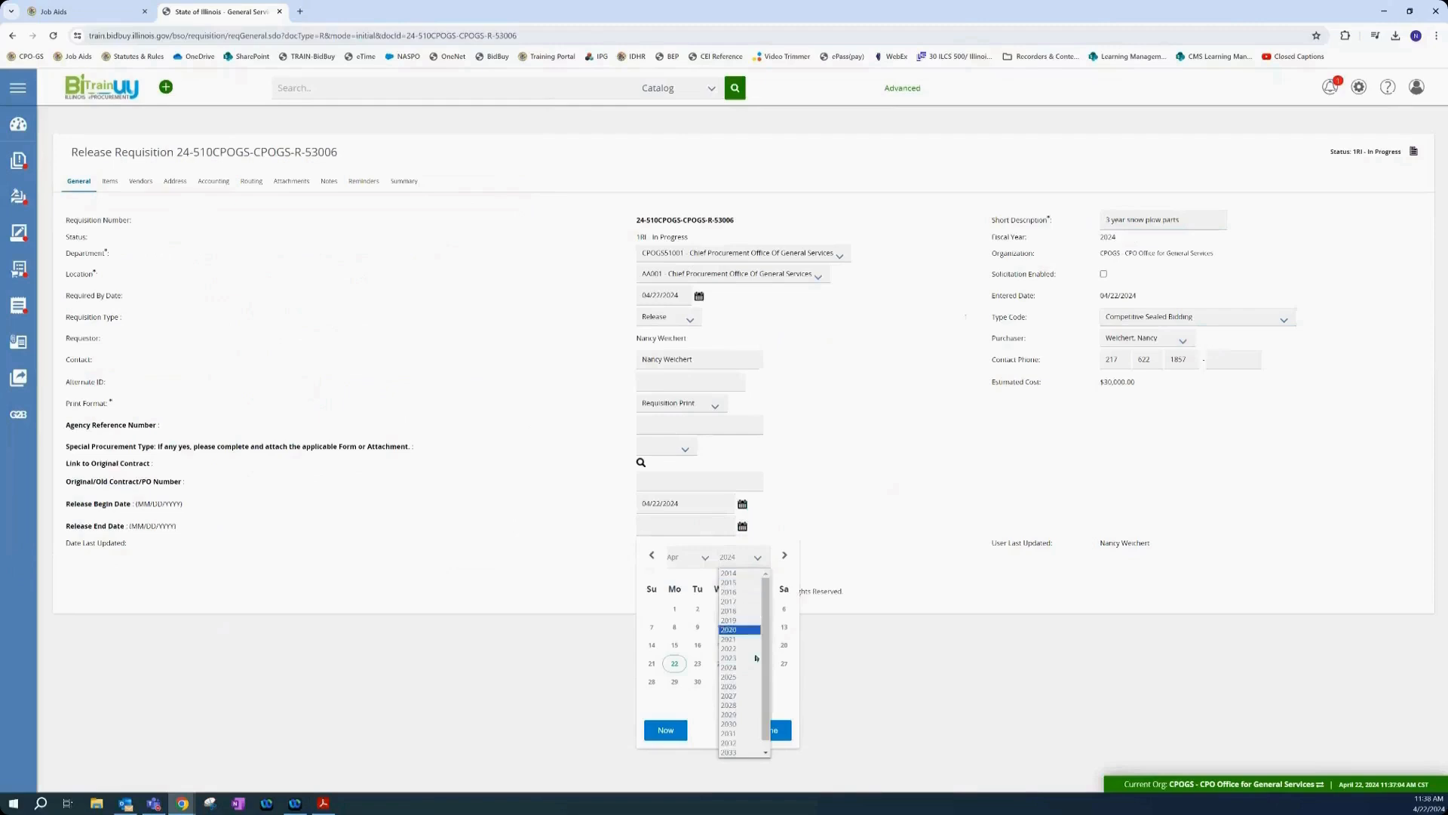
click(744, 695)
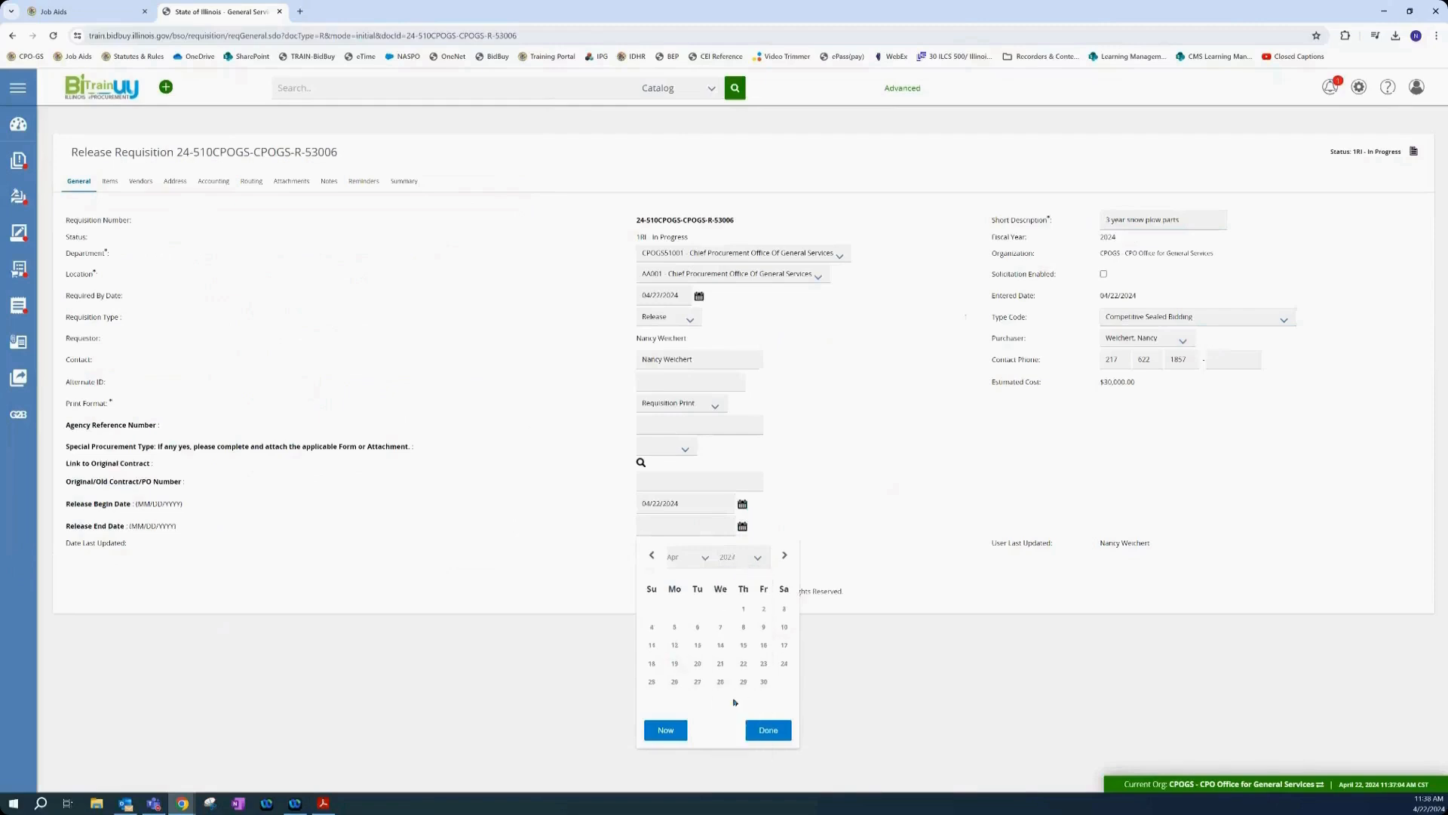
click(720, 663)
click(766, 730)
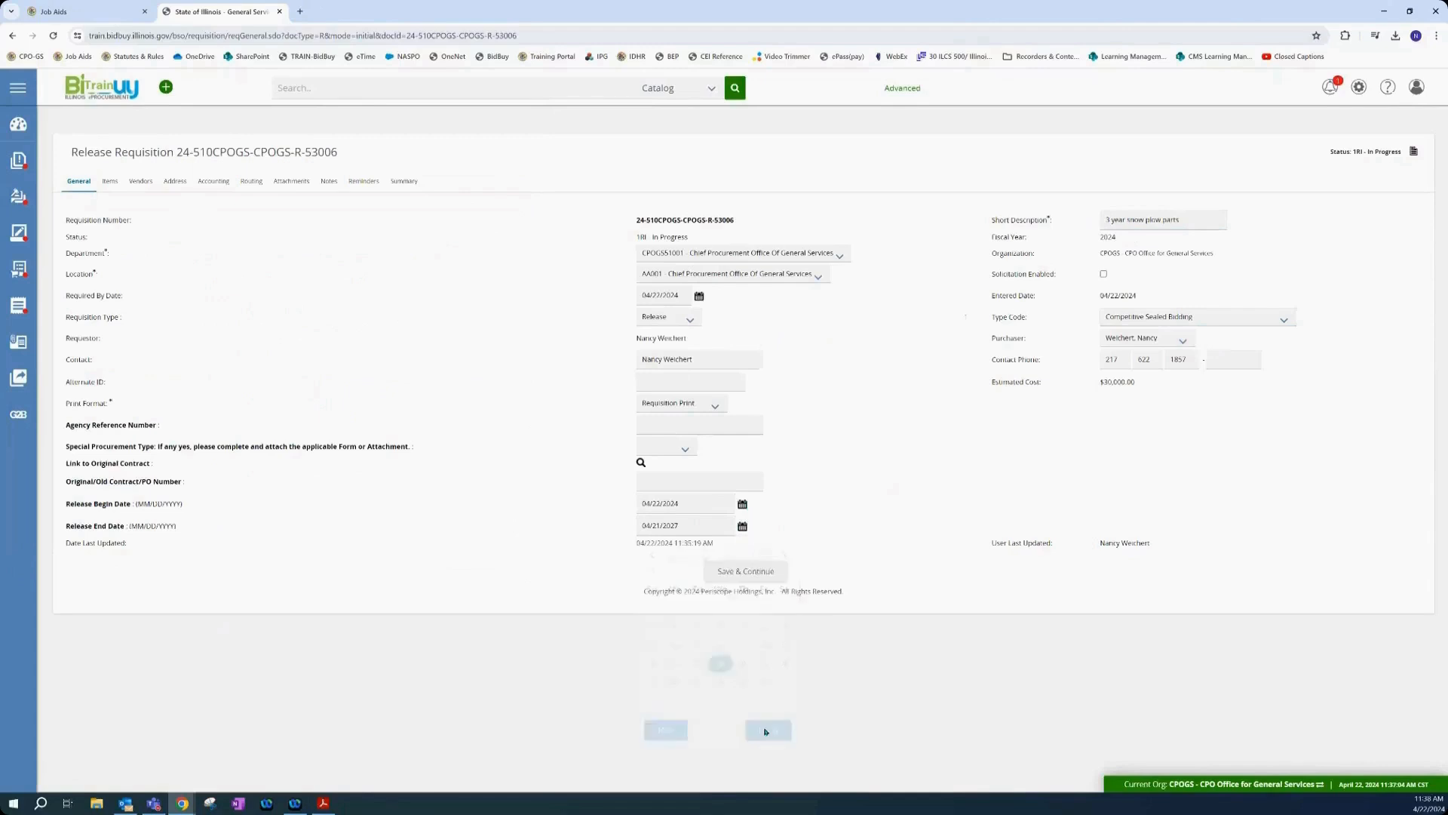
click(733, 569)
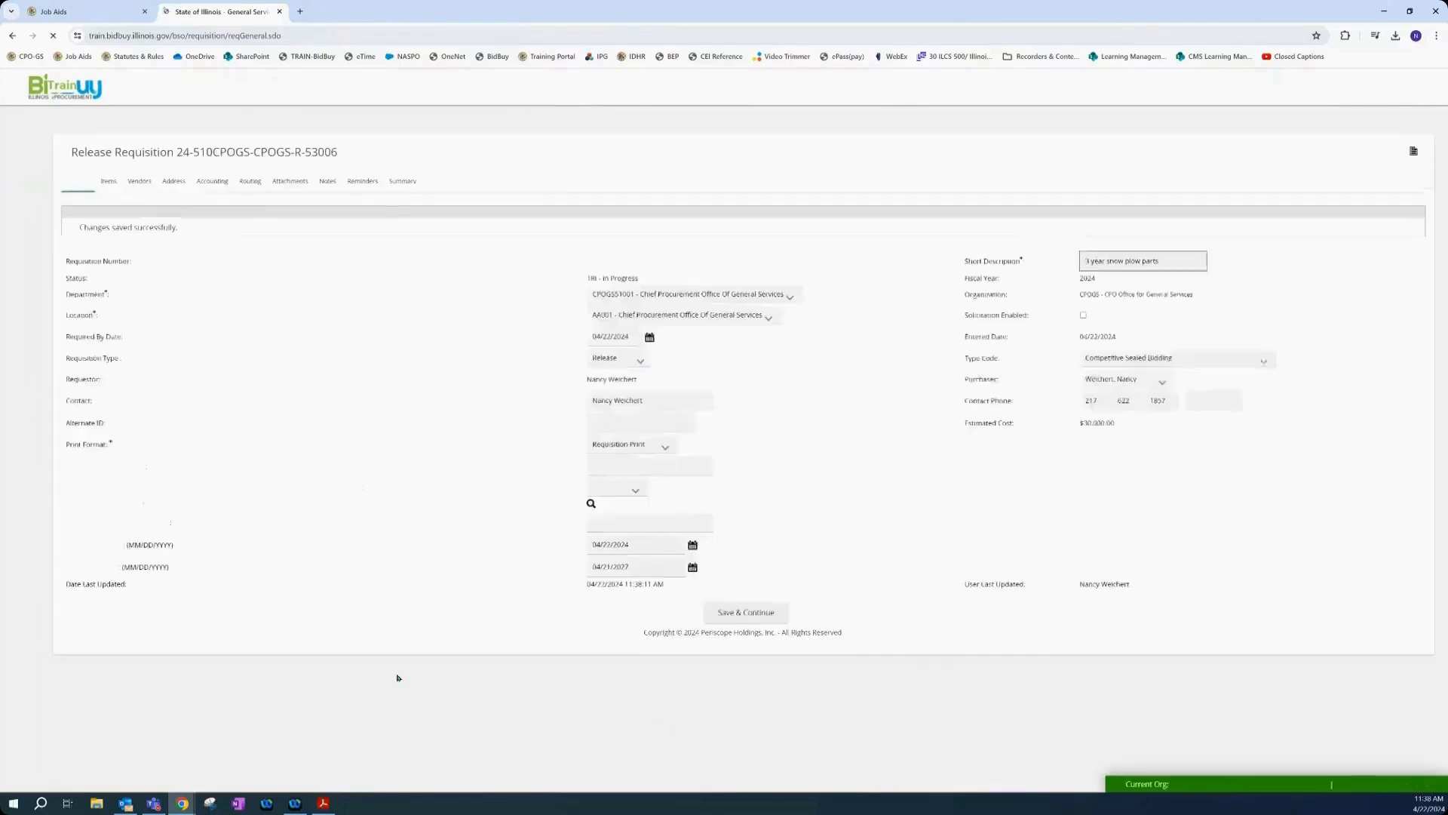
- Review the job aid's instructions for the requisition's items, ship-to and bill-to addresses, and accounting
click(324, 804)
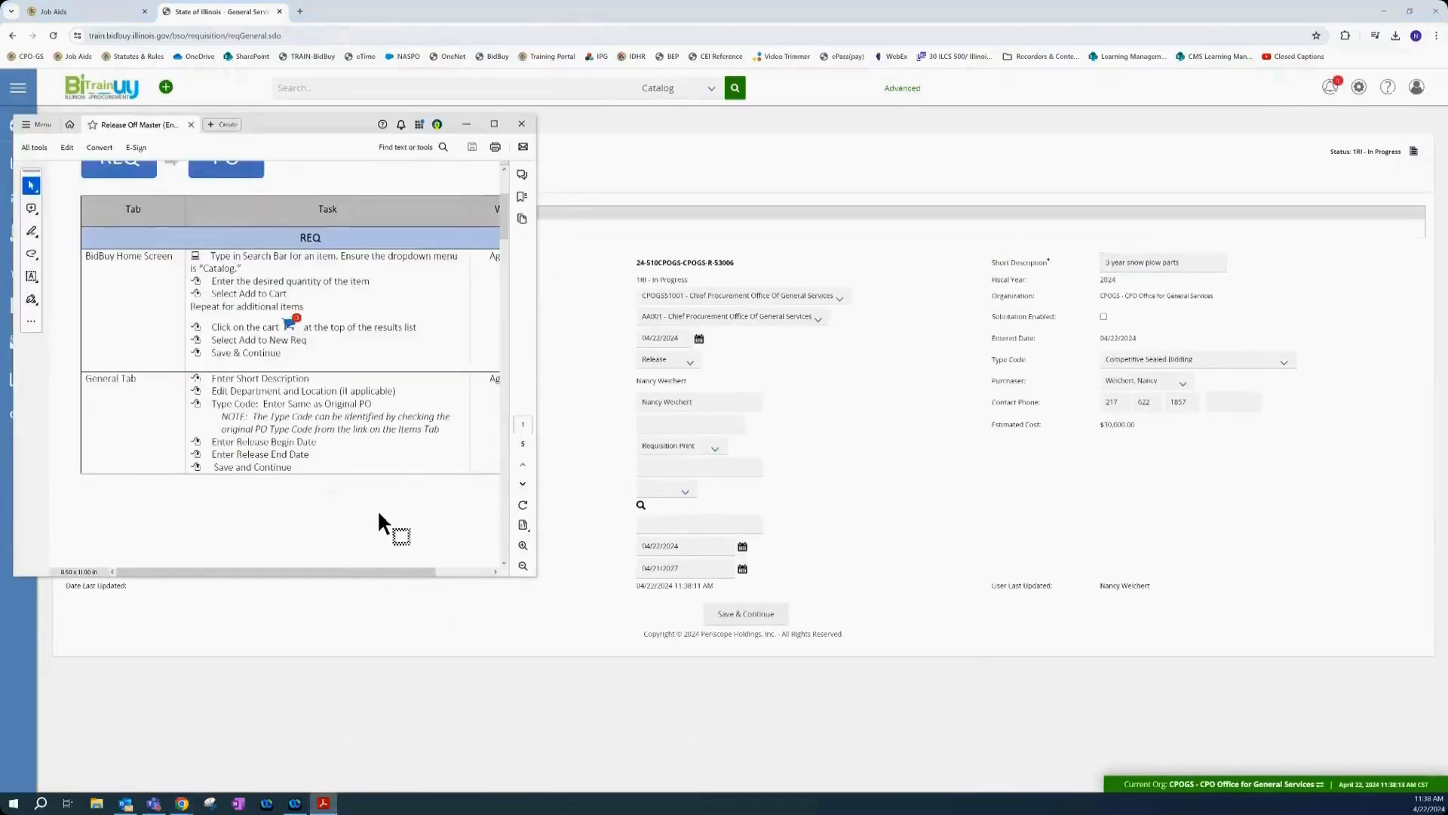
scroll(377, 509, down, 3)
scroll(378, 511, down, 7)
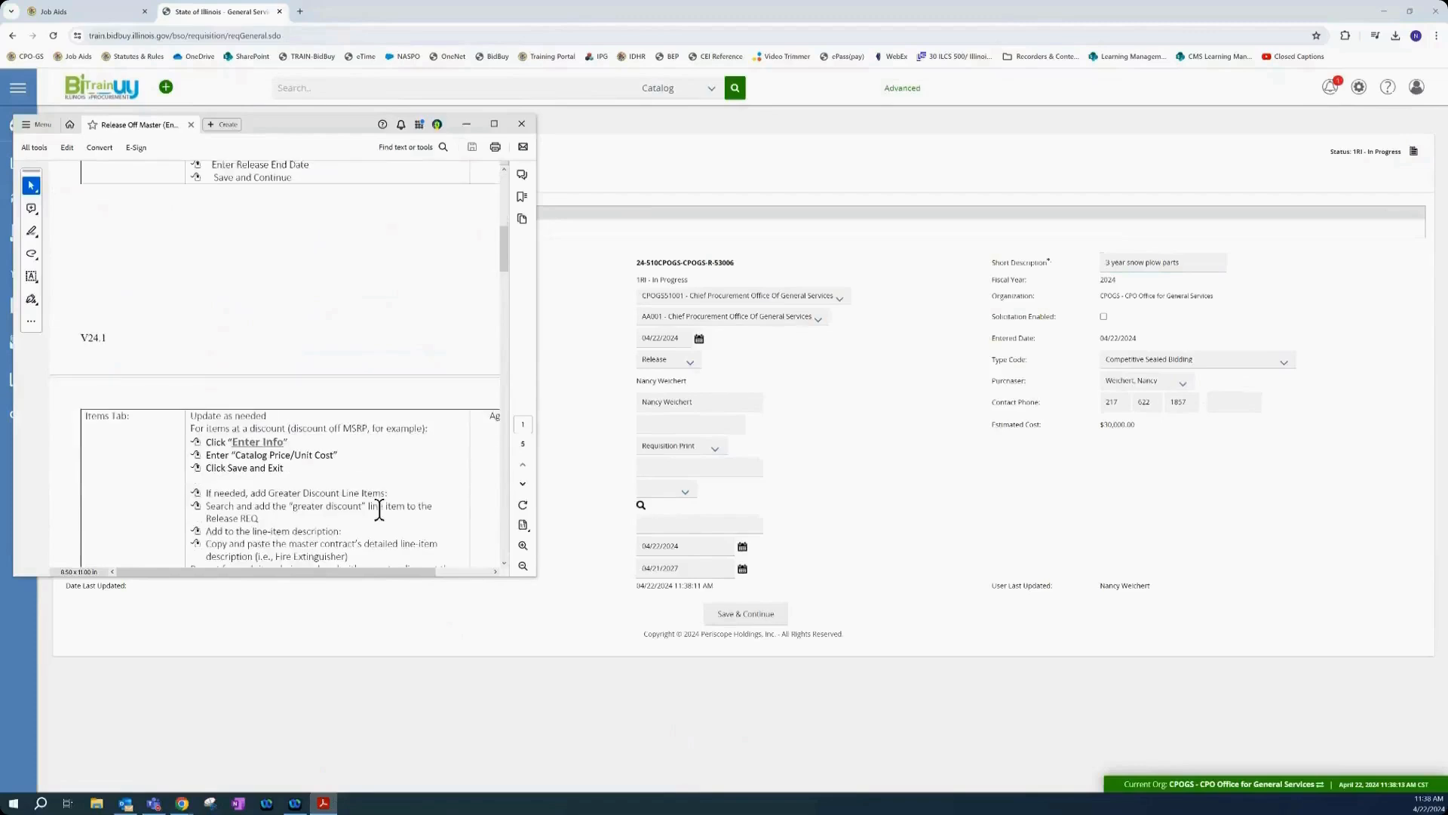
scroll(380, 509, down, 2)
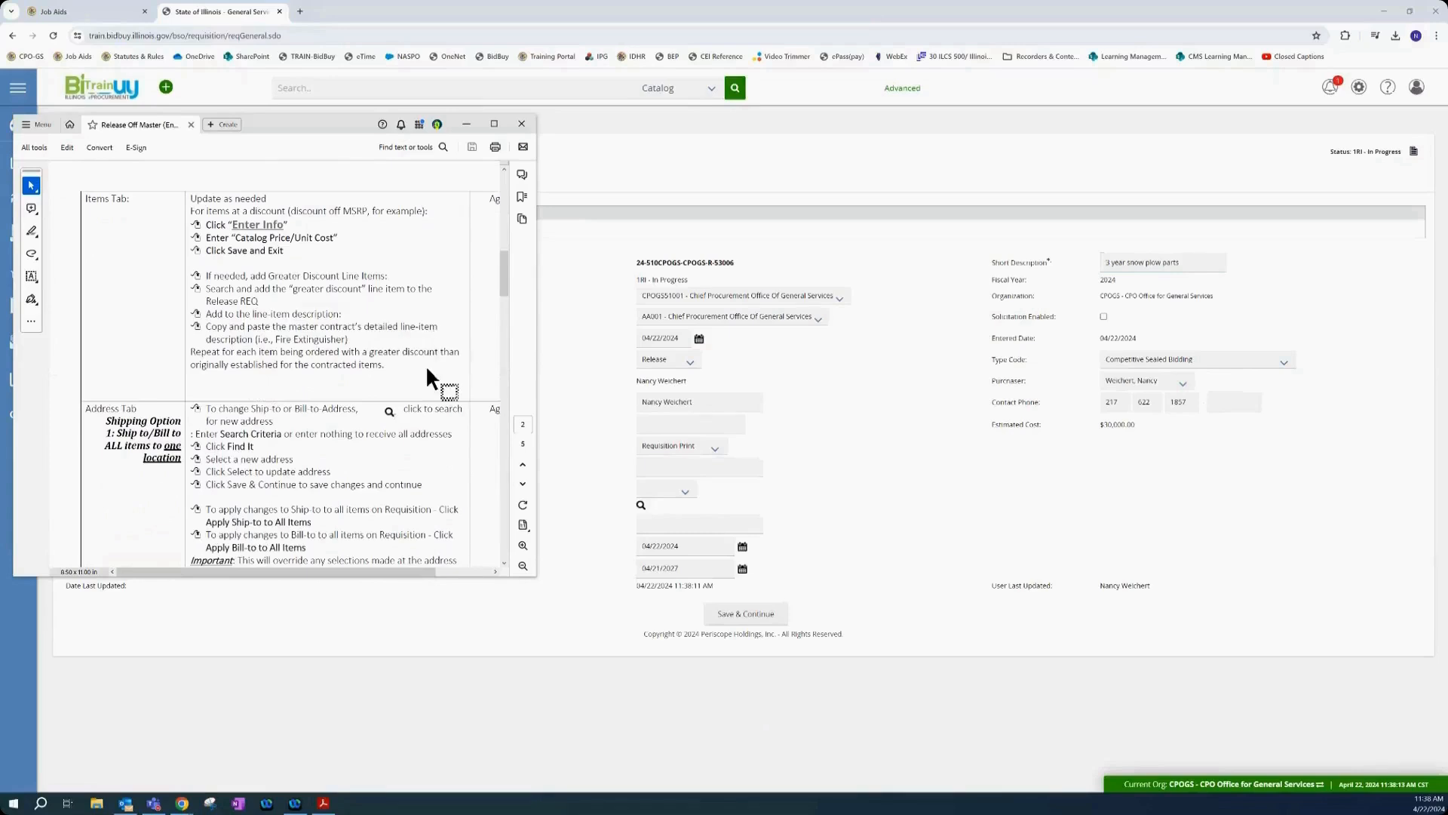
scroll(425, 364, down, 5)
scroll(427, 367, down, 1)
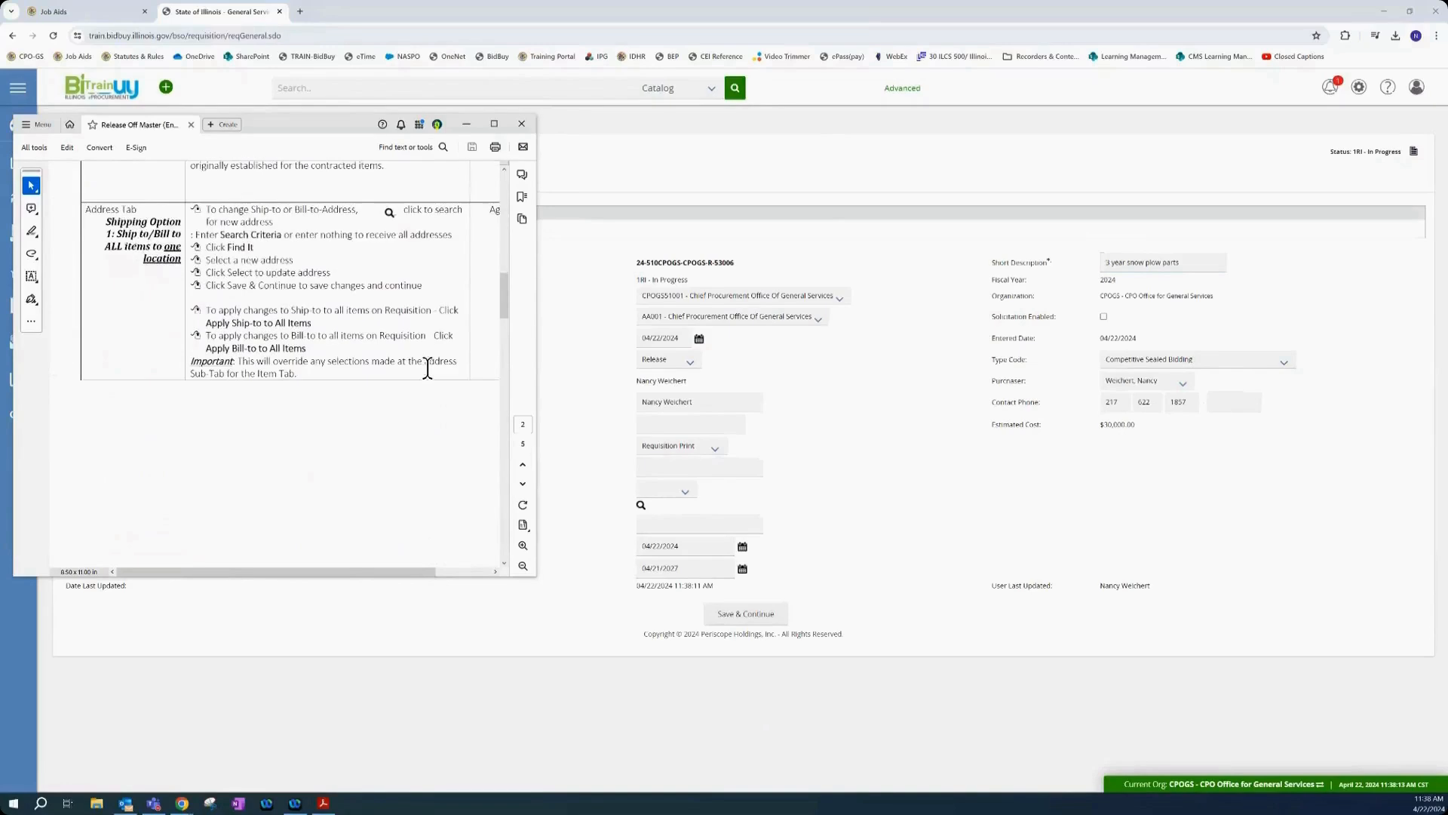
scroll(427, 368, down, 10)
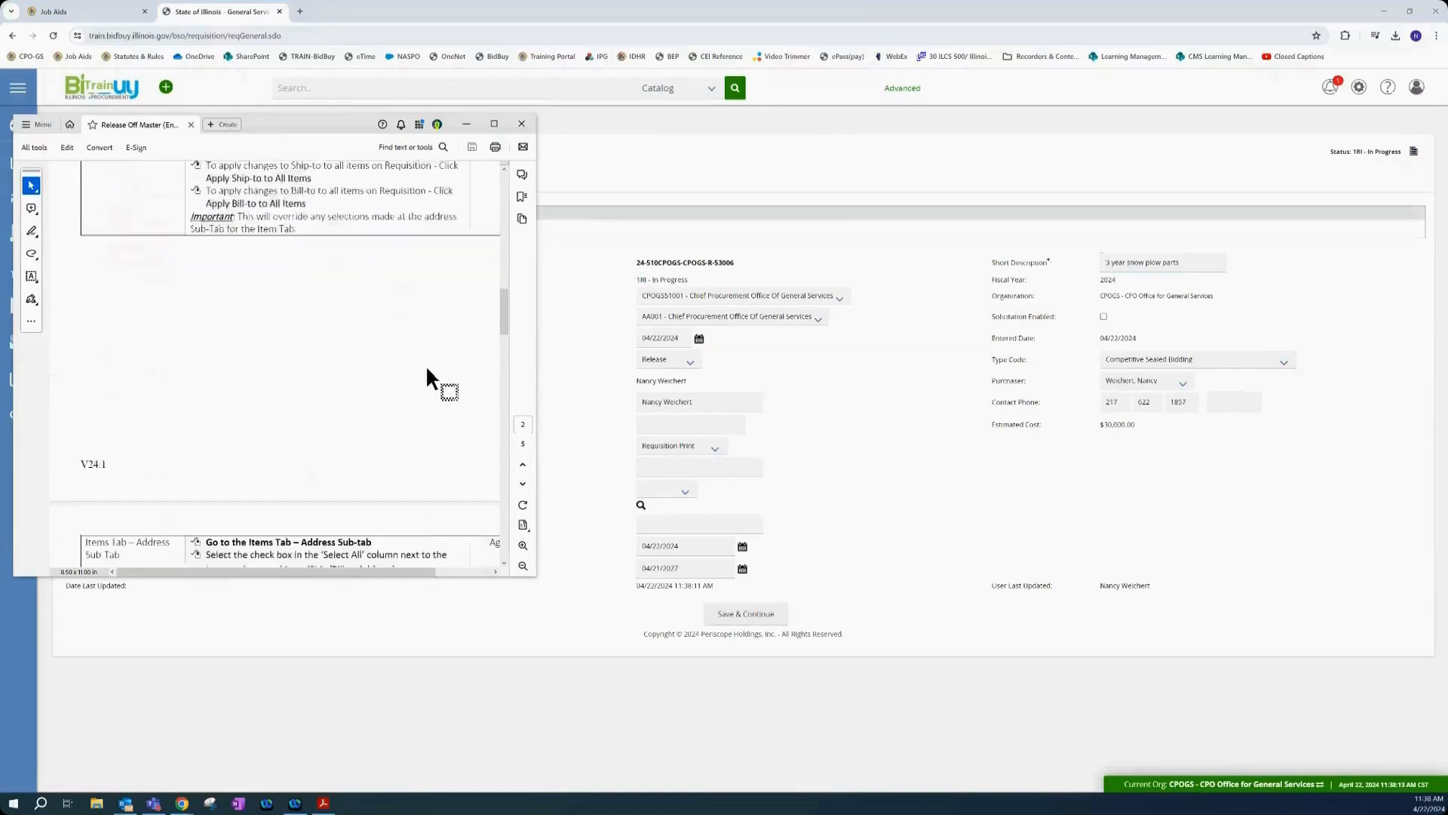
scroll(427, 375, down, 8)
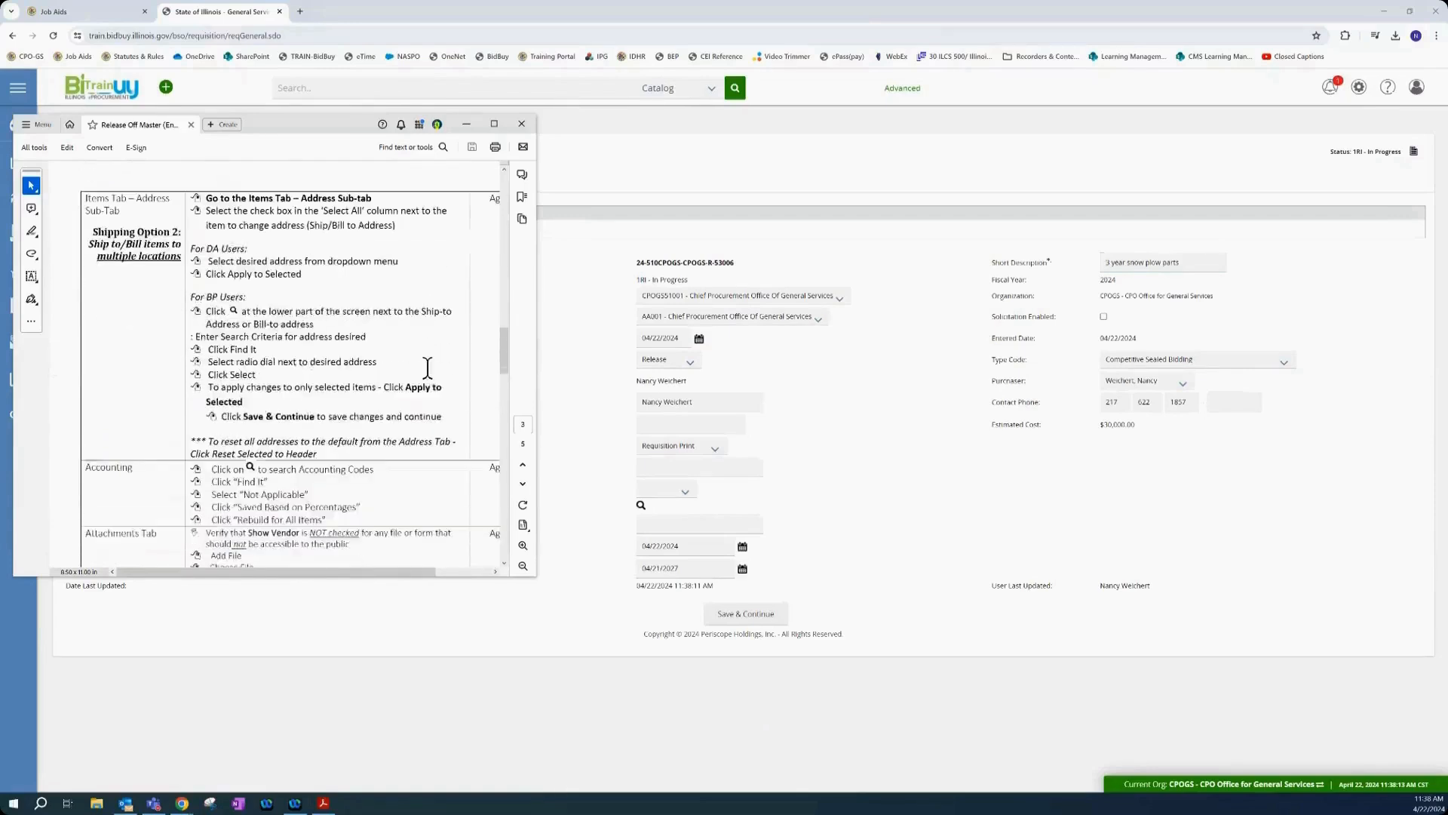
scroll(425, 364, down, 2)
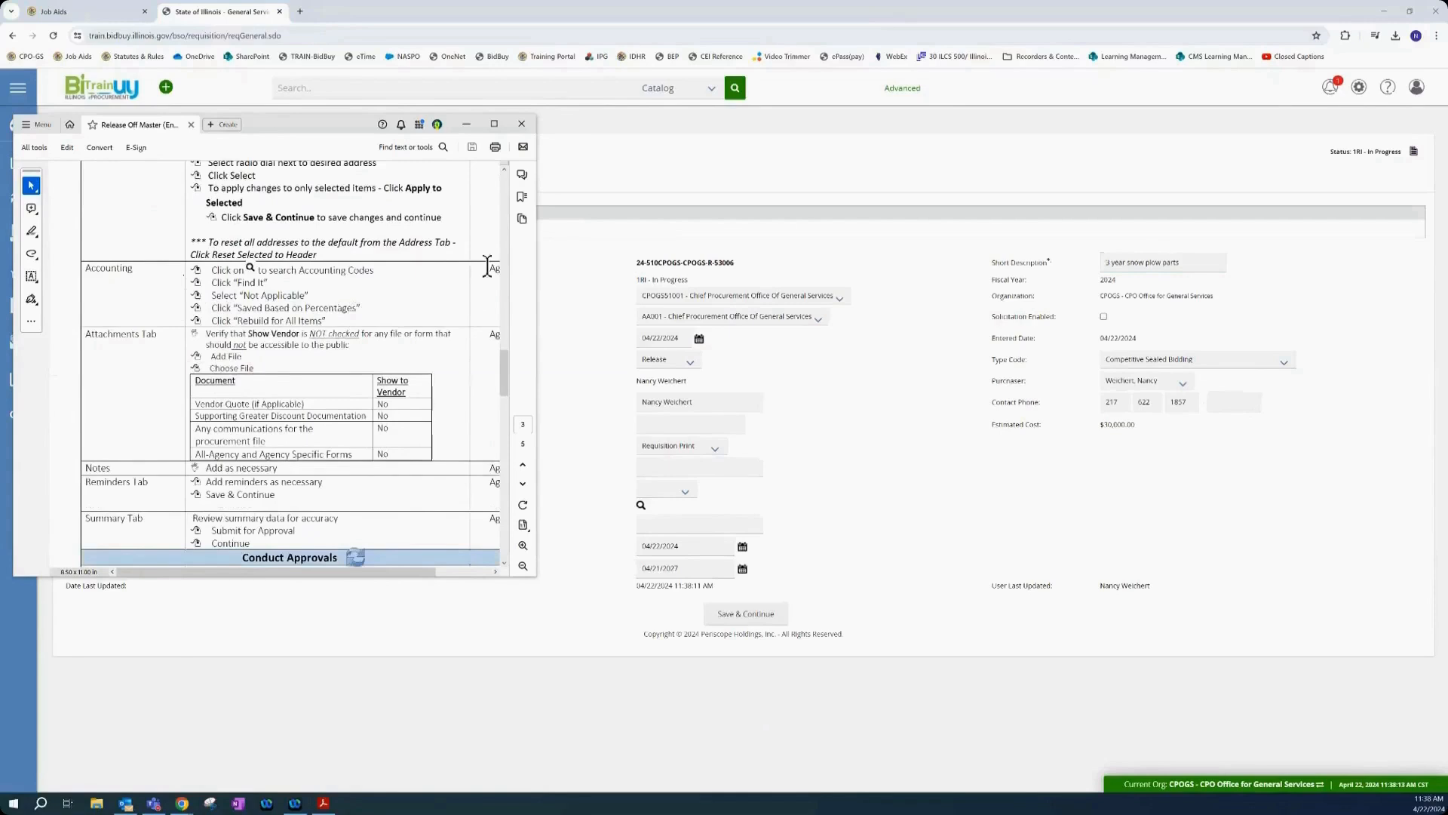
click(573, 340)
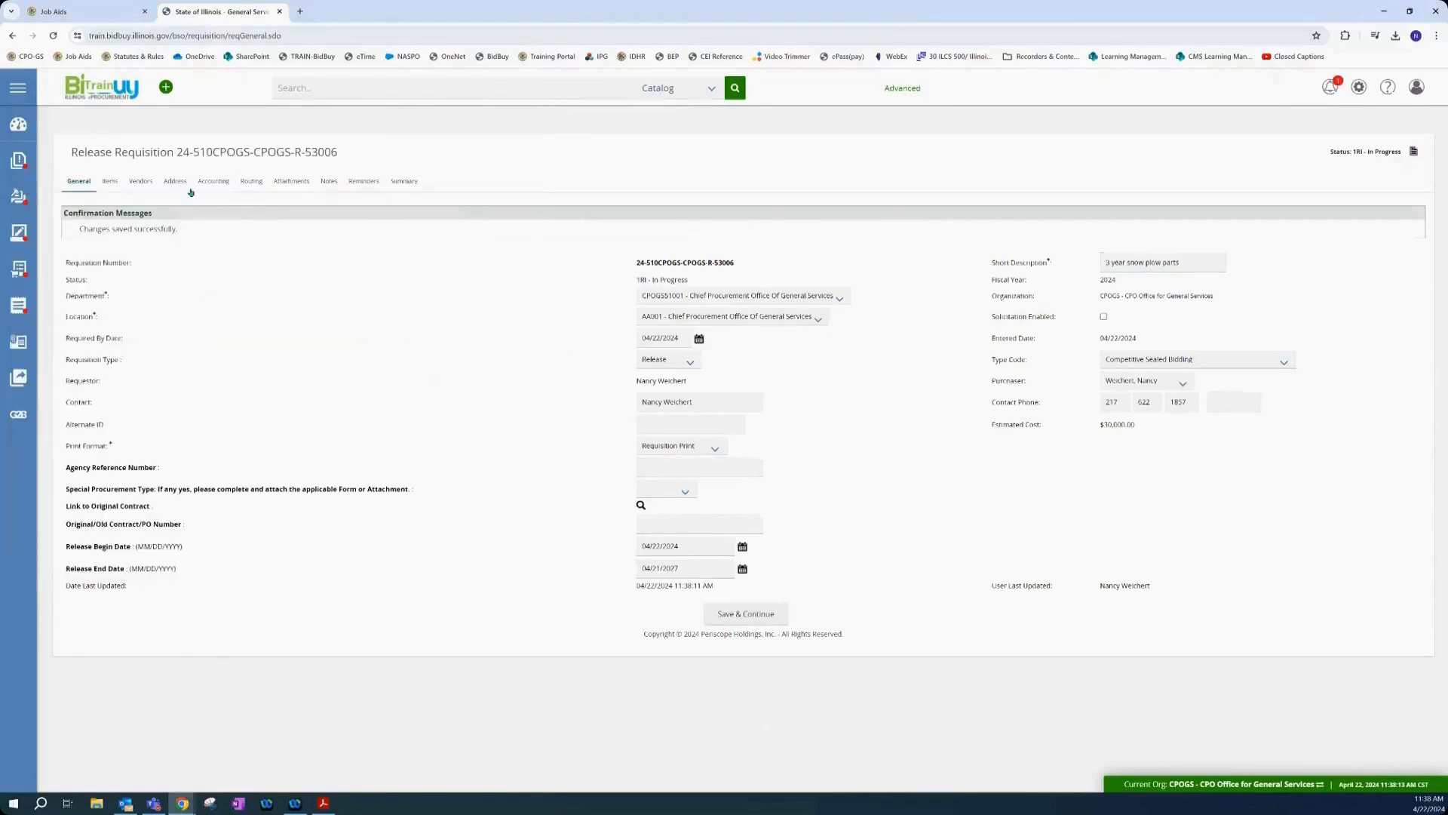
- Assign the NOT APPLICABLE account code to the requisition, saving the distribution based on percentages and rebuilding it for all items
click(212, 181)
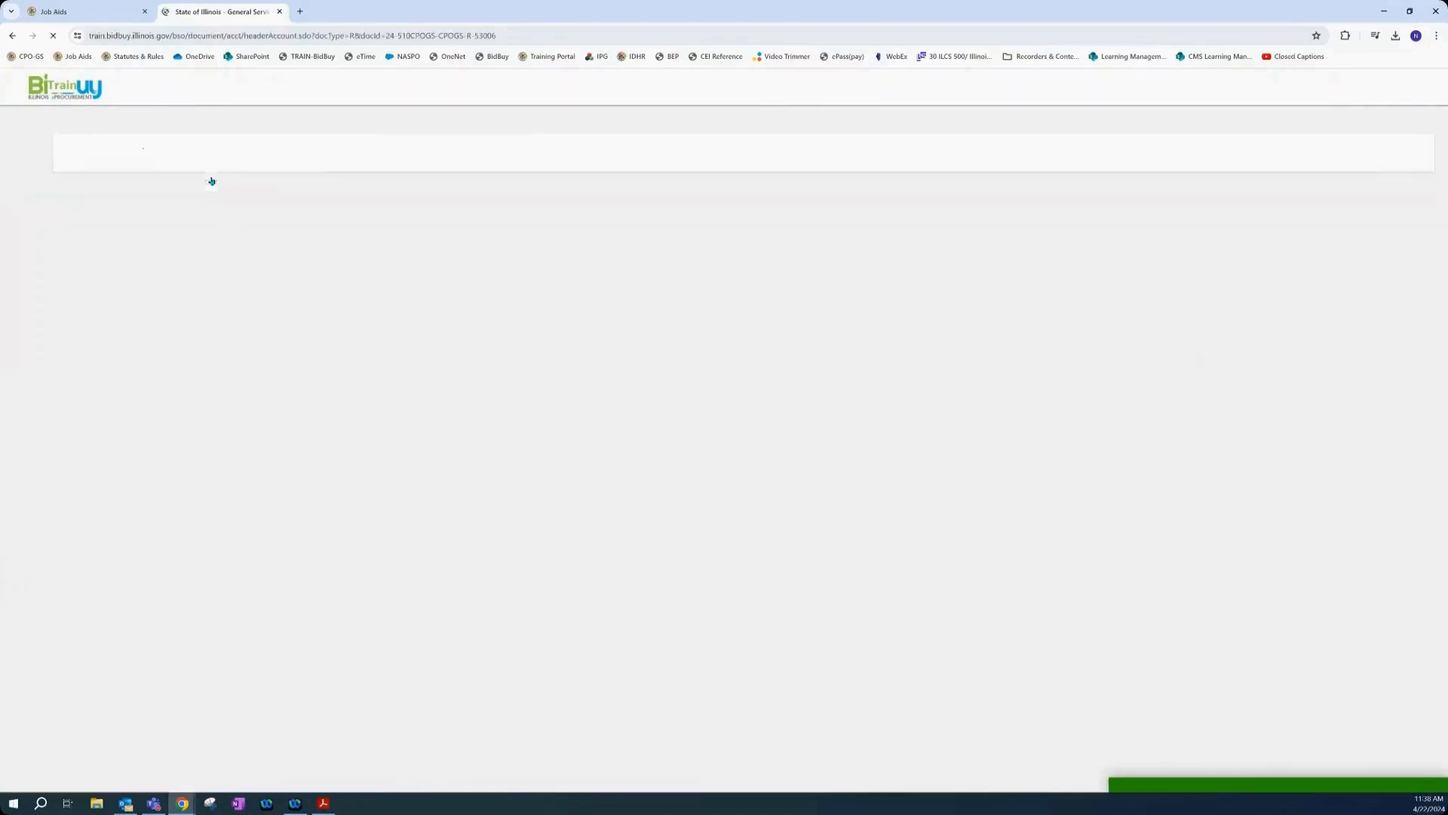
click(487, 389)
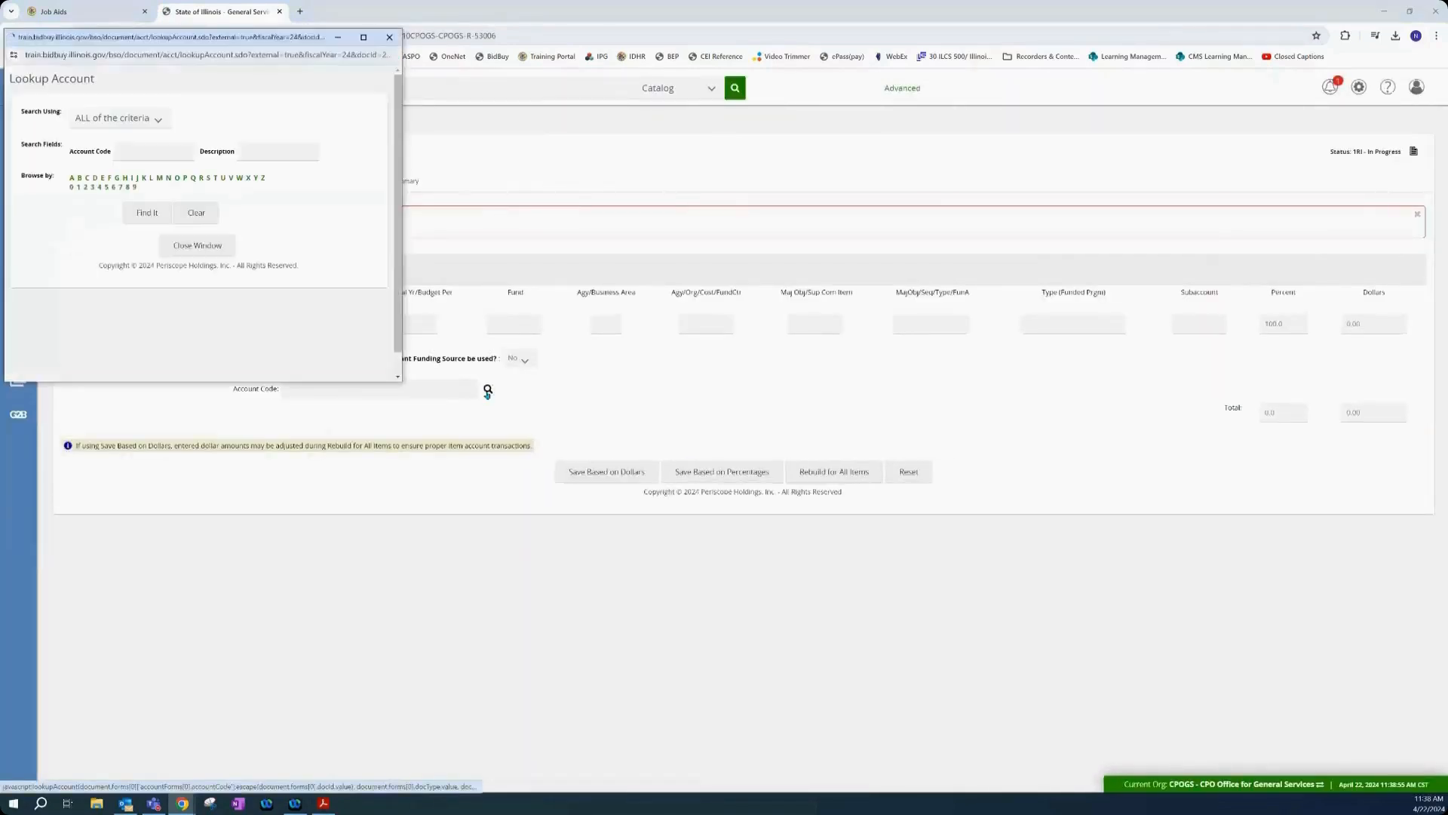
click(167, 179)
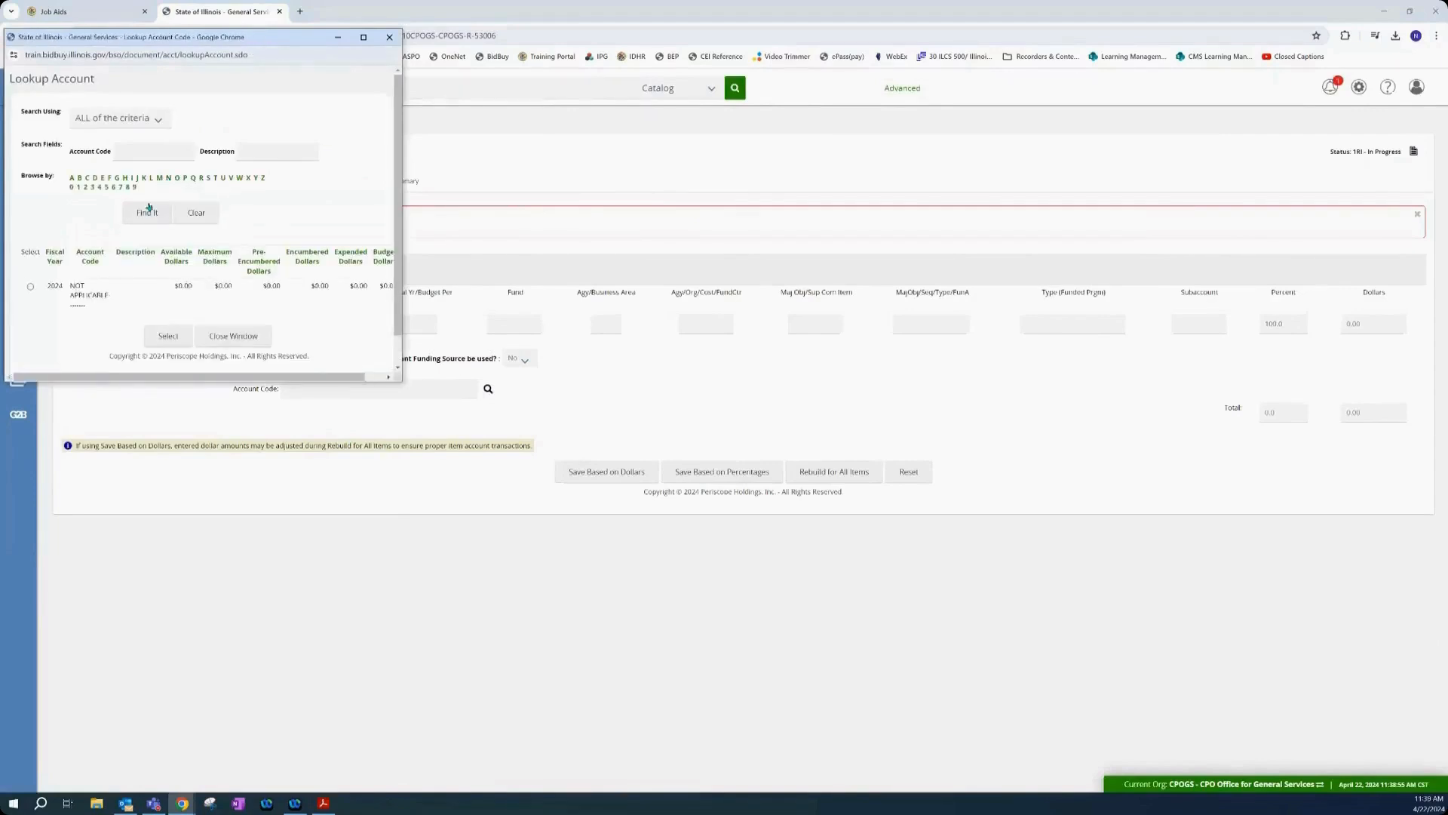
click(154, 212)
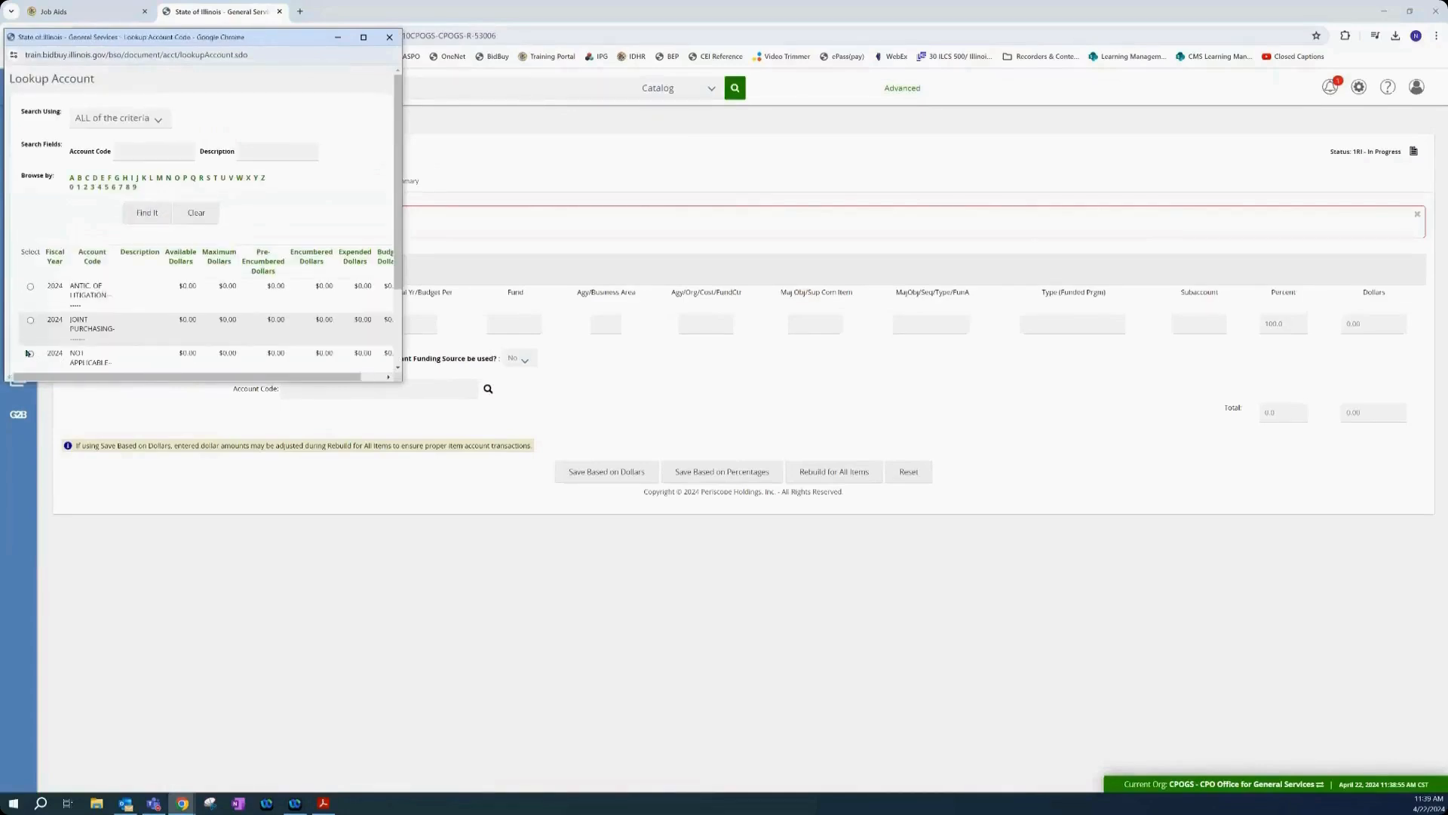
scroll(127, 350, down, 2)
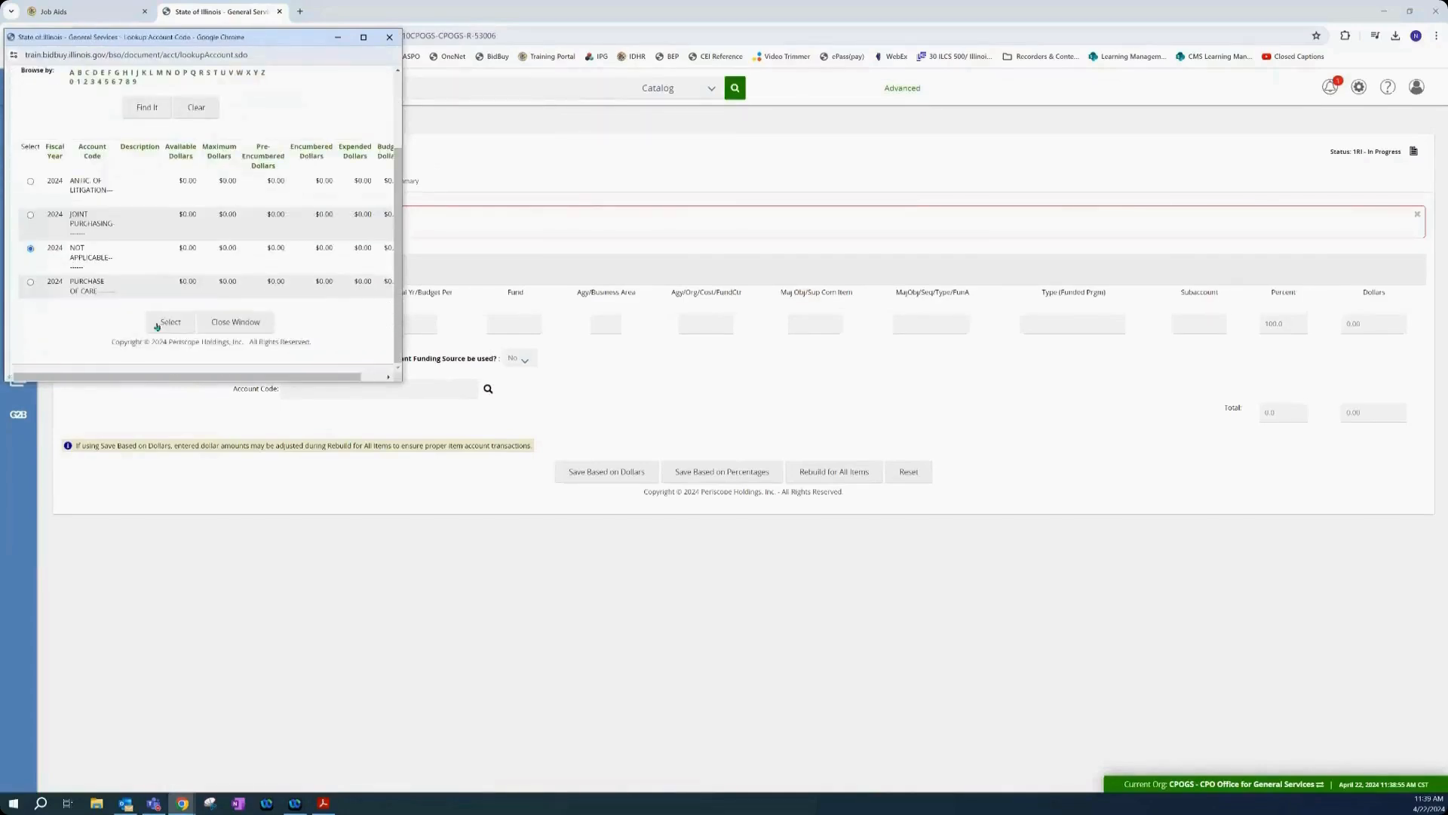
click(161, 322)
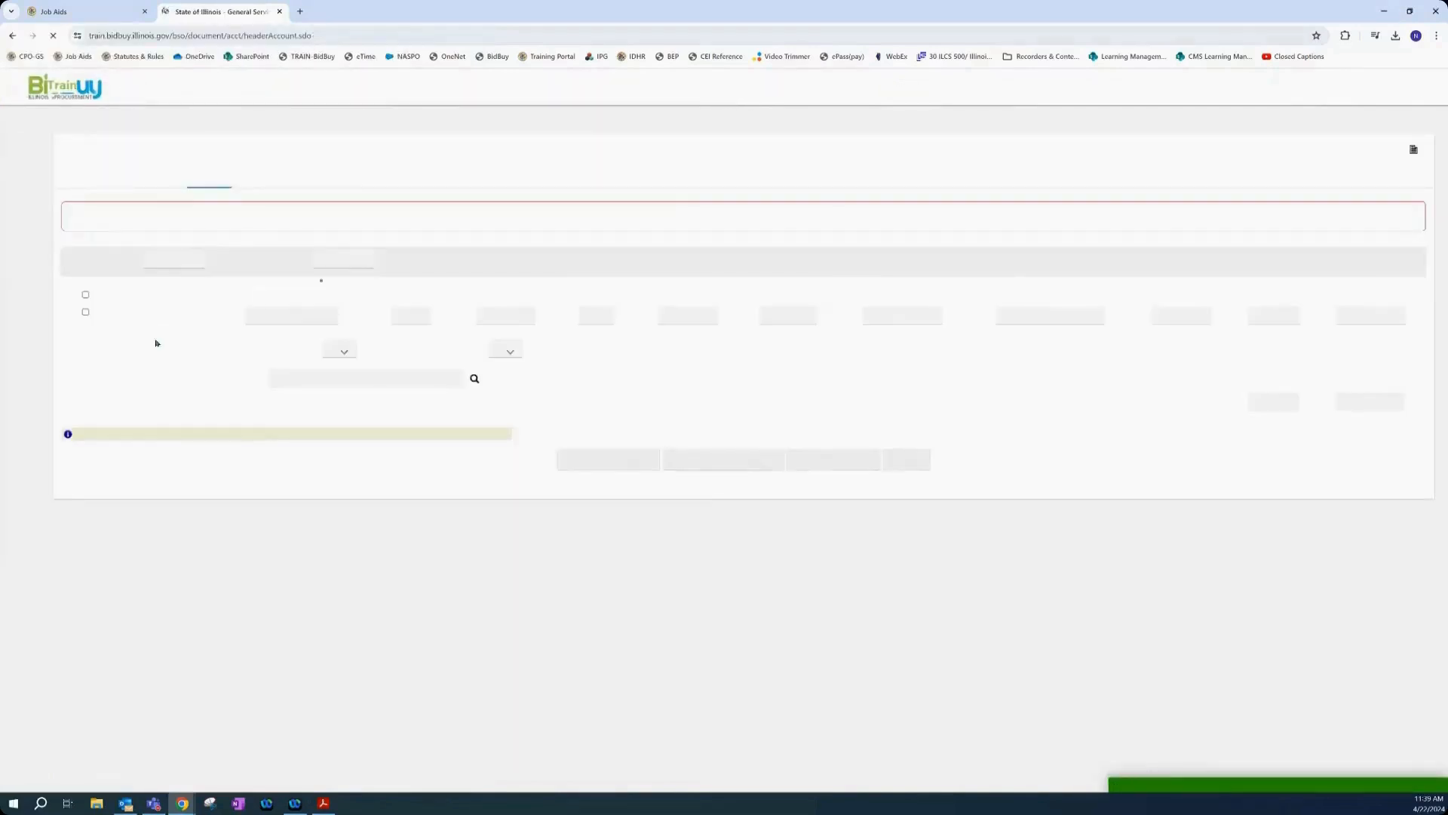
click(727, 473)
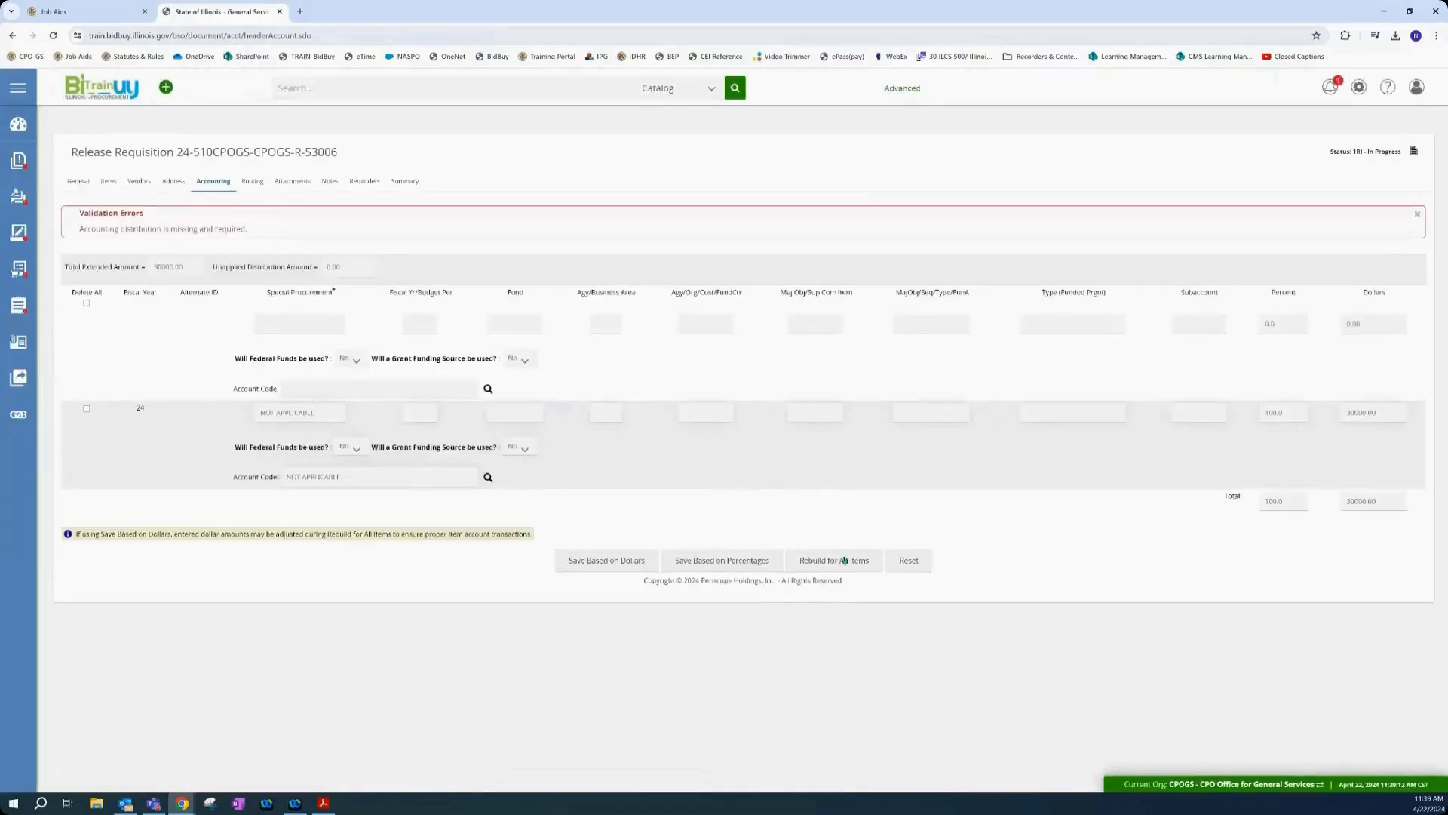
click(843, 560)
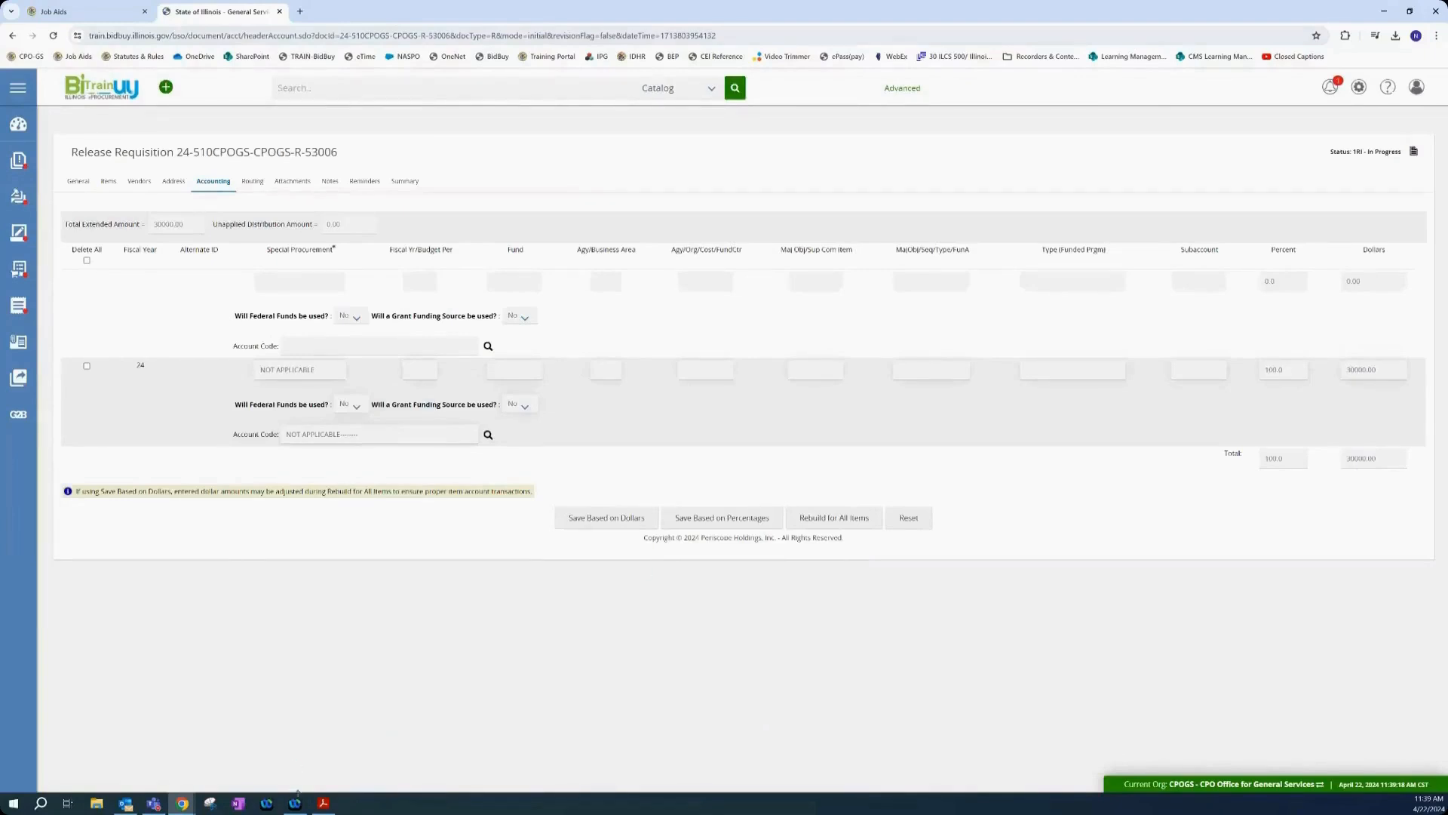
- Review the job aid's instructions for the requisition's attachments, notes, reminders and summary
click(323, 803)
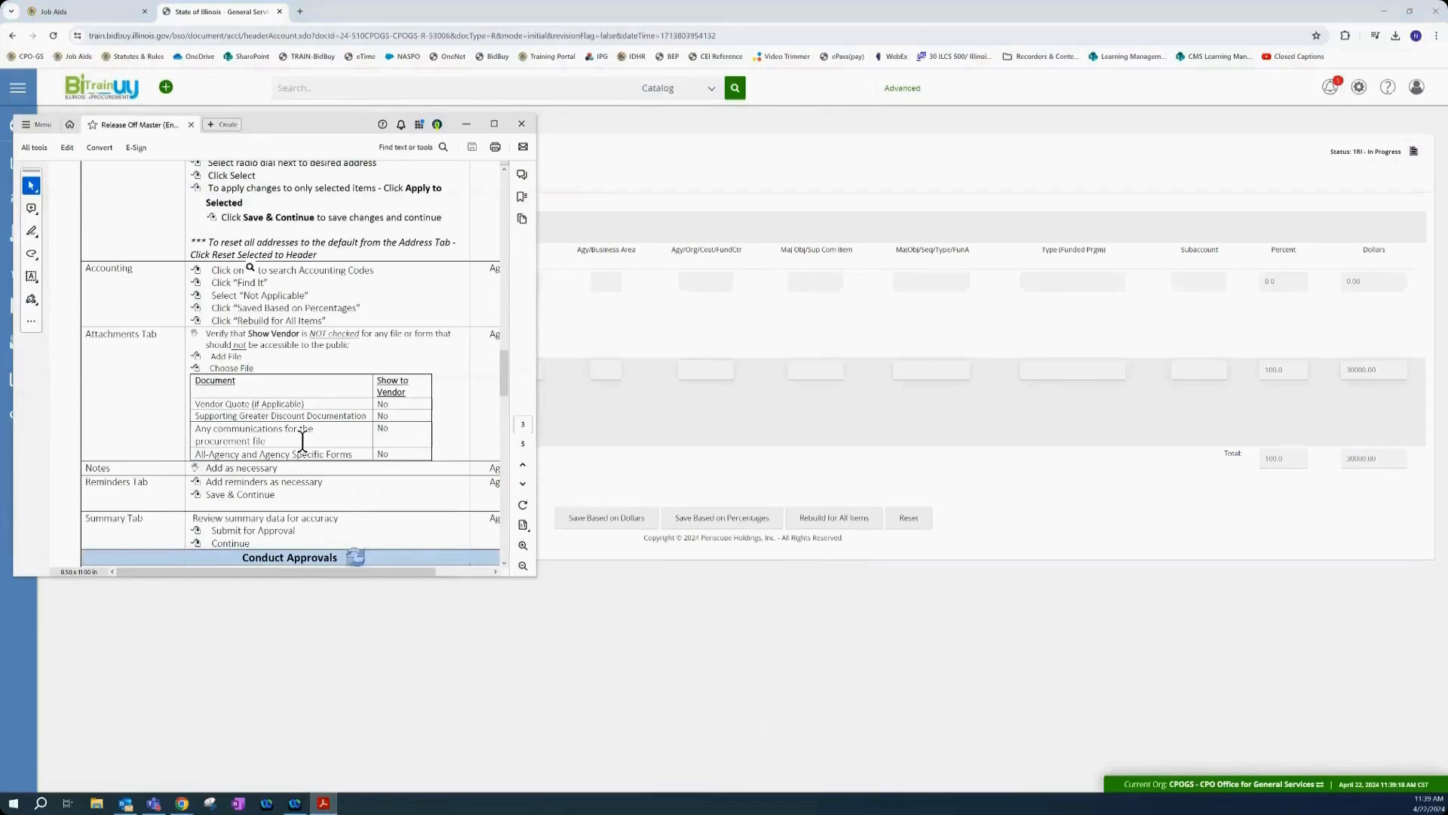
scroll(302, 440, down, 1)
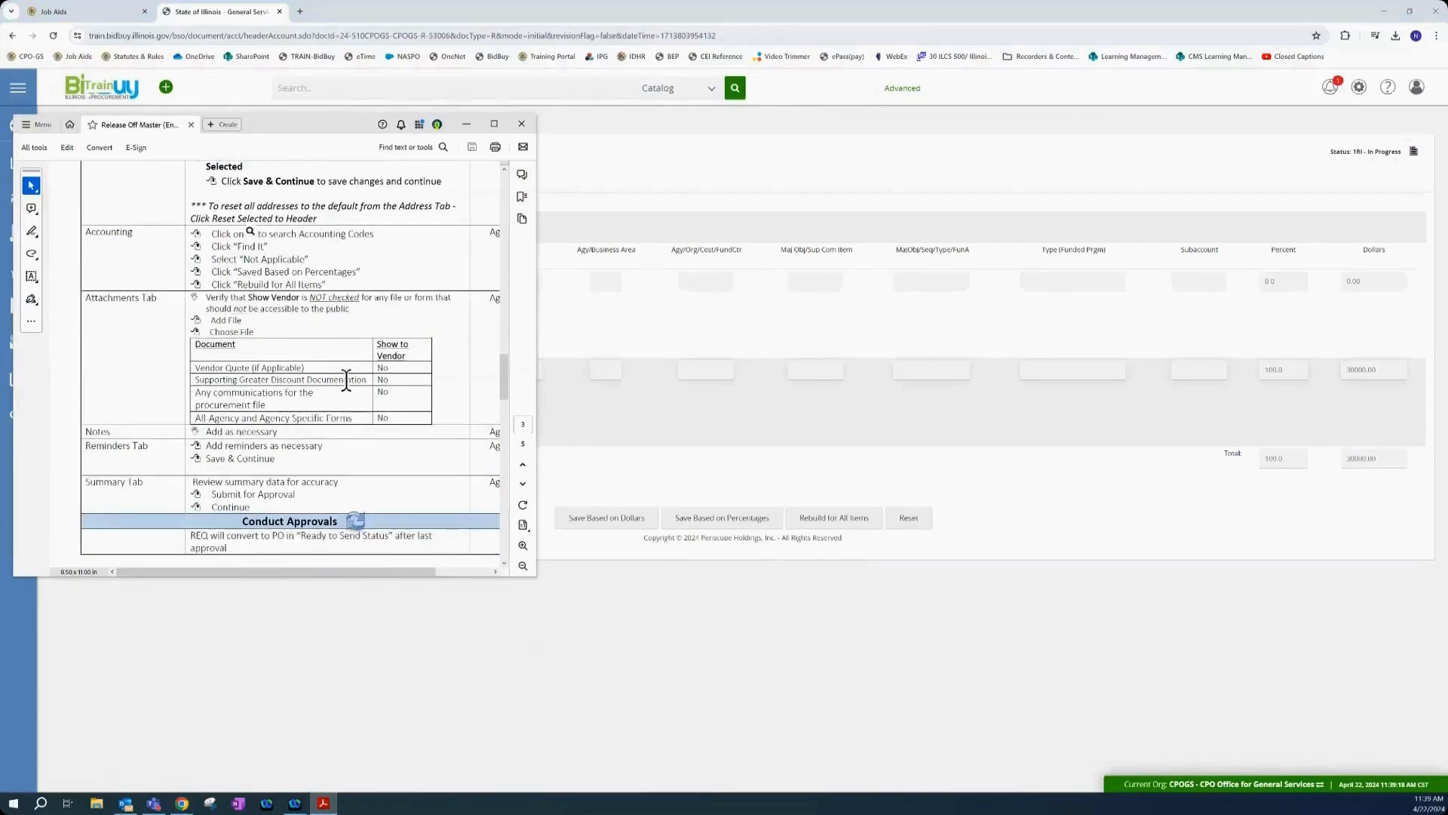
scroll(346, 414, down, 1)
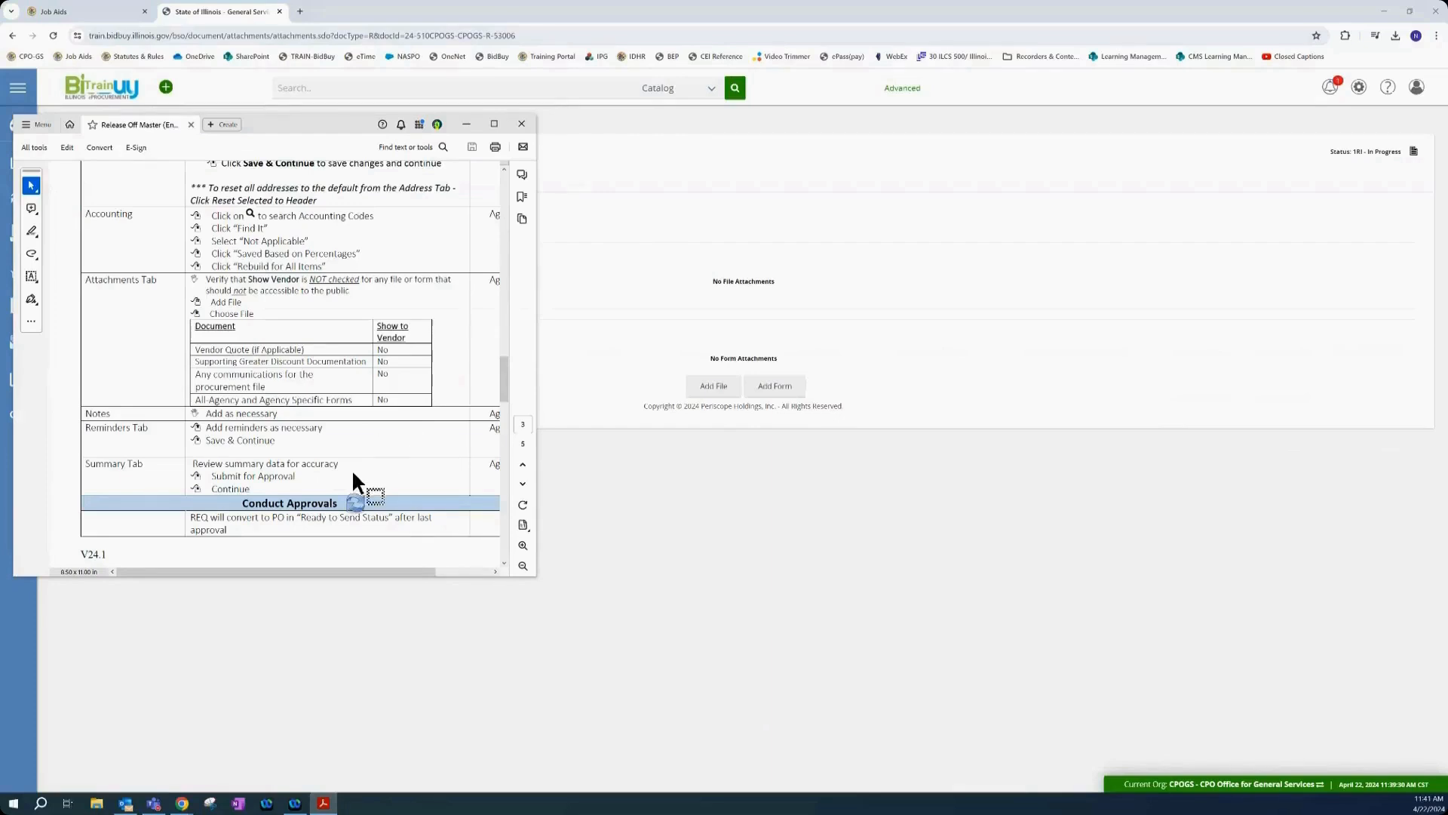
- Submit the release requisition for approval from its summary, using automatic approval
click(671, 492)
click(405, 182)
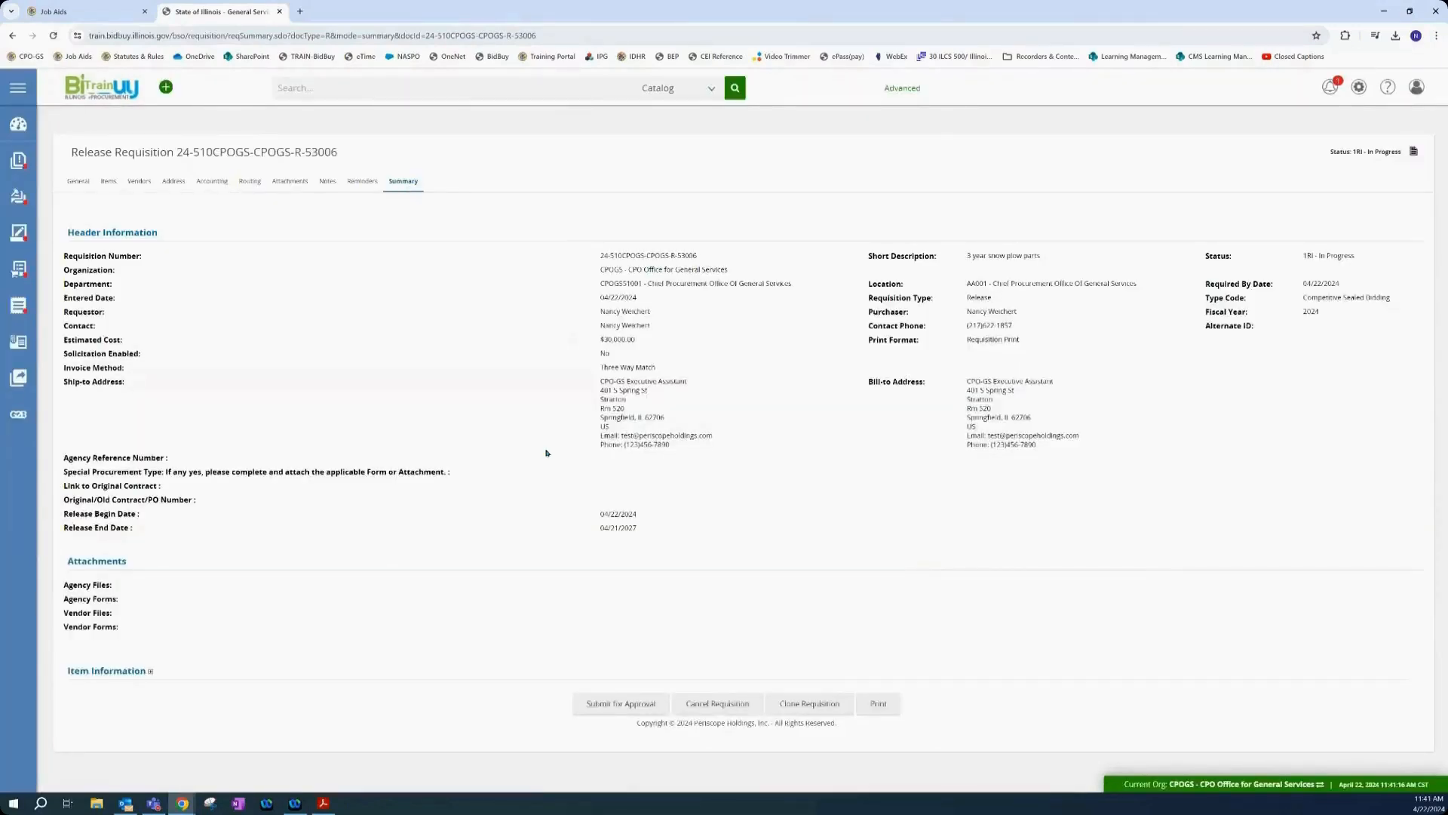
click(617, 703)
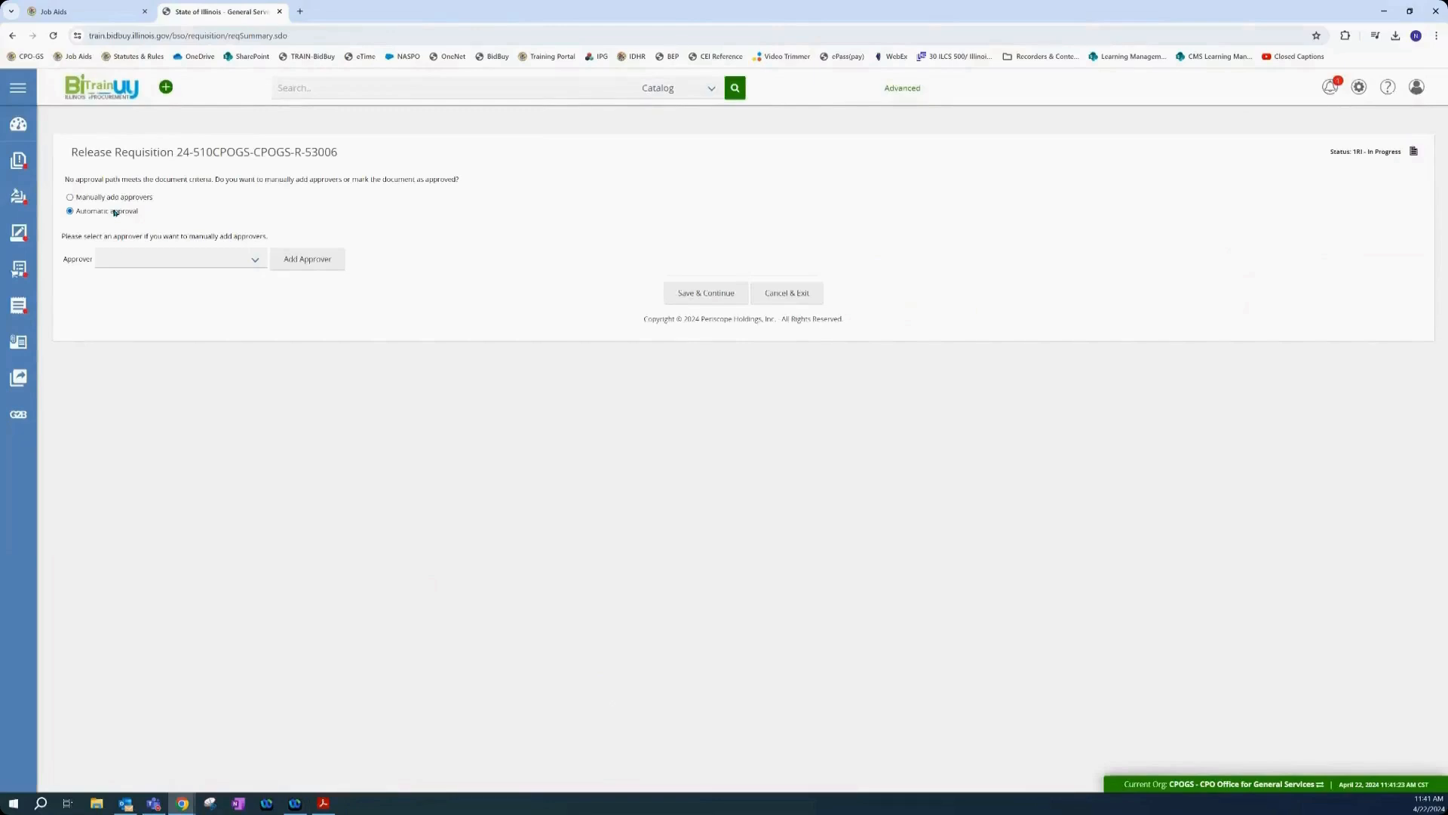
click(714, 297)
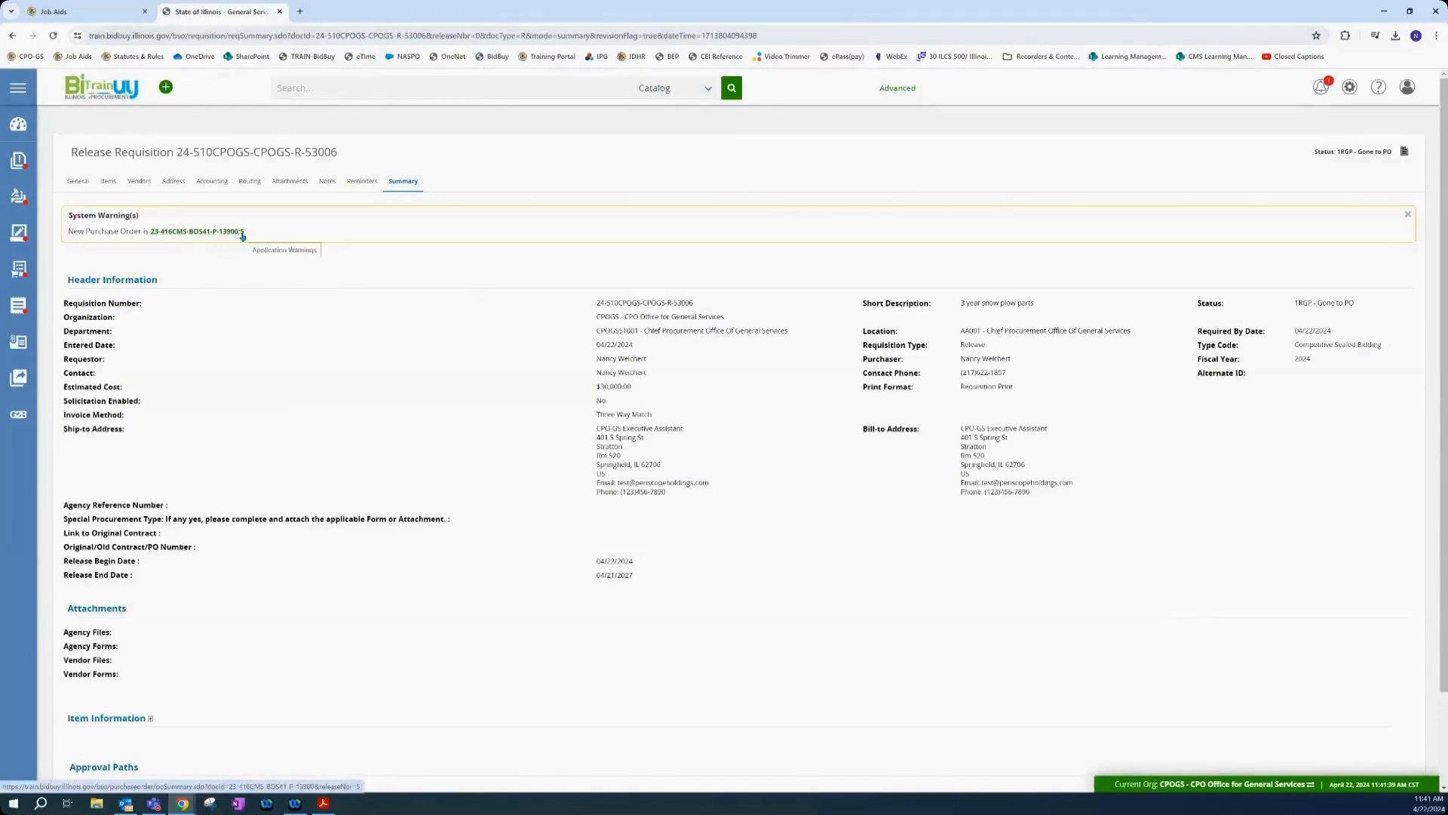
- Read the job aid's Conduct Approvals, BidBuy Purchase Order and Change Order instructions
click(323, 802)
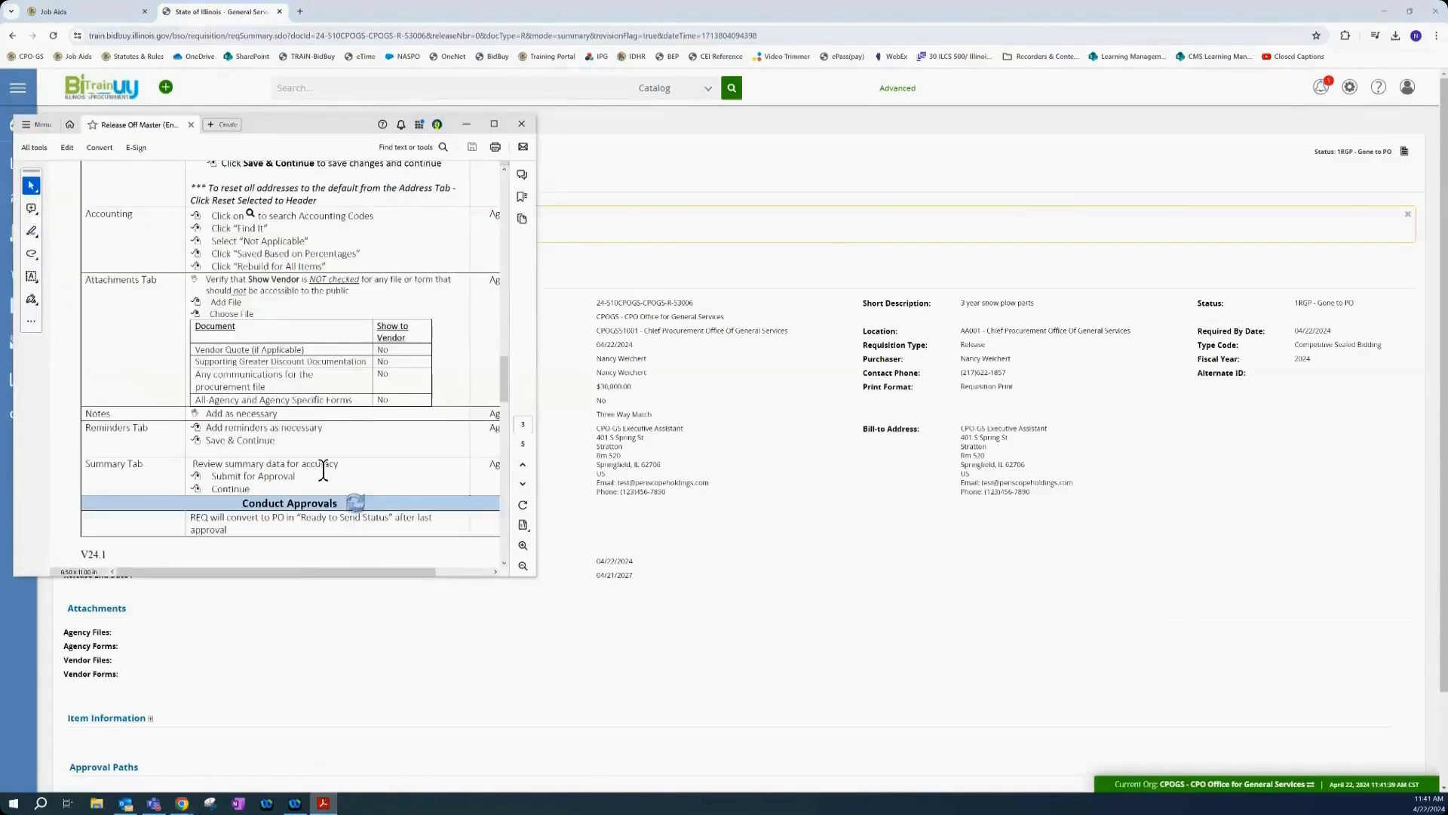
scroll(322, 470, down, 1)
scroll(322, 467, down, 3)
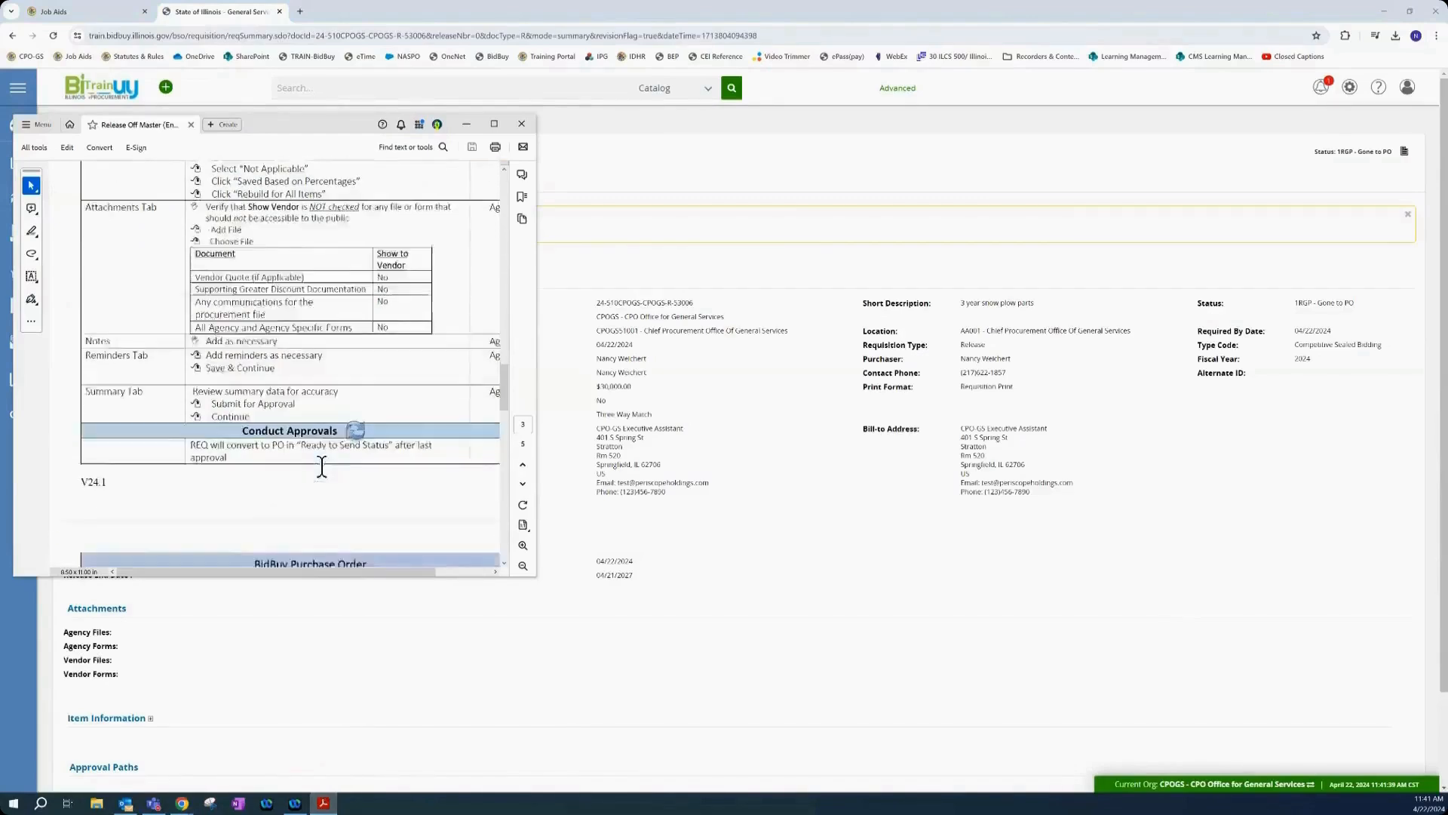
scroll(322, 467, down, 2)
scroll(319, 464, down, 2)
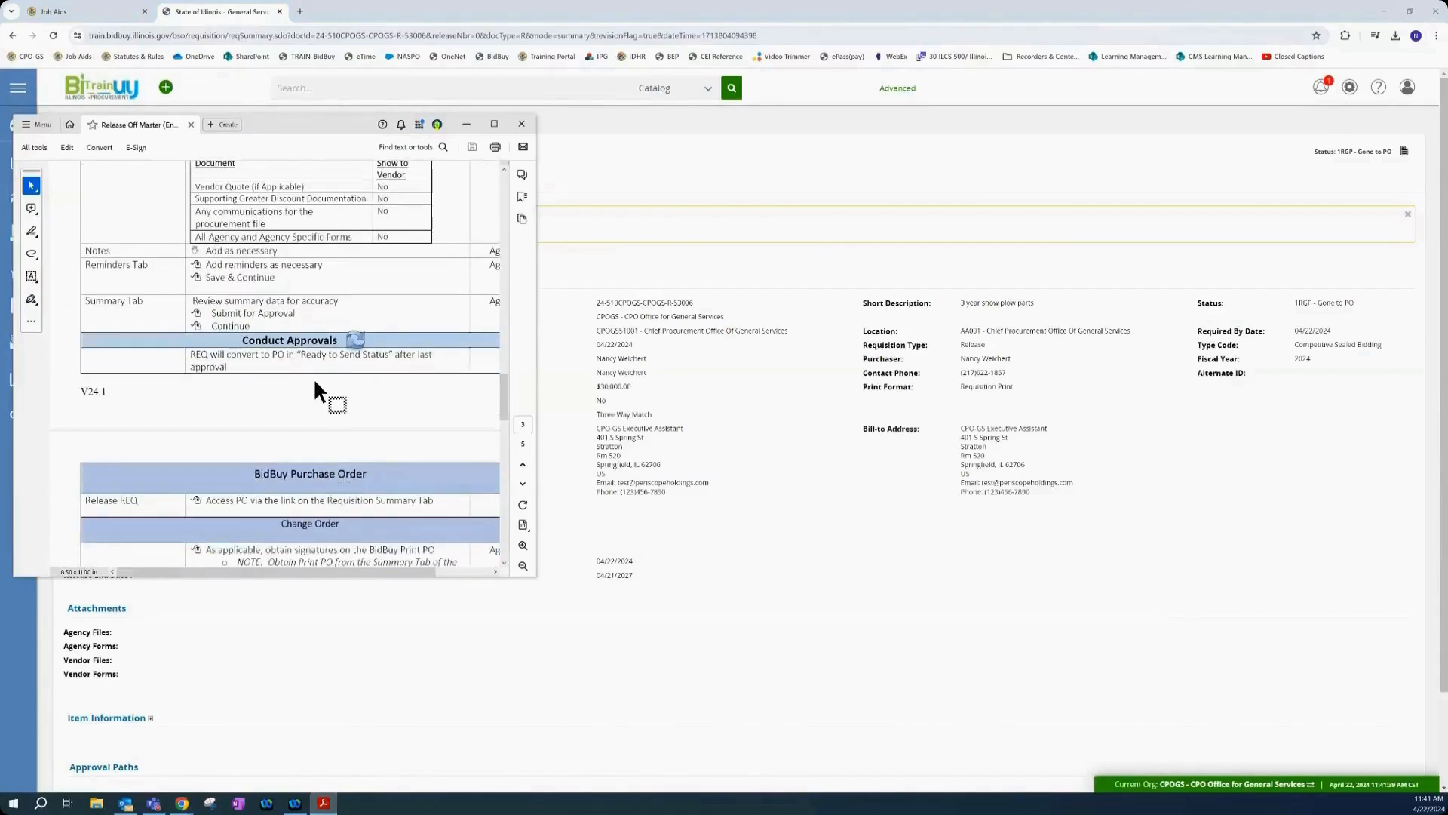
scroll(314, 378, down, 8)
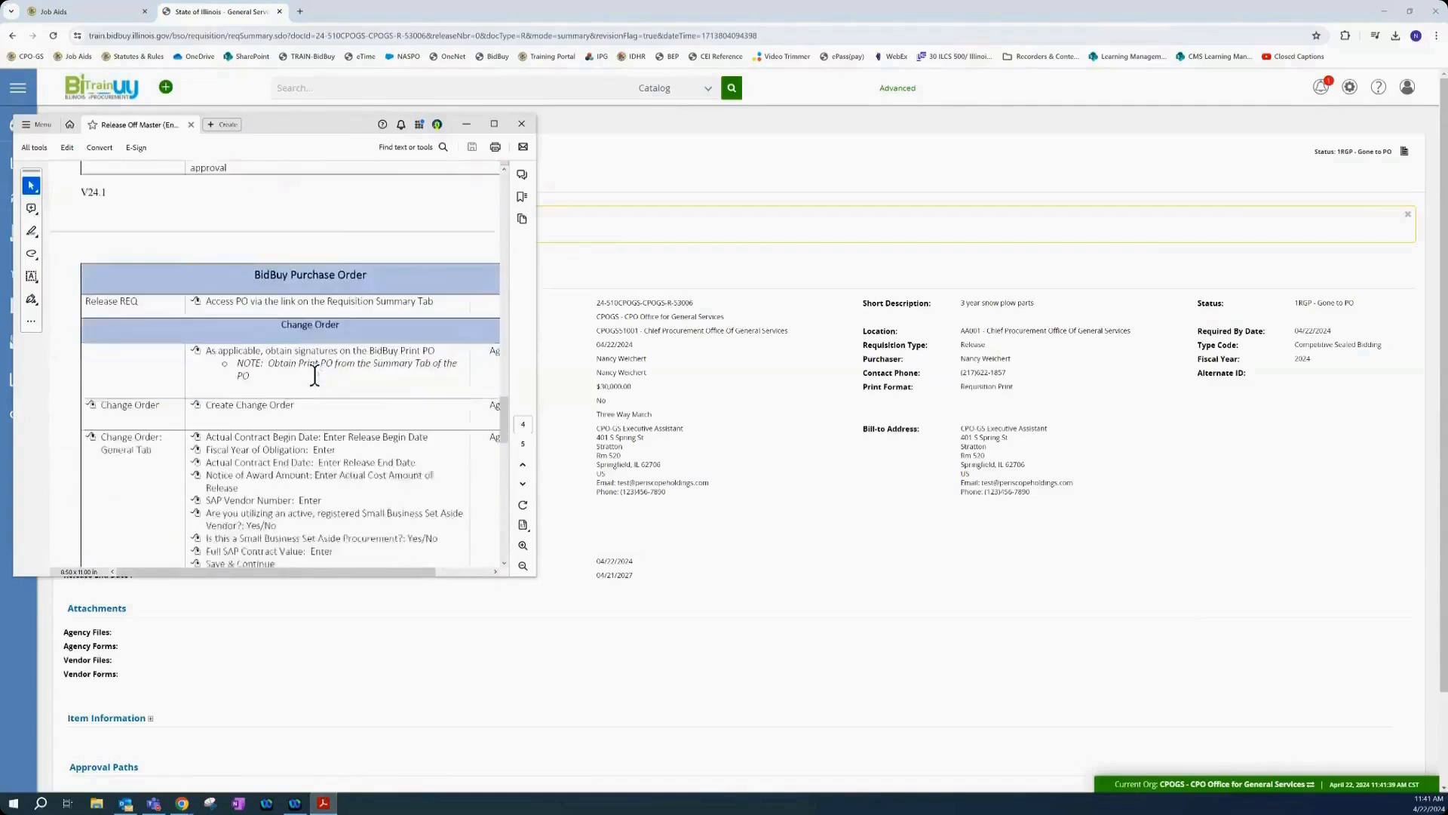
scroll(314, 373, down, 4)
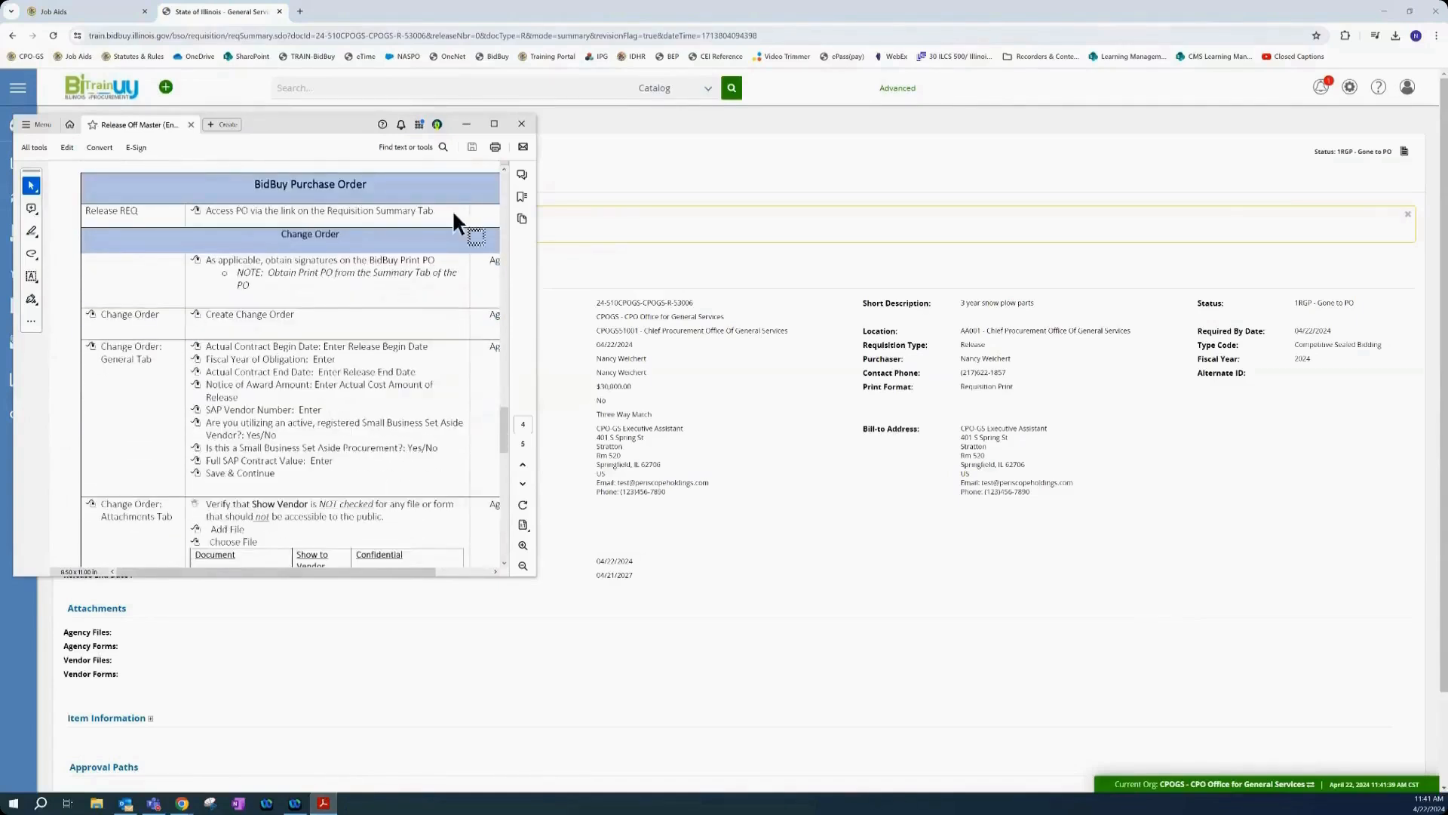
- Open the new purchase order linked on the requisition summary and check the release number in its heading
click(583, 269)
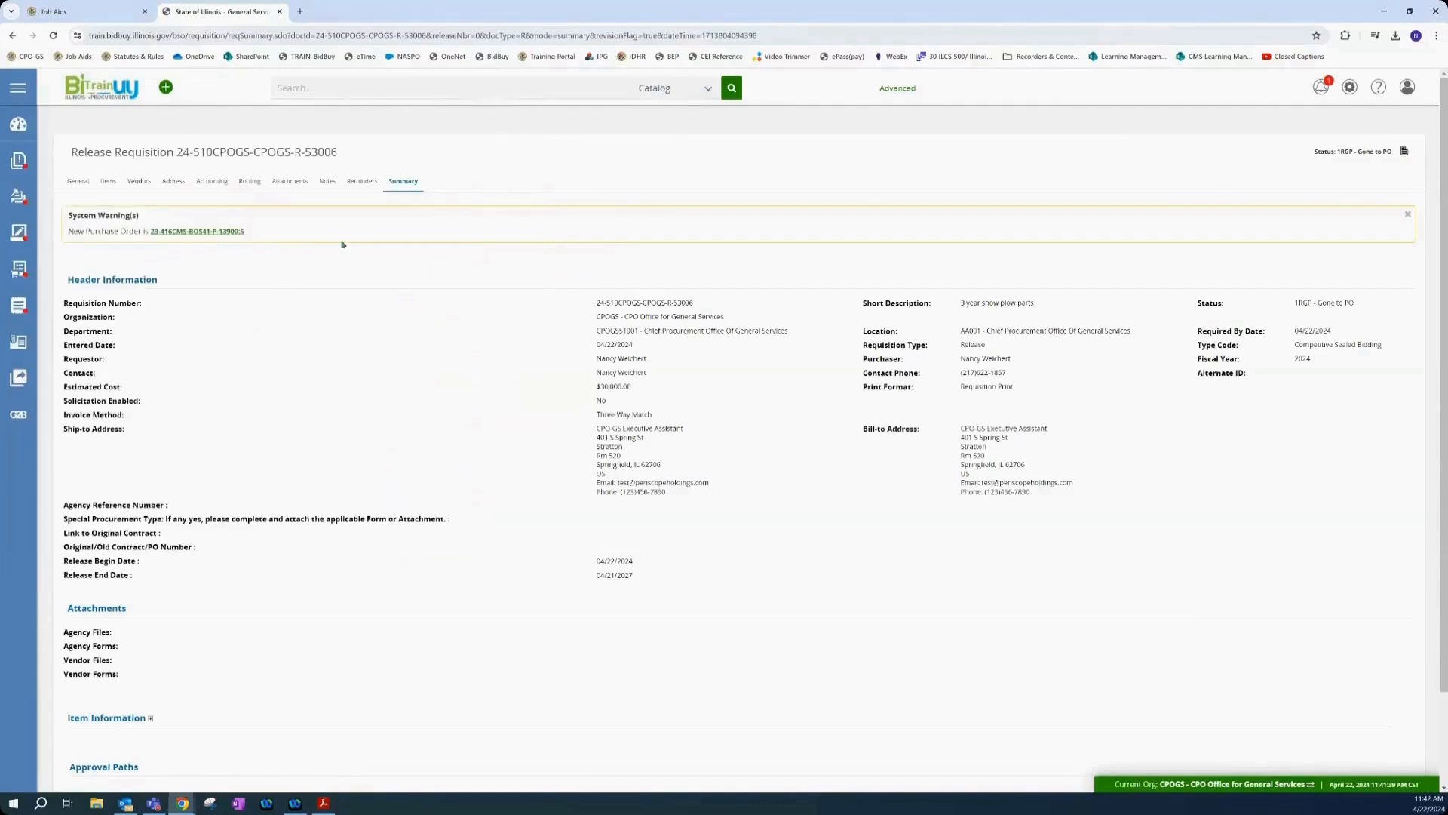
click(227, 231)
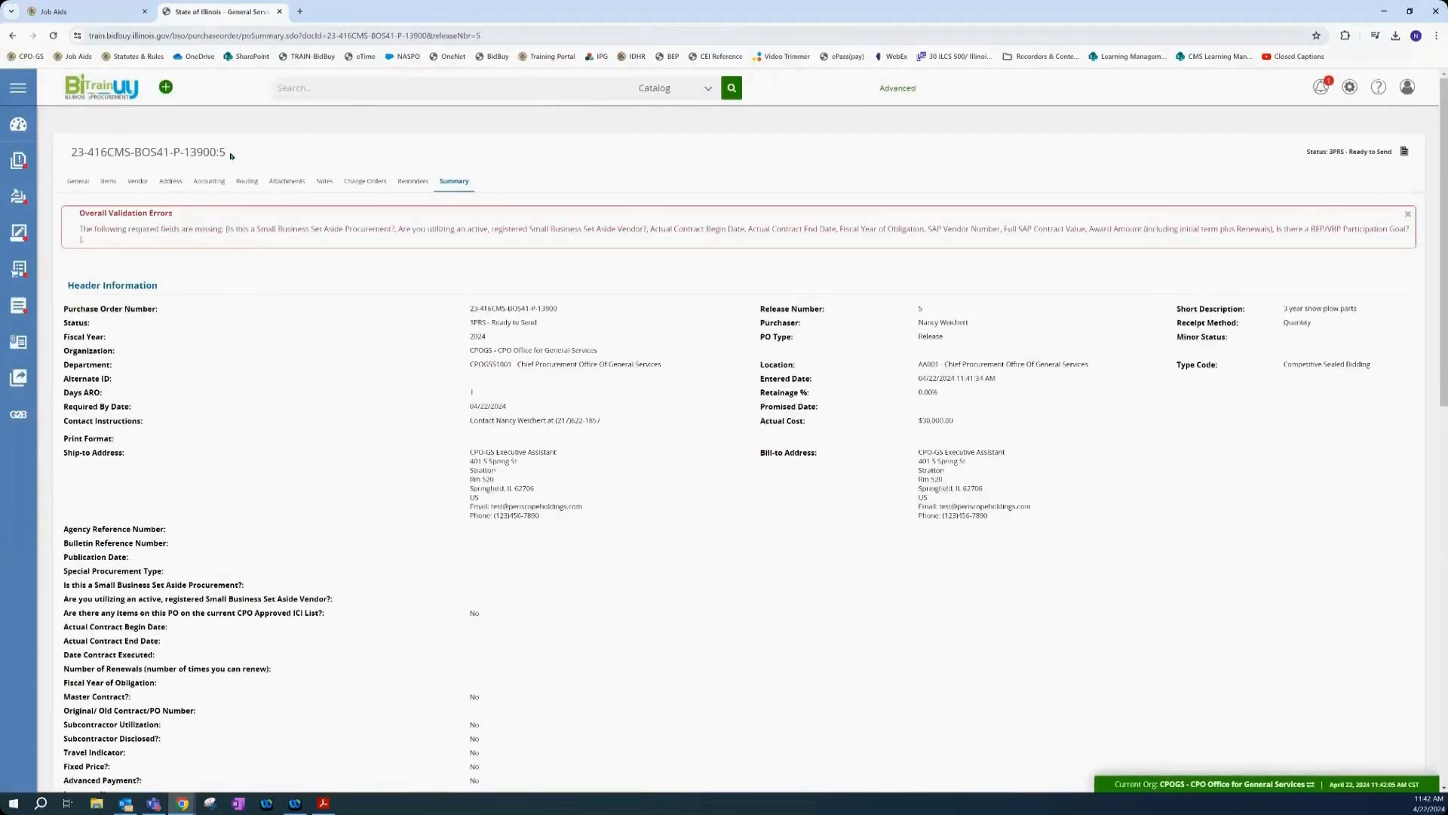
drag(231, 155, 173, 153)
click(336, 369)
- Check the job aid's signature note and examine the purchase order summary down to its vendor notification and print options
click(323, 802)
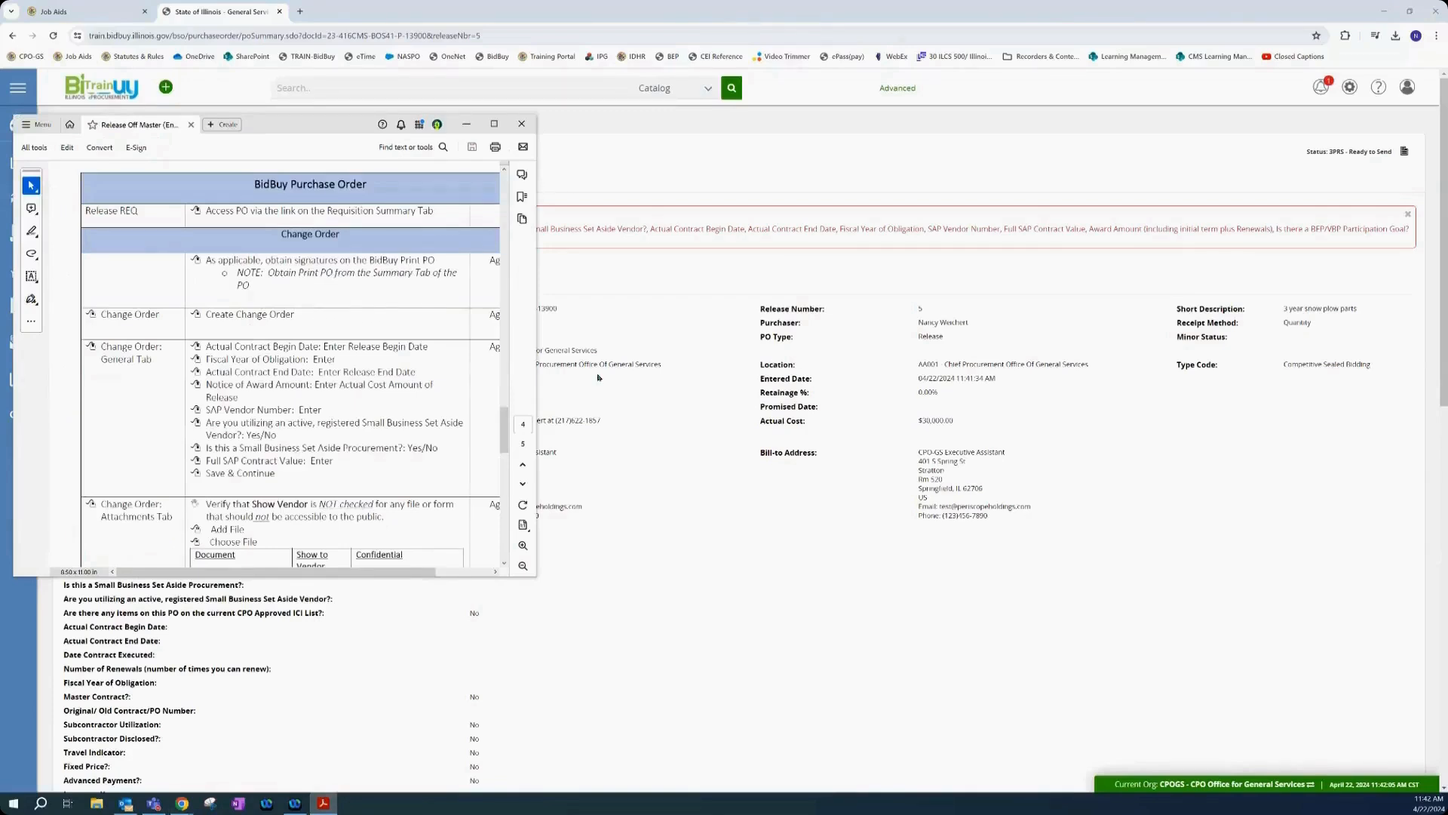
click(656, 488)
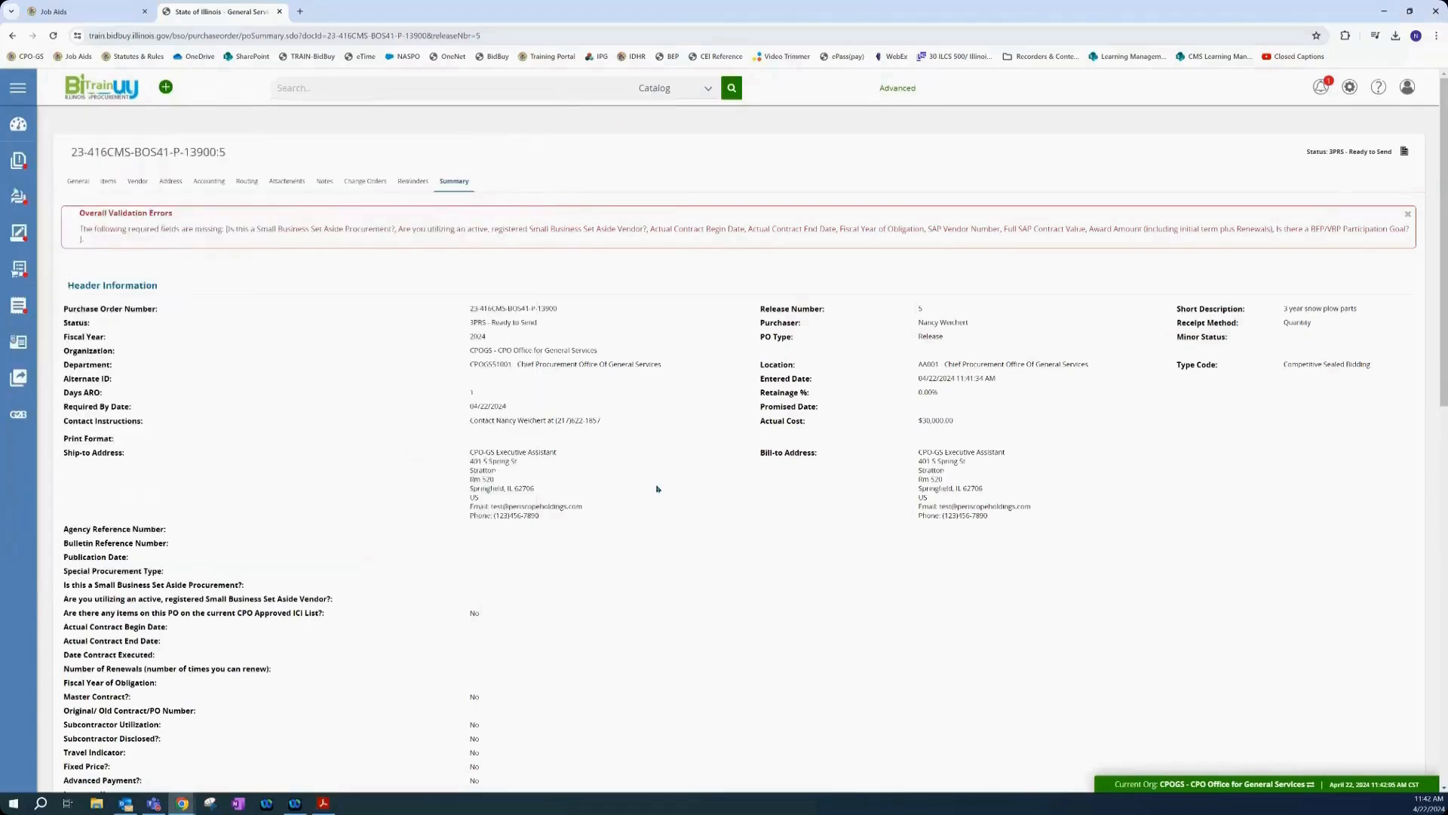
scroll(657, 488, down, 15)
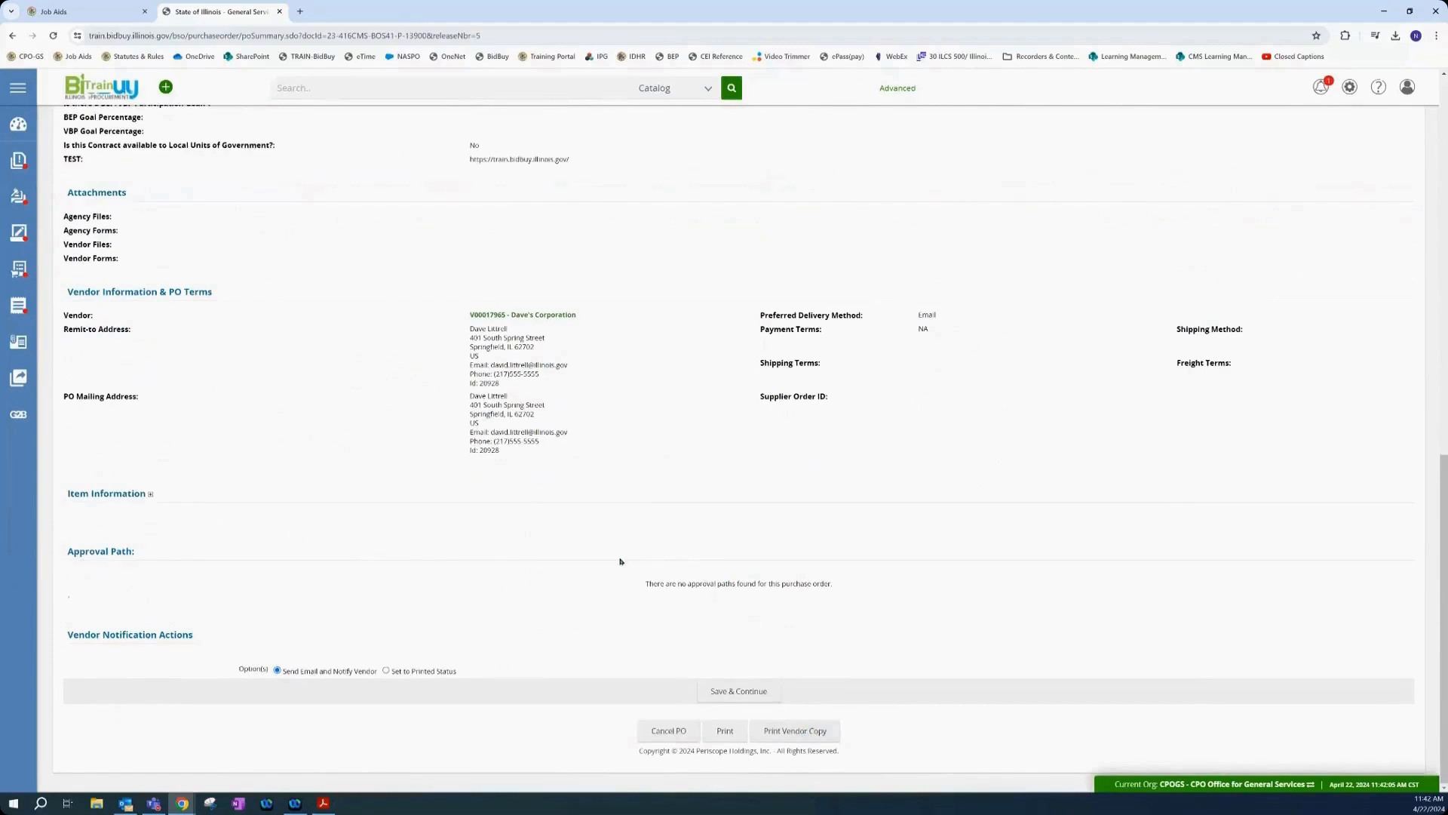
scroll(620, 561, up, 4)
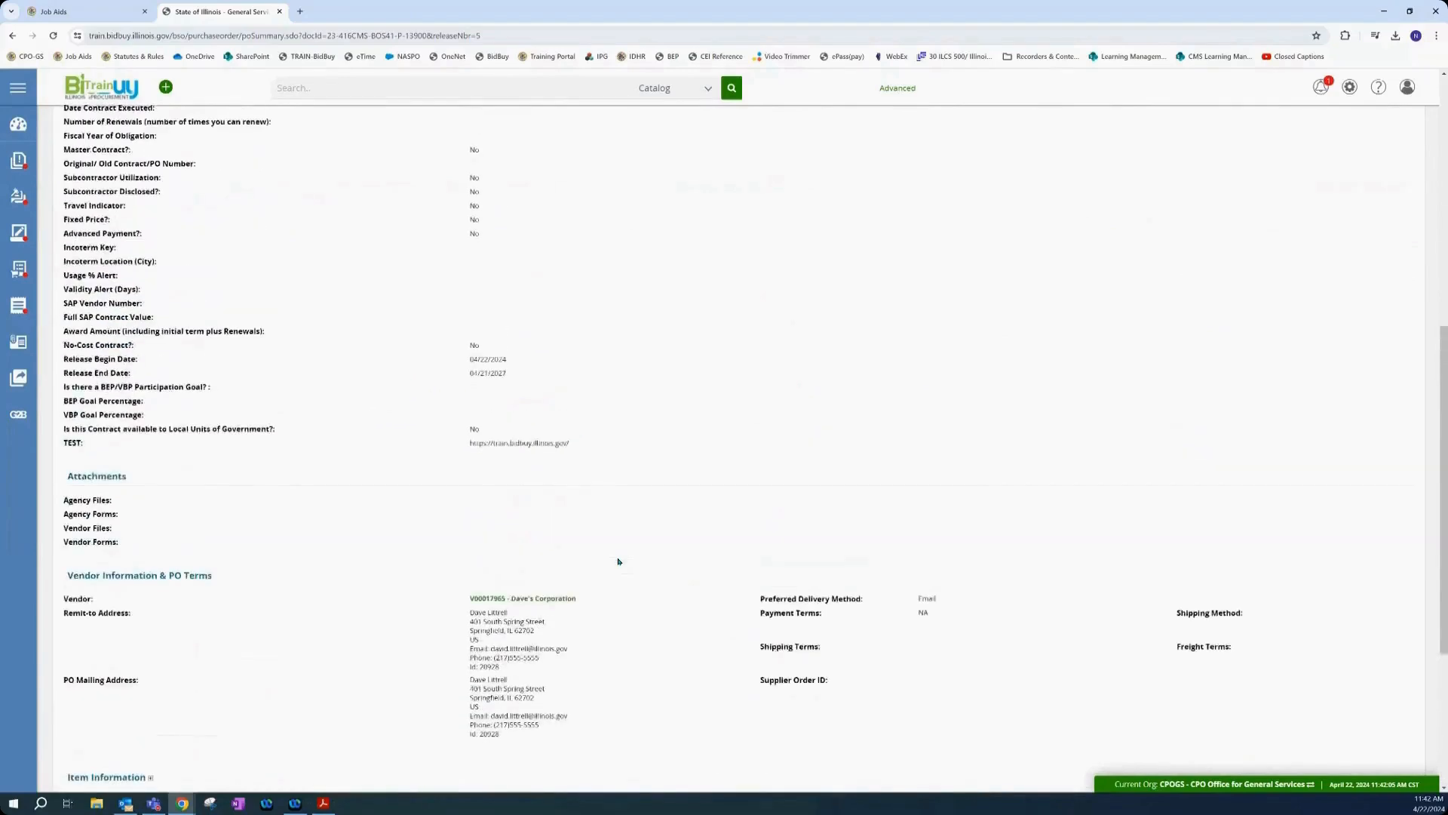
scroll(619, 562, up, 8)
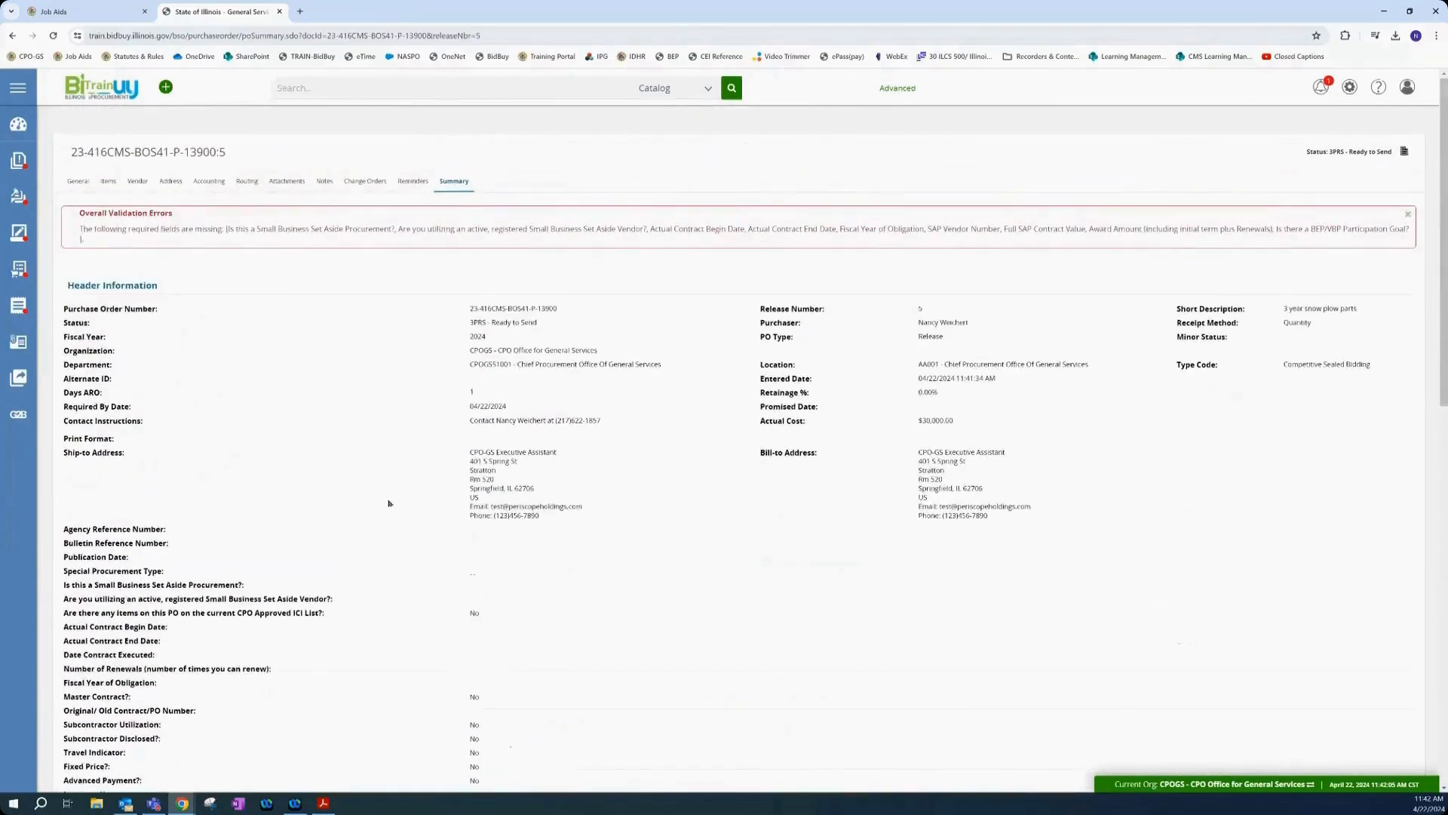
- Consult the job aid's change order instructions and create a change order for the purchase order
click(323, 803)
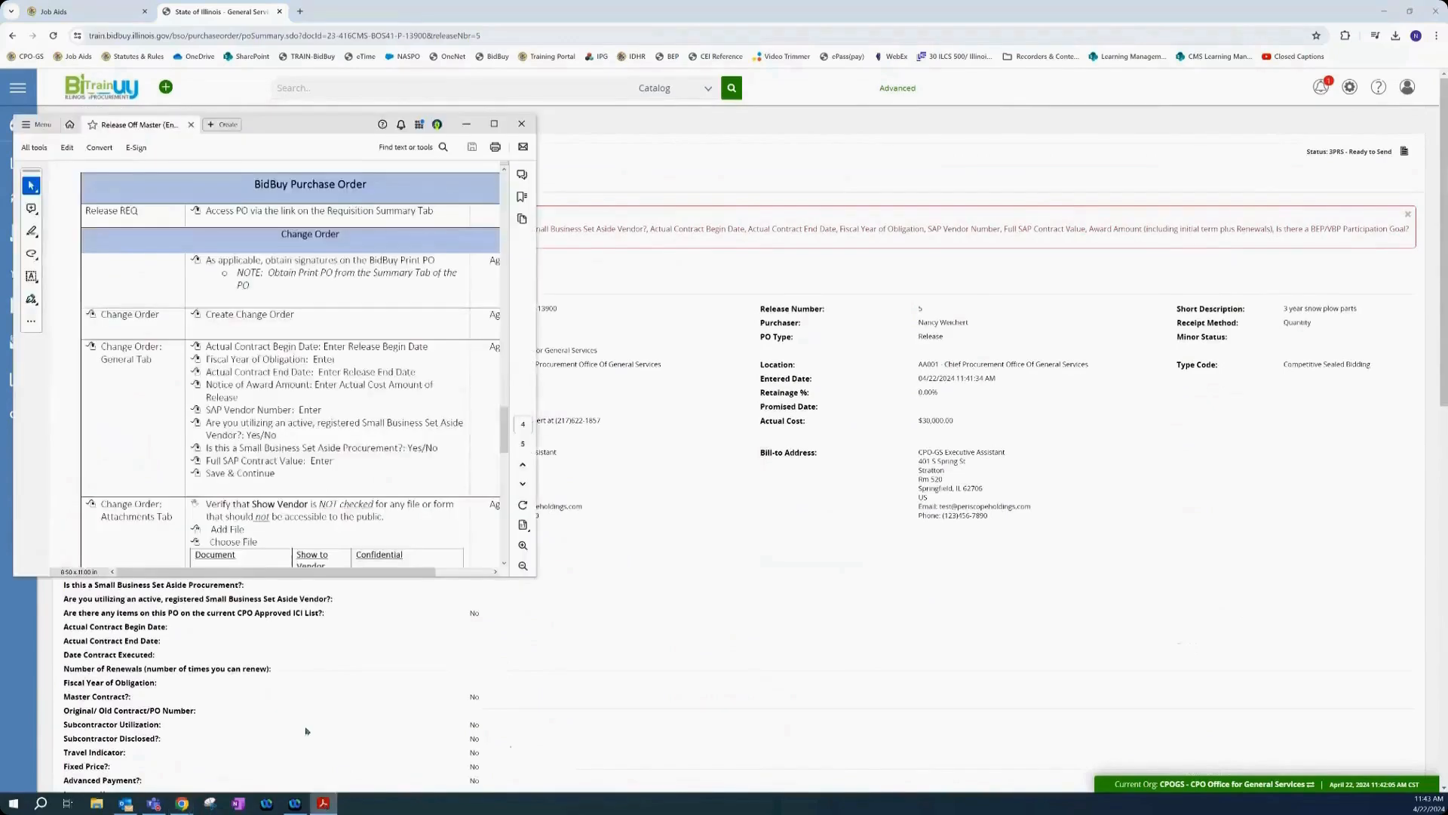
scroll(271, 460, down, 3)
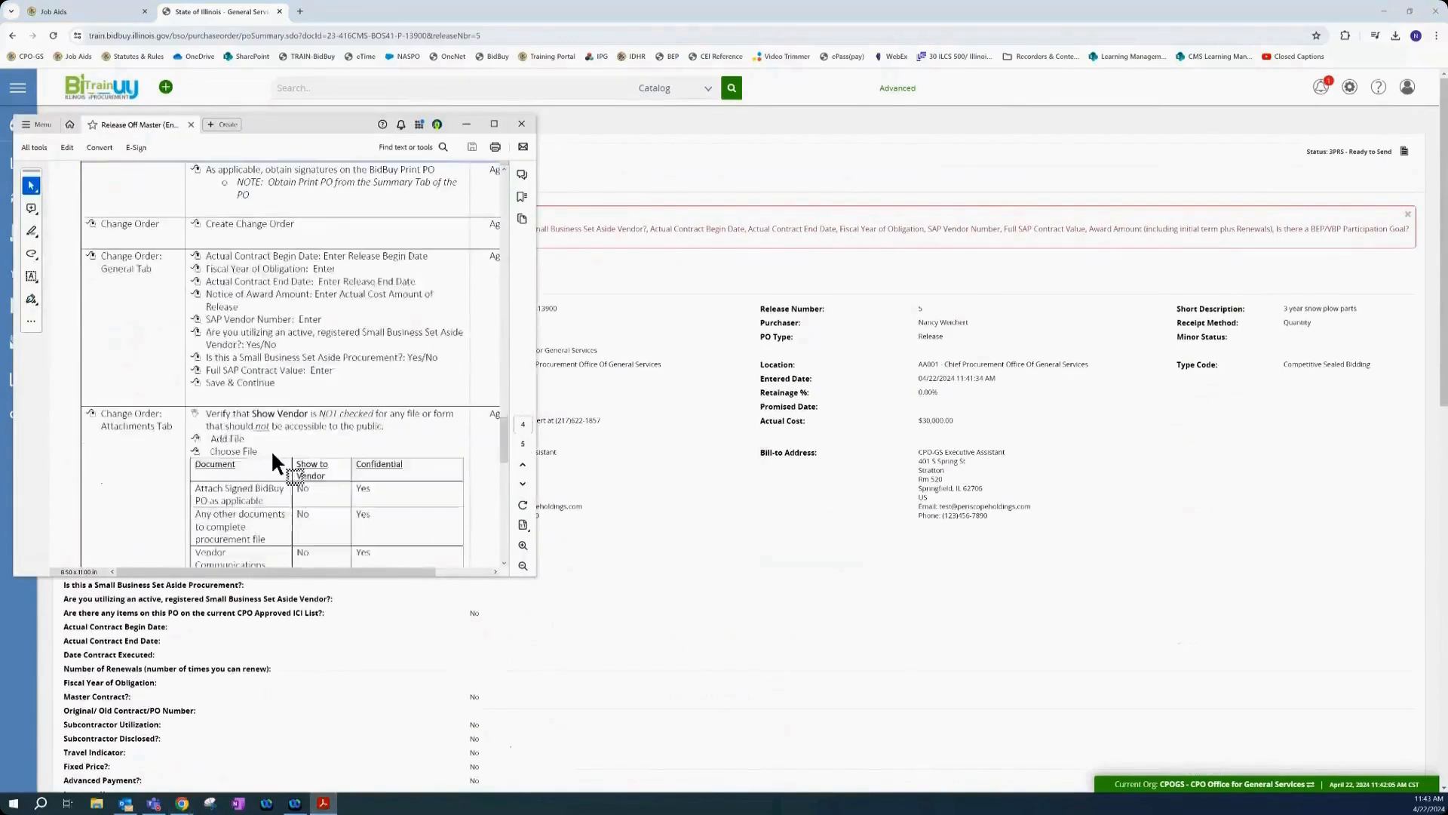
scroll(271, 461, down, 1)
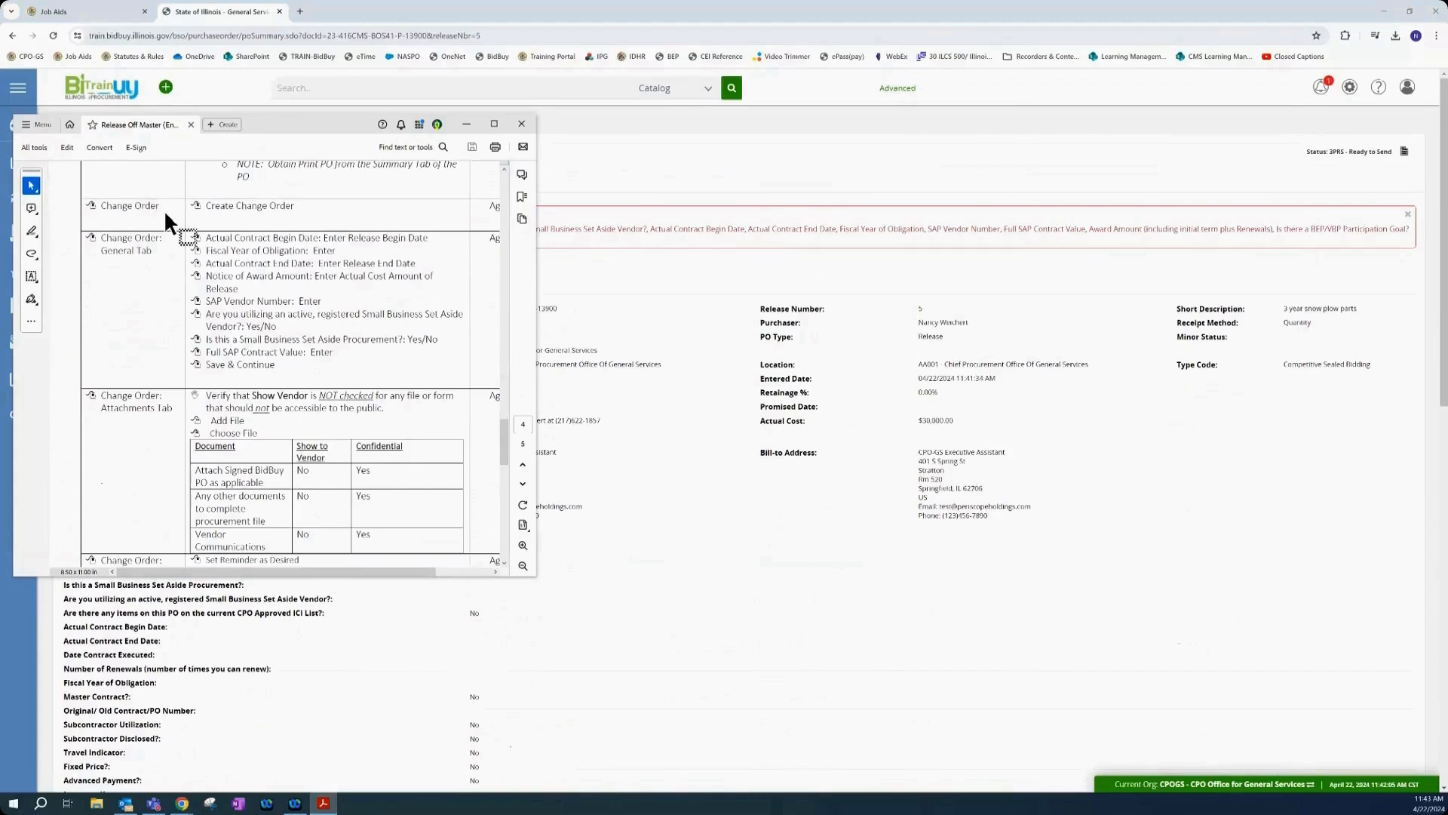
click(631, 308)
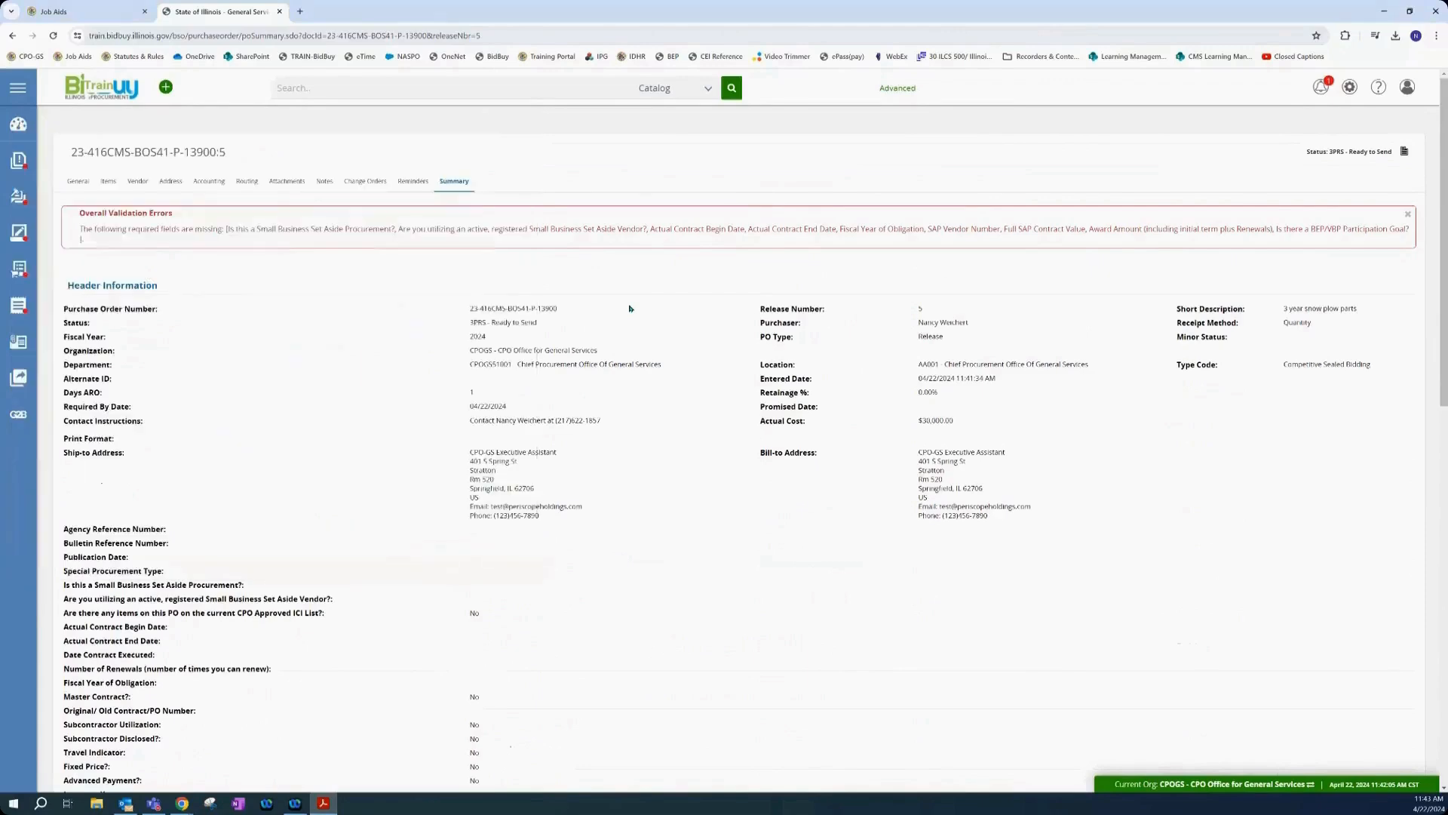
click(364, 182)
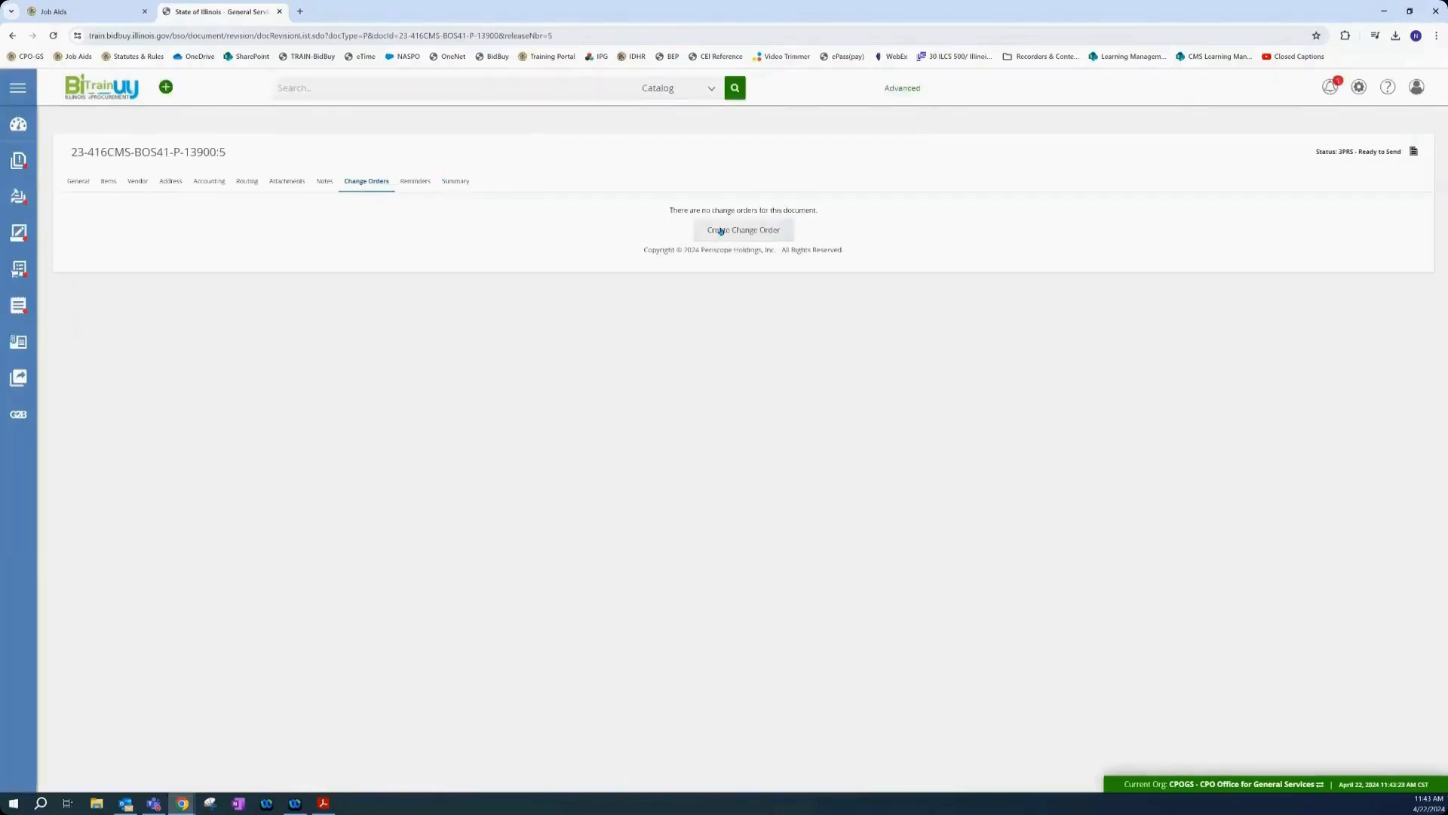
click(721, 231)
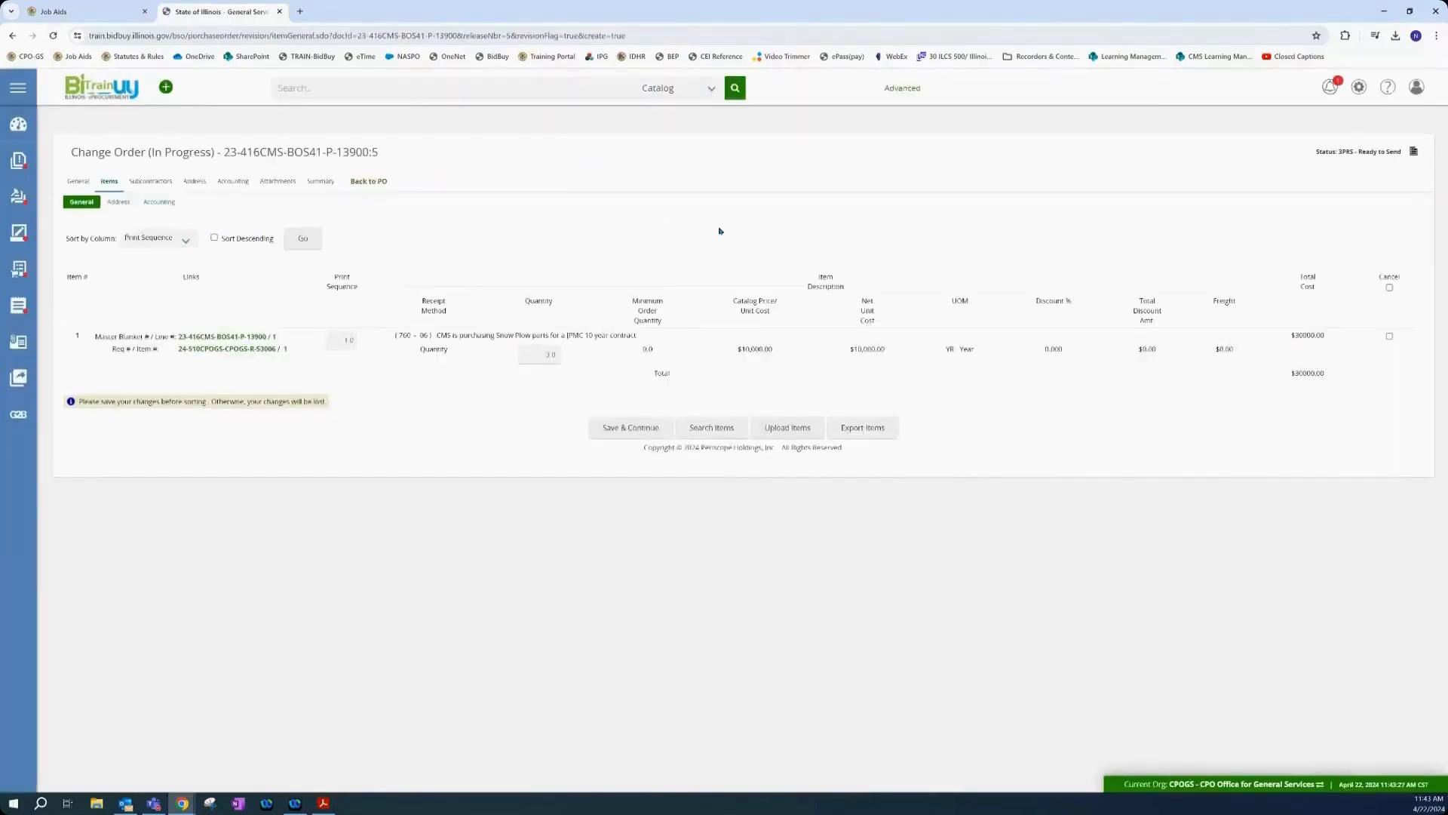
- Check the job aid's Change Order General Tab entries and open the change order's general information at the contract fields
click(324, 802)
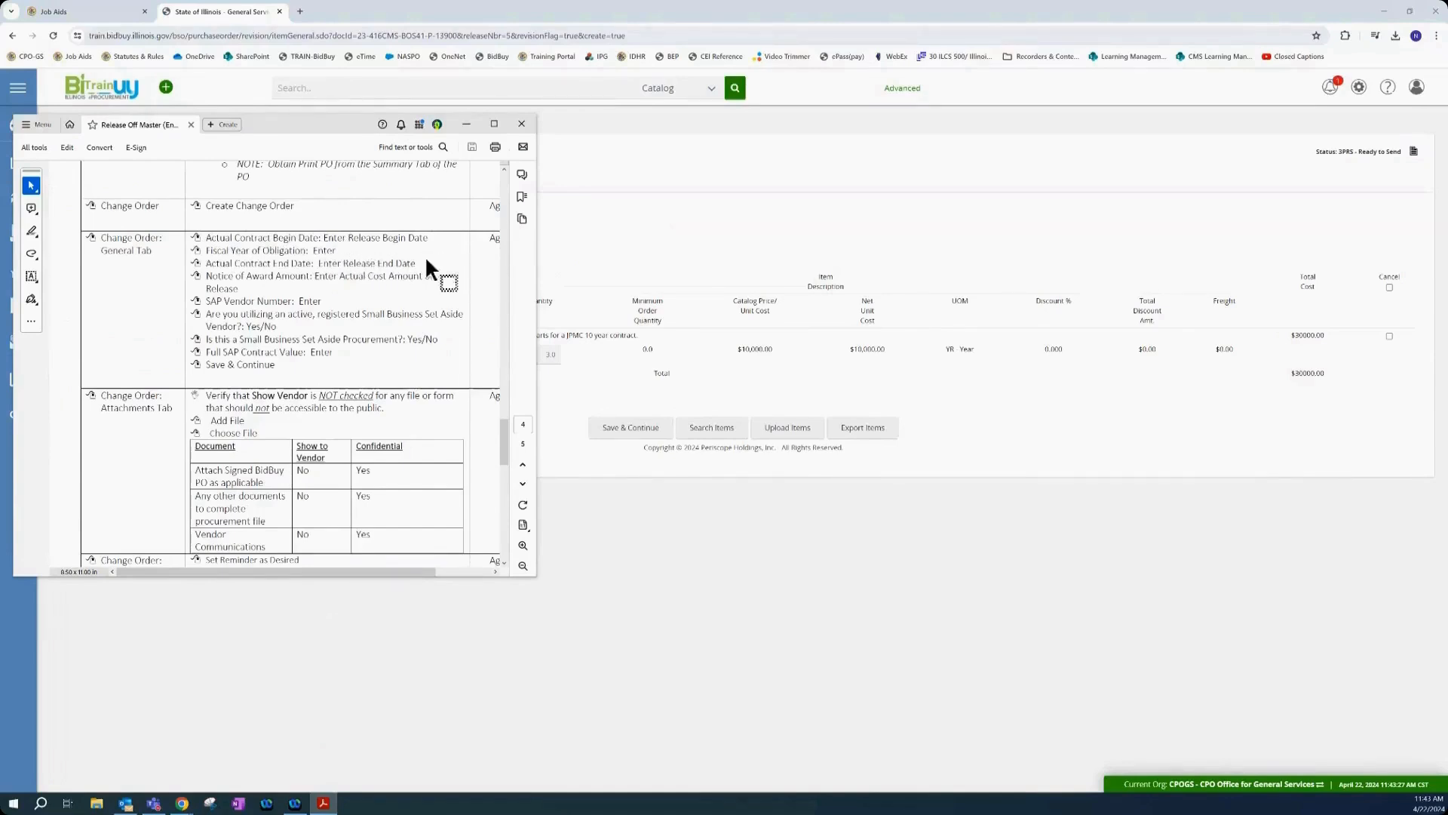
click(588, 242)
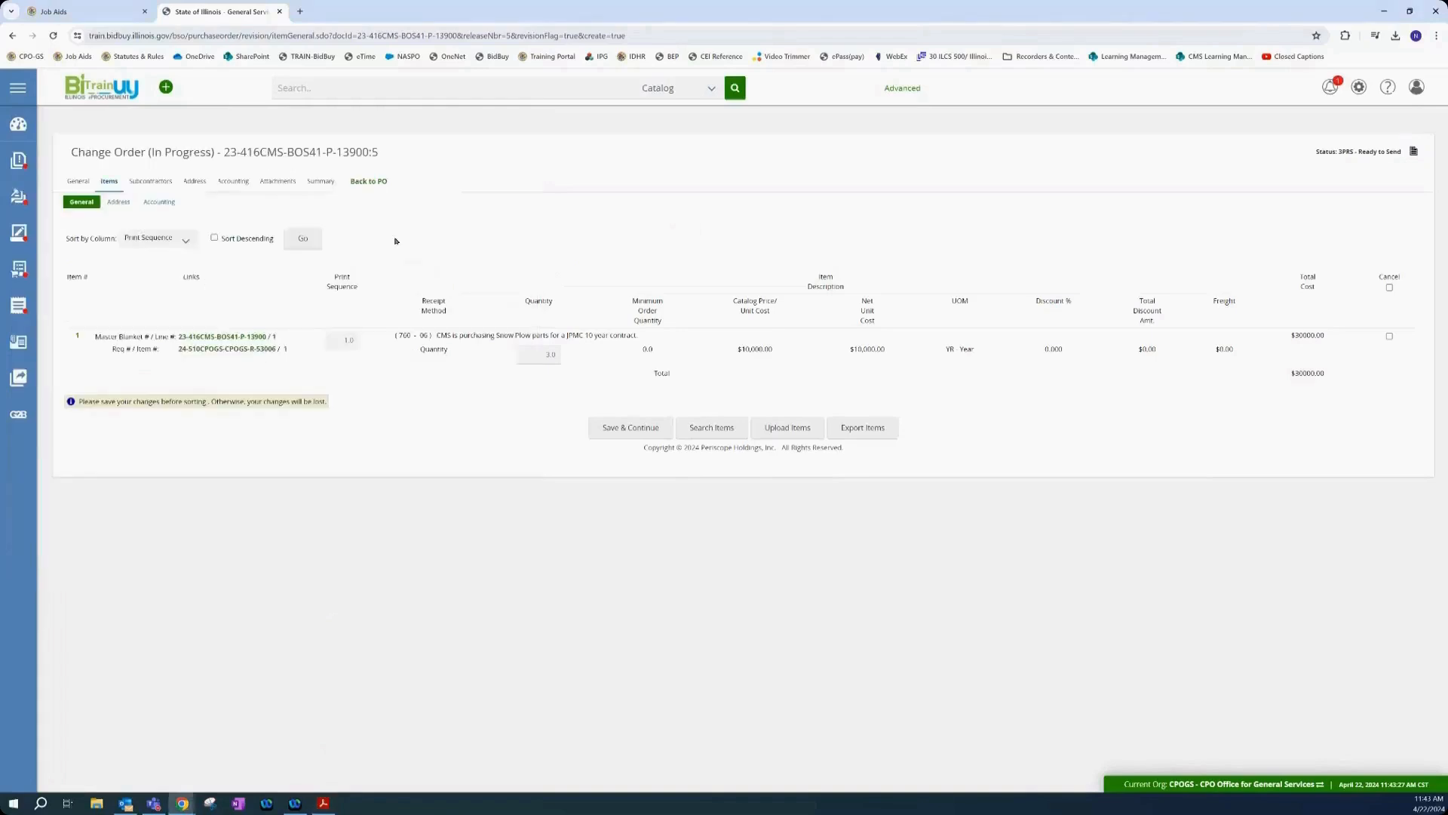
click(76, 182)
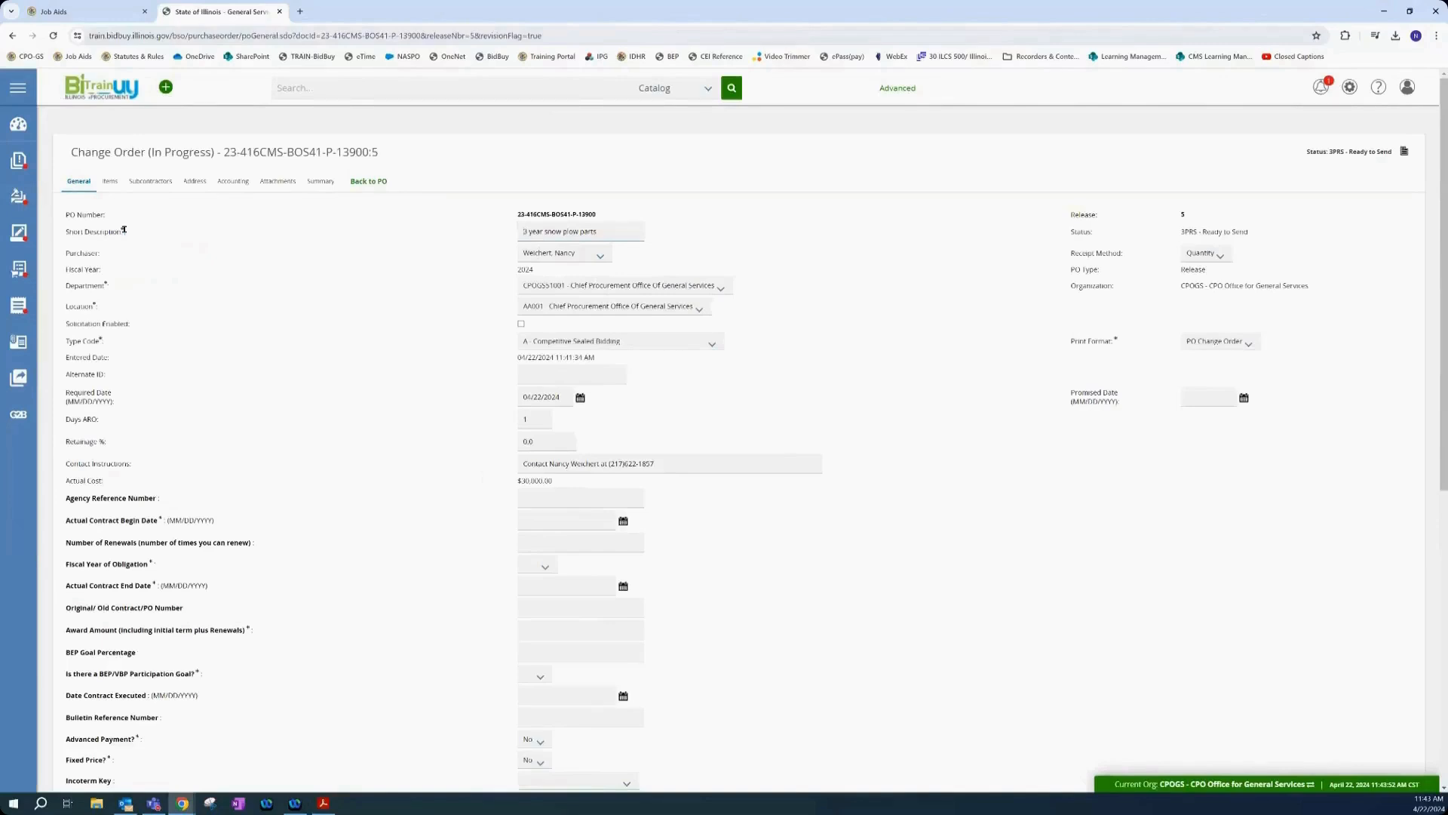
drag(127, 232, 124, 232)
click(199, 248)
scroll(375, 557, down, 5)
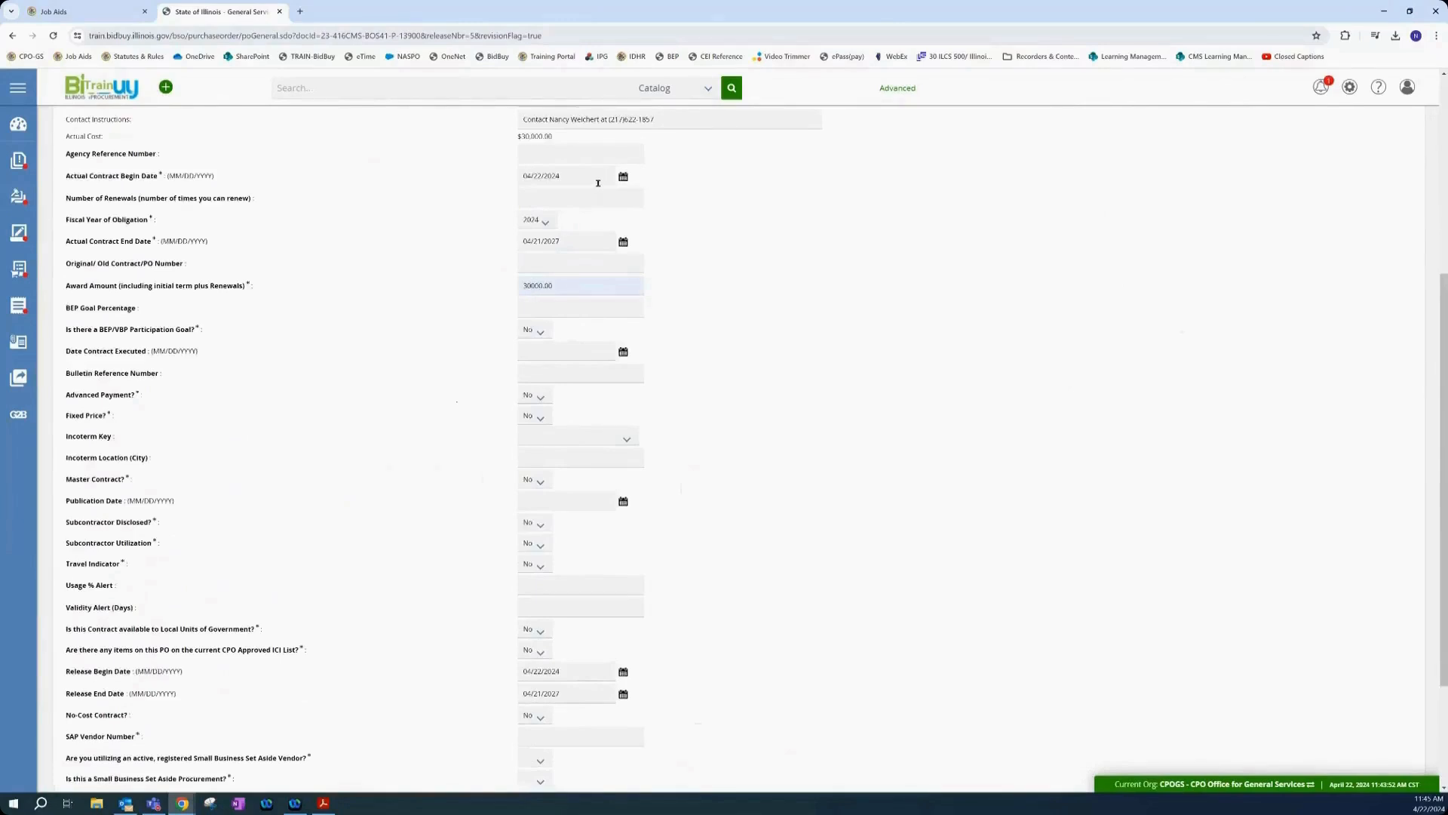
- Set the change order's Actual Contract Begin Date to 11/01/2024
click(597, 179)
click(592, 212)
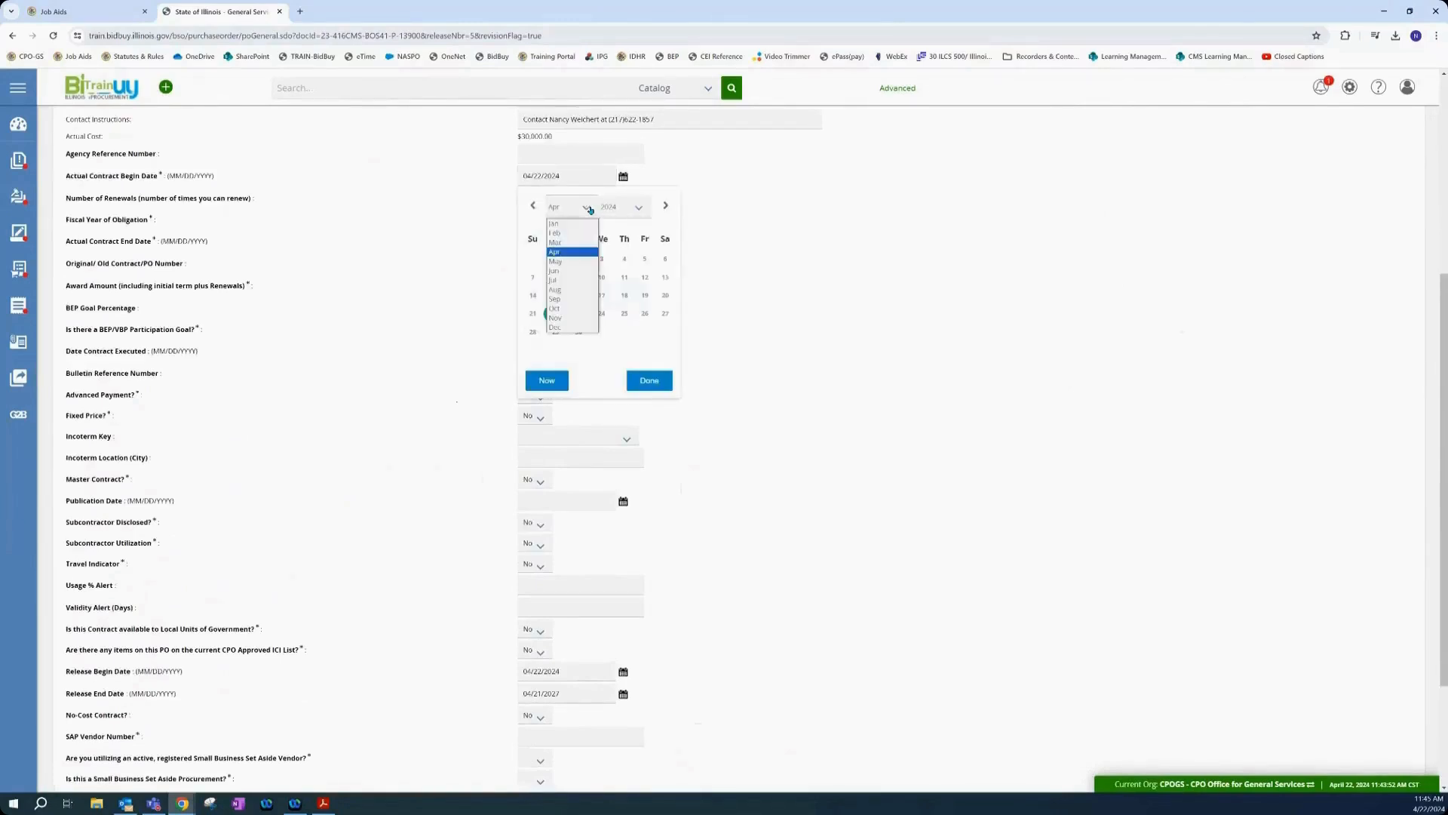
click(565, 319)
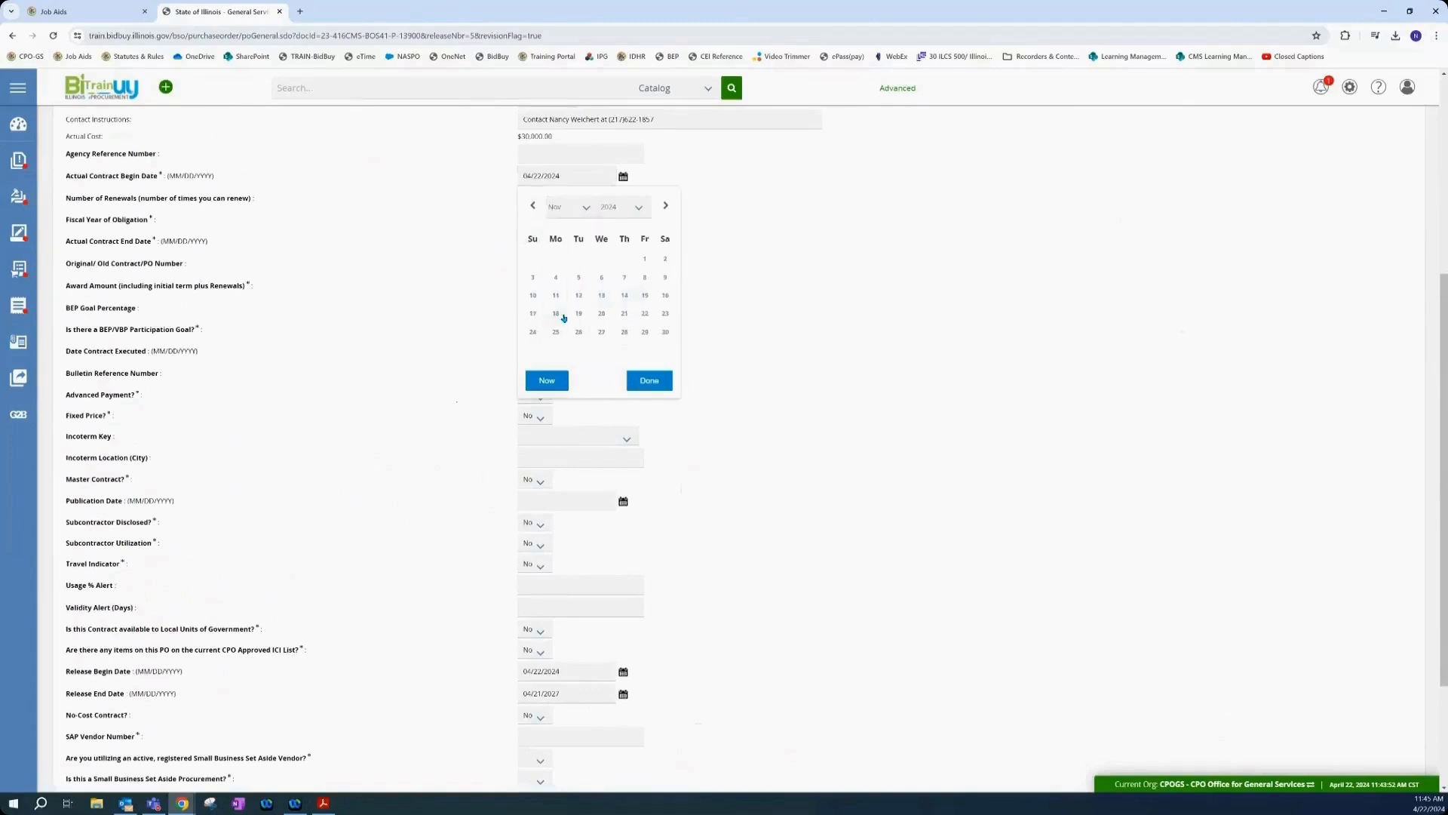
click(645, 259)
click(639, 210)
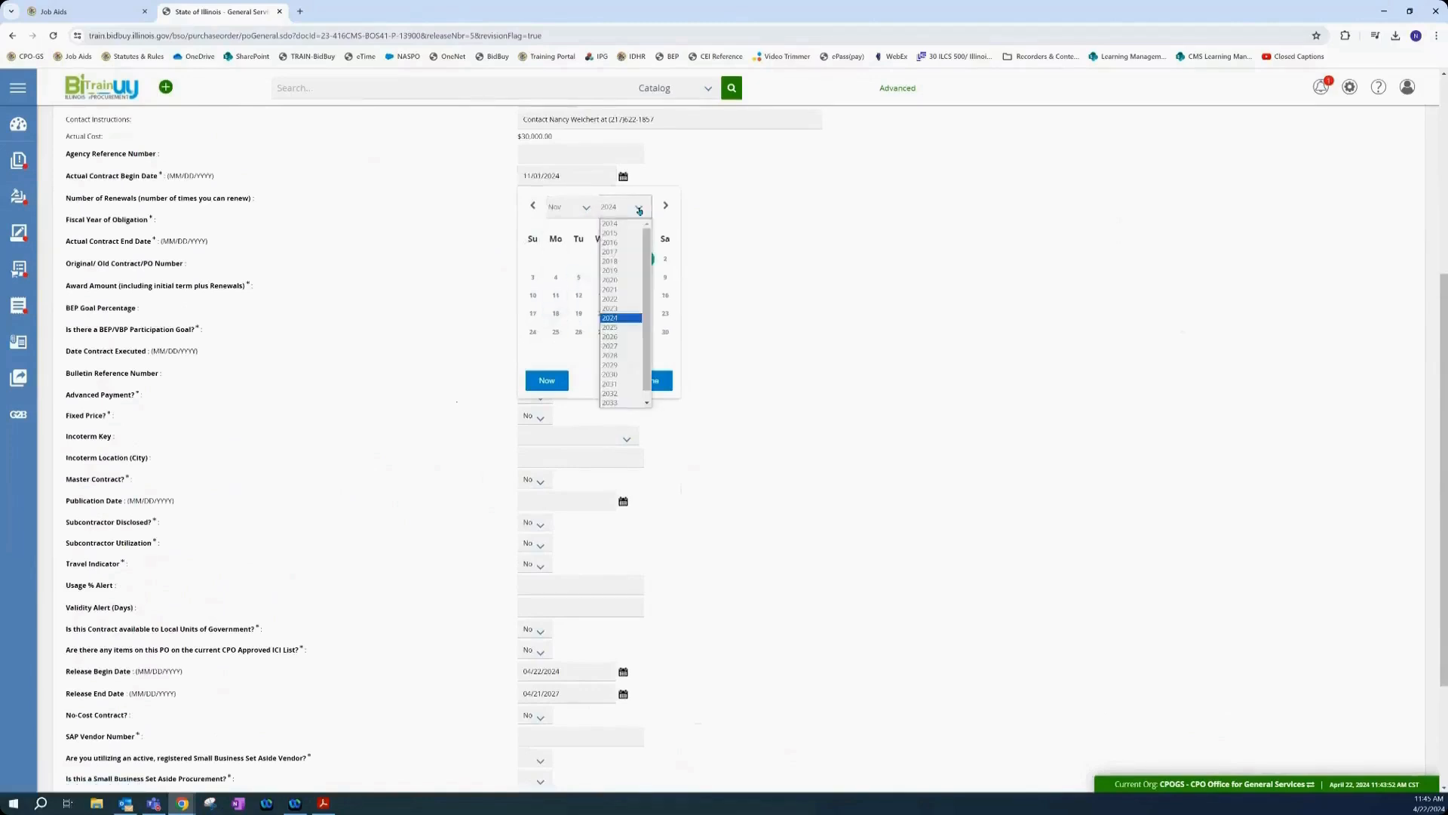
click(624, 299)
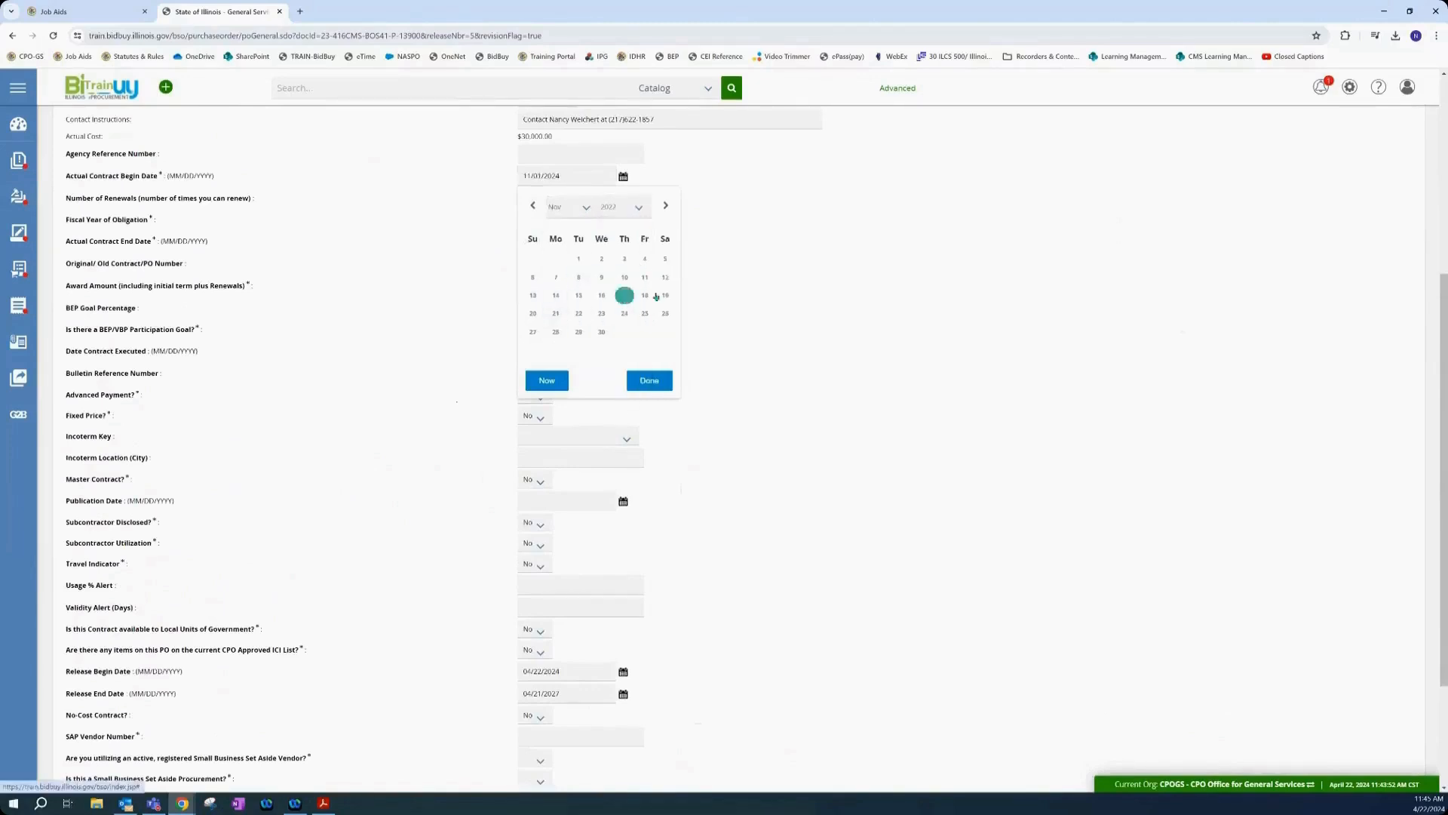
click(767, 354)
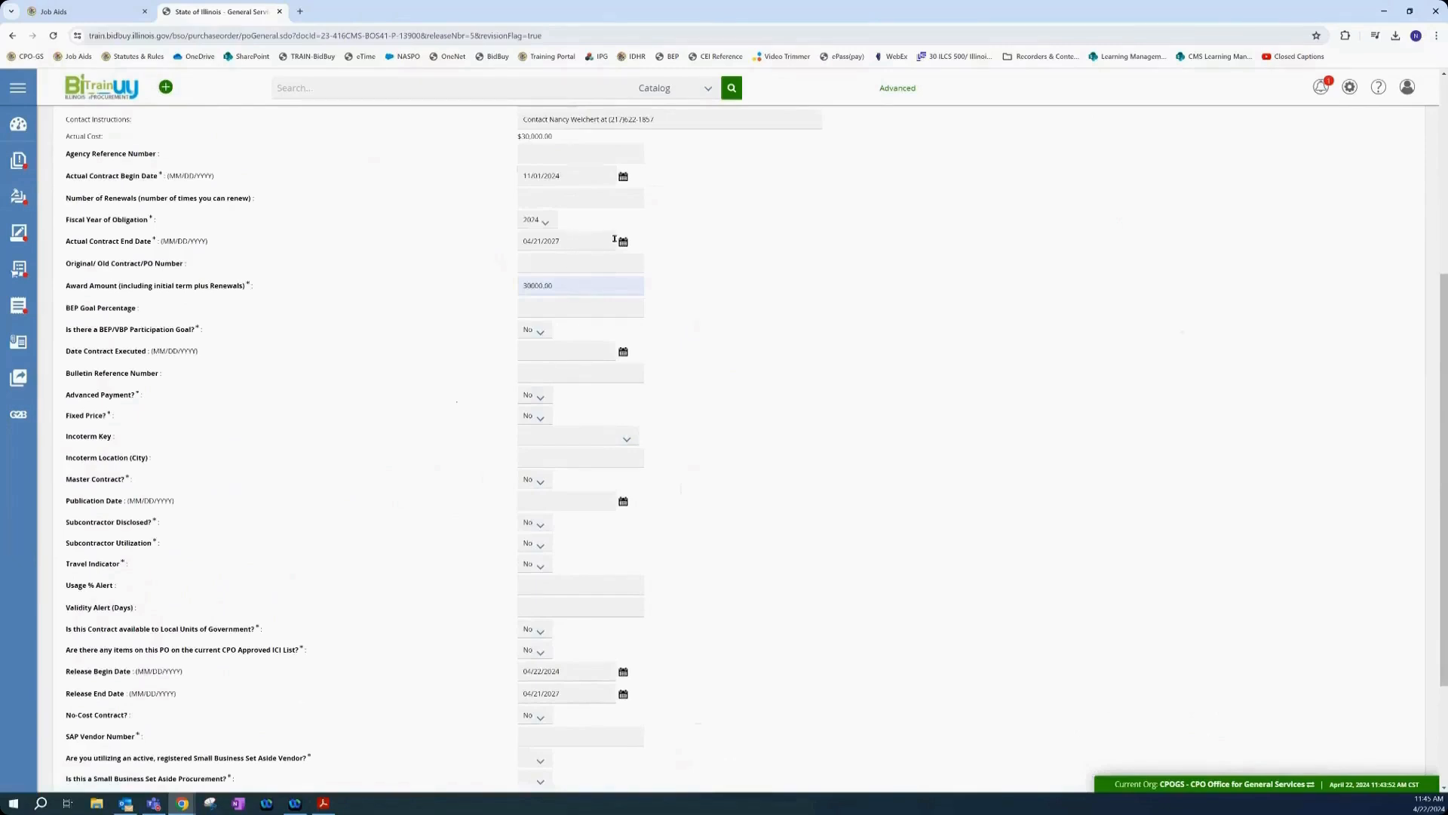
- Set the change order's Actual Contract End Date to 10/31/2027
click(579, 240)
click(585, 275)
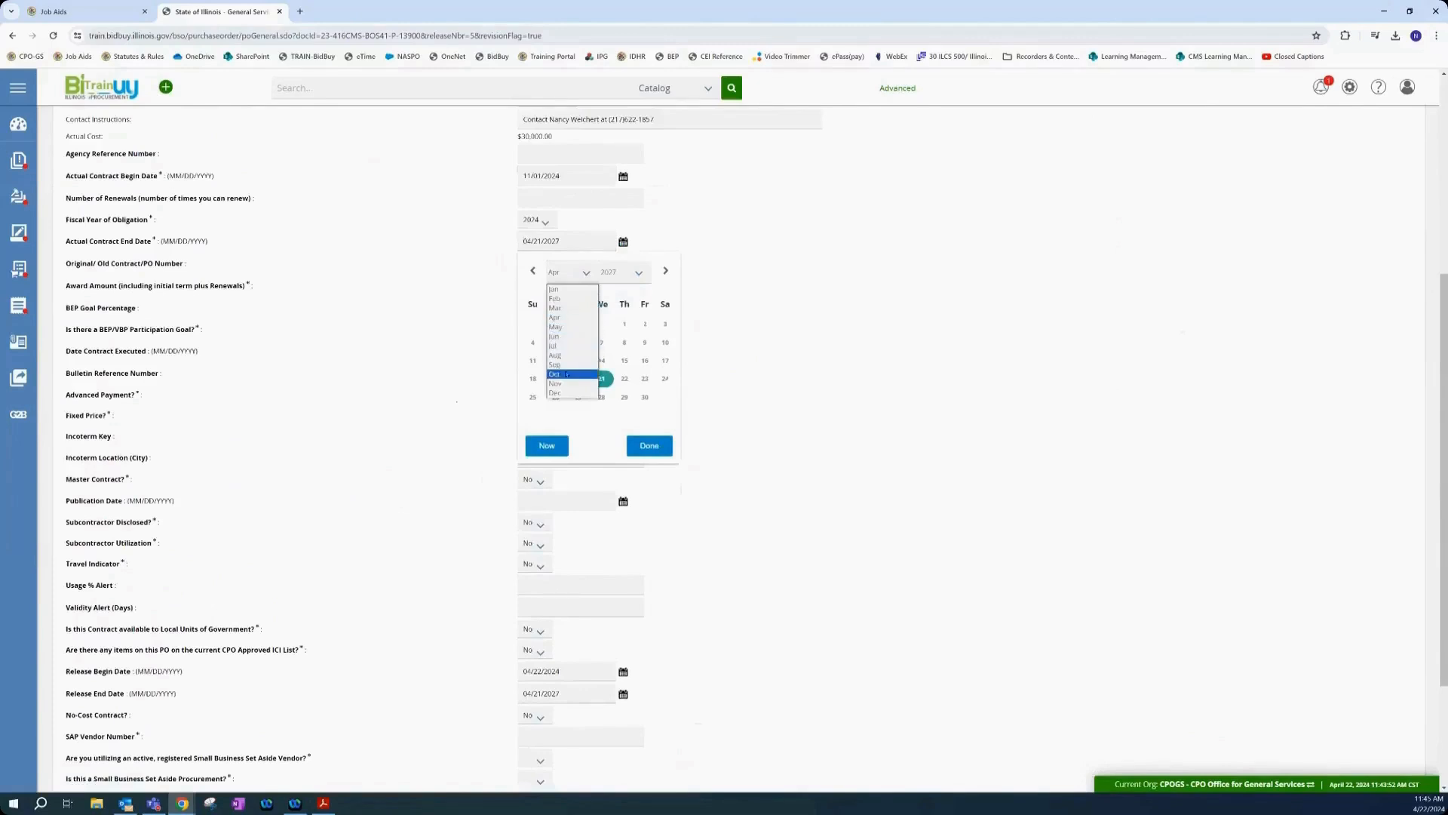
click(562, 374)
click(533, 415)
click(638, 271)
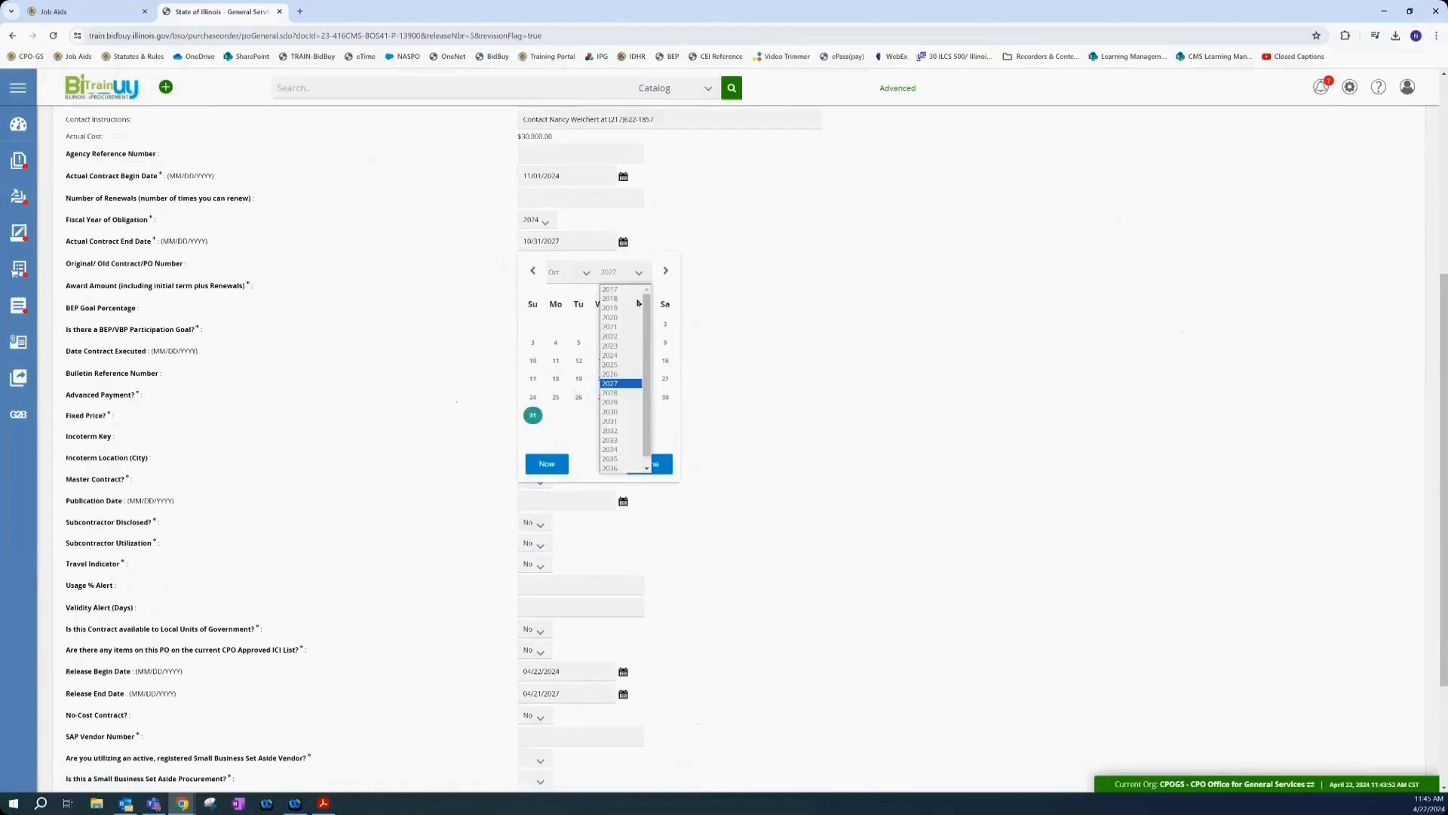
click(626, 432)
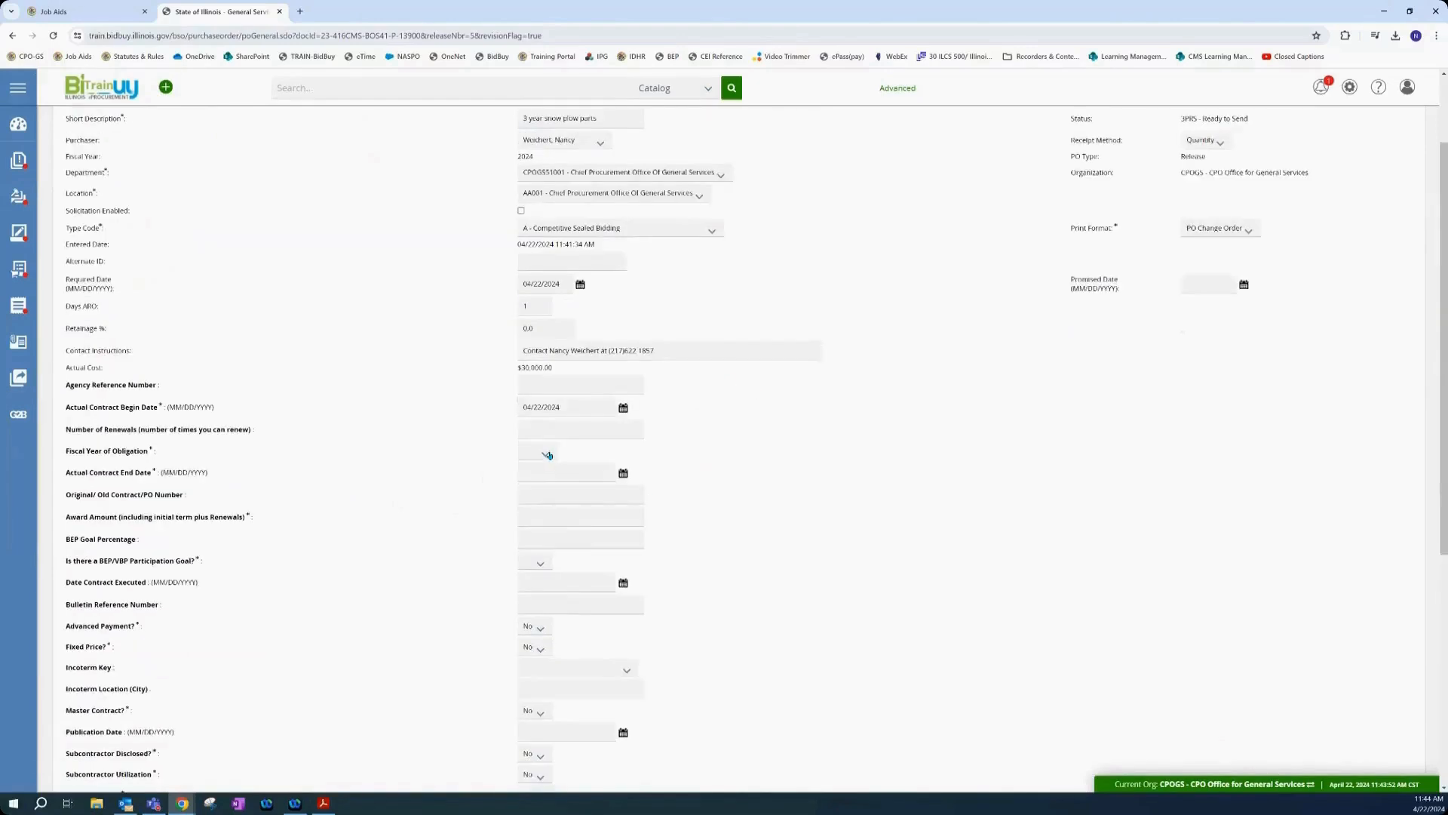
- Set the Fiscal Year of Obligation to 2024 and the Award Amount to 30000.00
click(543, 452)
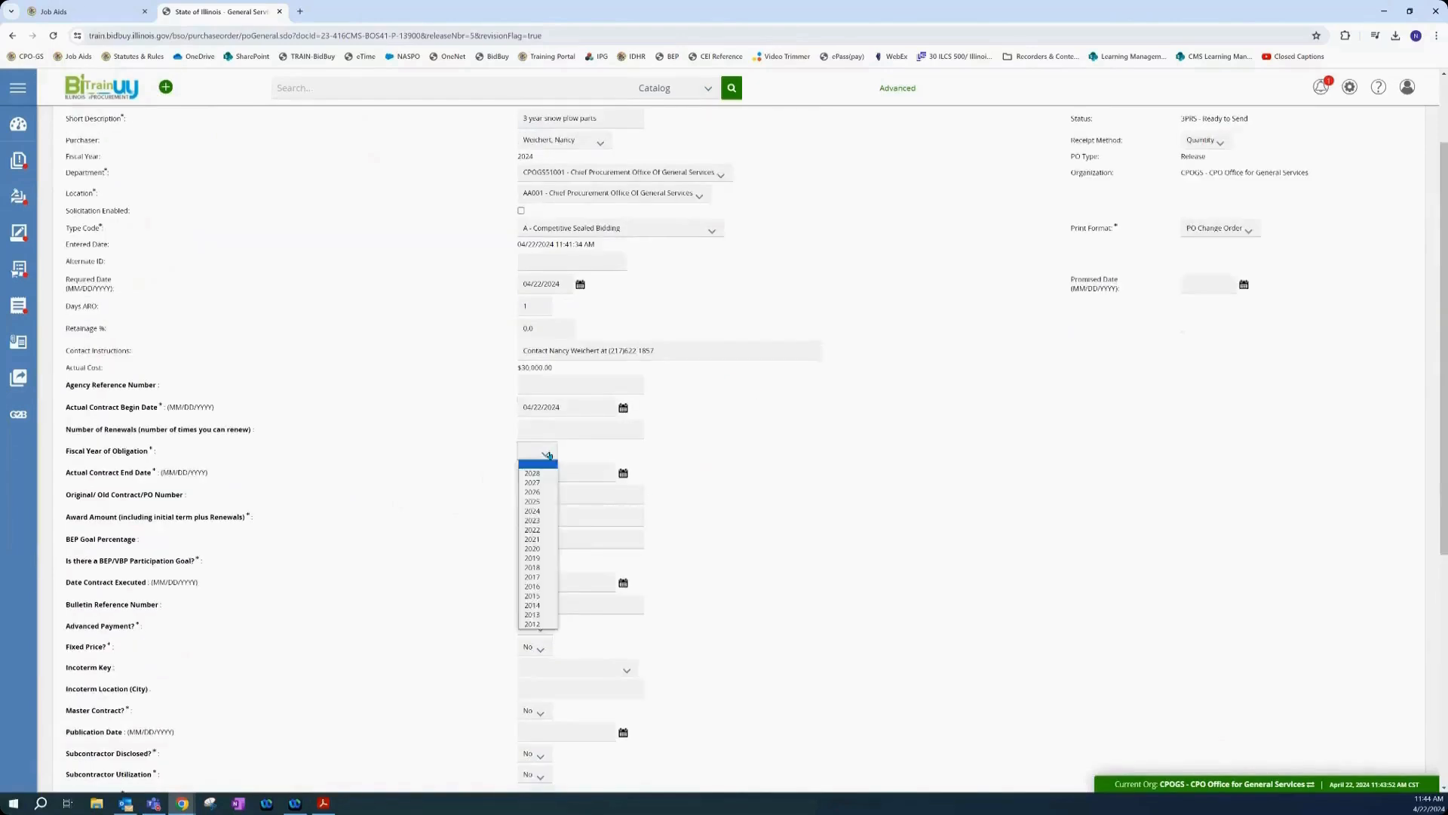
click(543, 512)
scroll(543, 511, down, 1)
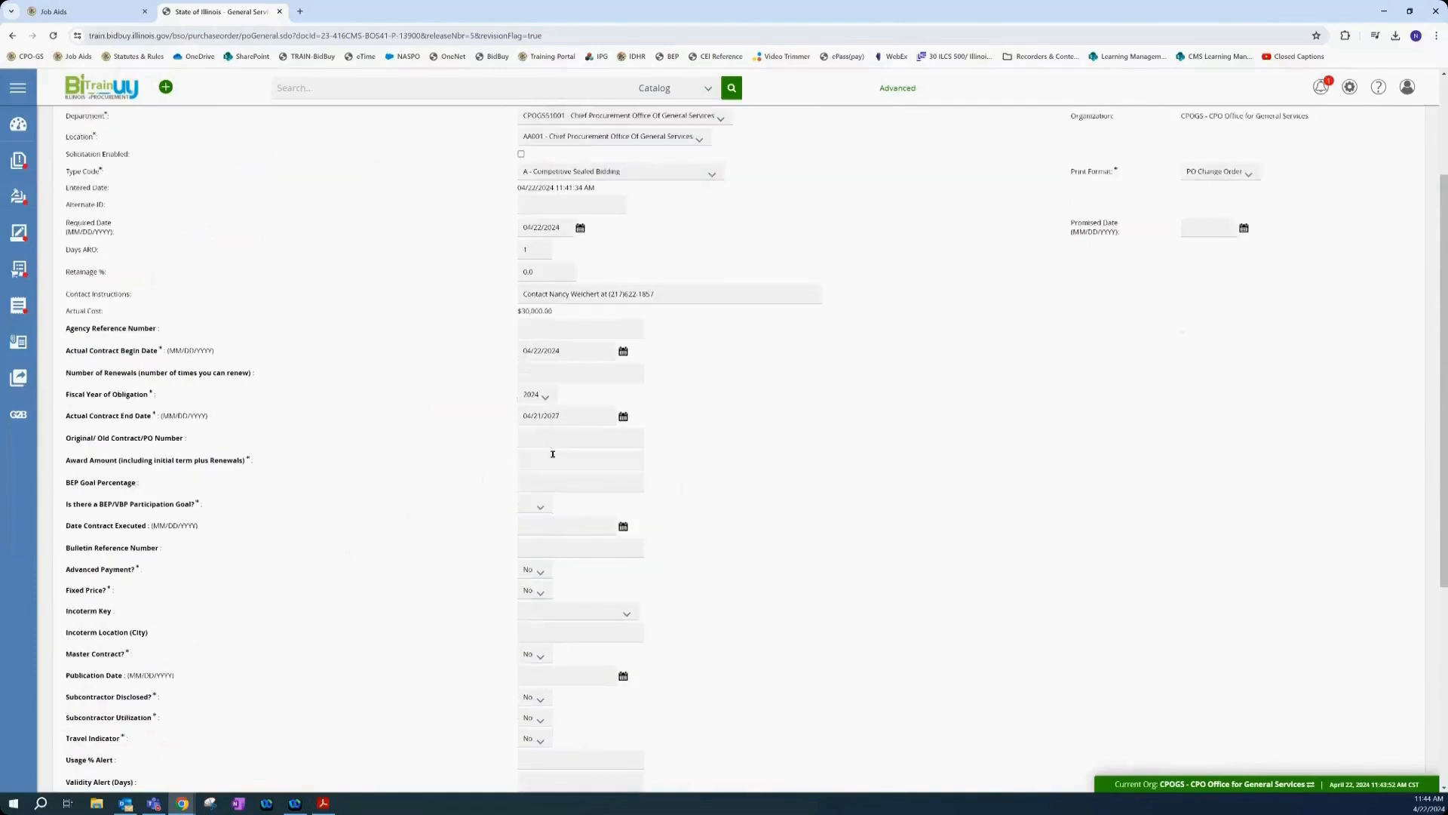
click(552, 453)
text(30000.00)
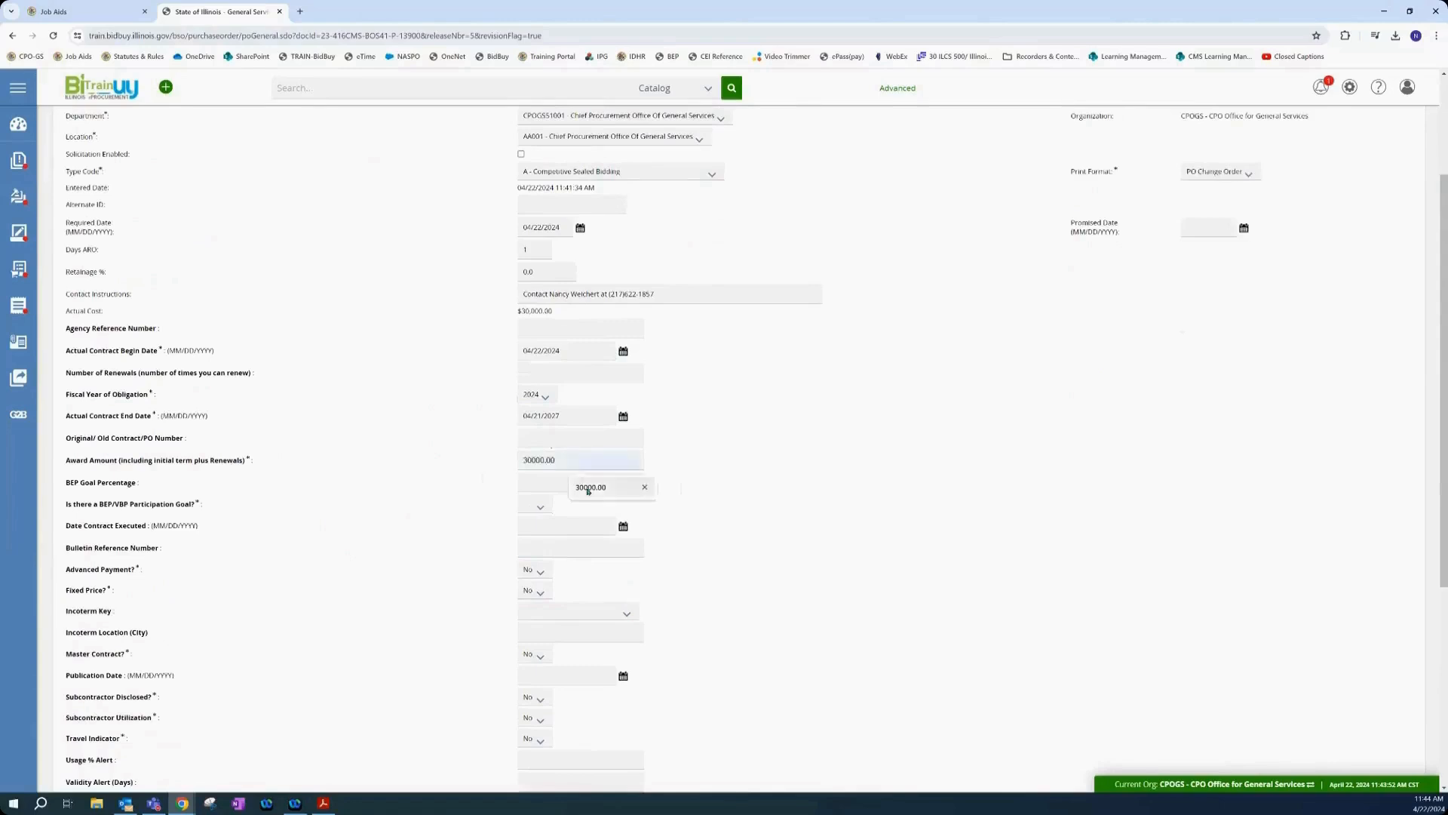
click(603, 488)
- Answer No to the question about a BEP/VBP participation goal
scroll(689, 465, down, 1)
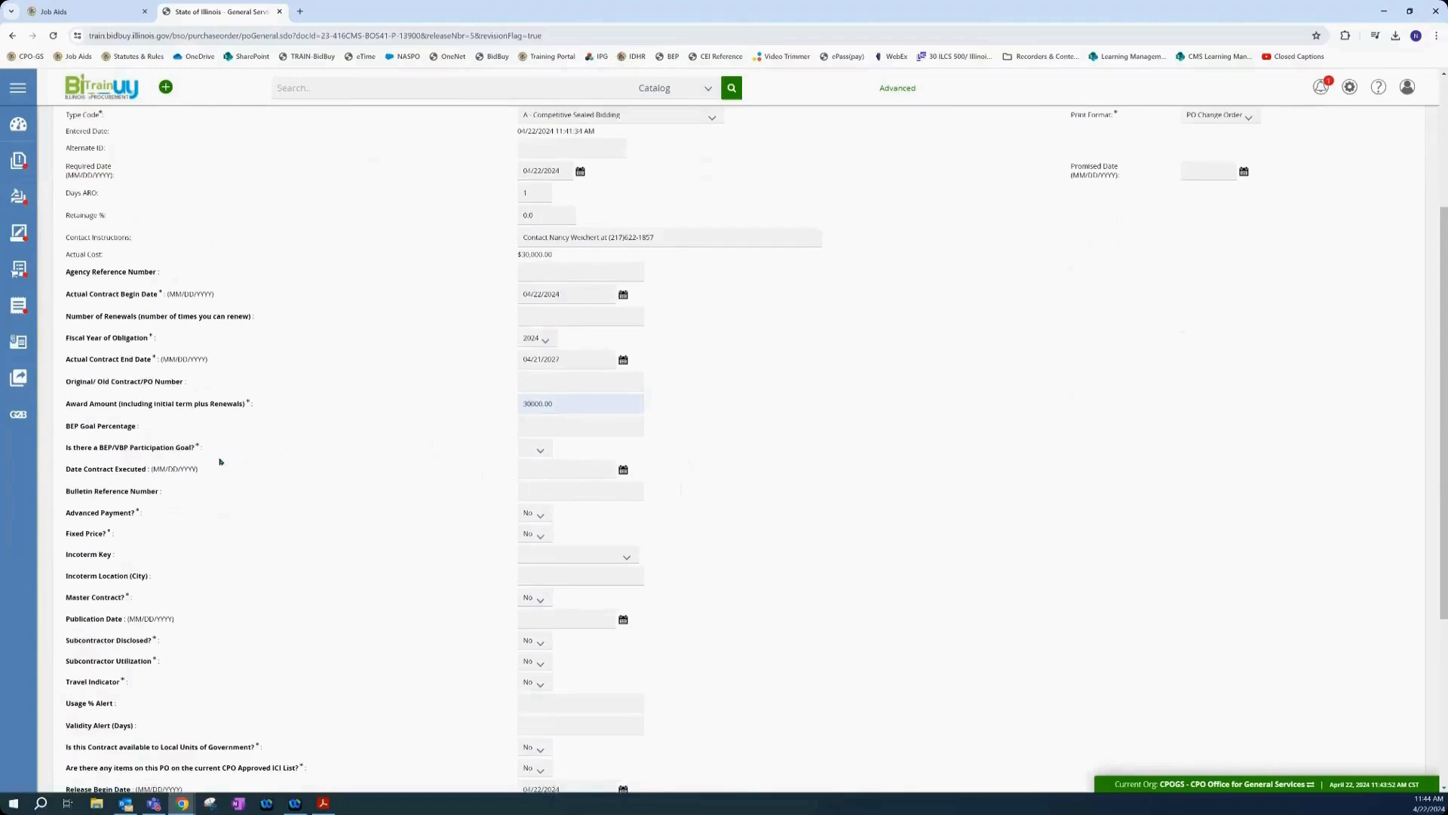
click(540, 447)
click(531, 479)
- Review the remaining contract fields and fill in the required SAP Vendor Number with the saved entry
scroll(344, 440, down, 1)
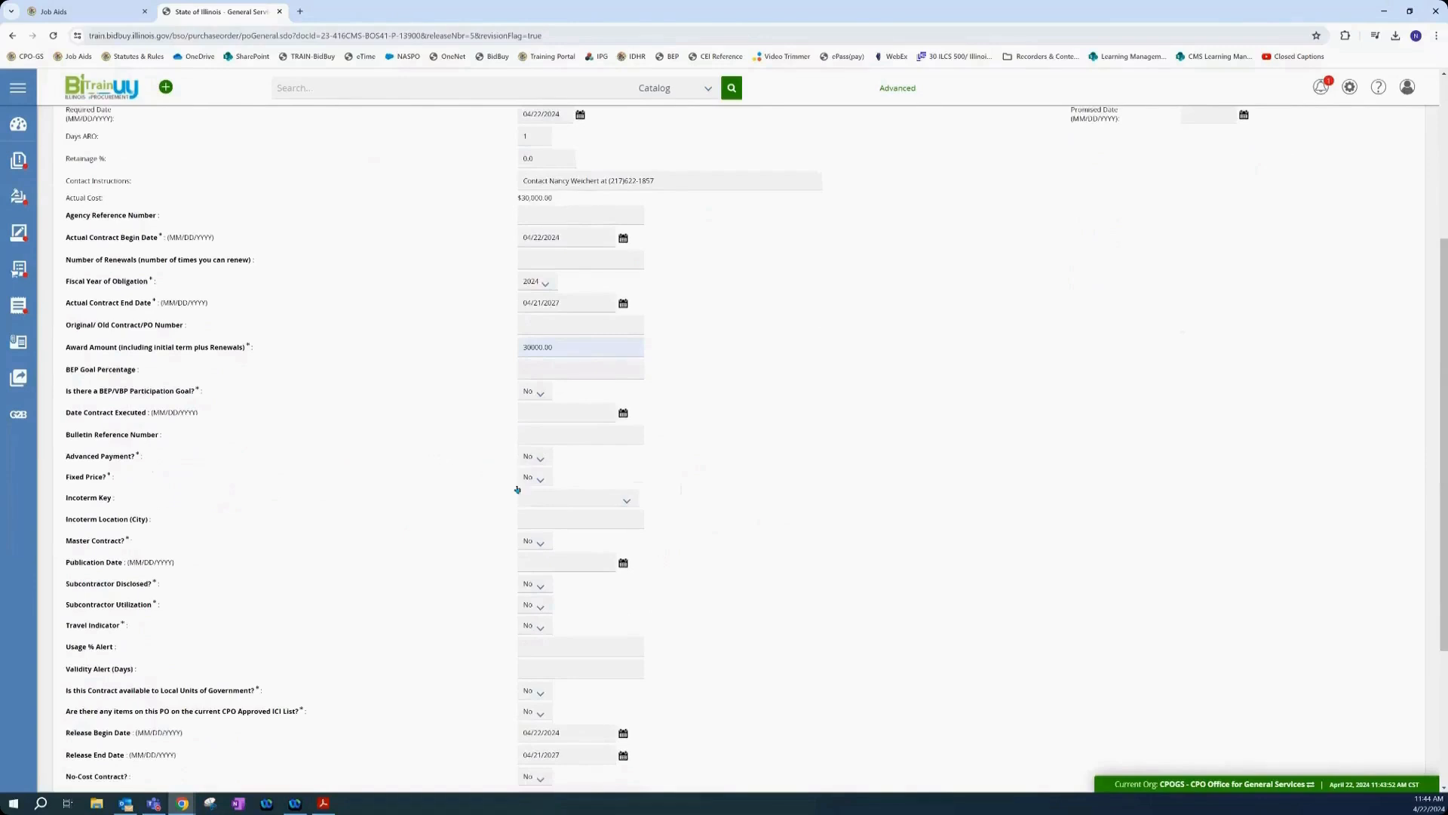
scroll(512, 498, down, 2)
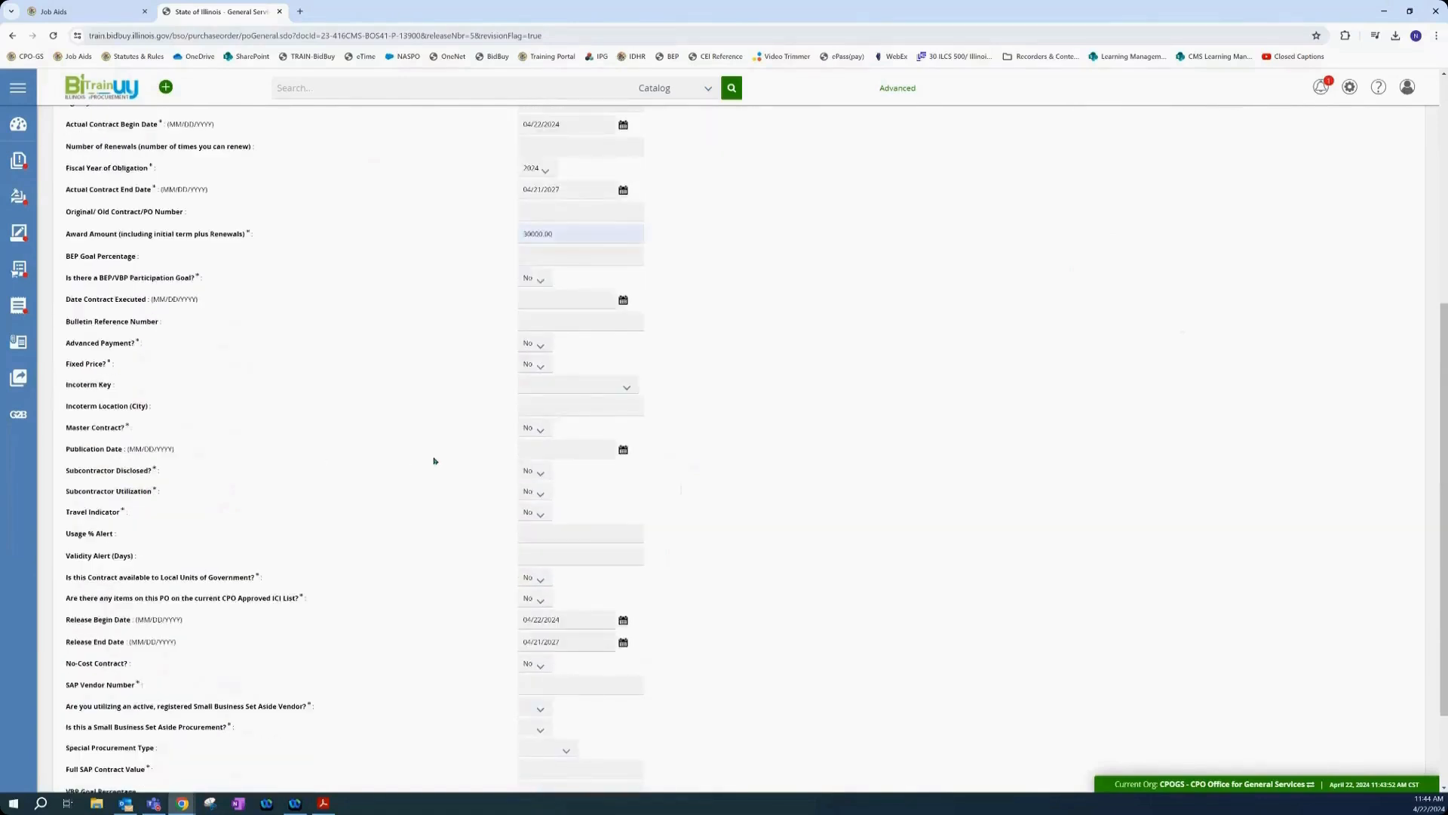
scroll(434, 460, down, 1)
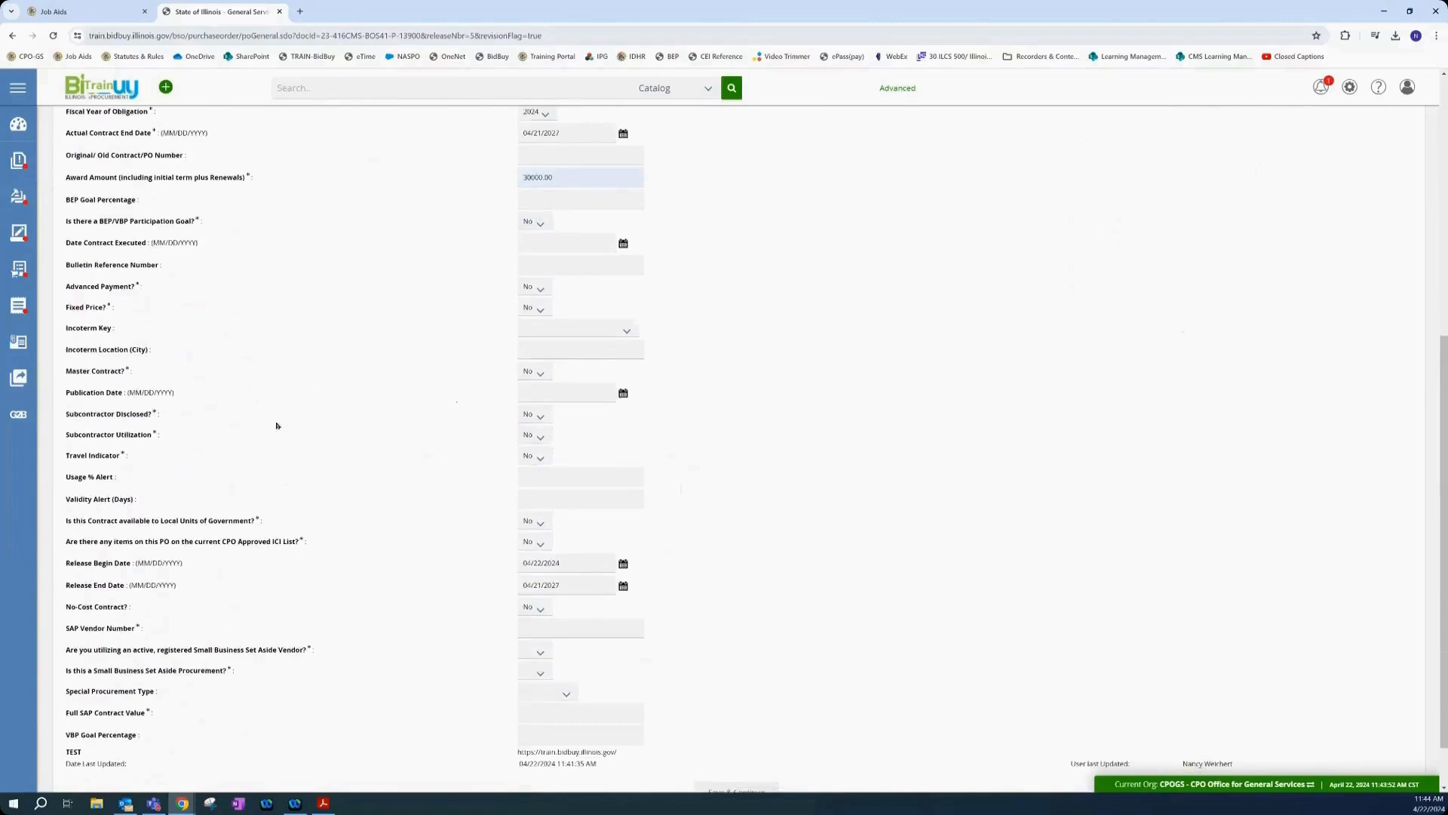
scroll(378, 452, down, 1)
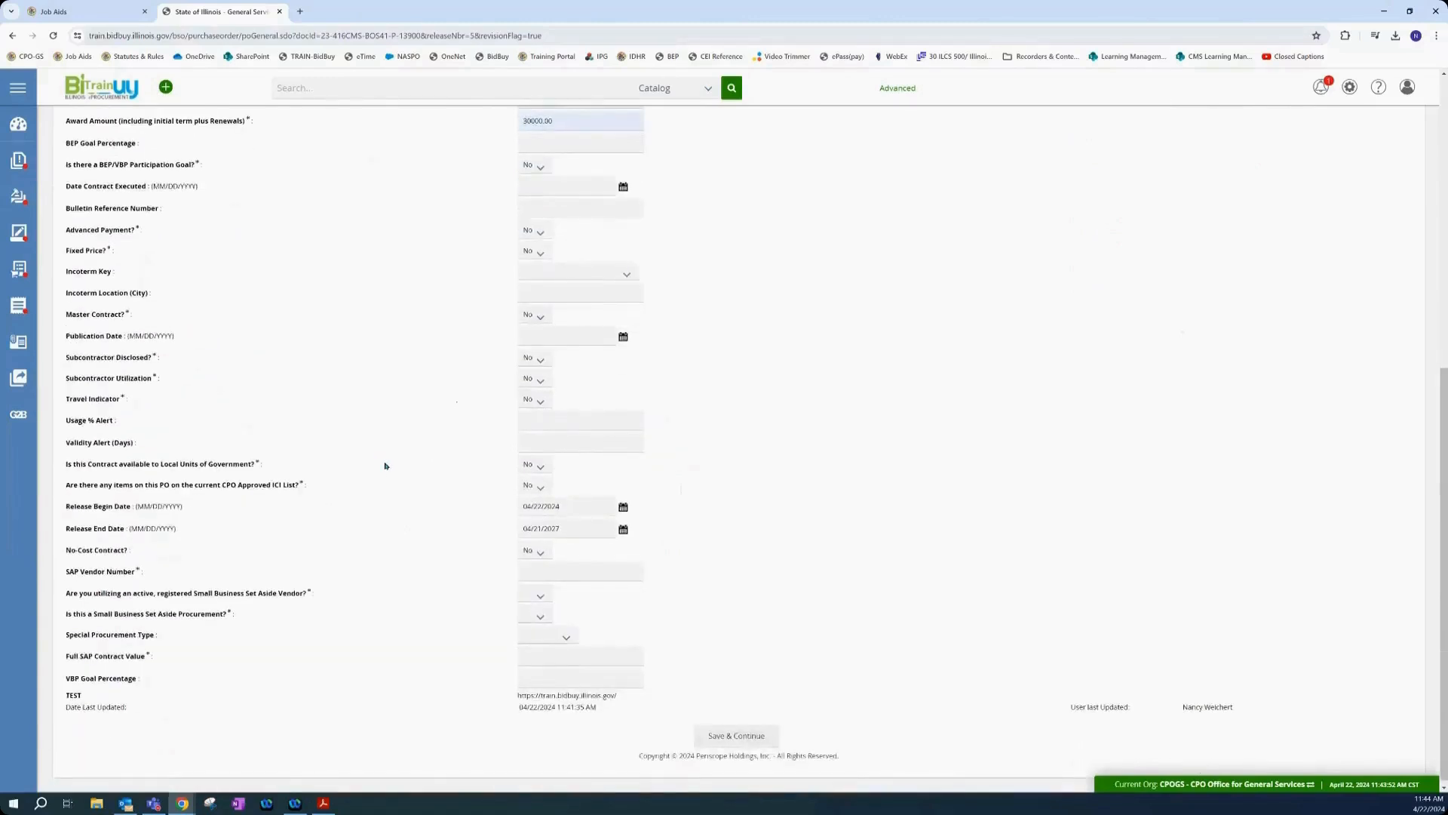
scroll(336, 491, down, 1)
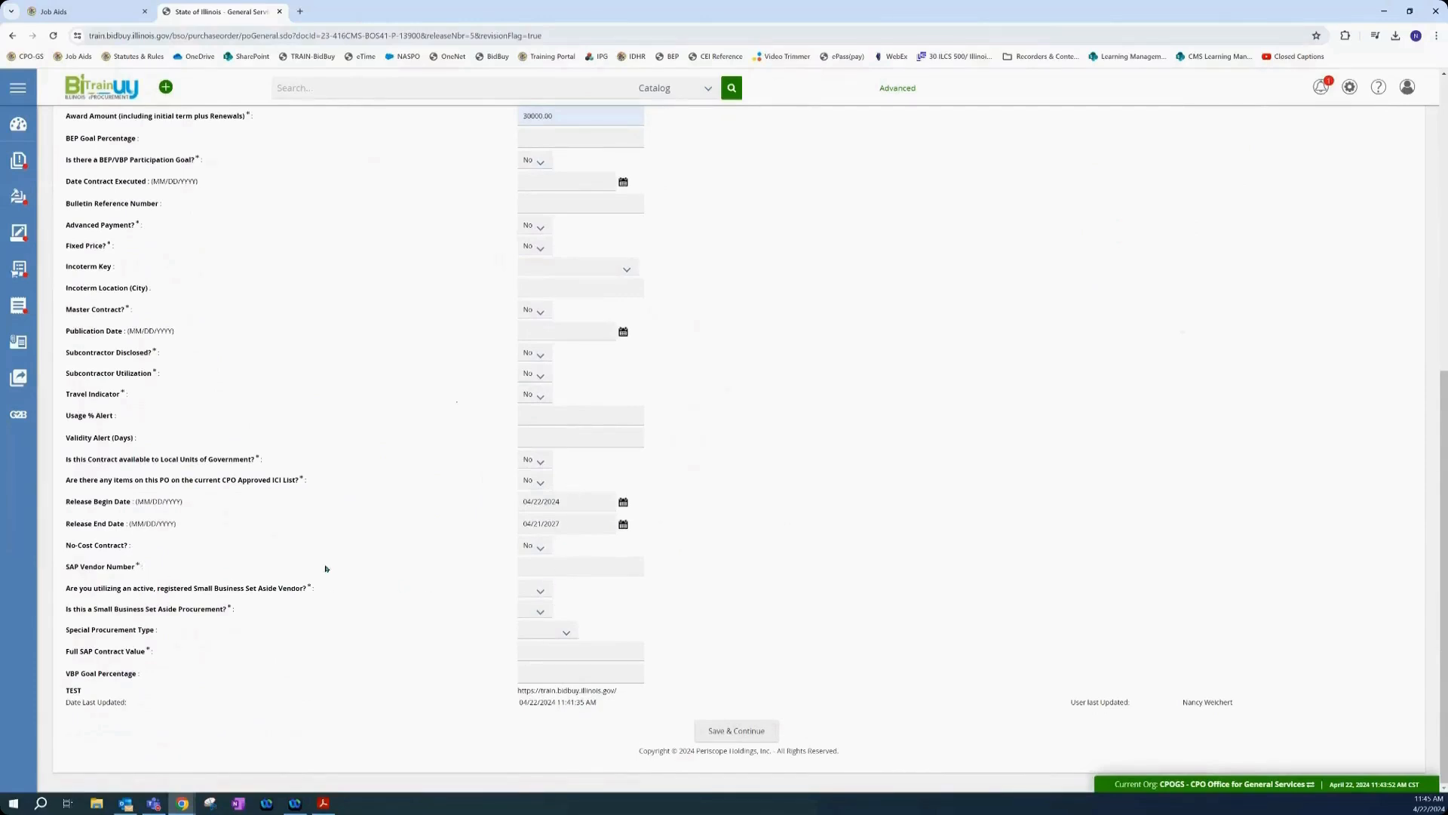
click(520, 563)
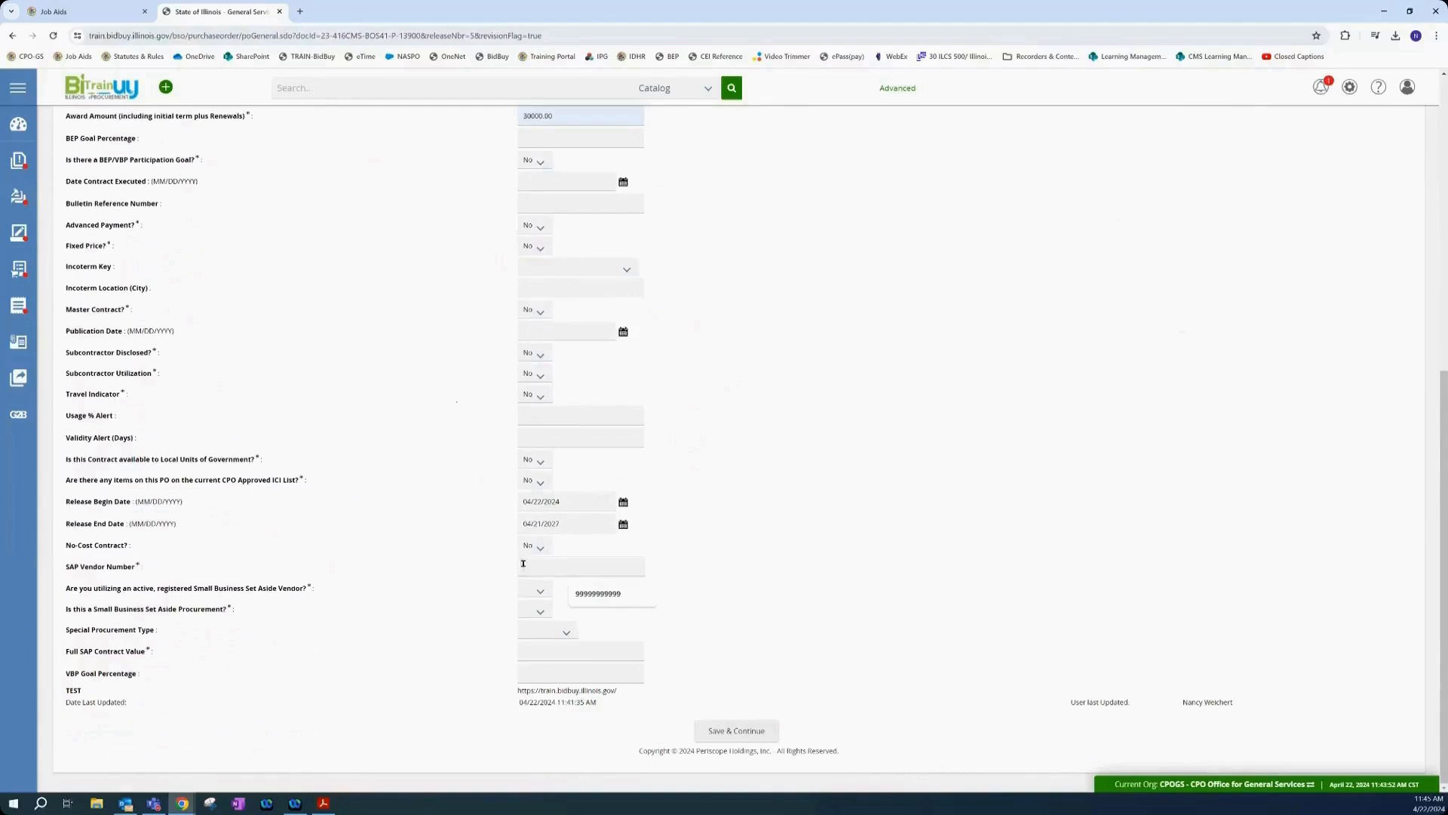
click(605, 592)
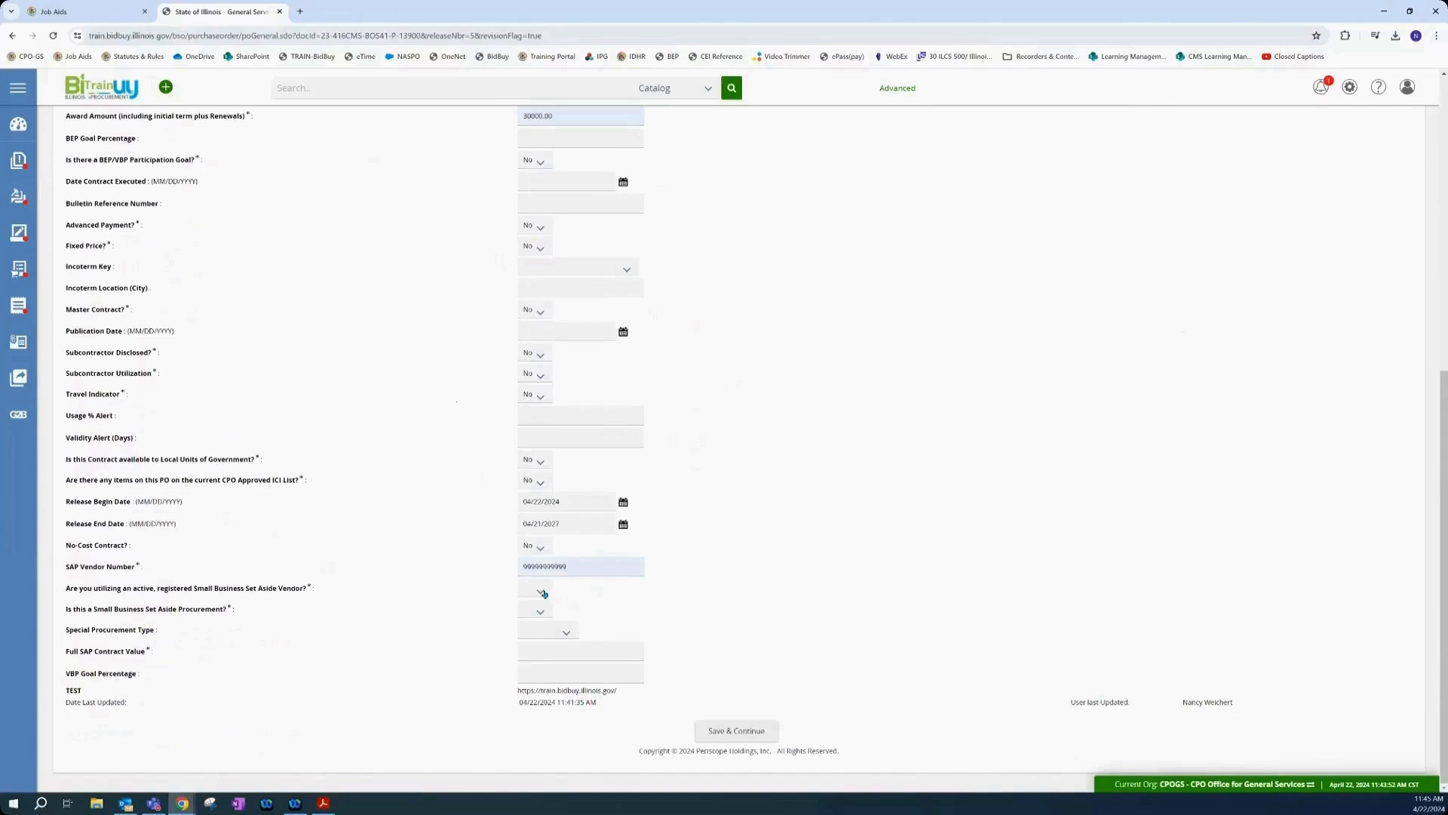
- Answer No to both the Small Business Set Aside Vendor and Small Business Set Aside Procurement questions
click(541, 592)
click(530, 620)
click(542, 610)
click(535, 640)
- Set the Full SAP Contract Value to 30000.00 and save the change order's general information
click(555, 652)
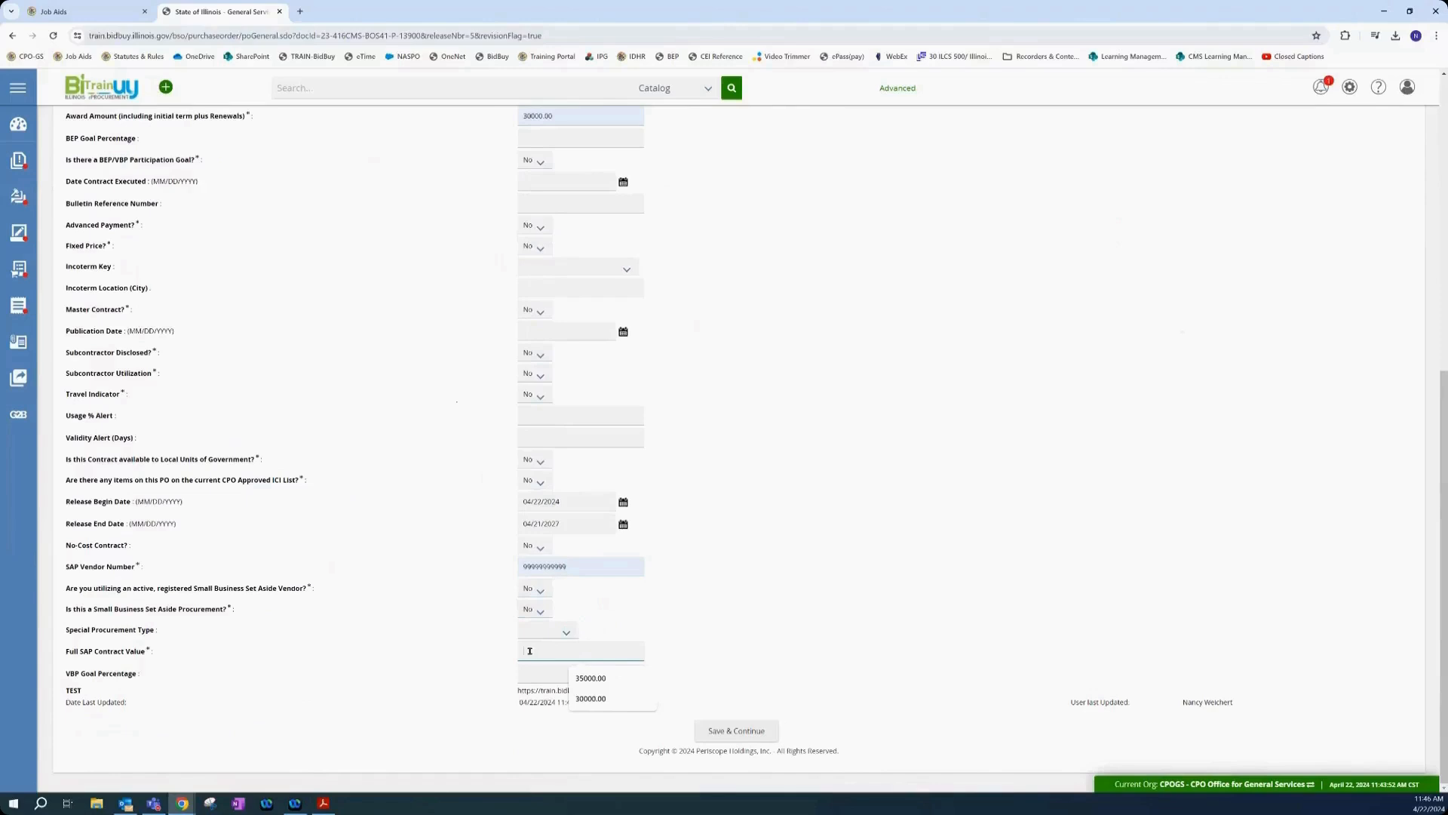
click(592, 701)
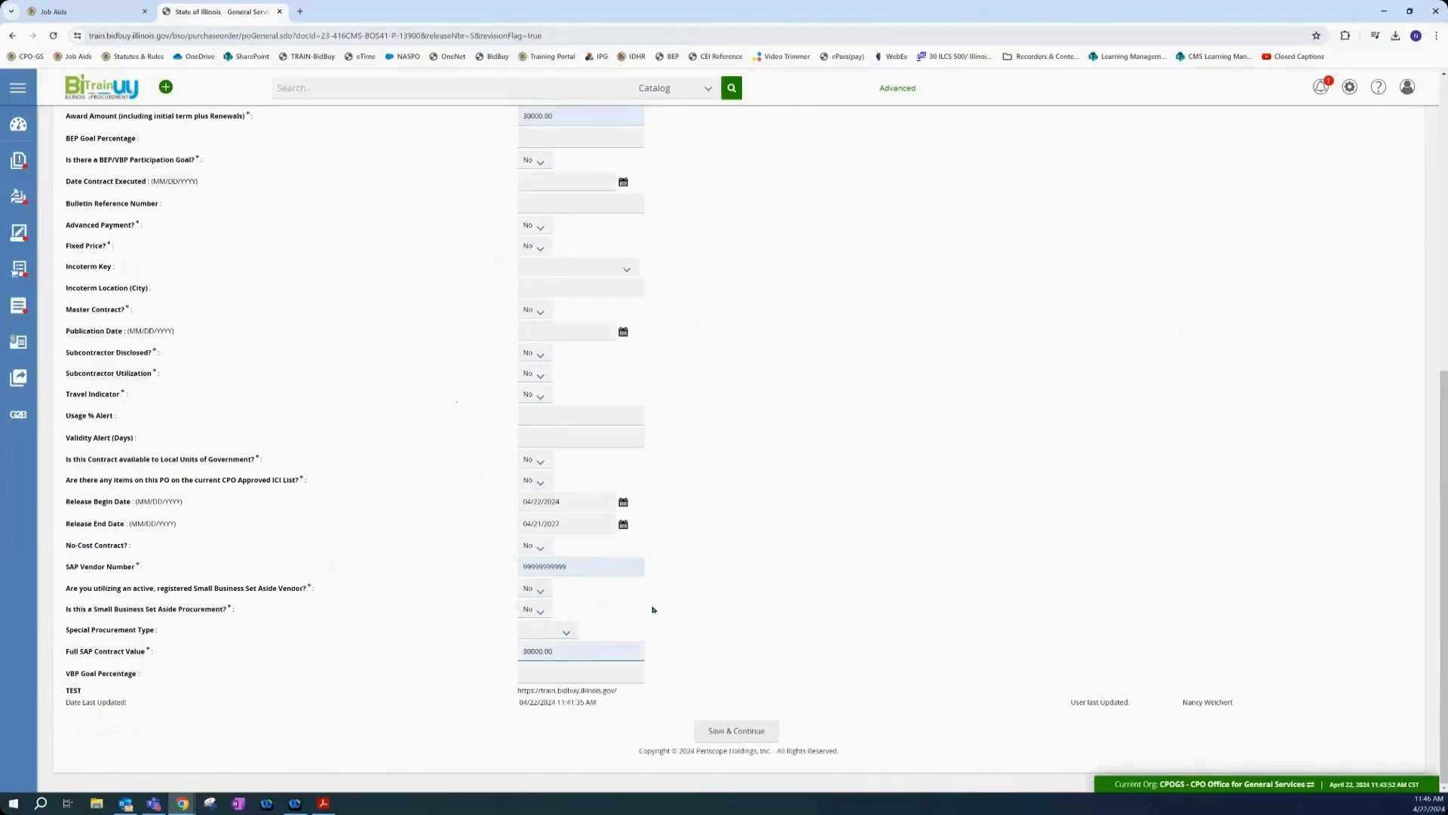
click(725, 730)
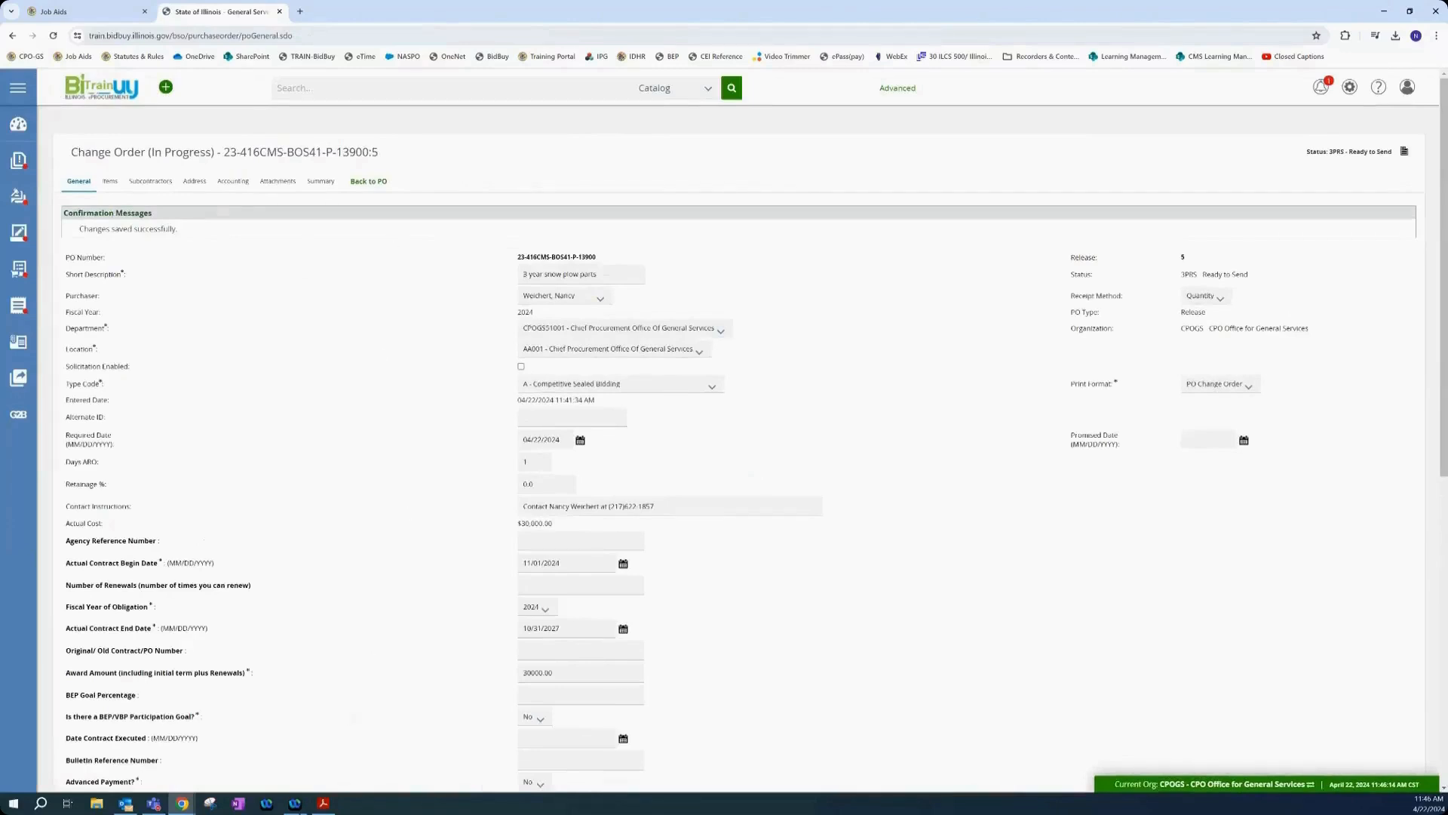
- Check the job aid's Change Order Attachments Tab entries and choose Vendor Signed Contract or BOA.docx as a new file attachment for the change order
click(324, 803)
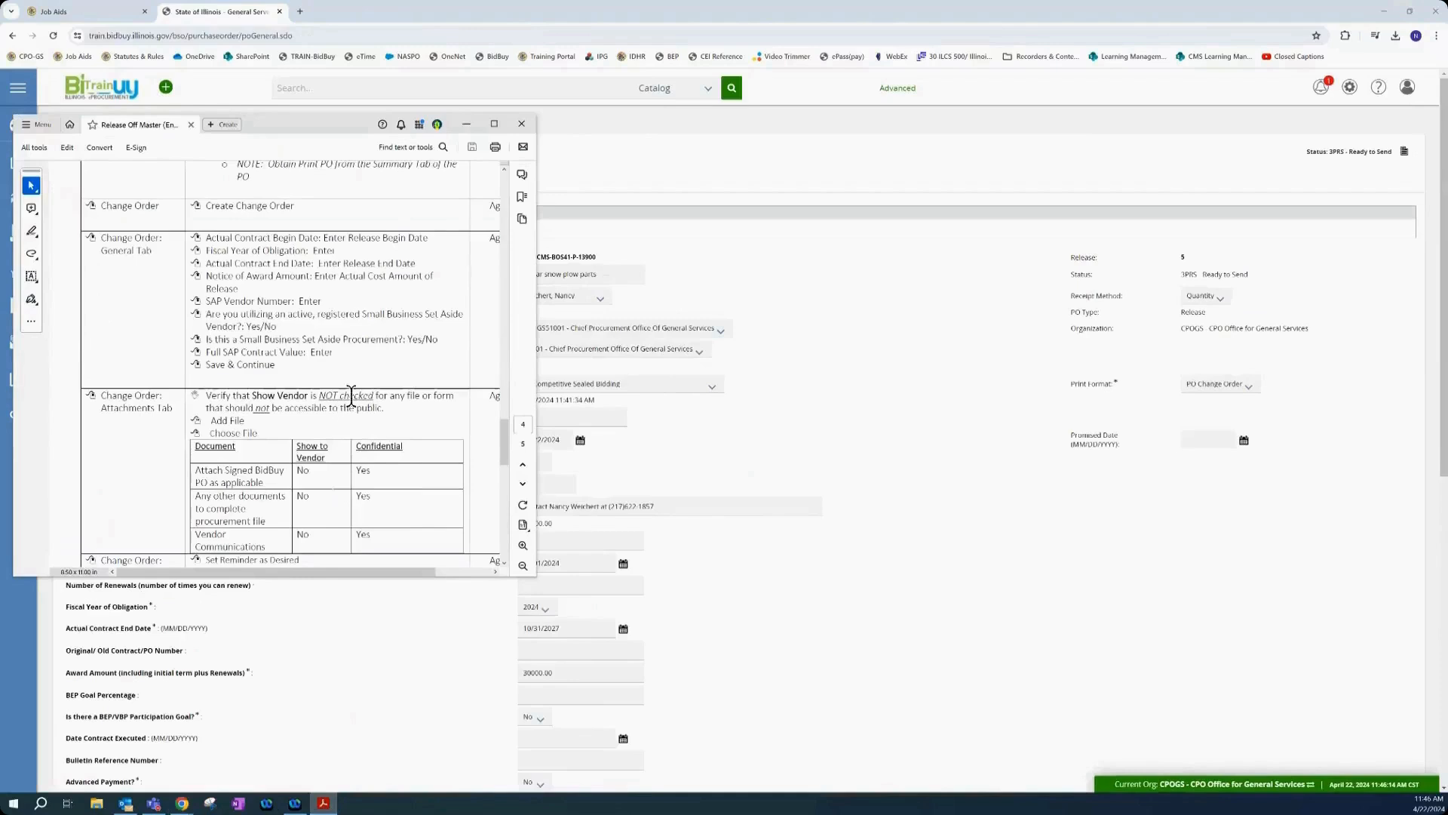
scroll(365, 377, down, 5)
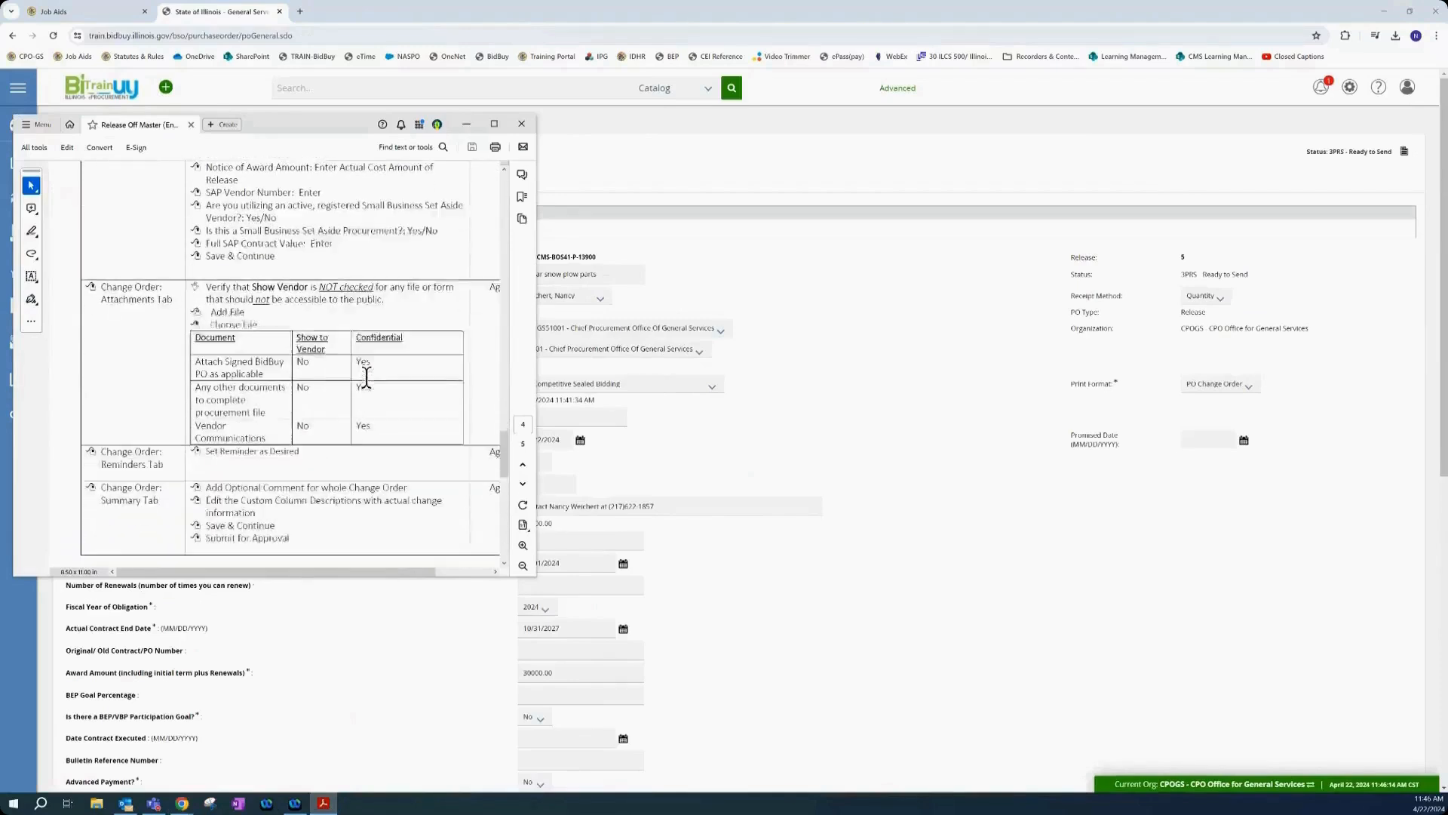
scroll(294, 326, down, 2)
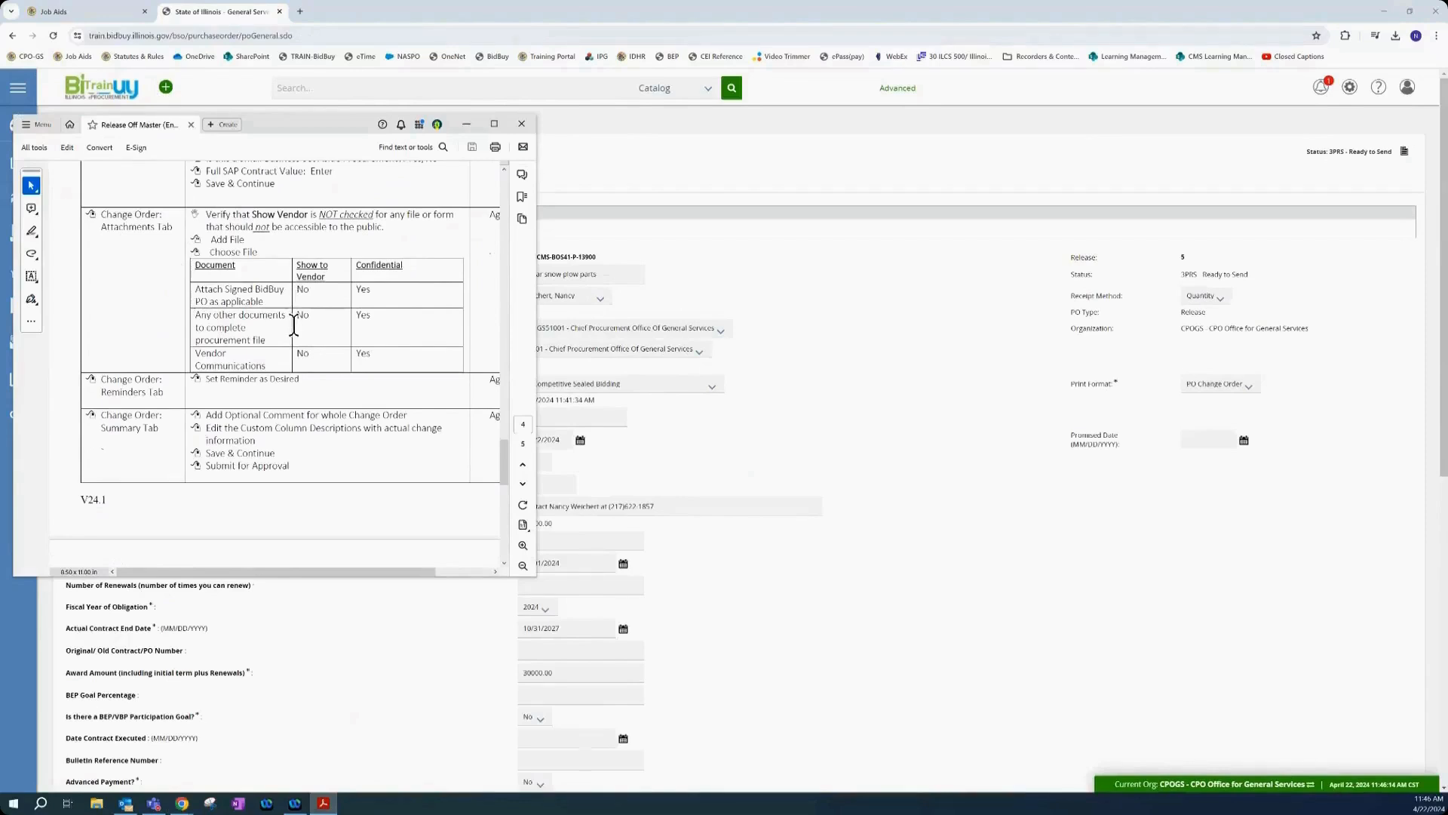
click(804, 267)
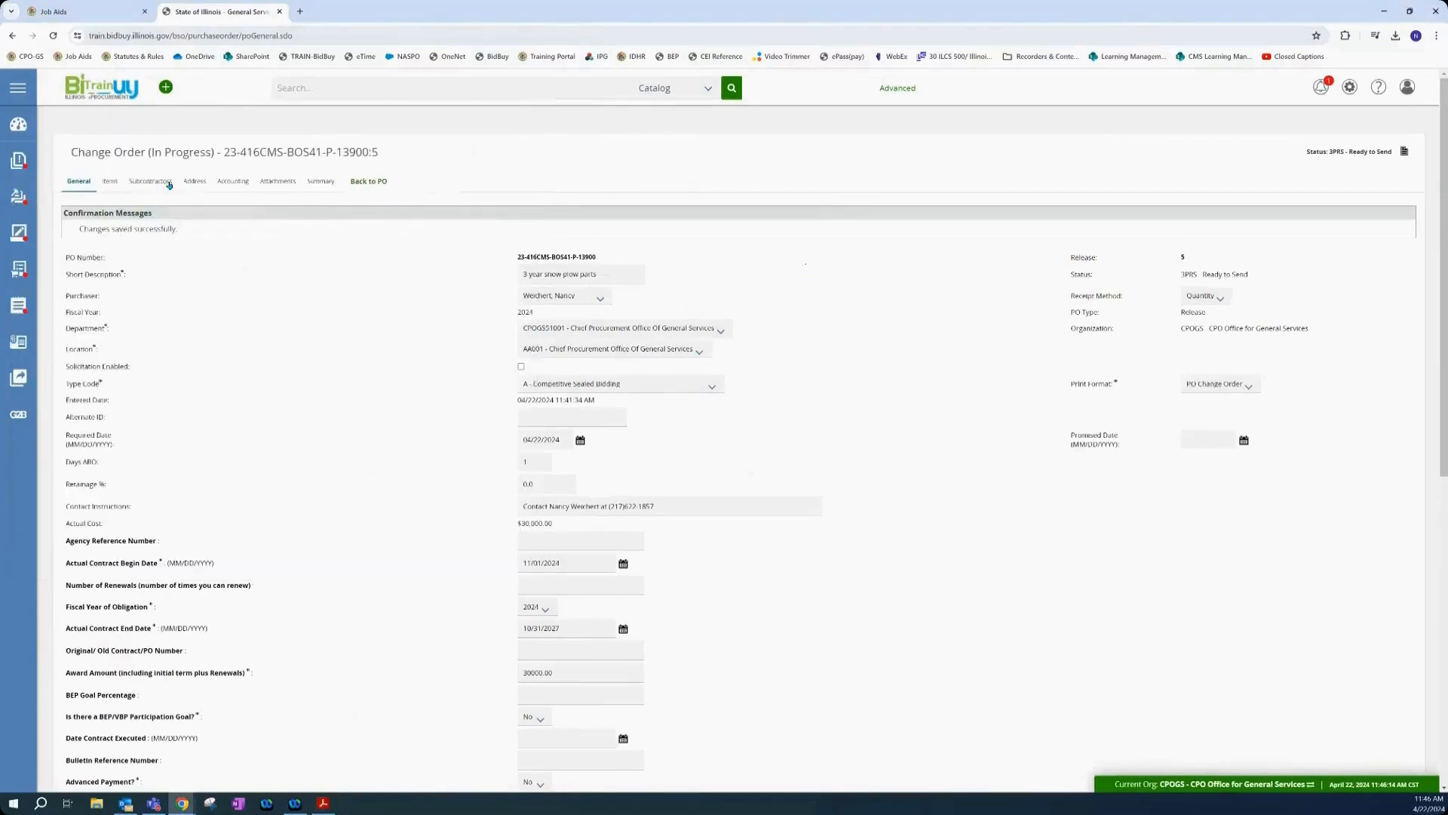
click(270, 178)
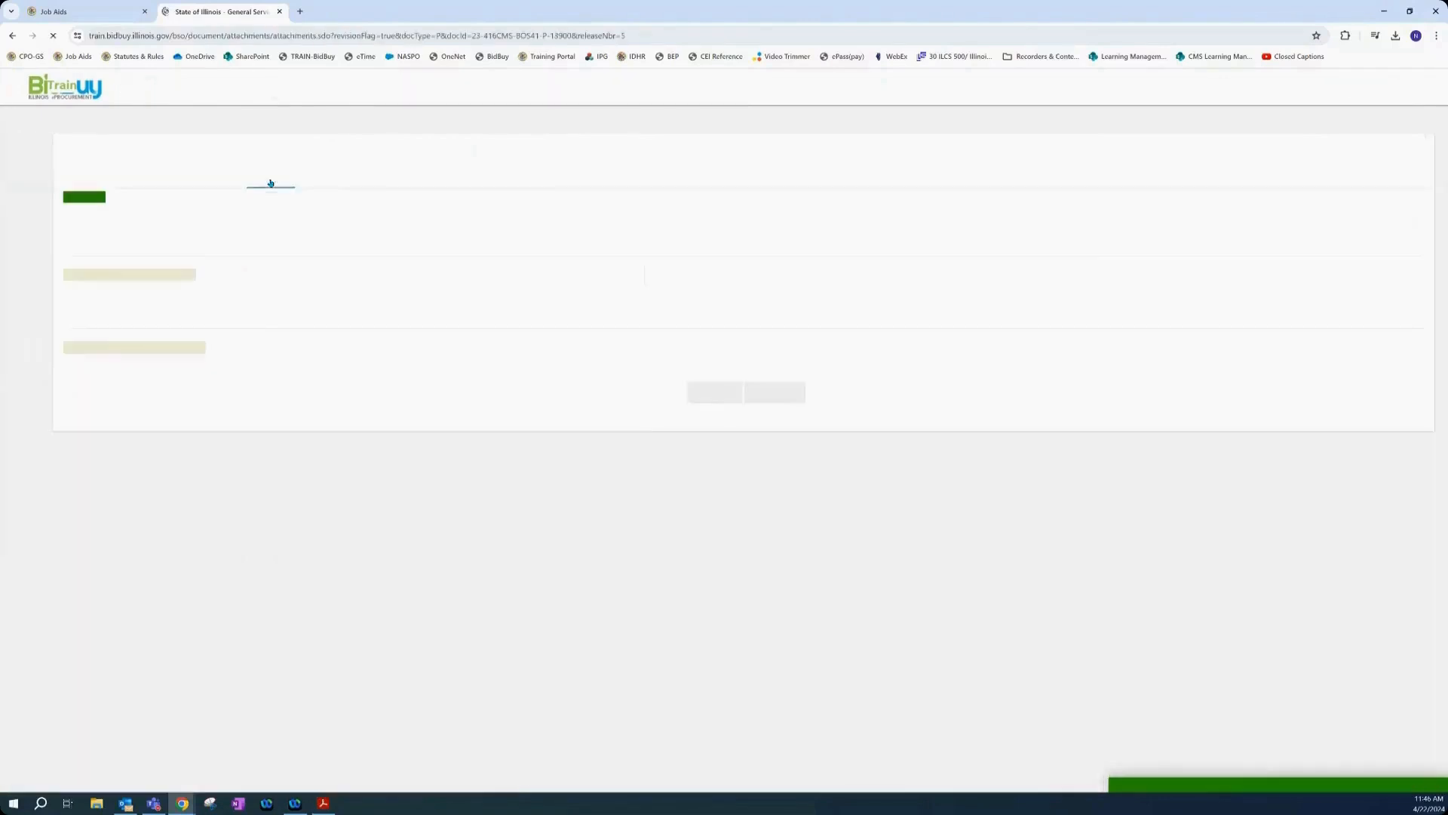
click(710, 408)
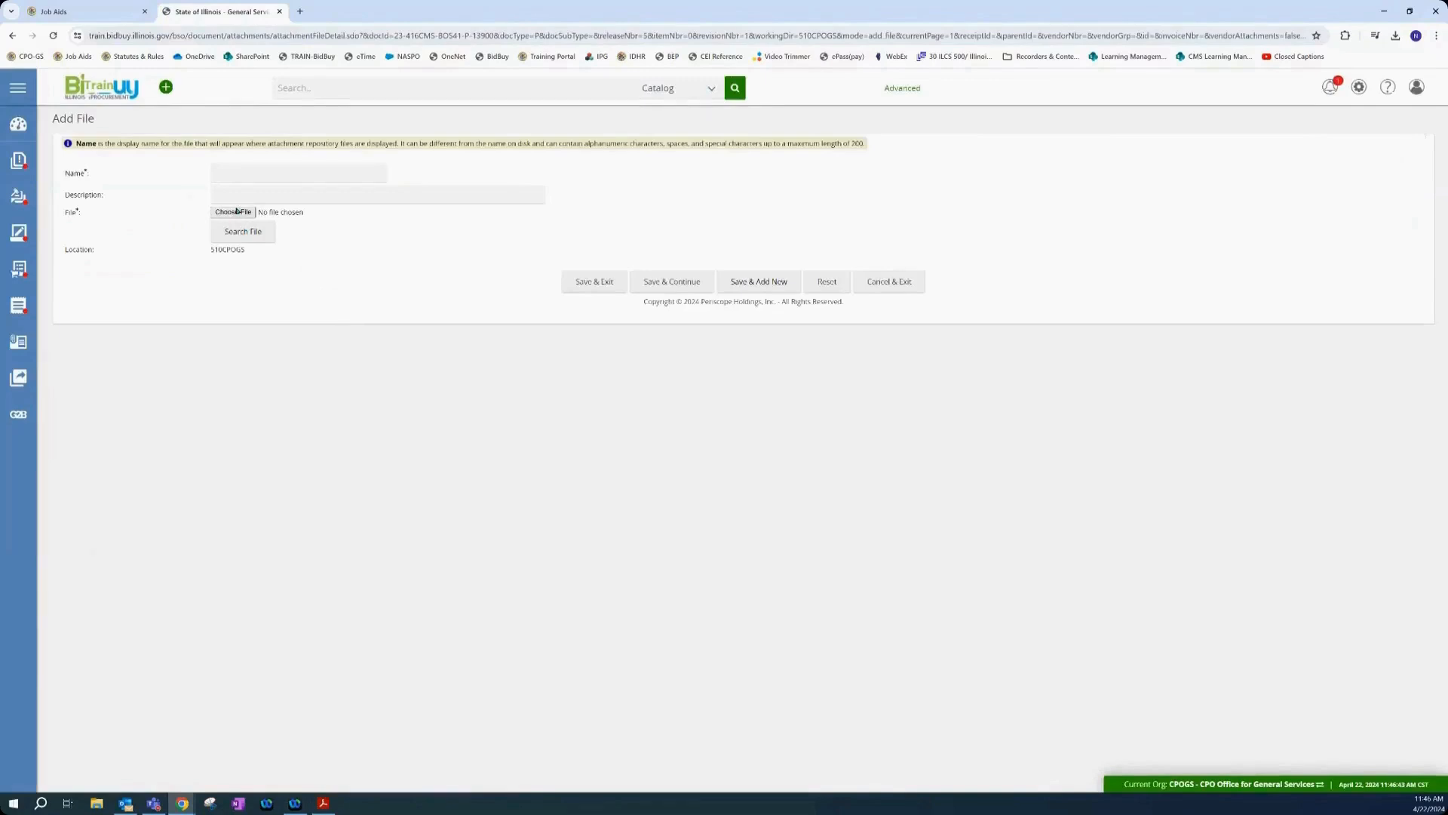
click(236, 211)
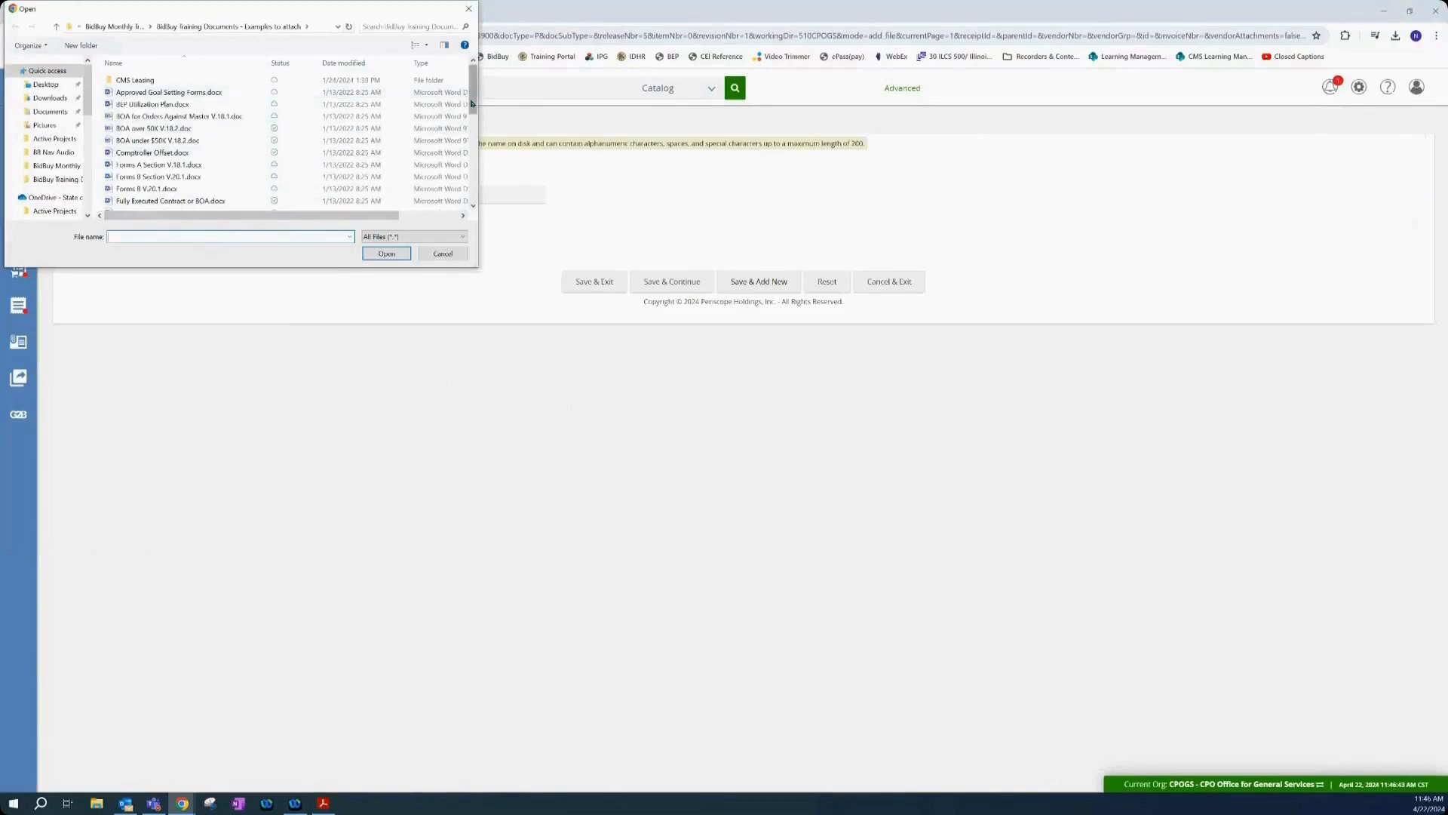
drag(471, 107, 452, 199)
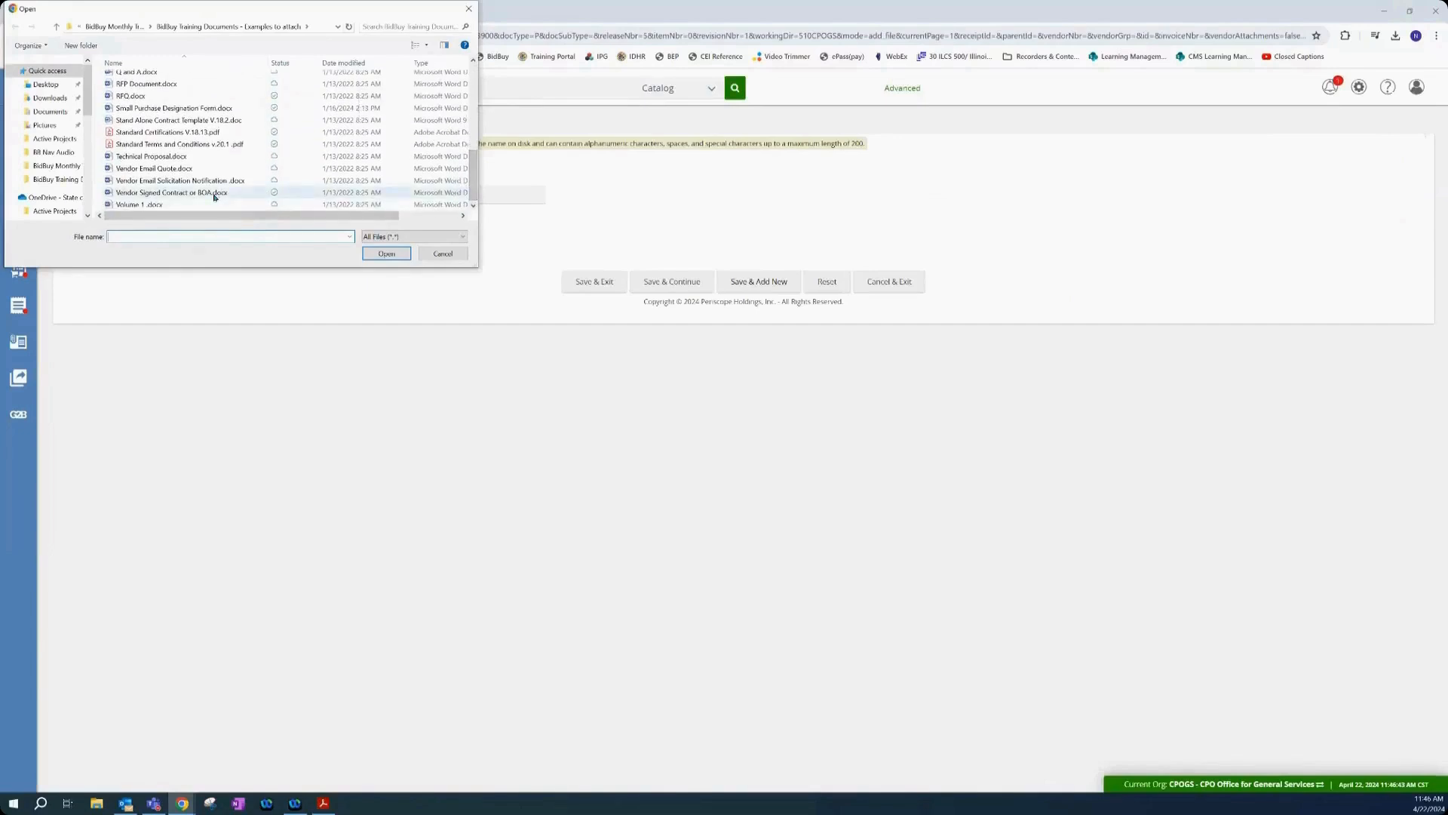
click(215, 193)
click(386, 253)
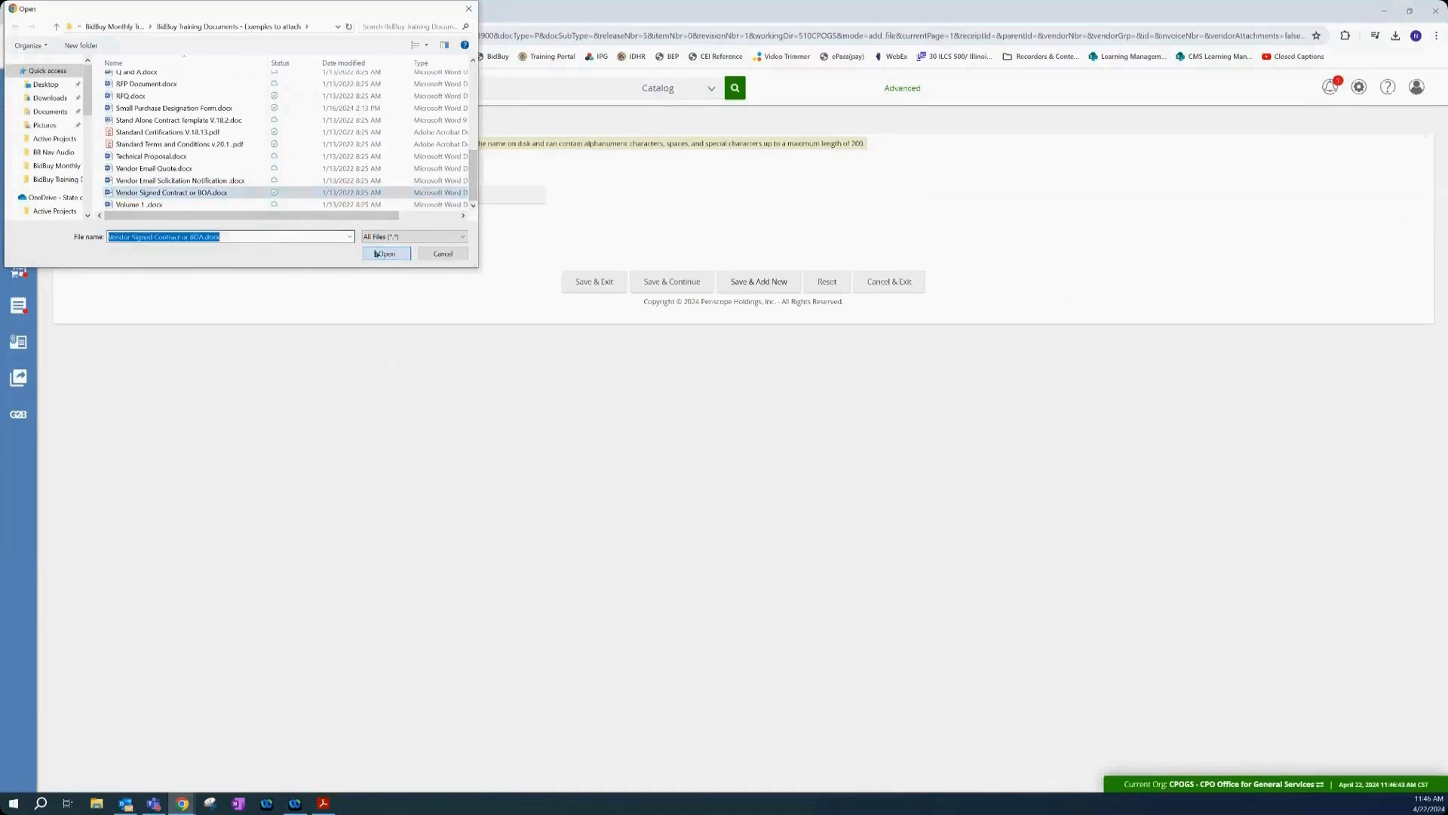
- Describe the attachment as "Vendor Signed PO" and save it to the change order
click(244, 190)
text(Vendor Signed PO)
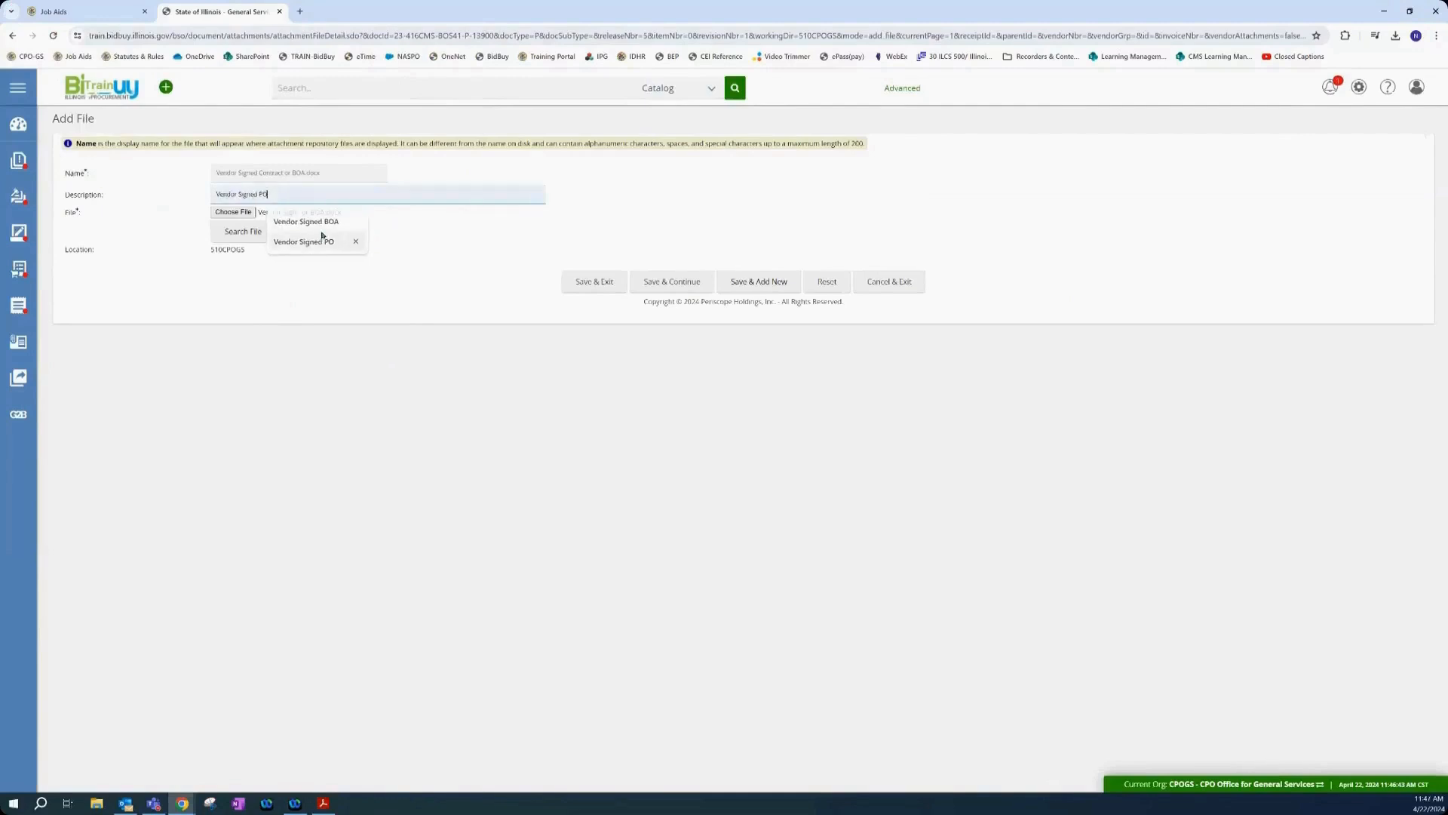
click(321, 238)
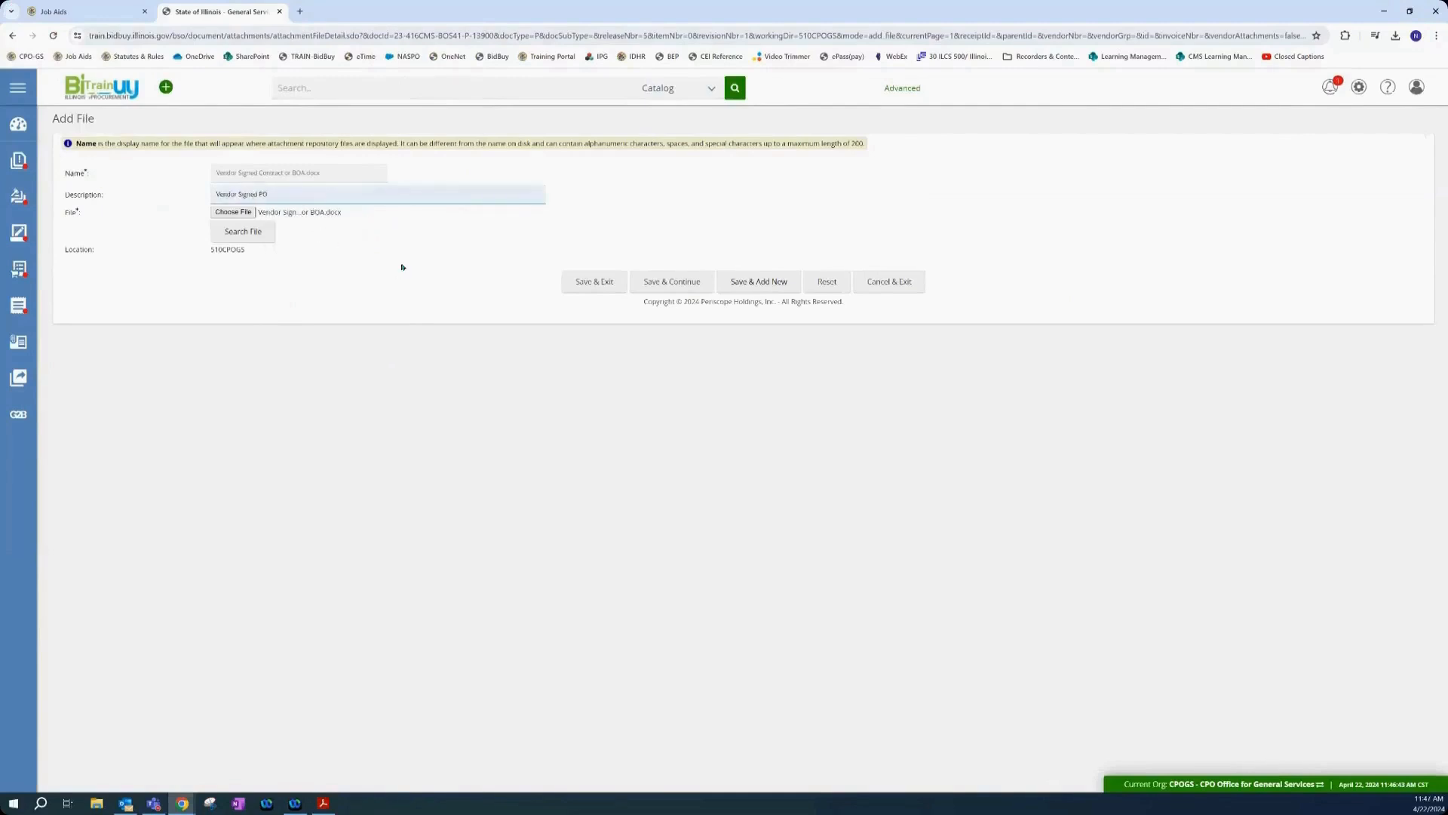
click(576, 276)
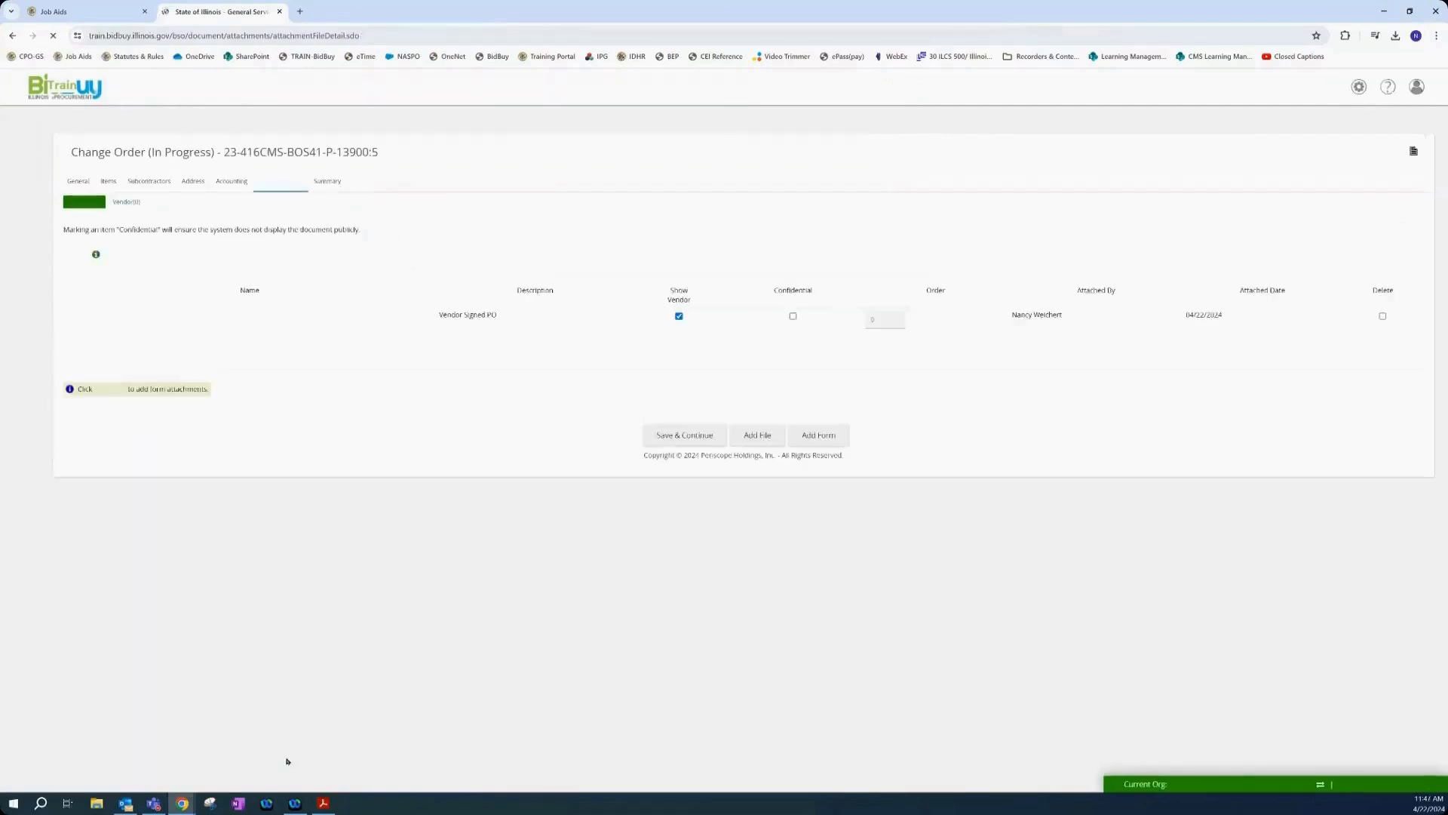
- Following the job aid, turn off Show Vendor and mark the signed PO attachment Confidential, saving the attachment settings
click(322, 803)
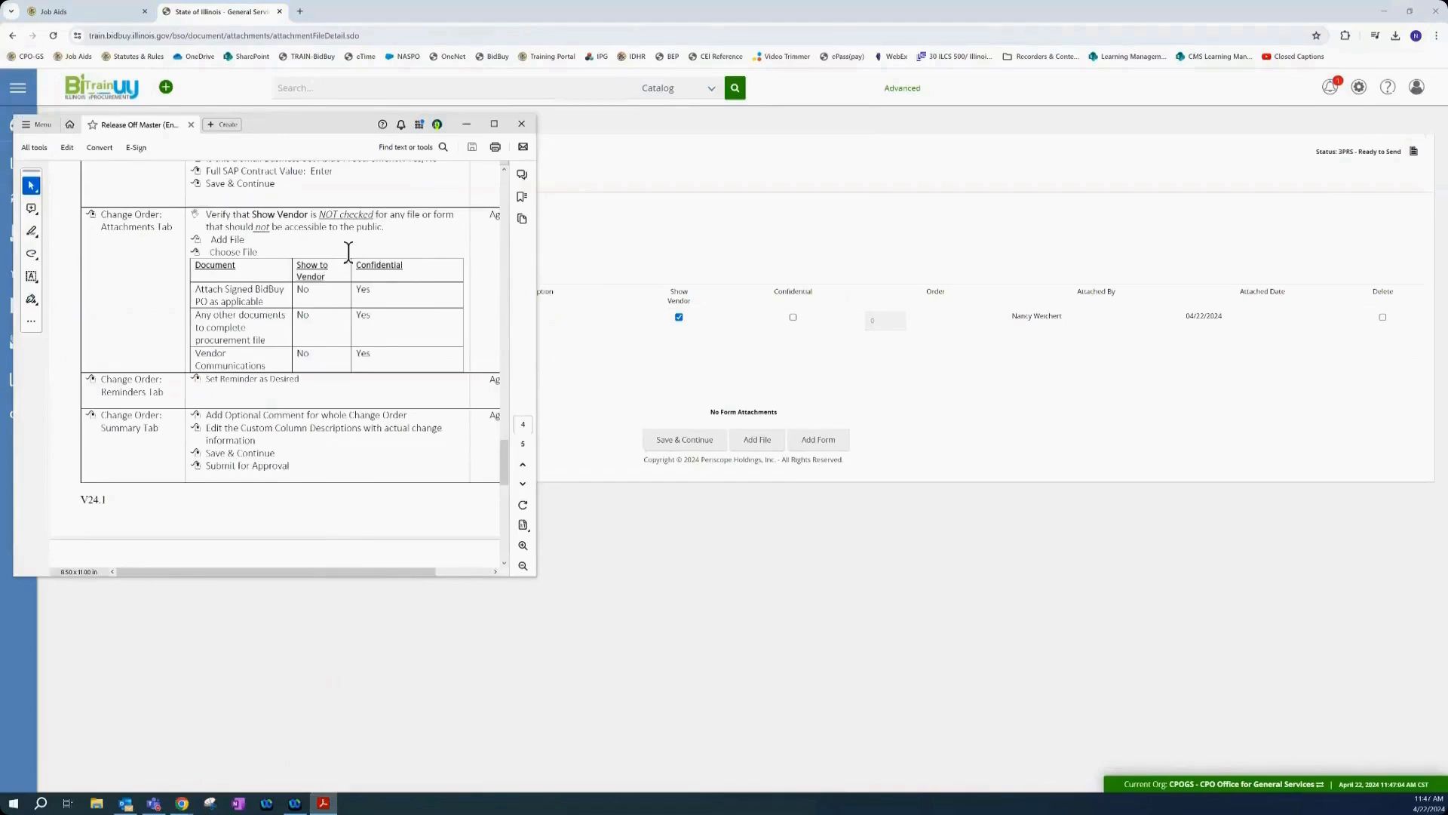
click(587, 388)
click(679, 316)
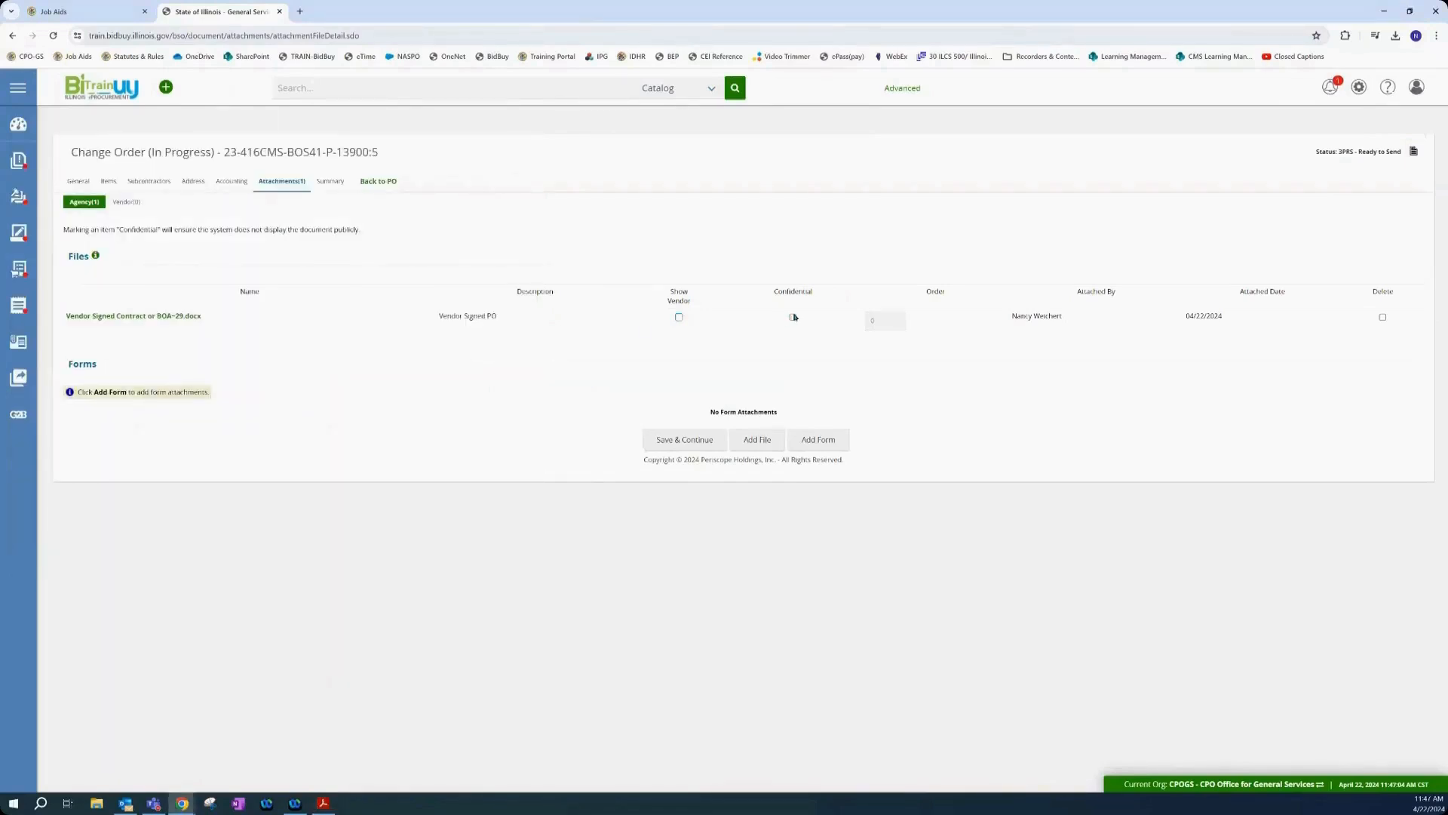
click(678, 442)
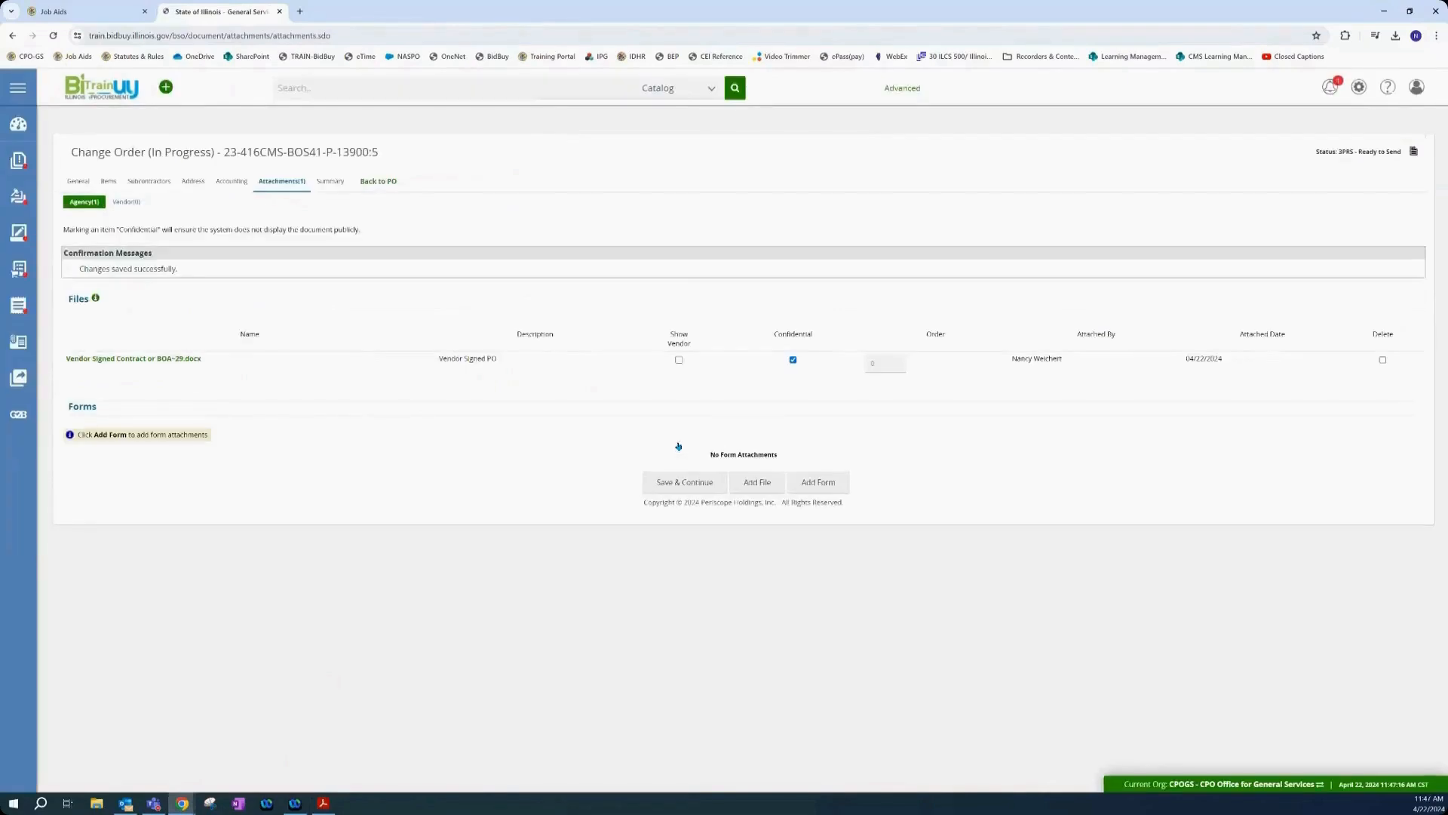
- Read the job aid's Change Order Reminders Tab, Summary Tab and Conduct Approvals instructions
click(323, 802)
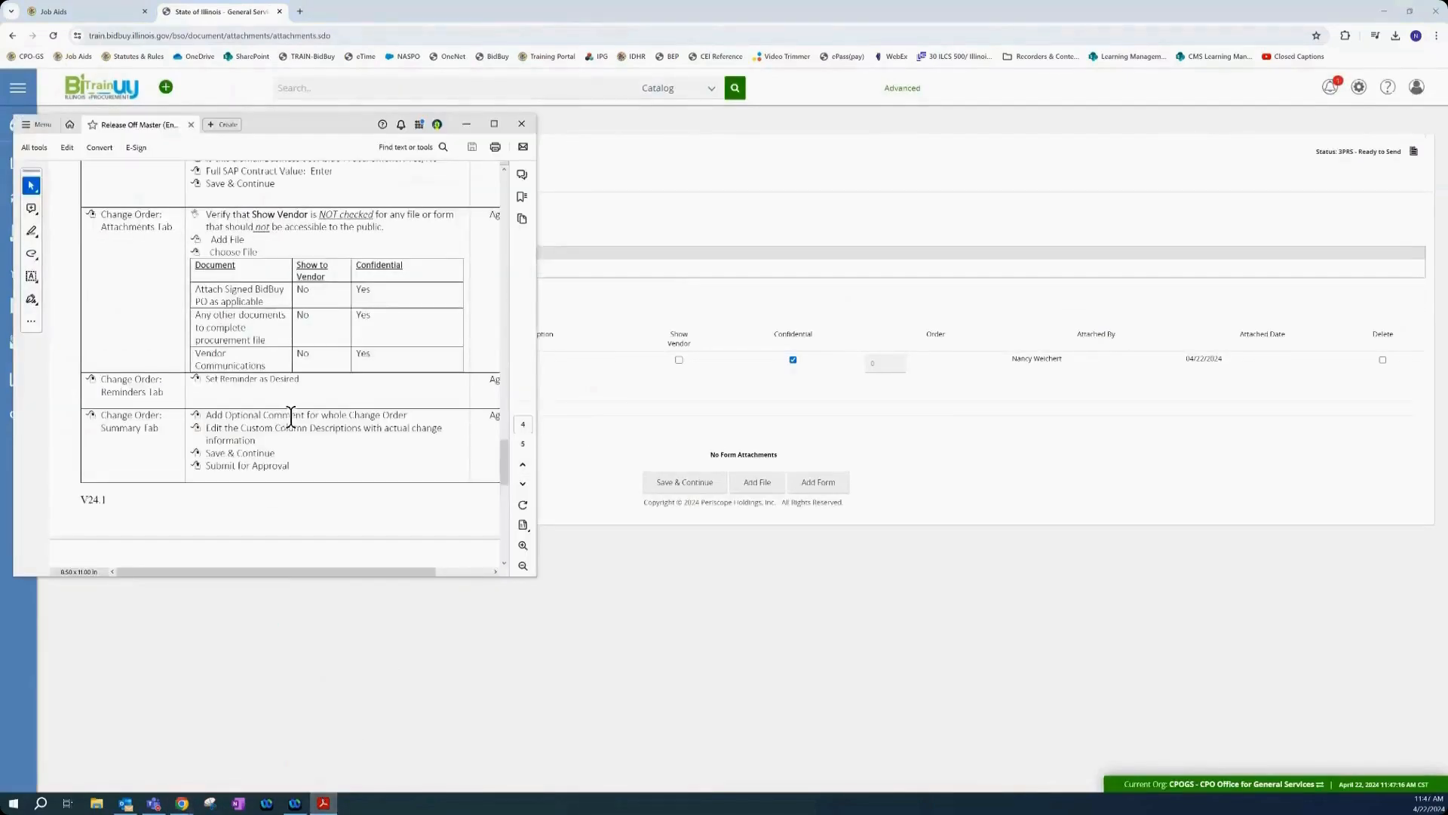
scroll(291, 417, down, 3)
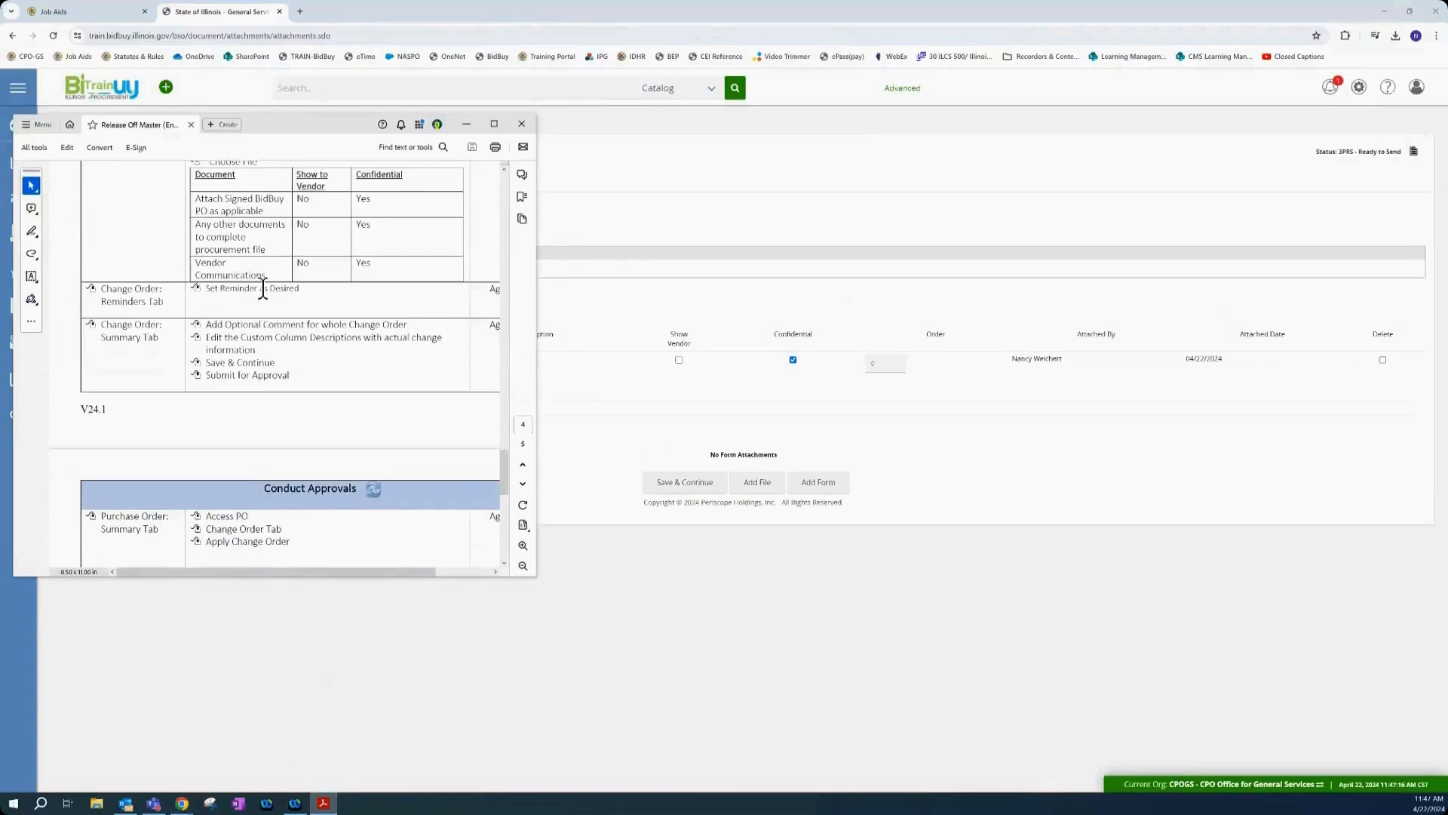
scroll(263, 288, down, 1)
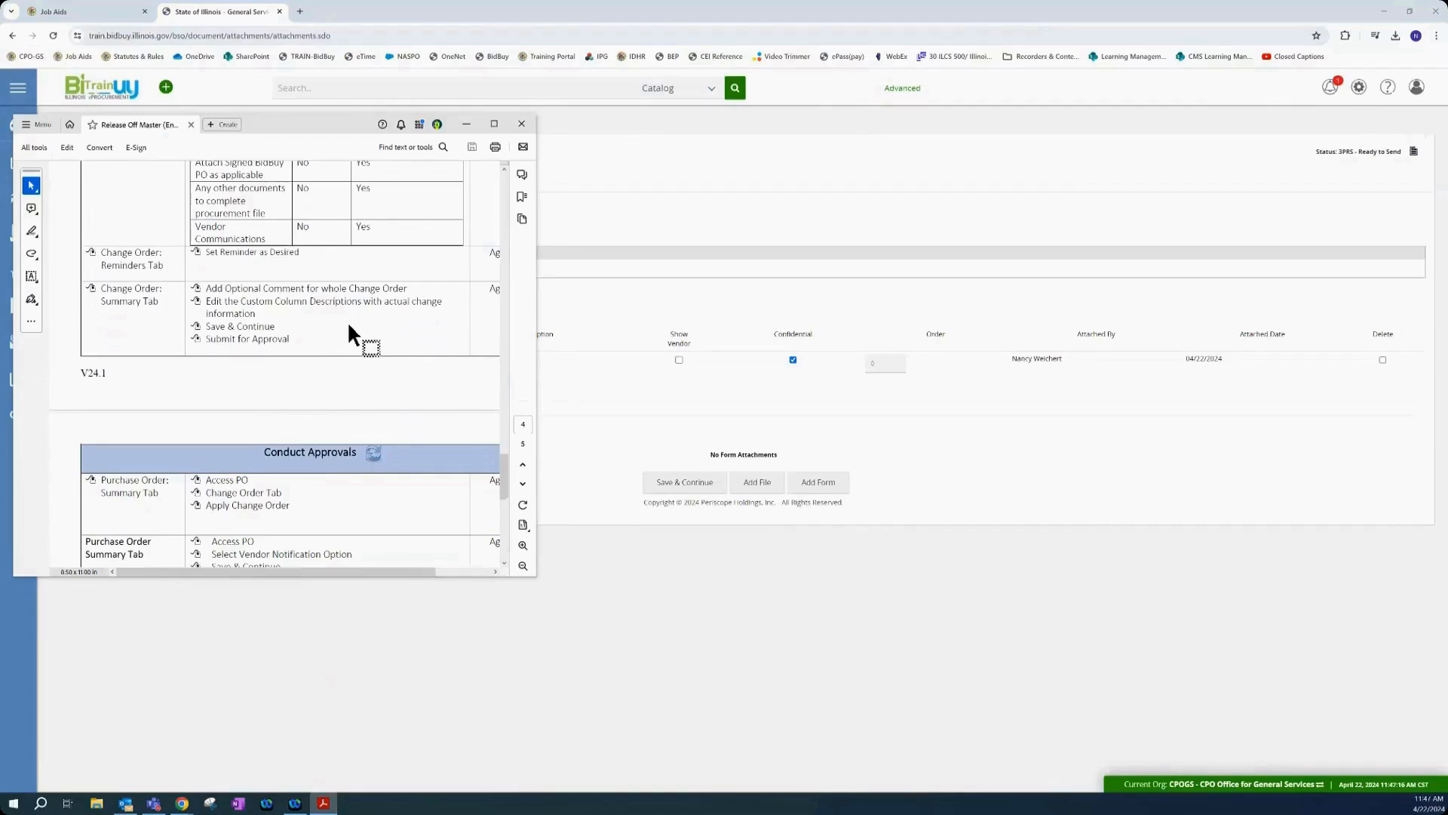
- Review the change order summary and submit the change order for approval using Automatic approval
click(594, 217)
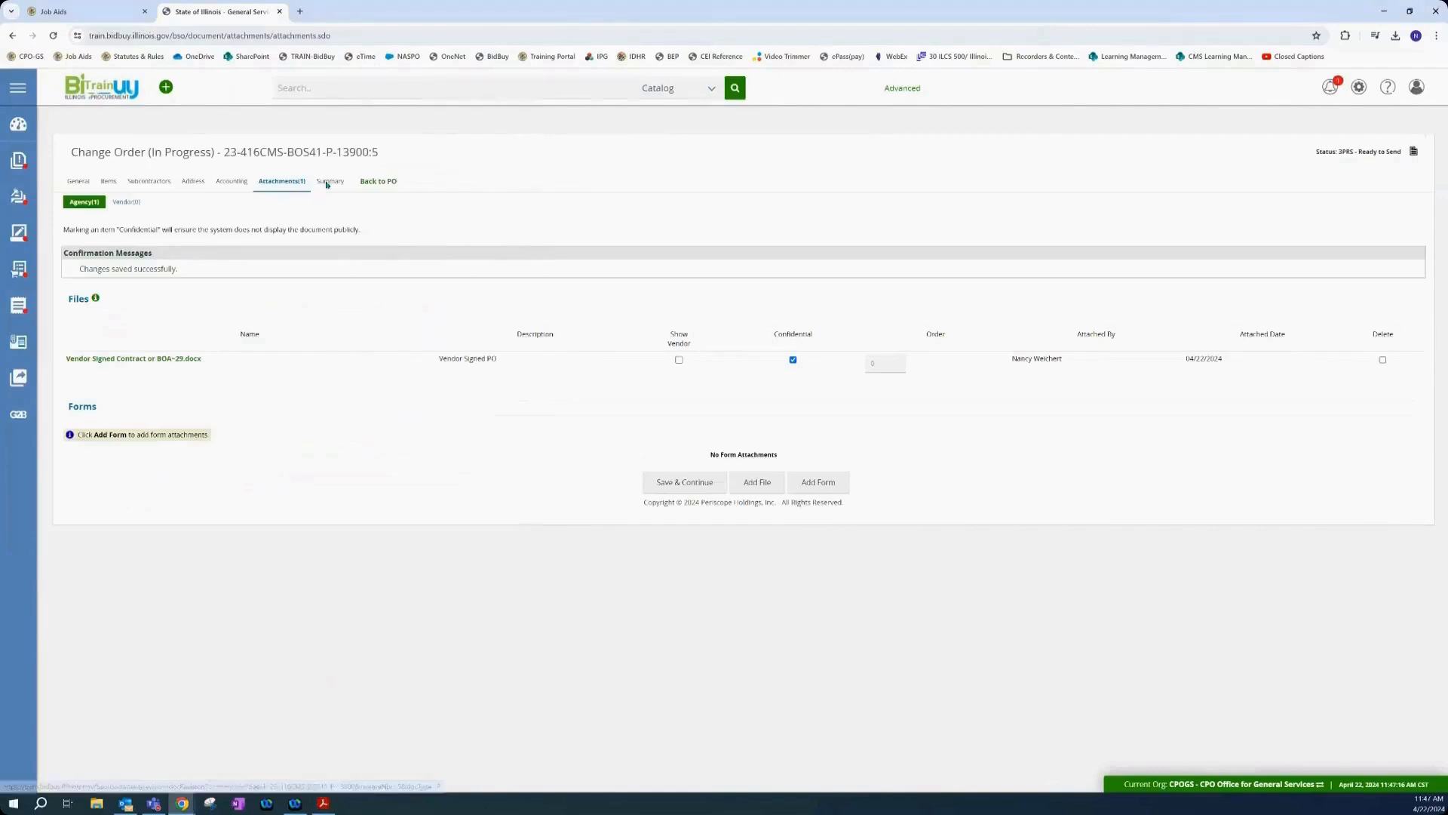
click(327, 183)
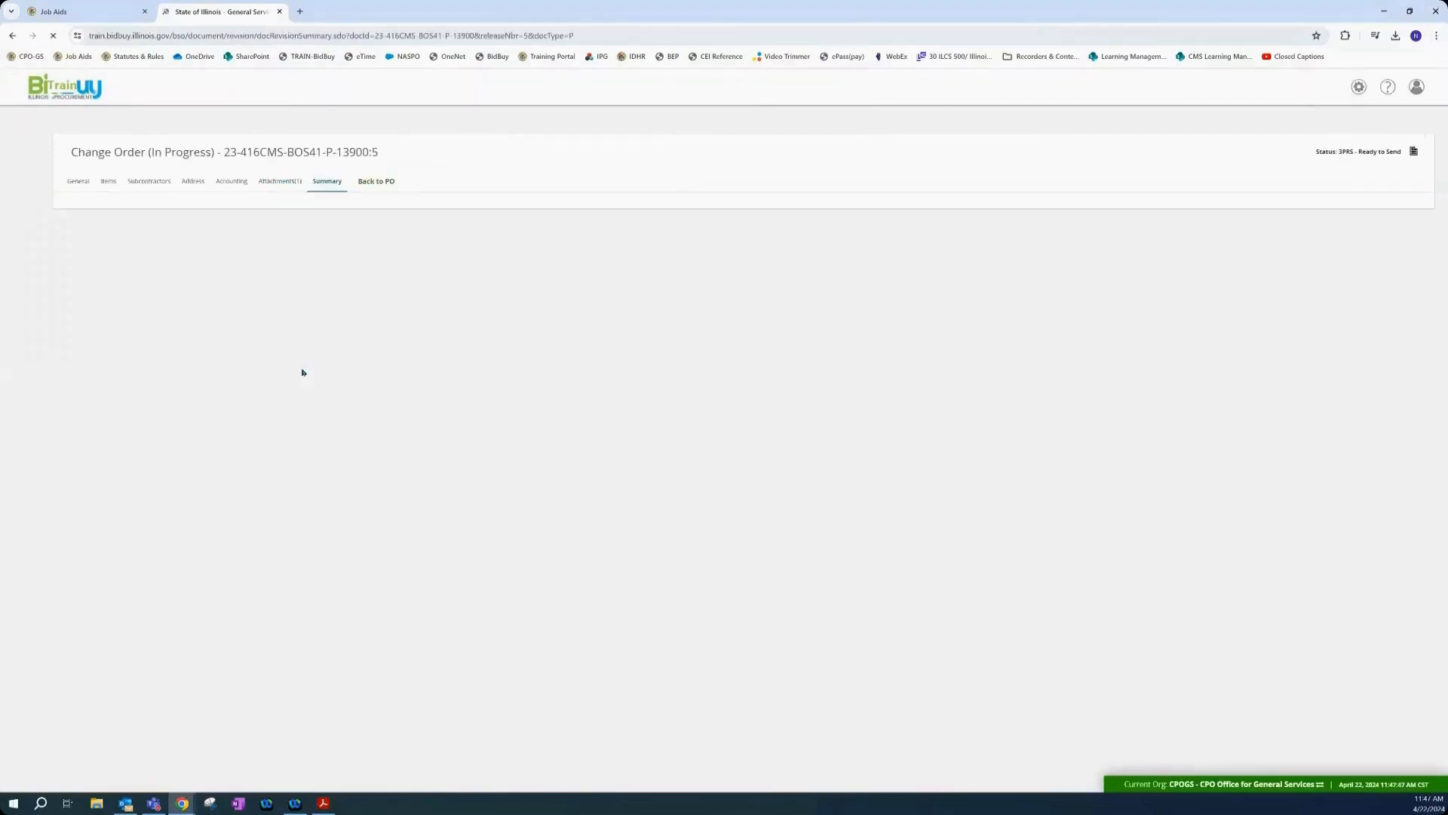
scroll(303, 372, down, 1)
scroll(303, 371, down, 13)
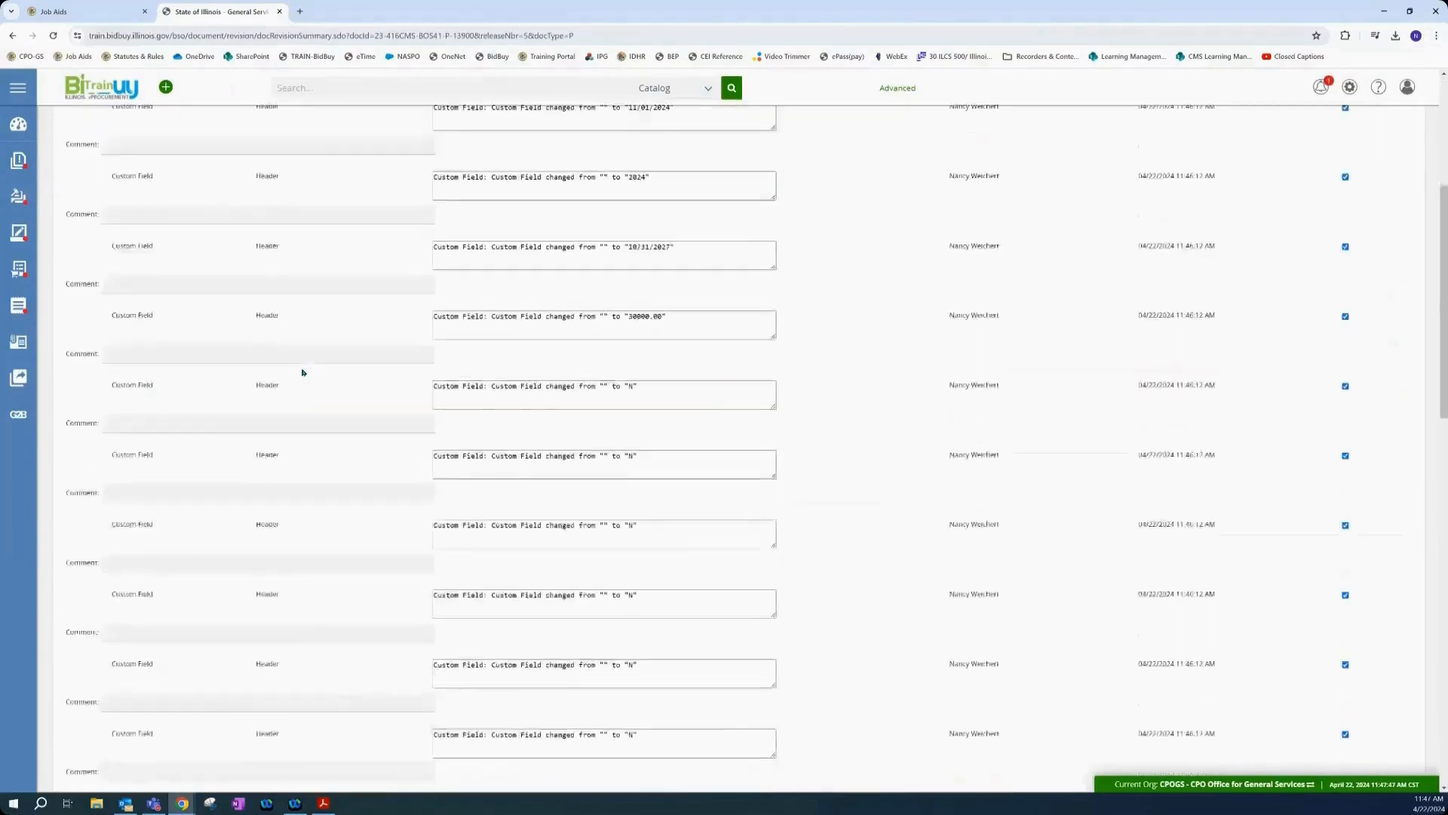
scroll(303, 372, down, 6)
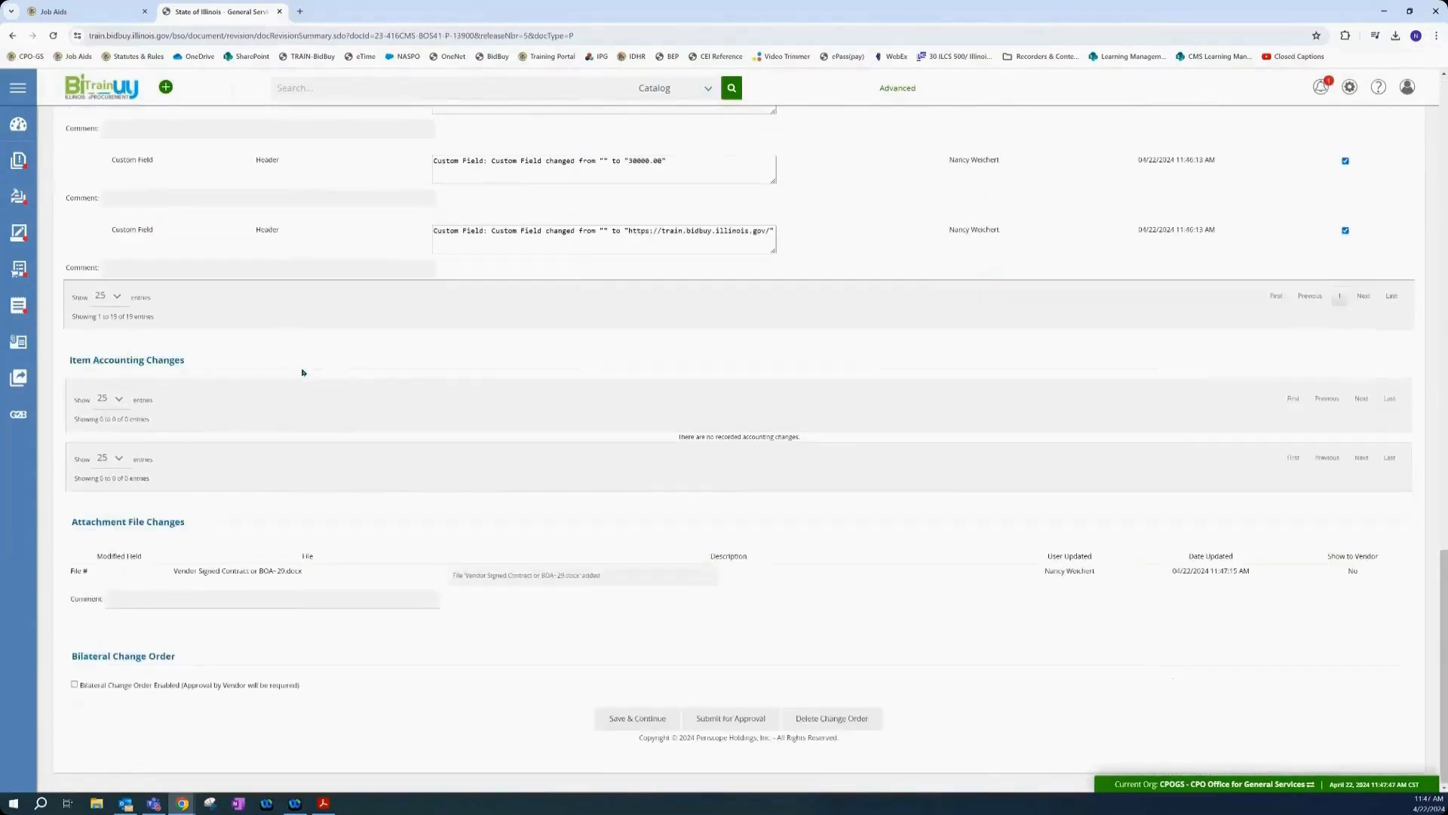
click(725, 719)
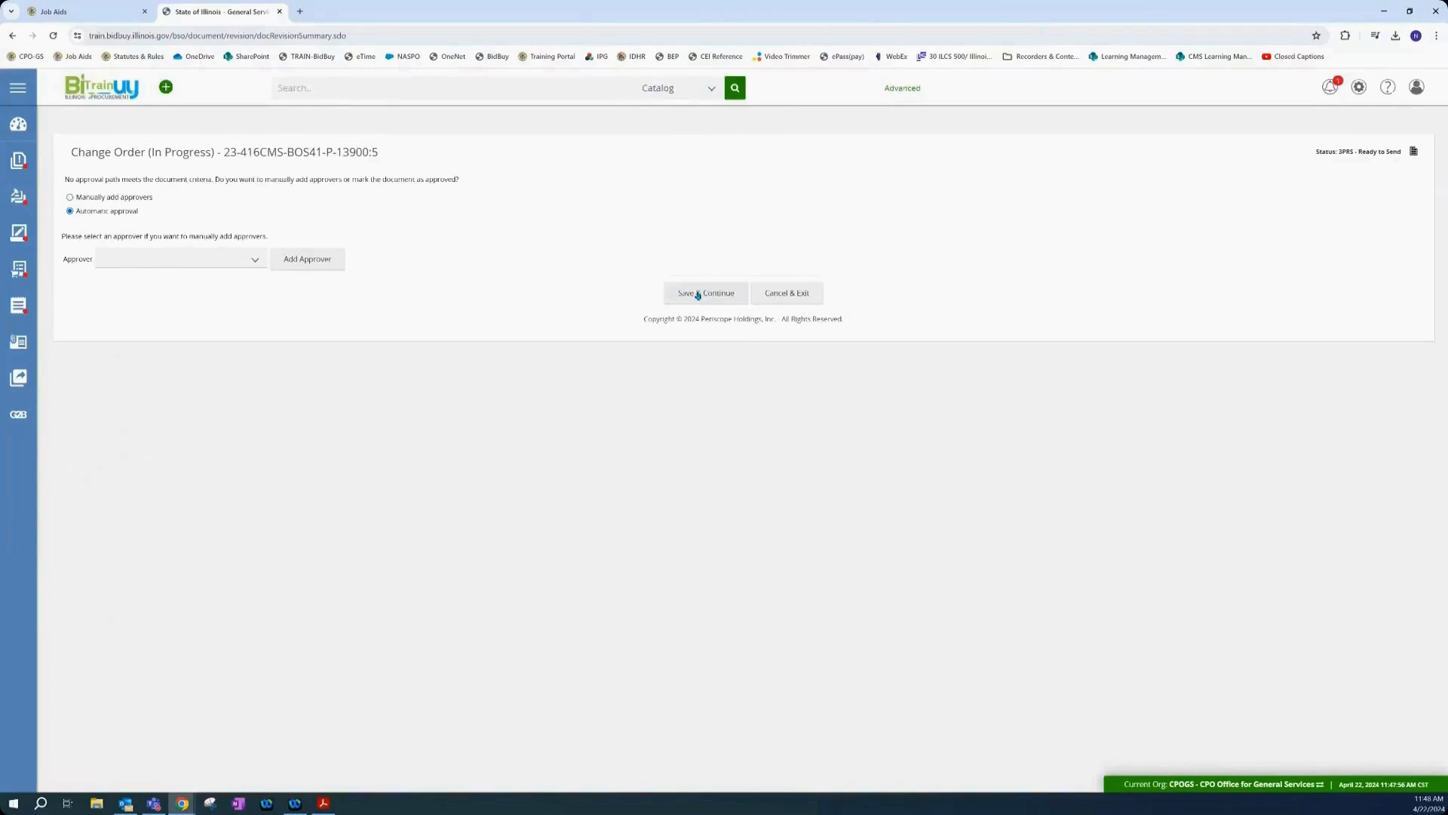
click(698, 295)
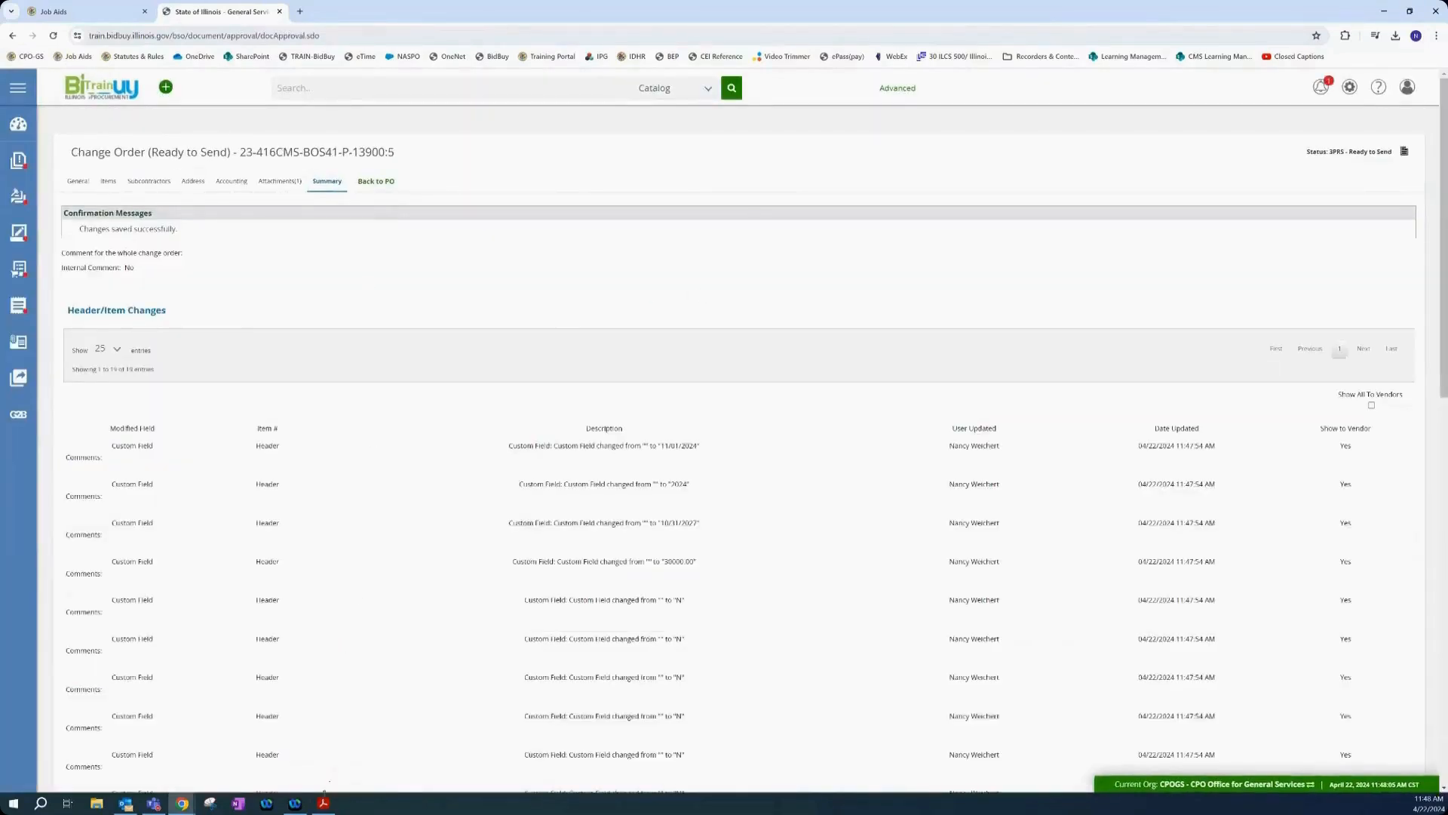
- Following the job aid's Conduct Approvals section, return to the purchase order and apply its ready-to-send change order
click(324, 802)
scroll(196, 342, down, 1)
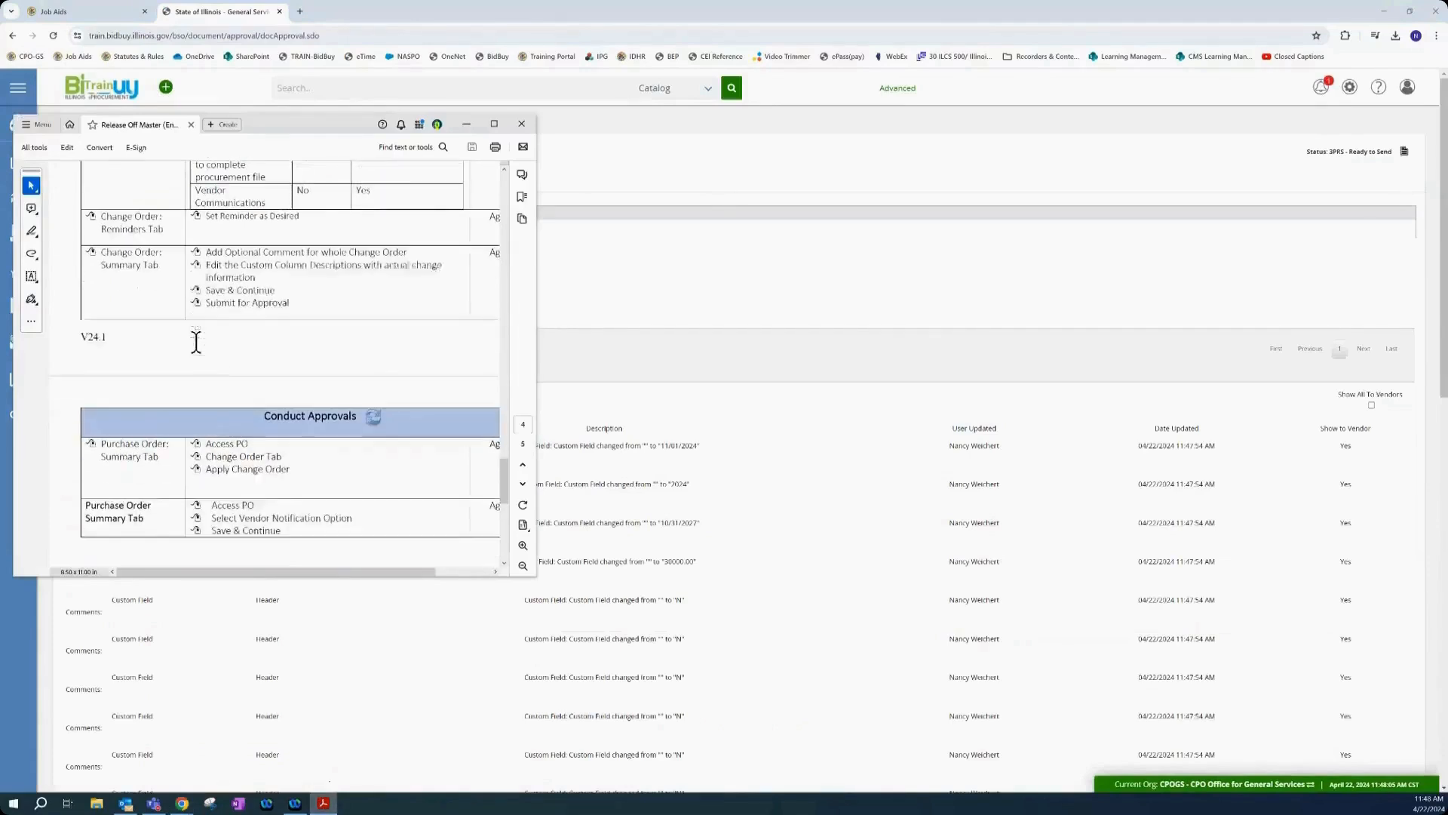
scroll(196, 342, down, 4)
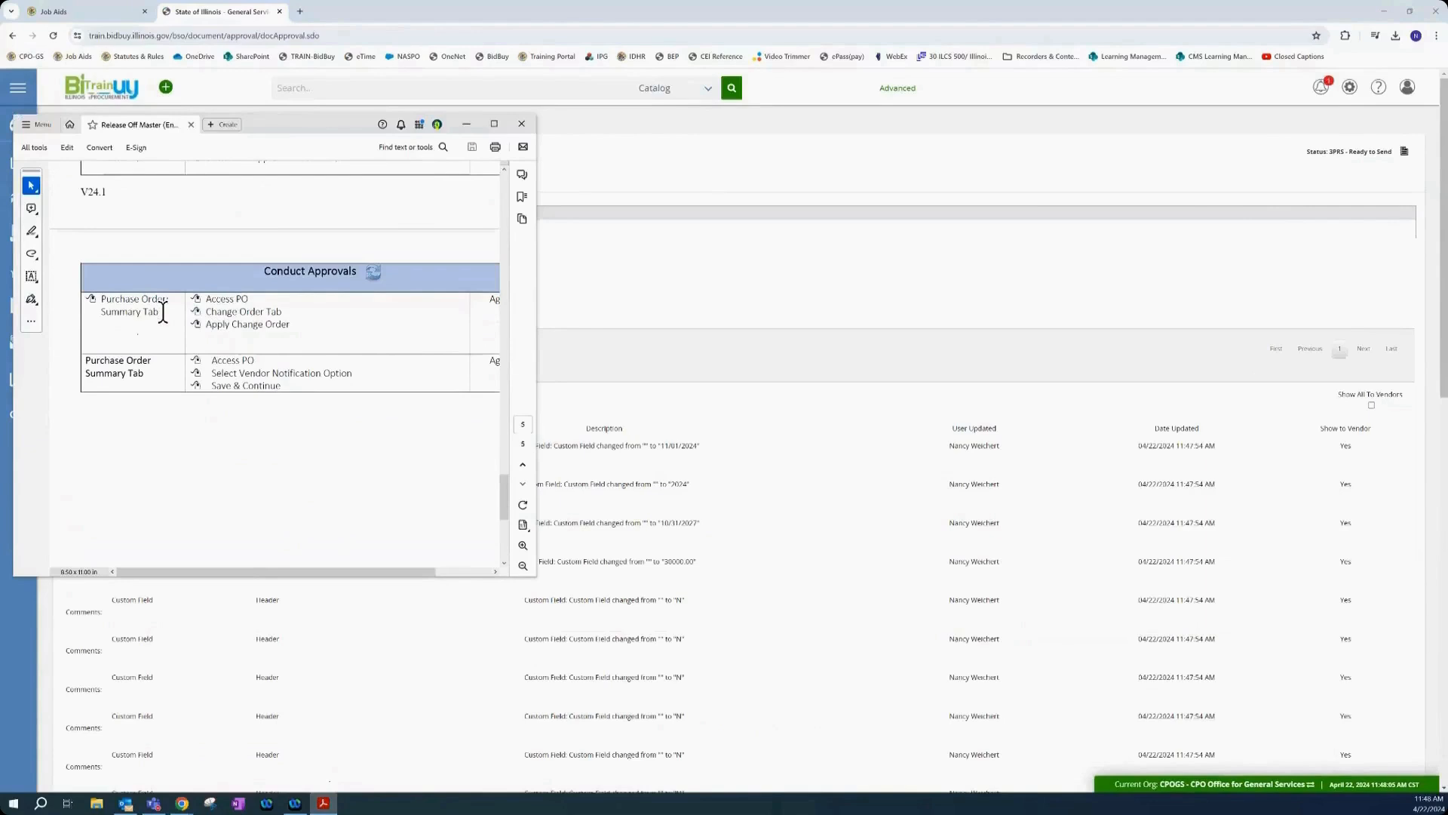
click(641, 232)
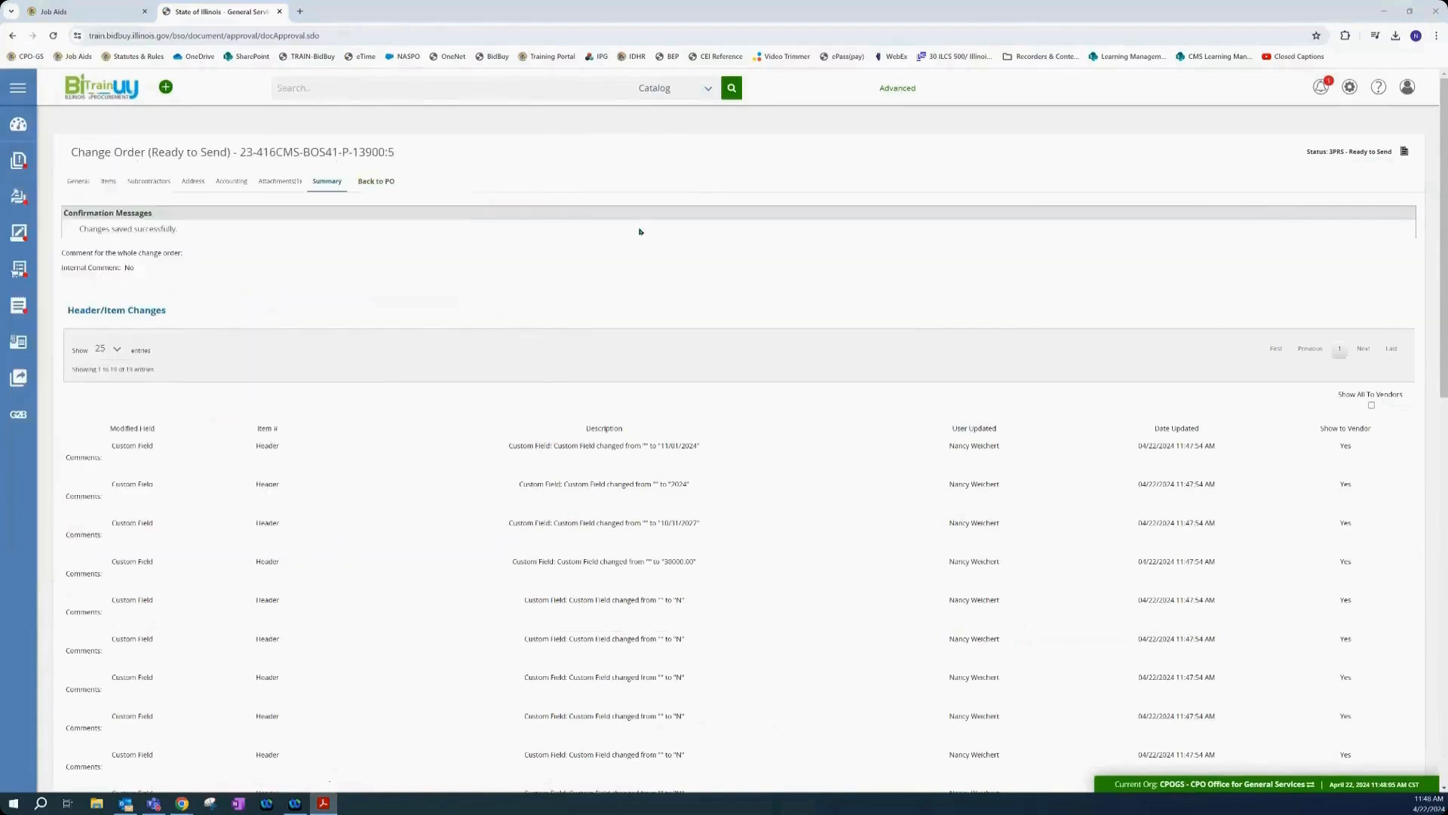
click(383, 181)
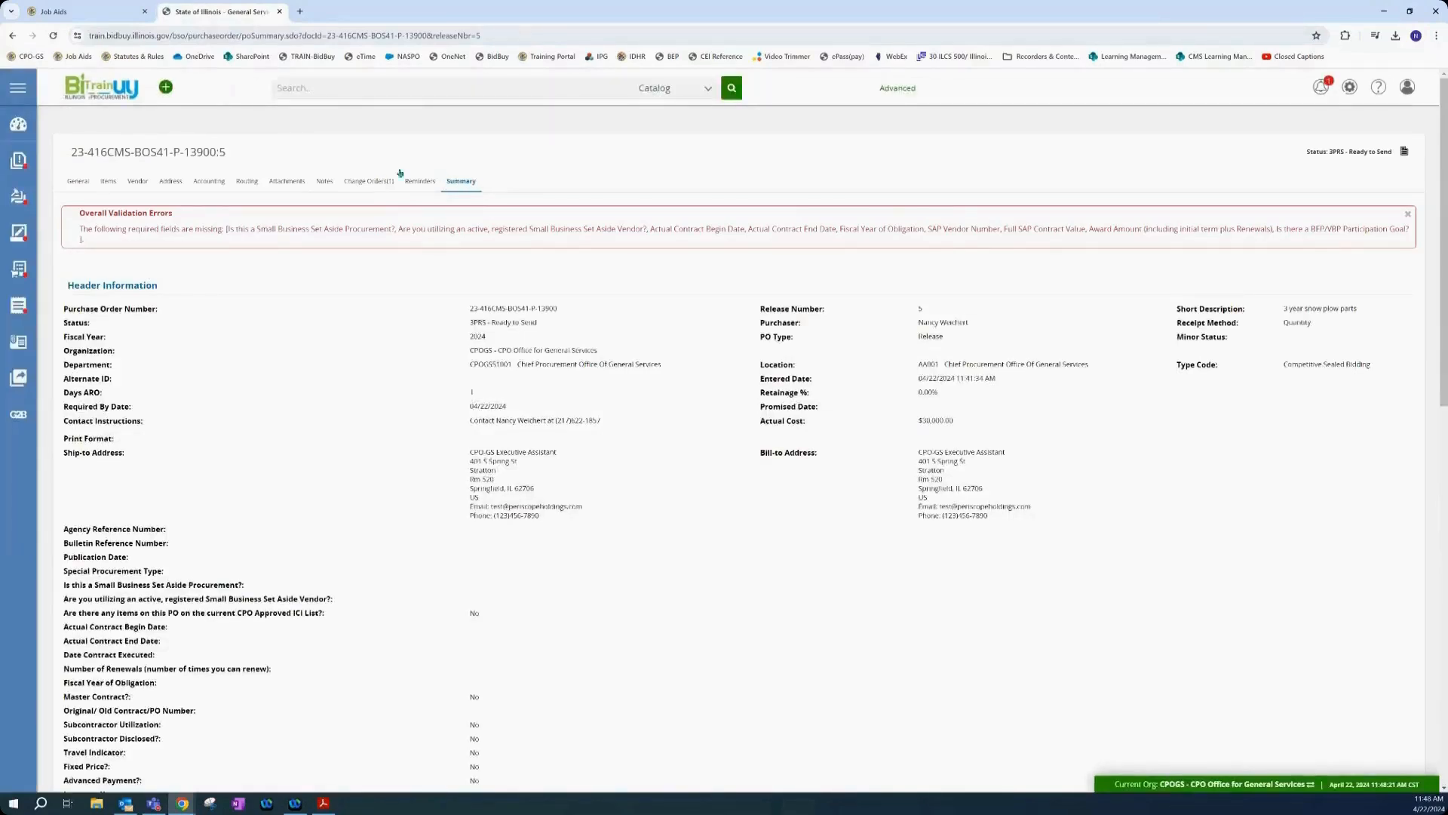
click(368, 181)
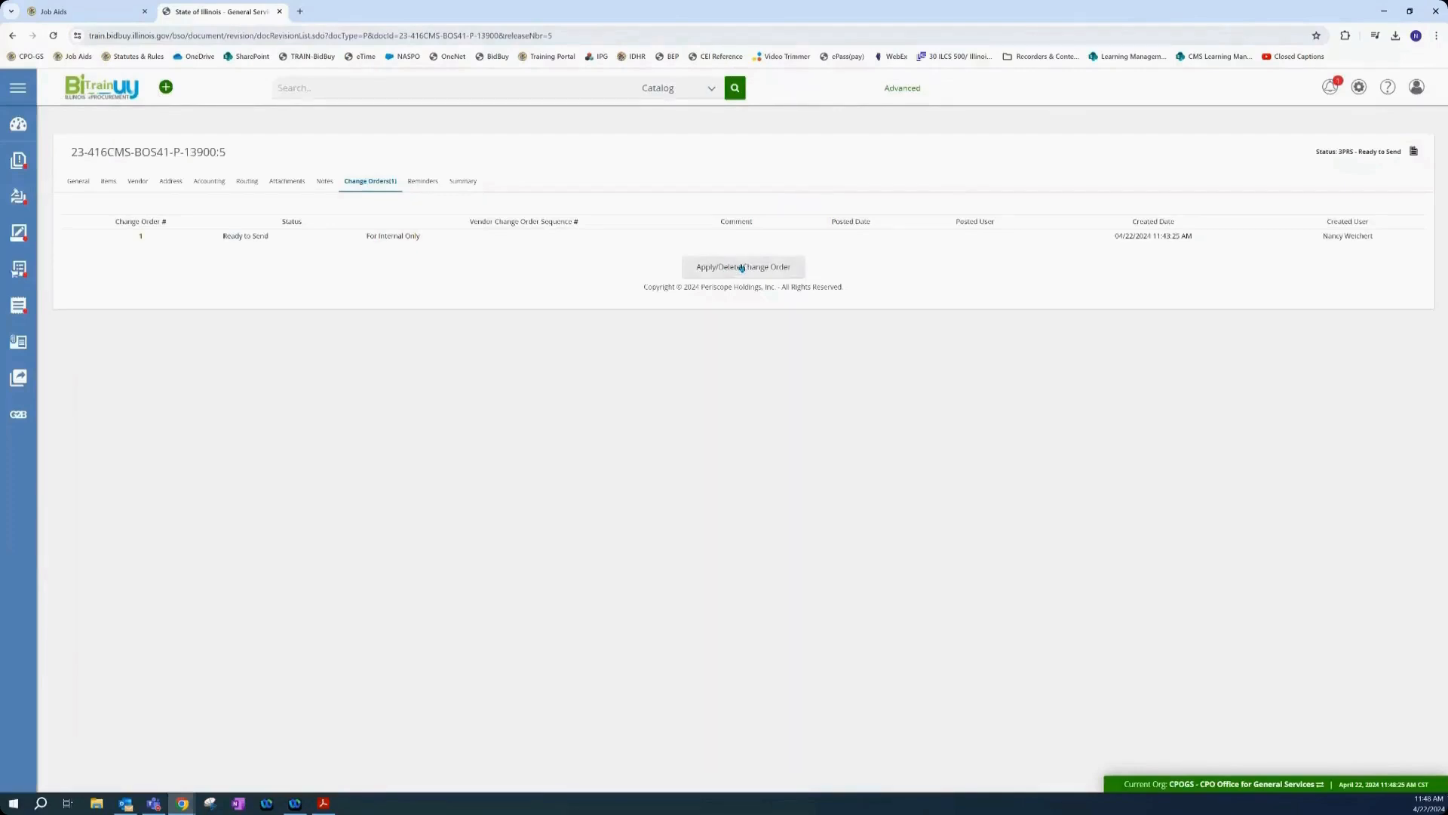
click(741, 268)
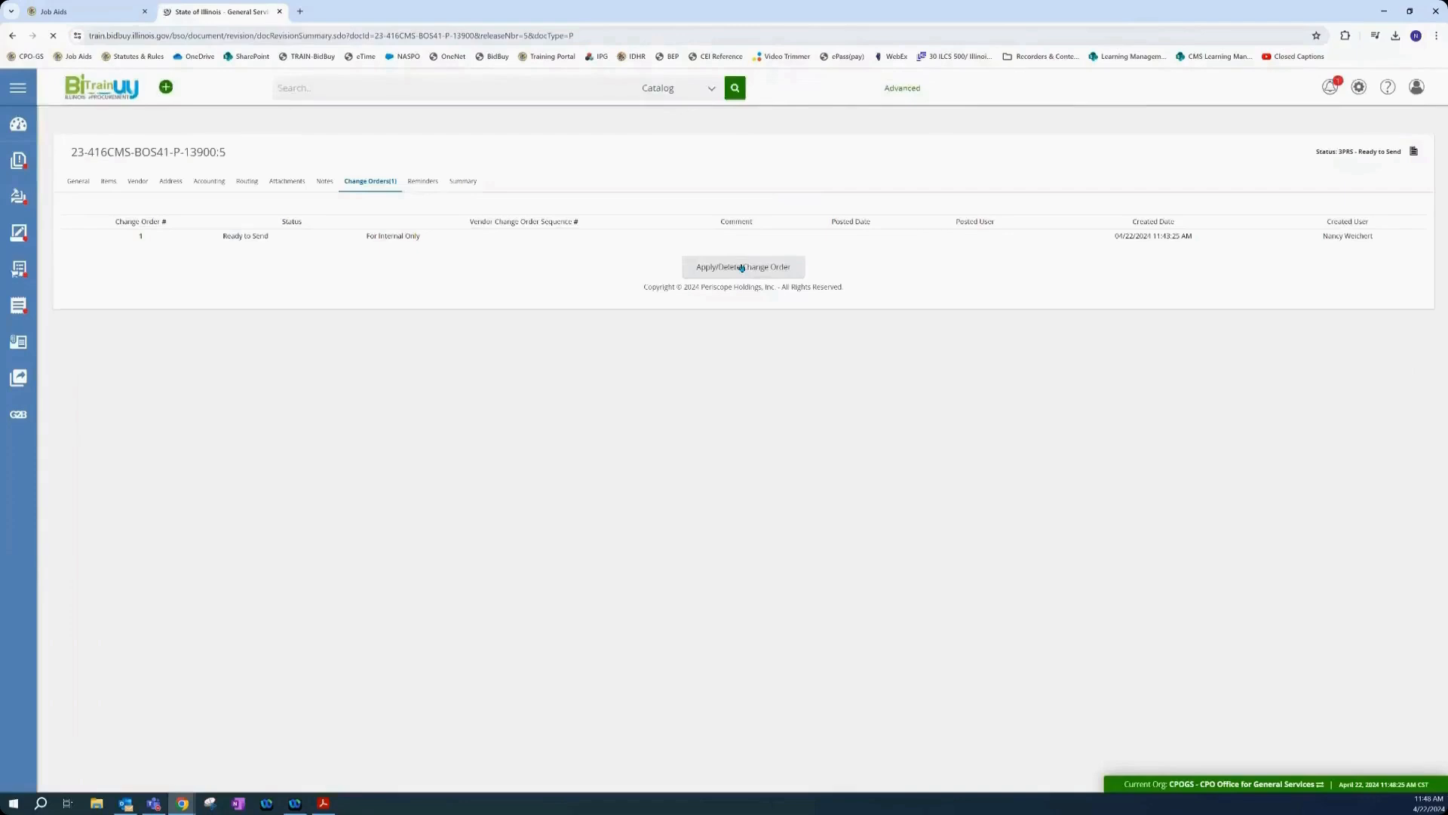
scroll(701, 313, down, 10)
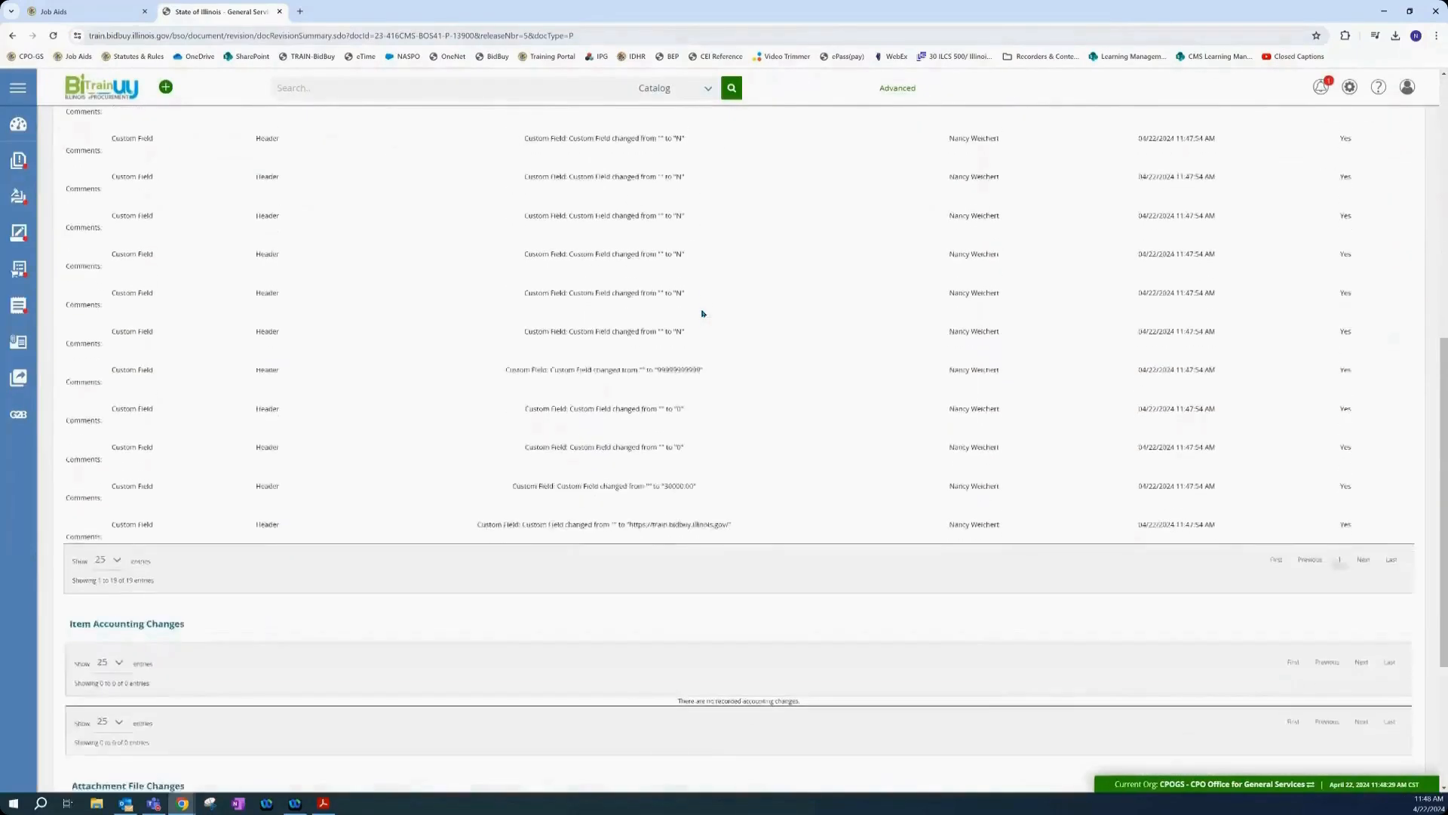
scroll(701, 313, down, 3)
click(670, 724)
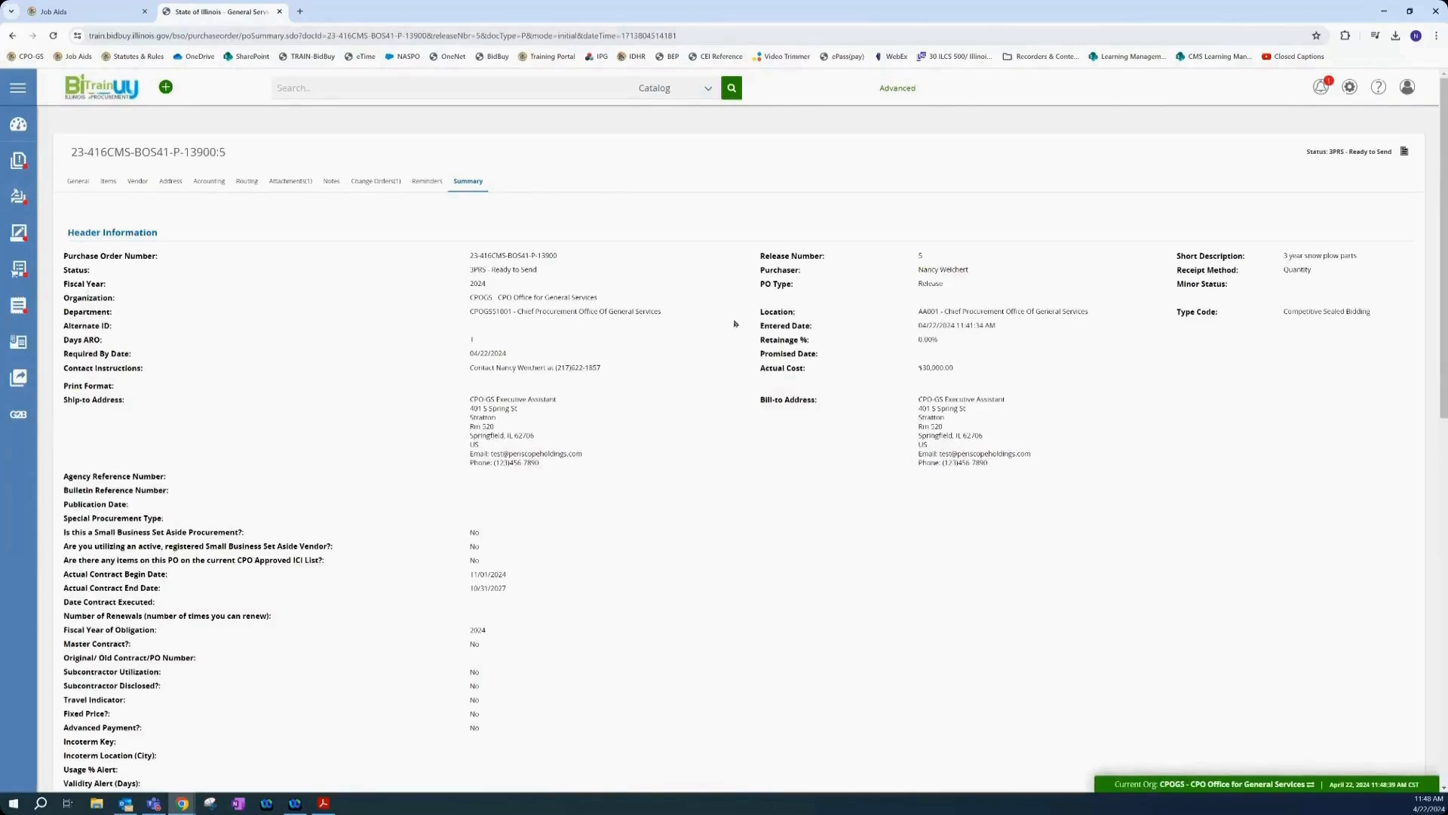
- Issue the purchase order with Send Email and Notify Vendor per the job aid, checking its status history before and after sending
click(1404, 152)
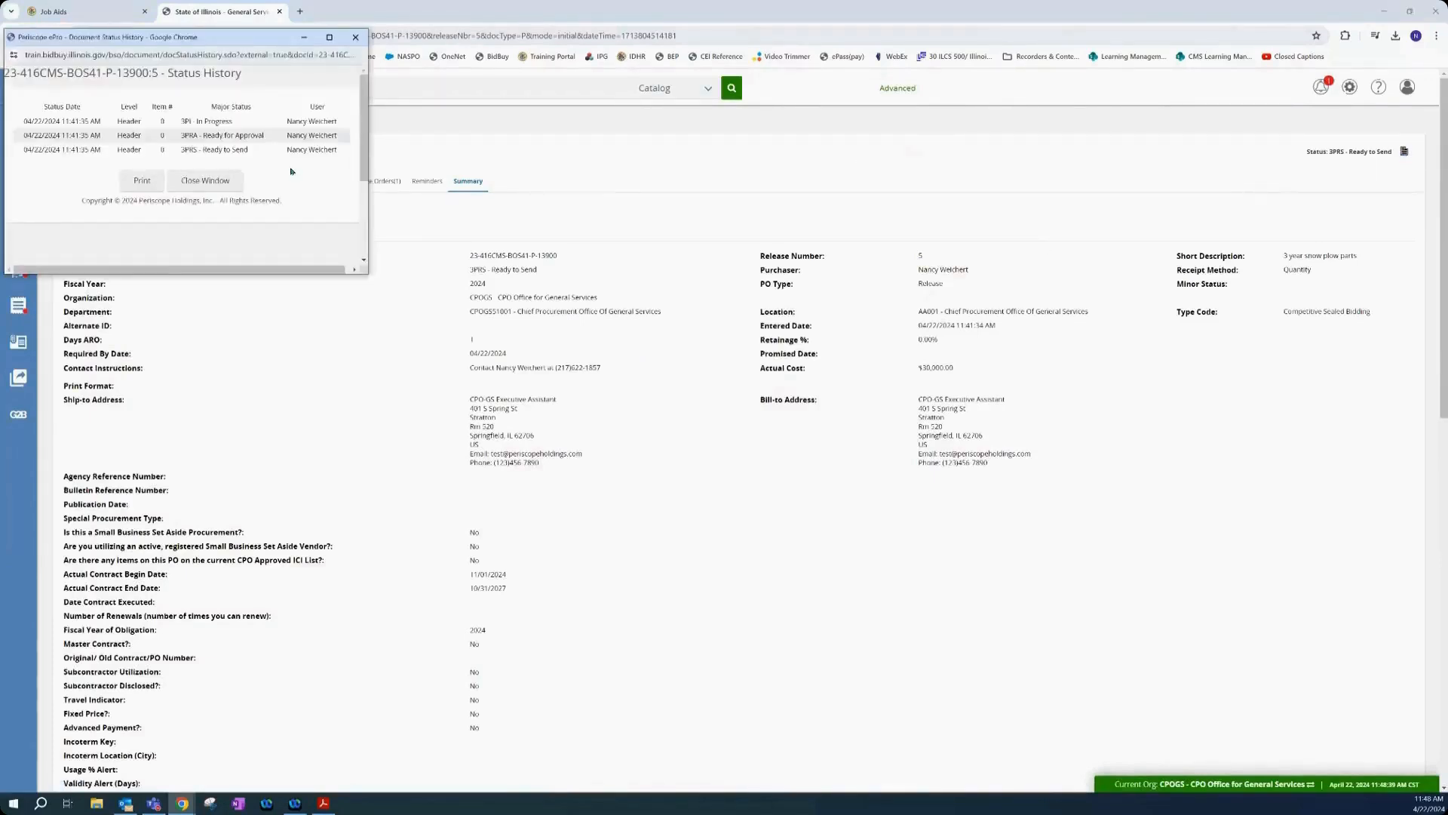
click(355, 37)
click(322, 802)
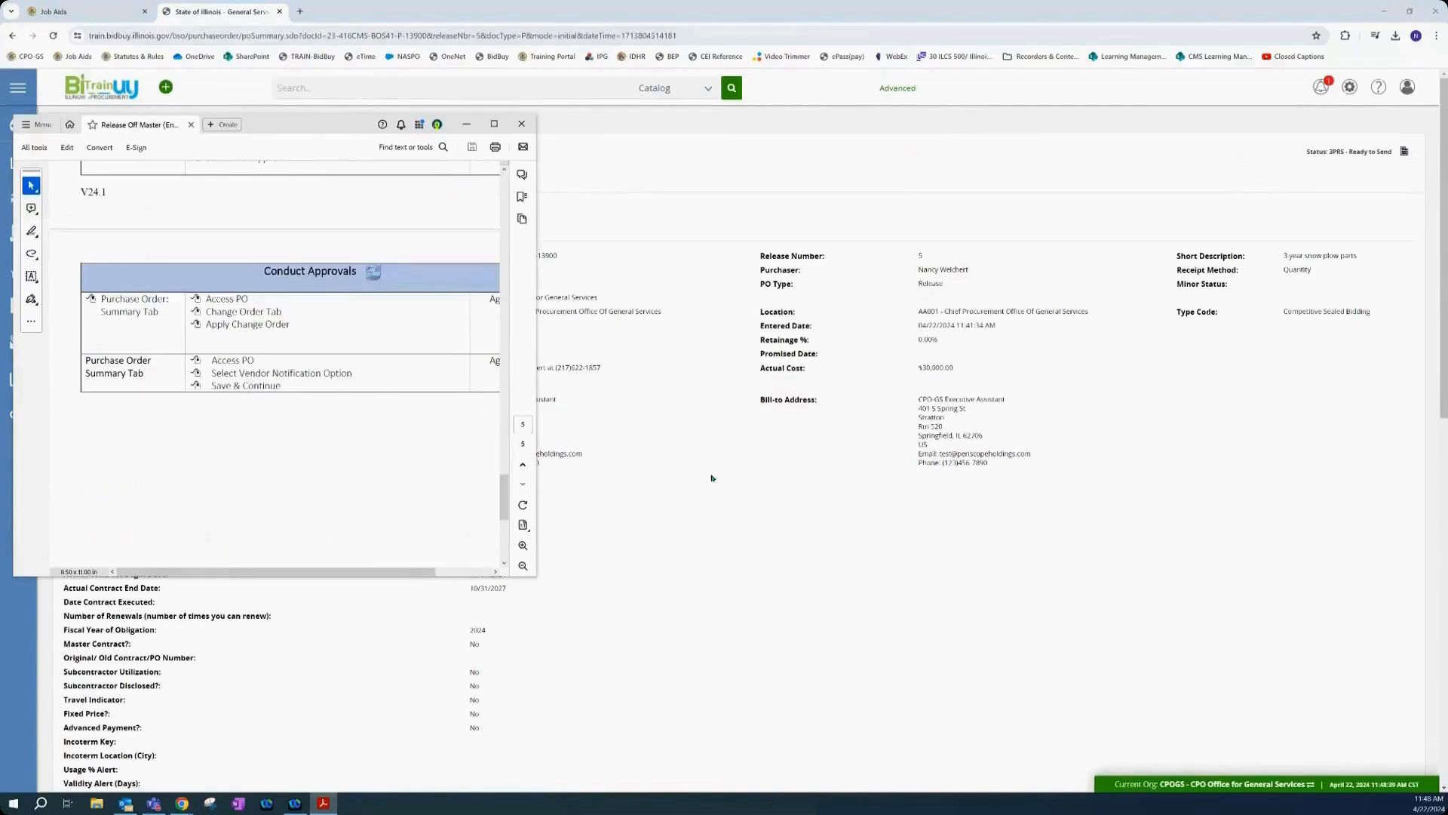
click(718, 517)
scroll(721, 521, down, 10)
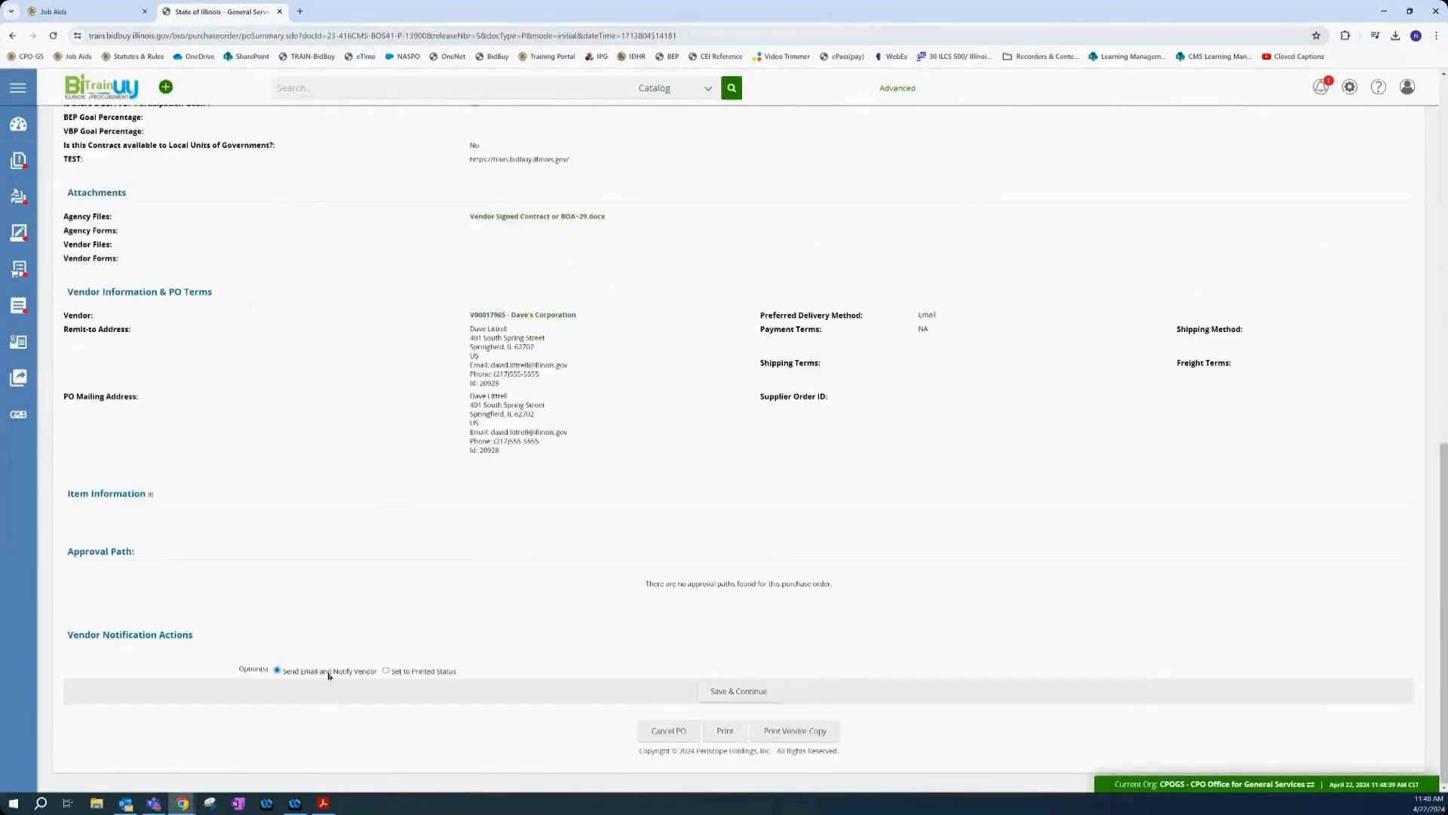
click(743, 692)
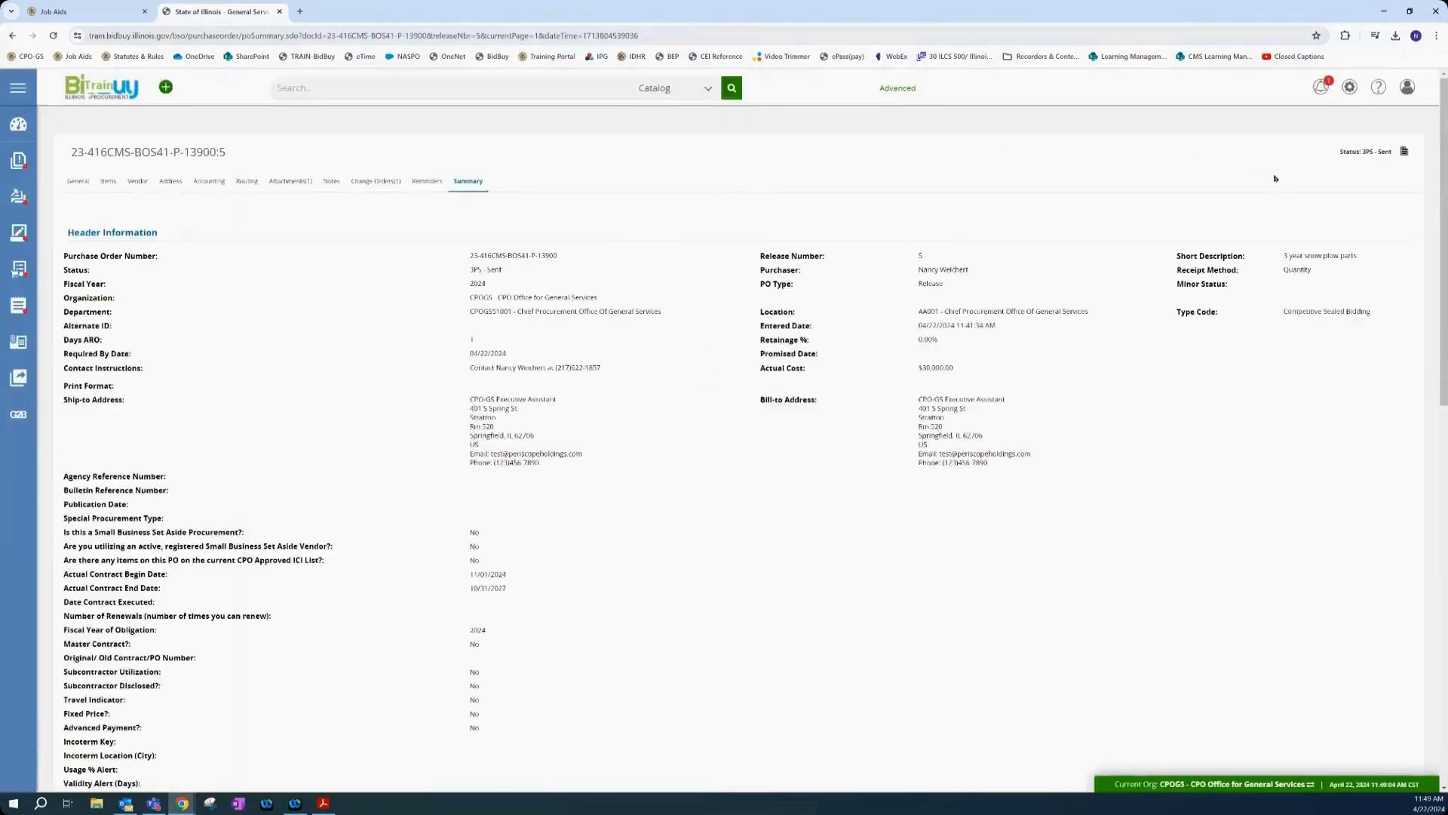
click(1404, 152)
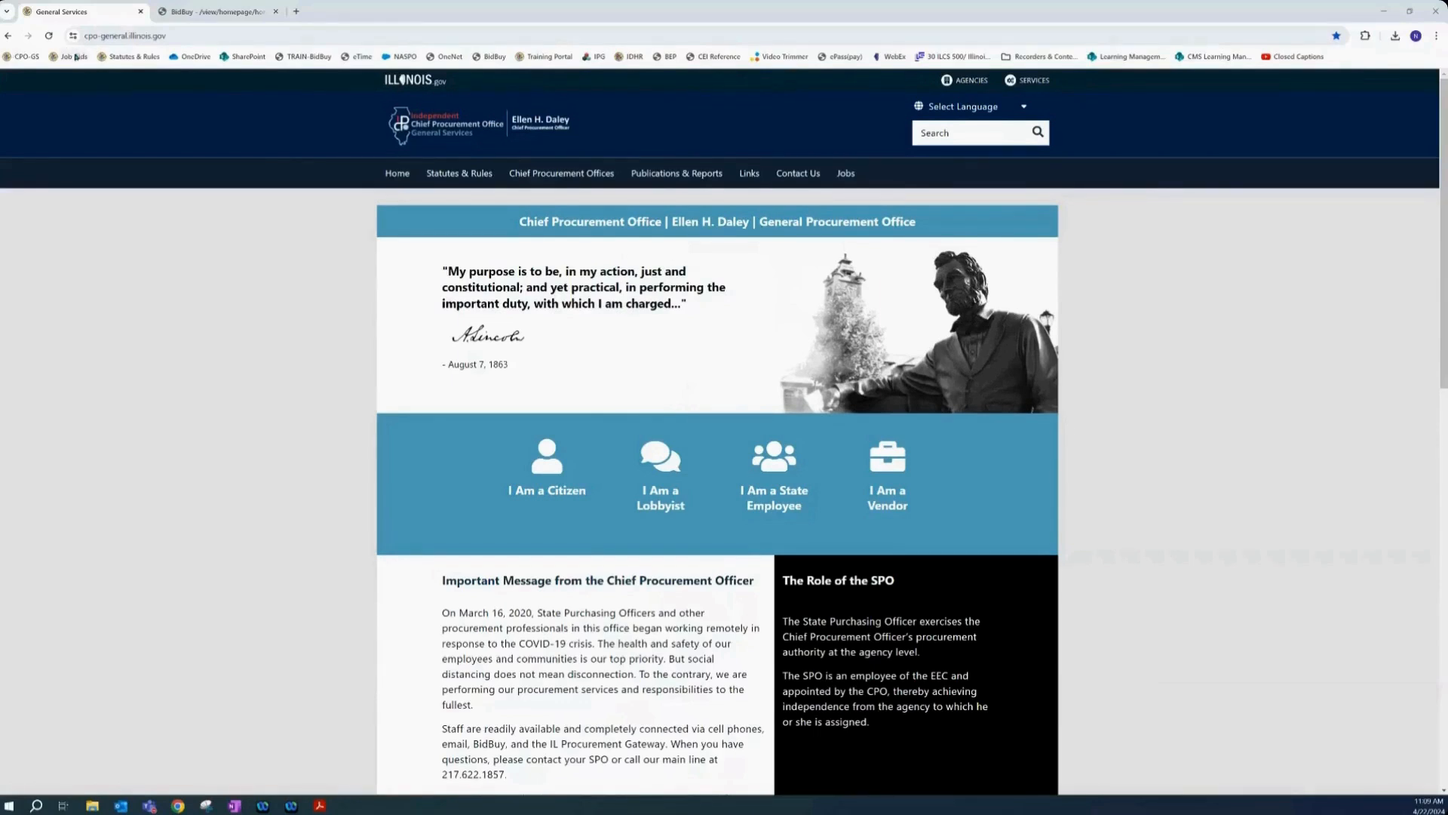
- Open the BidBuy Job Aids page from the Chief Procurement Office General Services website
scroll(405, 385, down, 10)
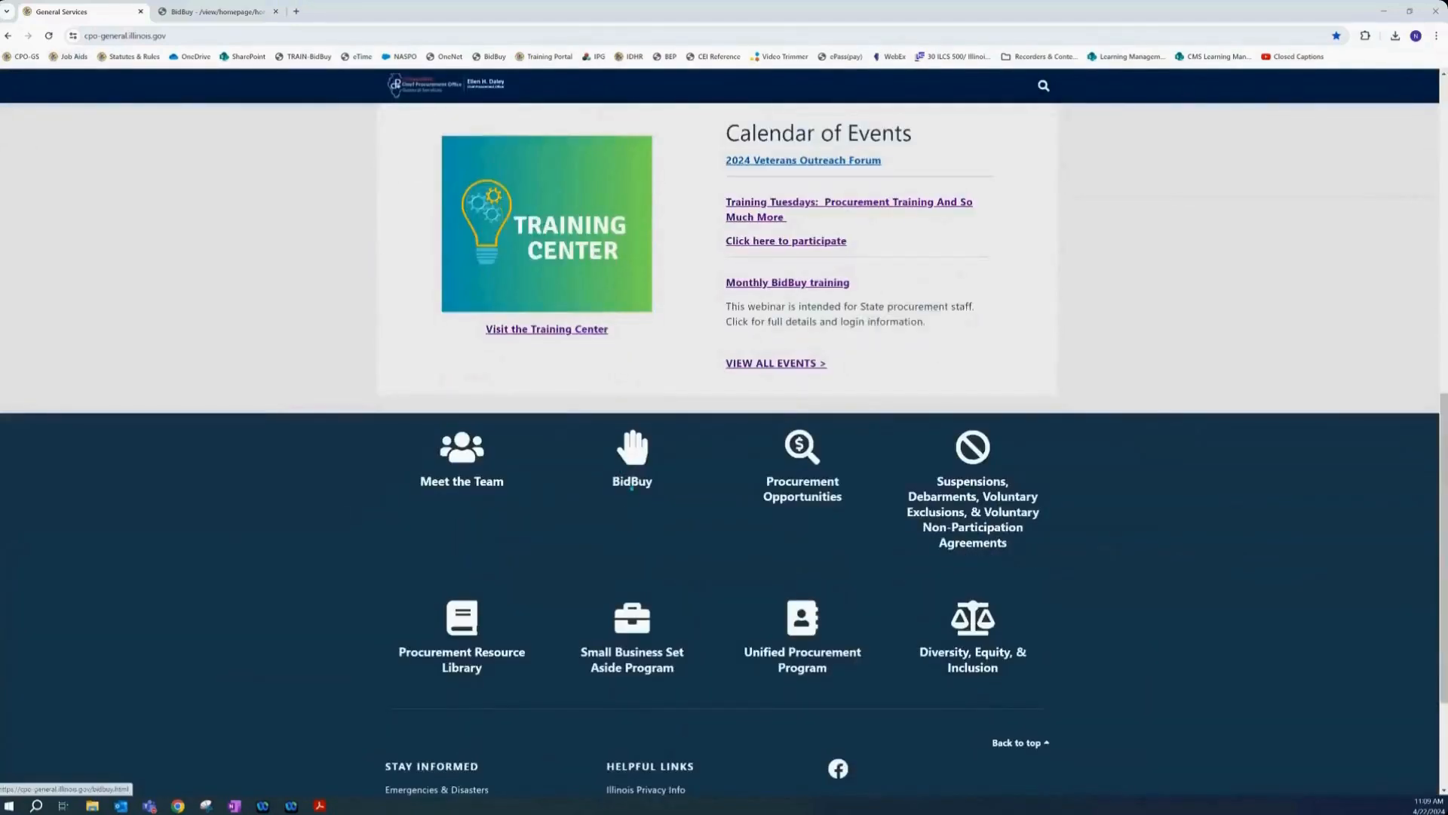
click(634, 456)
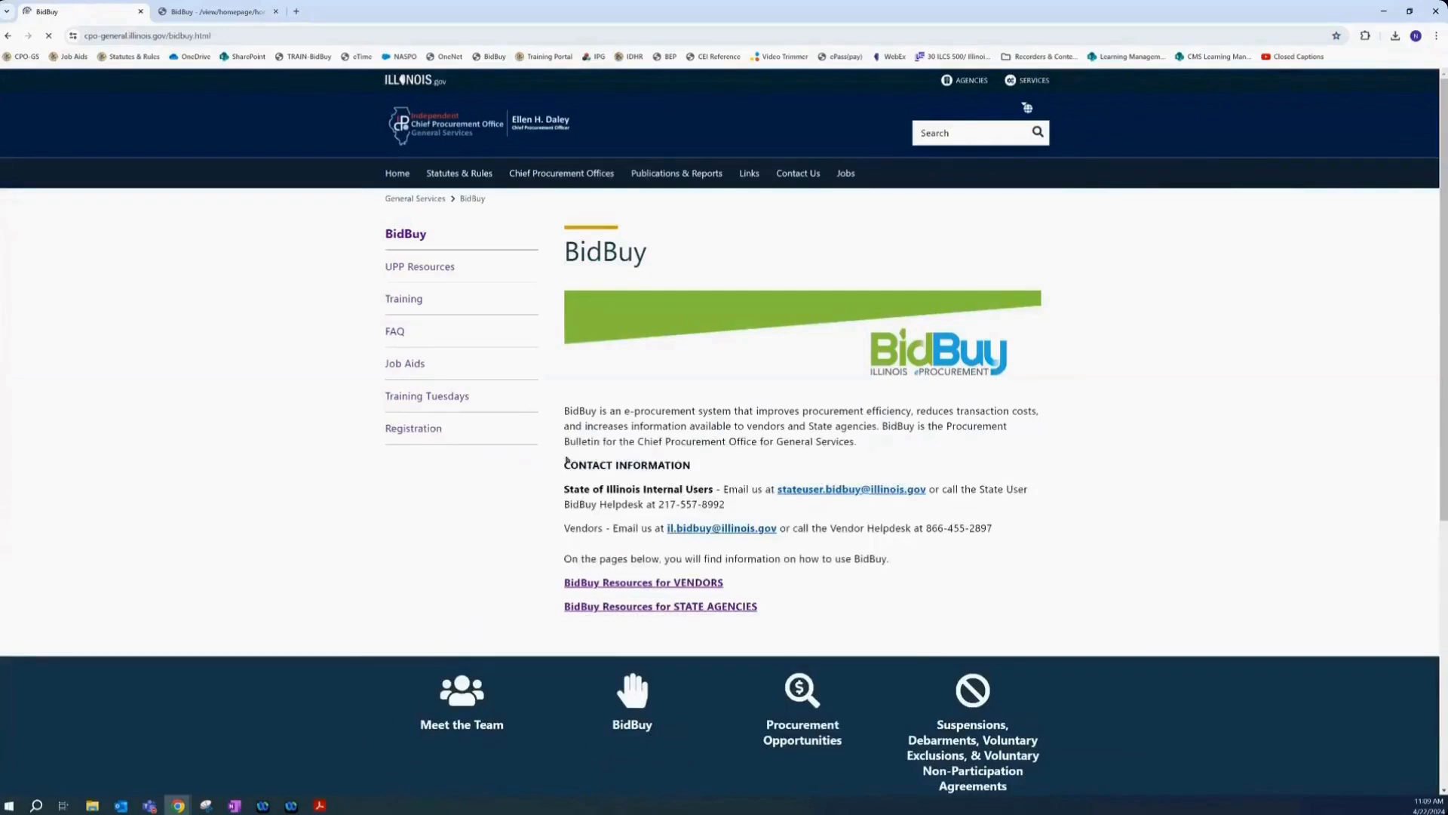
click(409, 365)
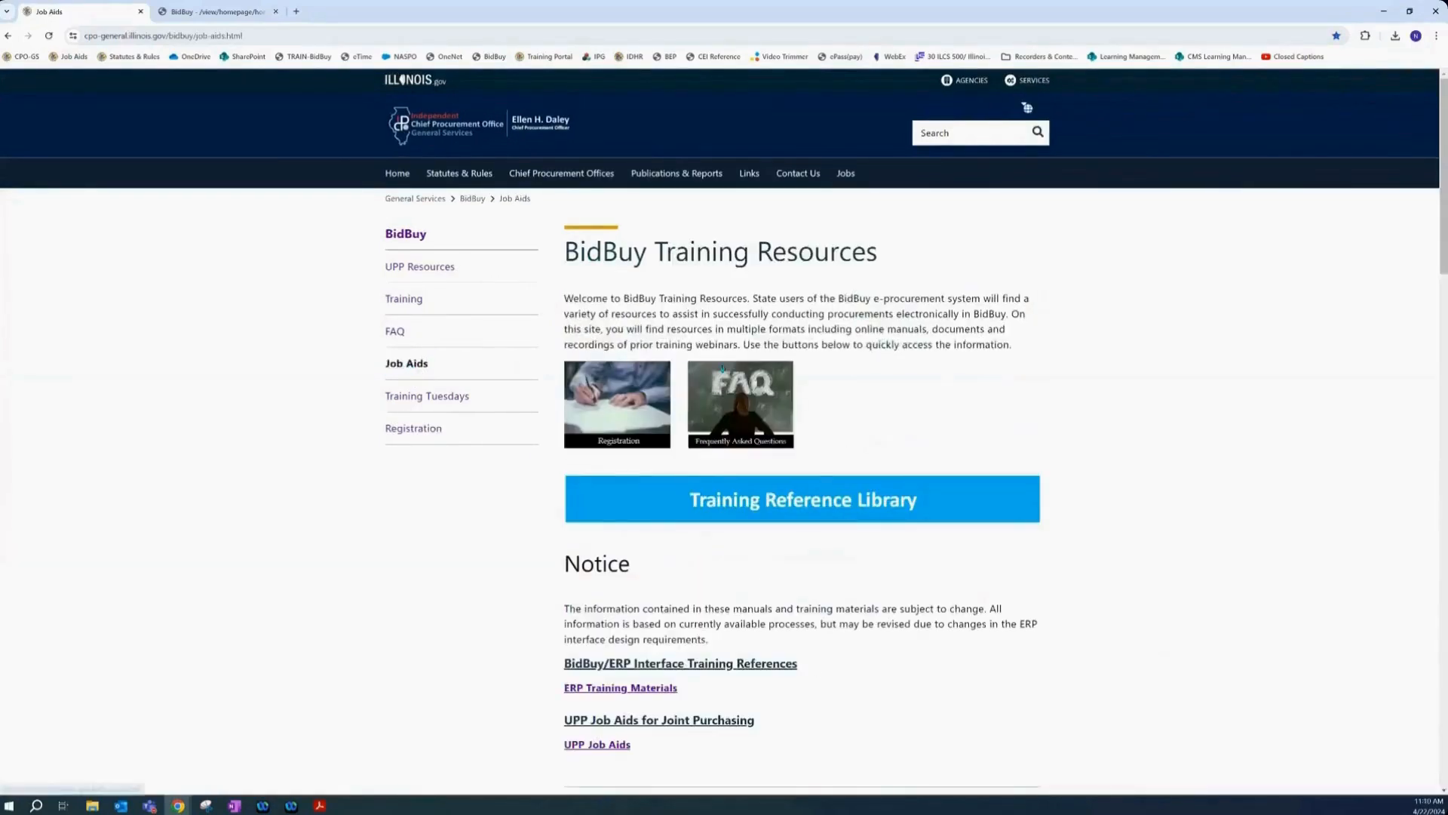
- Filter the training reference library to Release Off Masters and open the Release off Master G2B Punchout v22.1 job aid
scroll(721, 364, down, 2)
scroll(720, 364, down, 3)
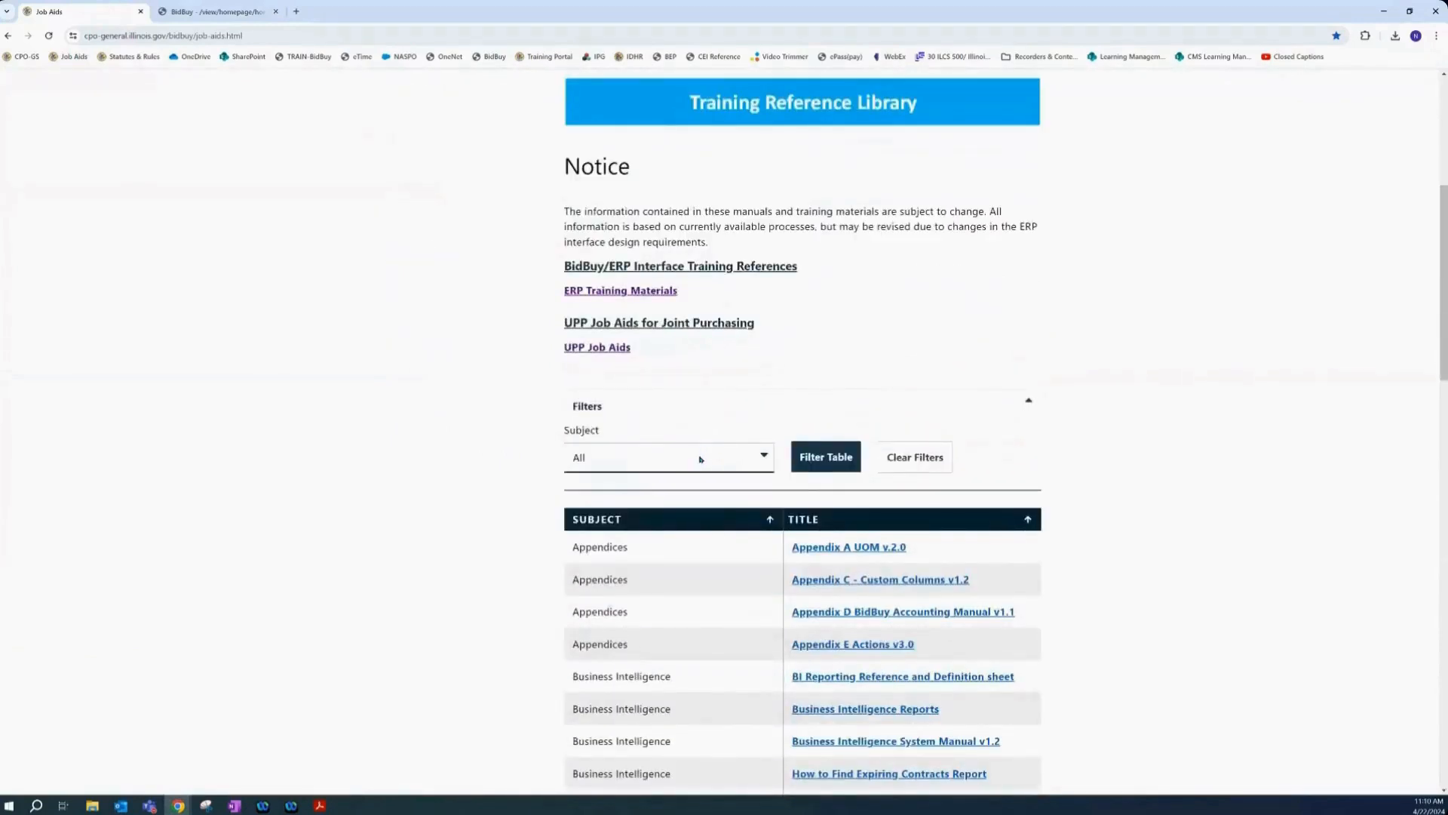
click(701, 459)
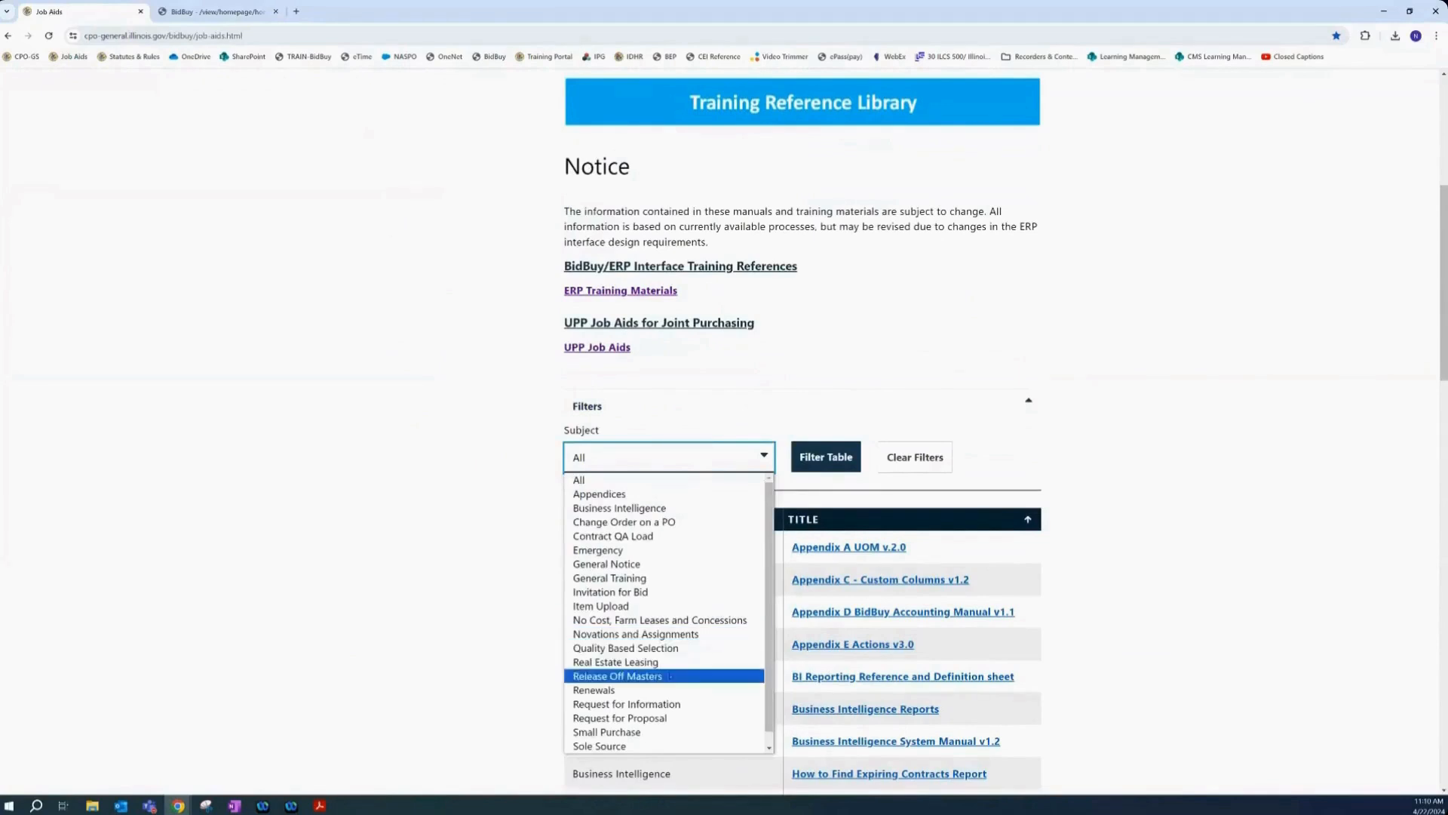
click(668, 675)
click(823, 457)
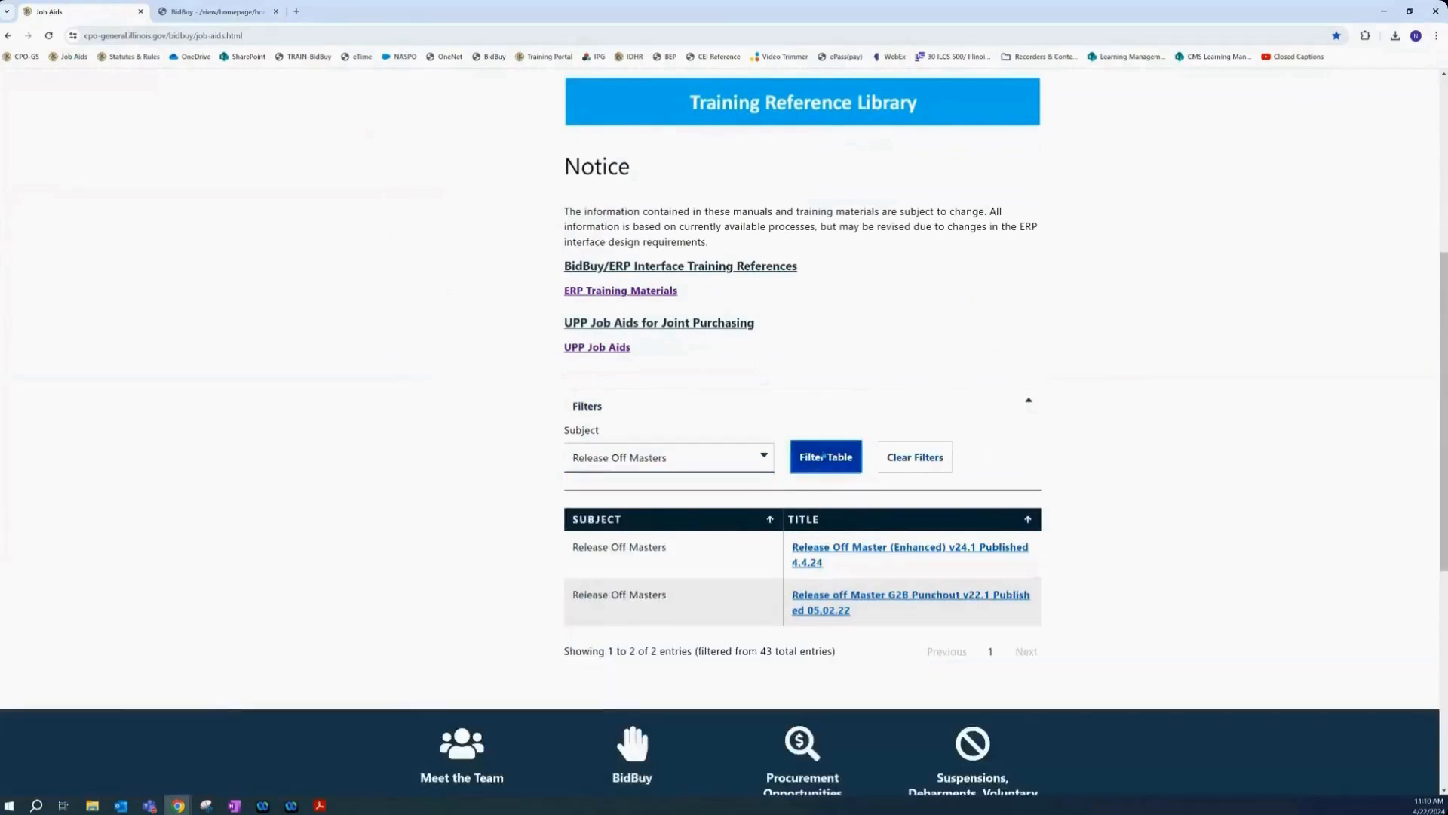
click(831, 600)
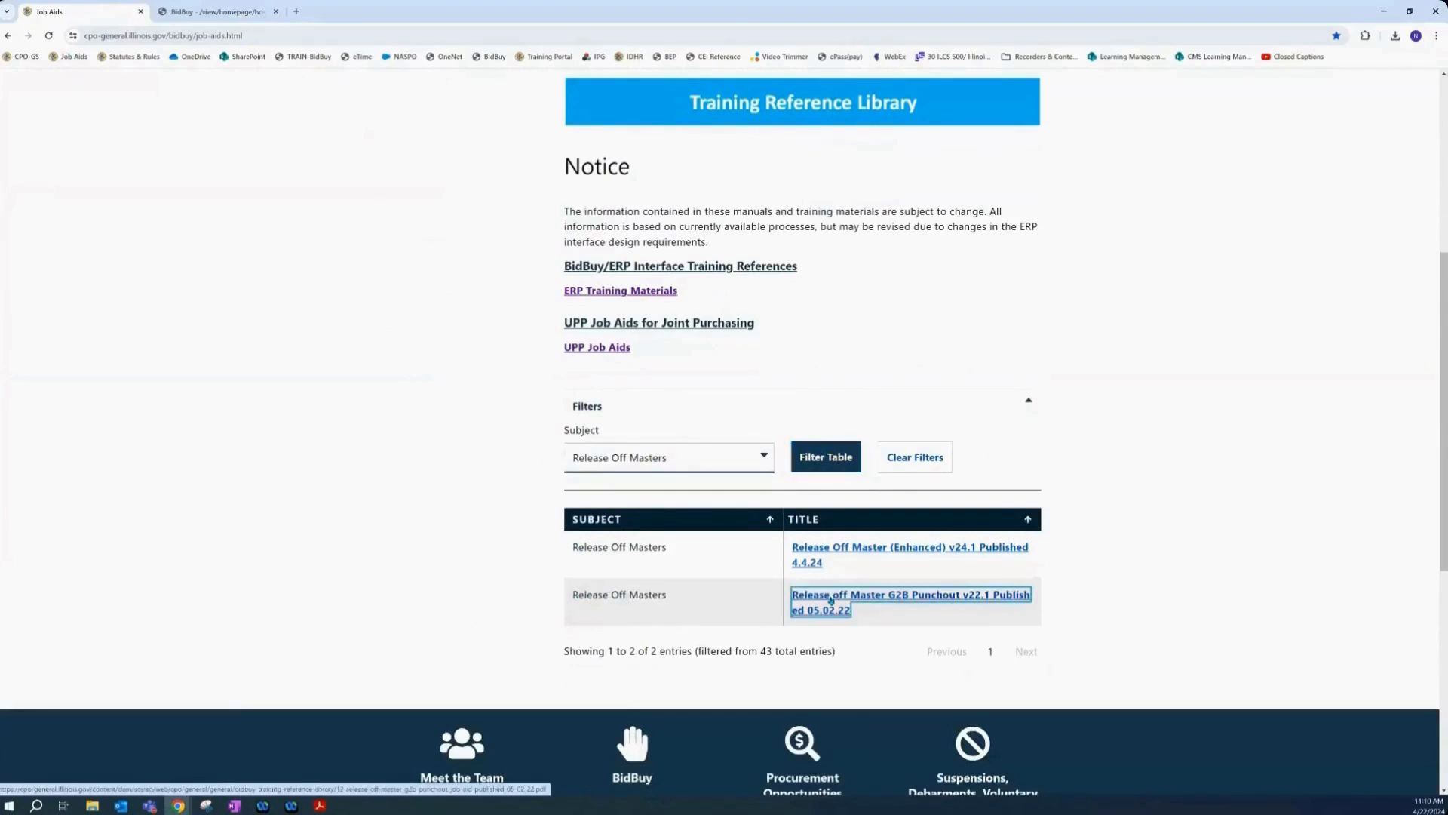
click(1243, 79)
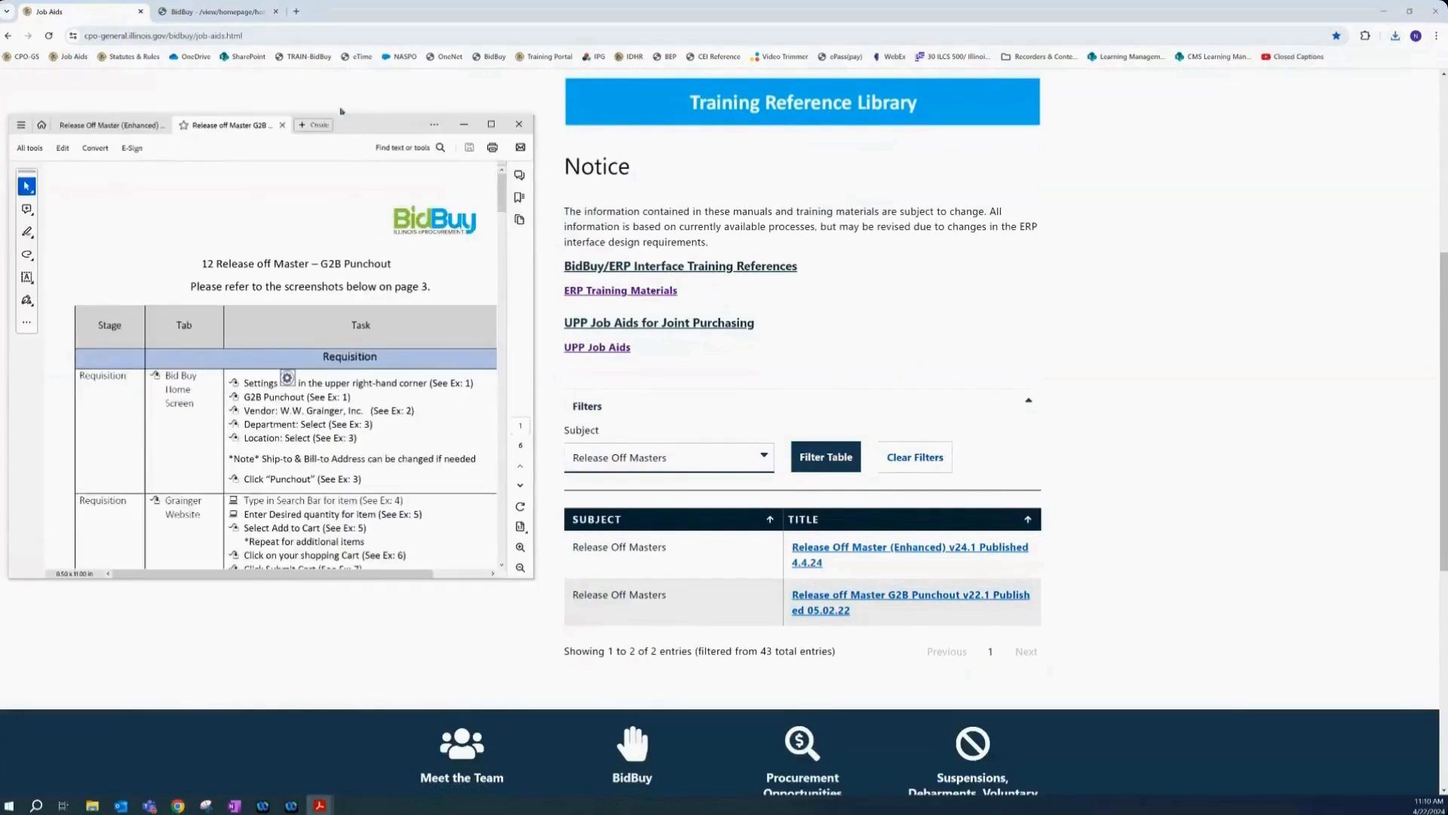
- In BidBuy, start a G2B Punchout shopping session with W.W. Grainger, Inc. as the vendor
click(203, 11)
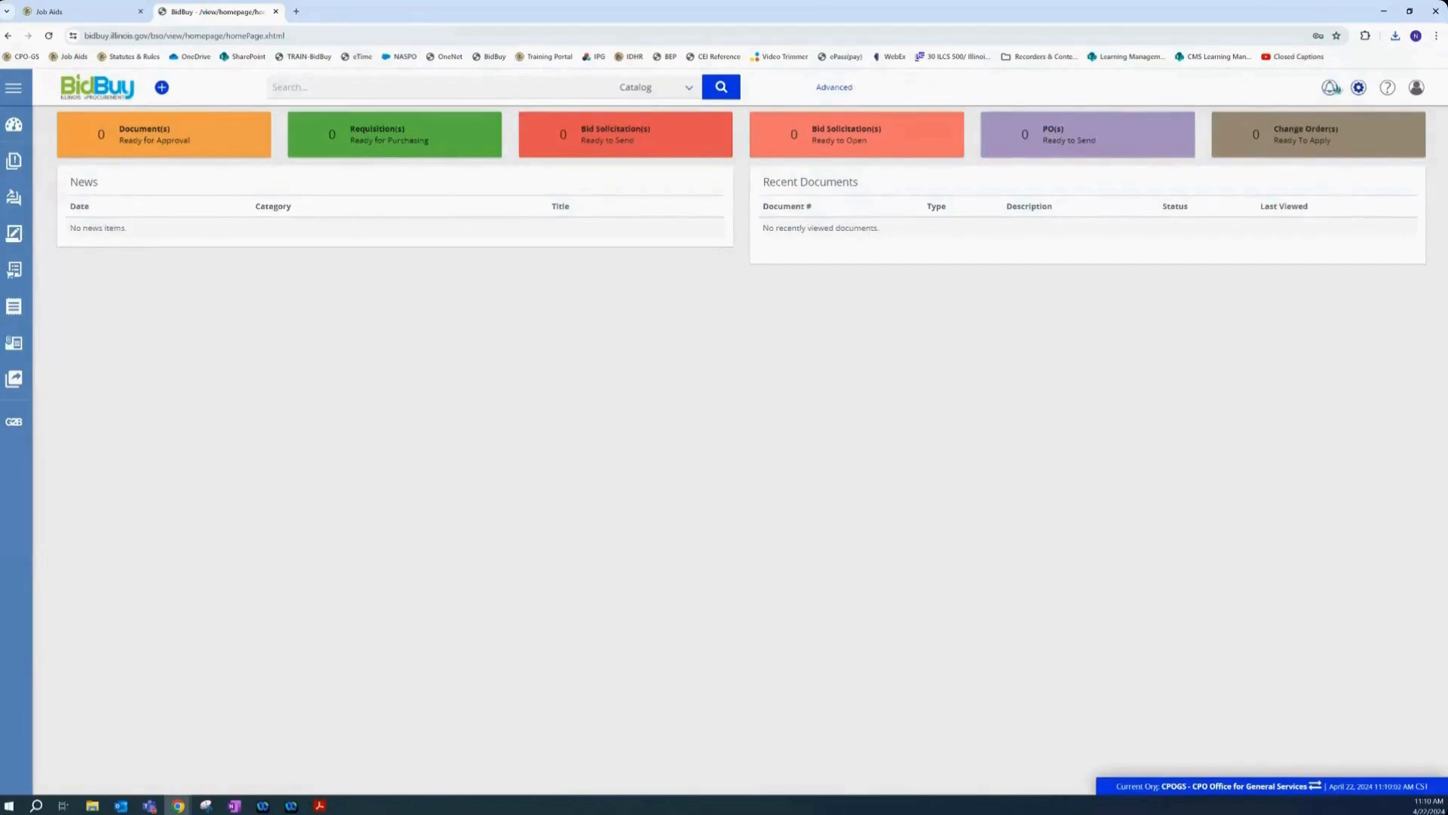
click(1358, 88)
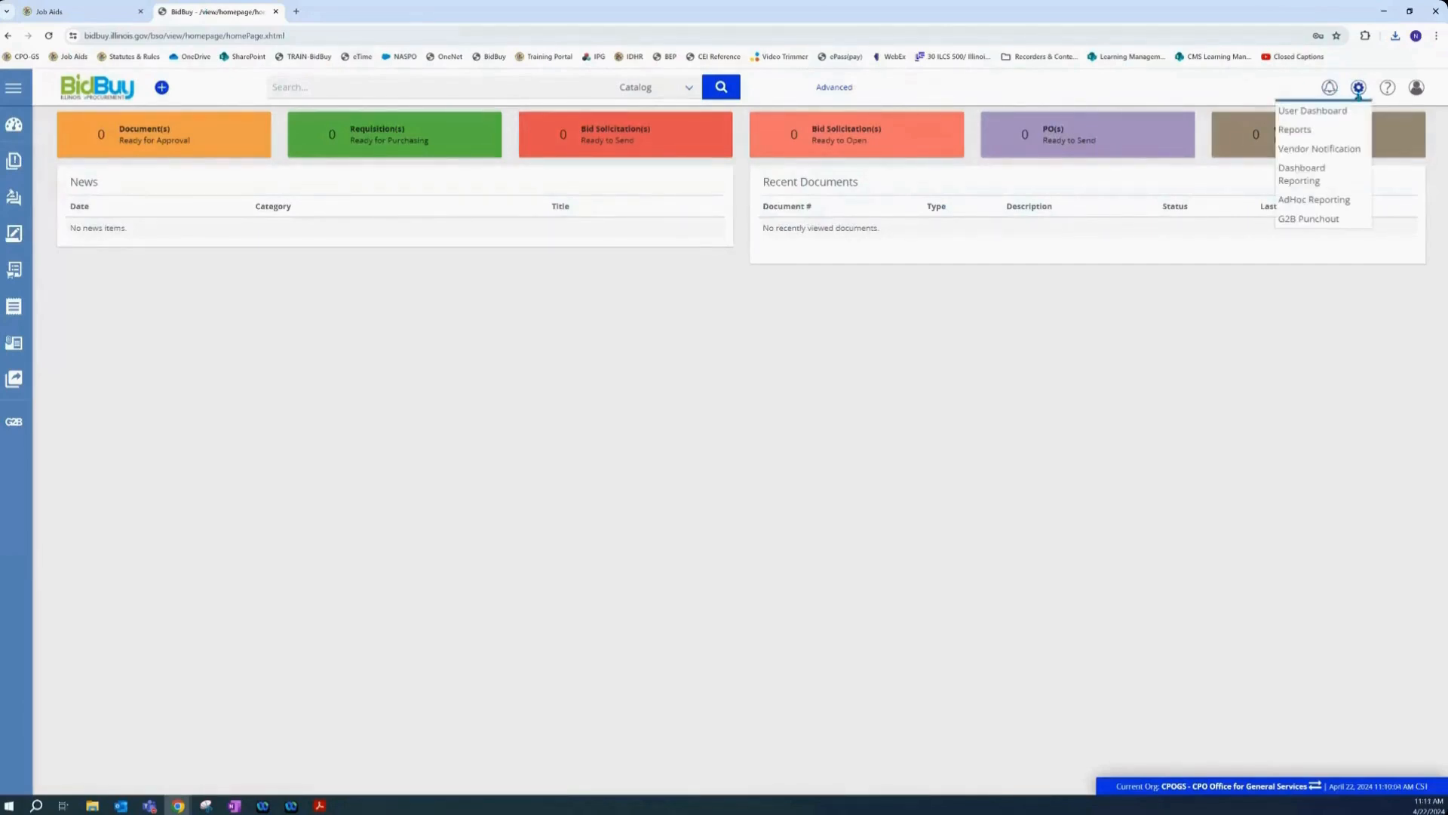
click(1347, 219)
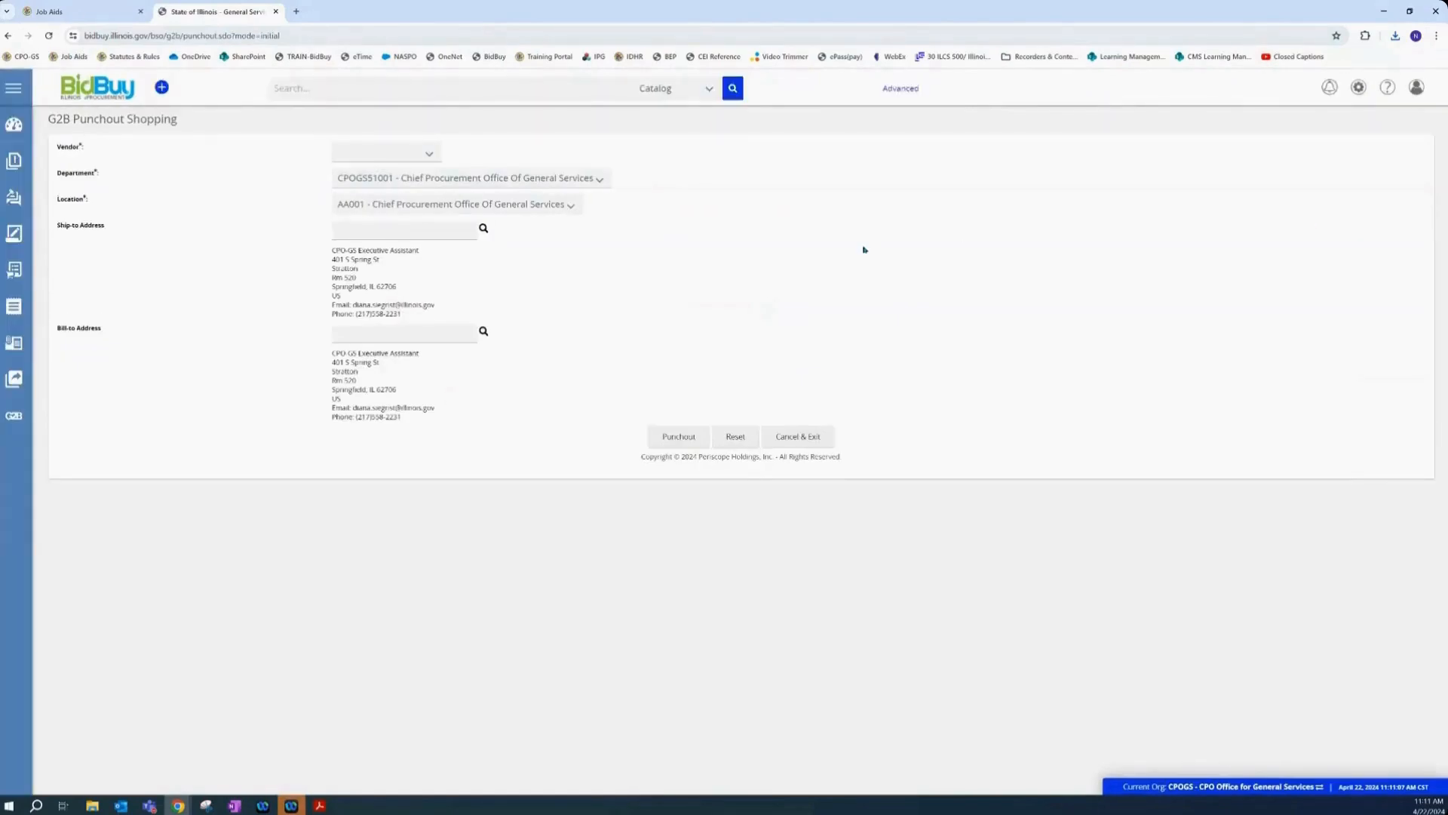
click(424, 154)
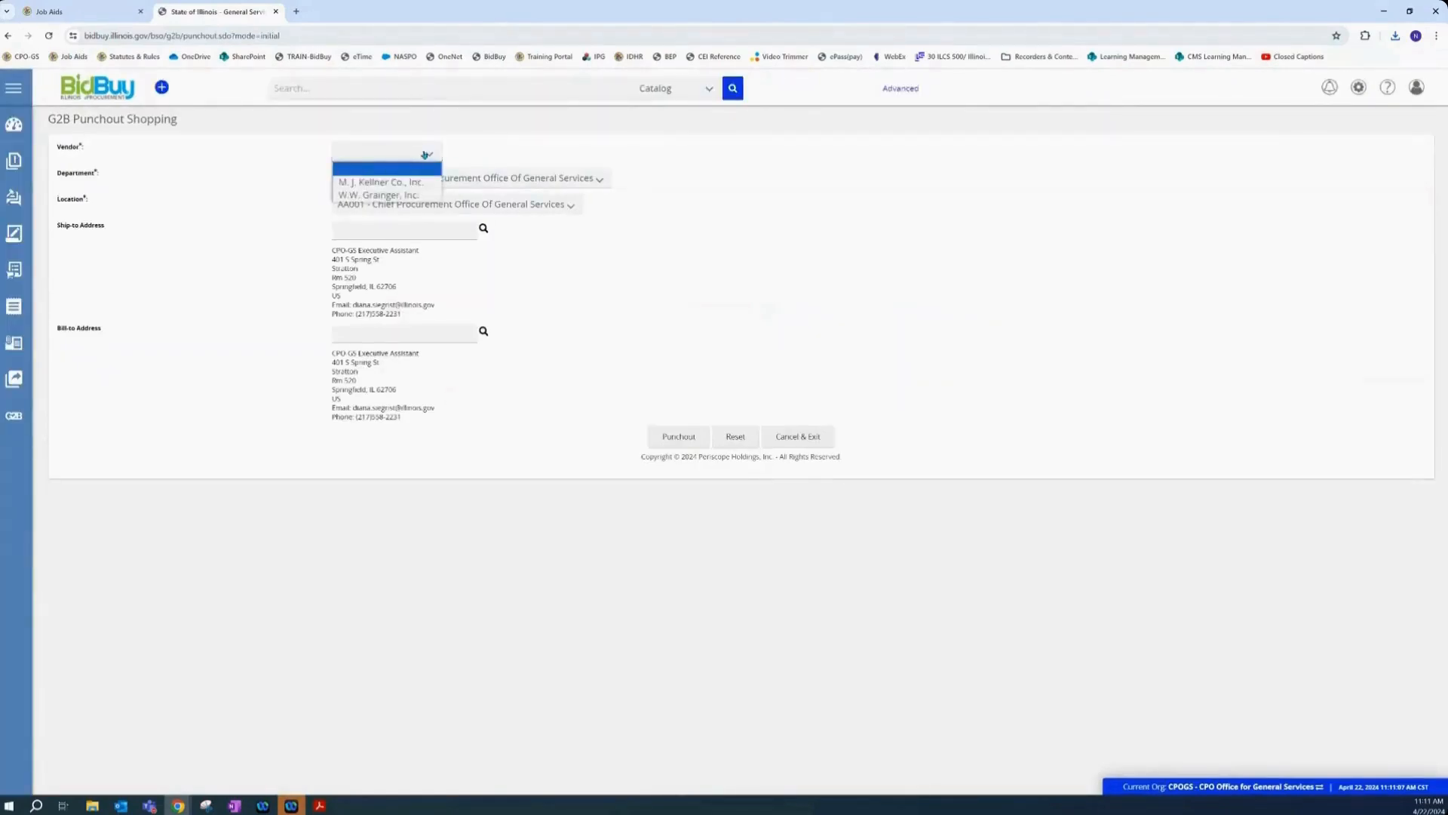
click(426, 196)
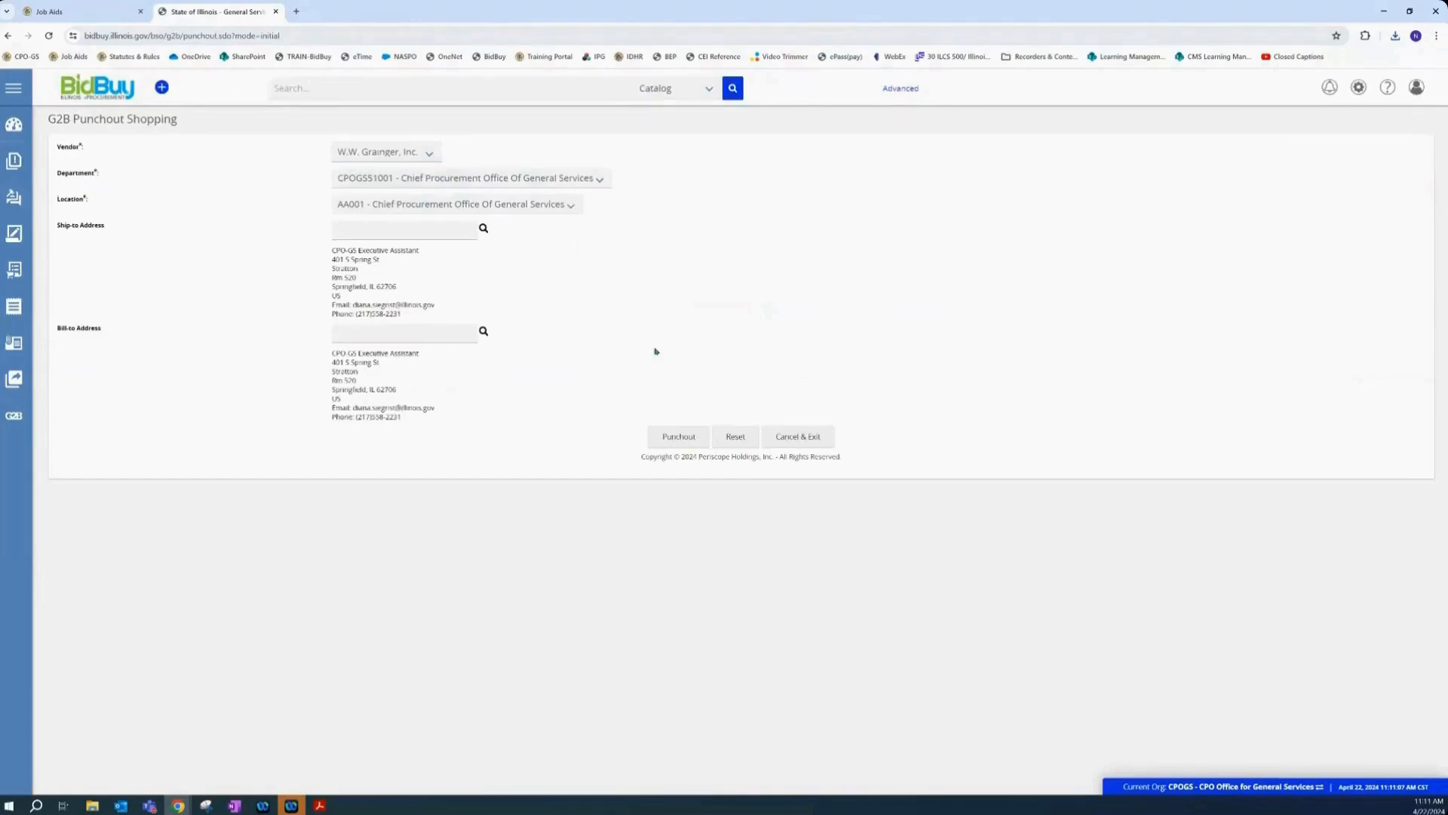
click(670, 436)
- Switch to the G2B Punchout job aid in Acrobat and review its requisition instructions for the Grainger website and attachments
mouse_move(319, 805)
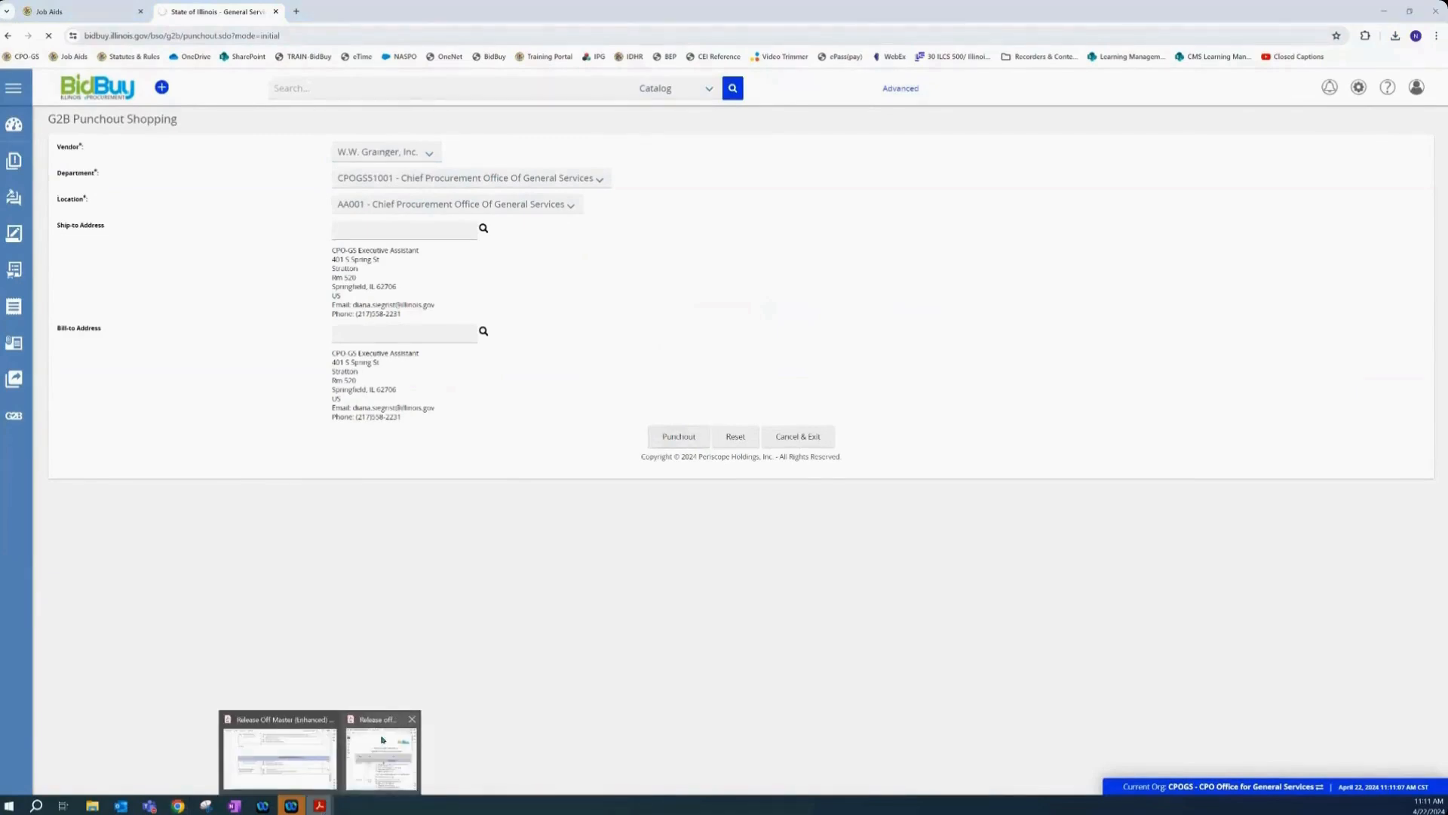
click(383, 740)
scroll(323, 436, down, 3)
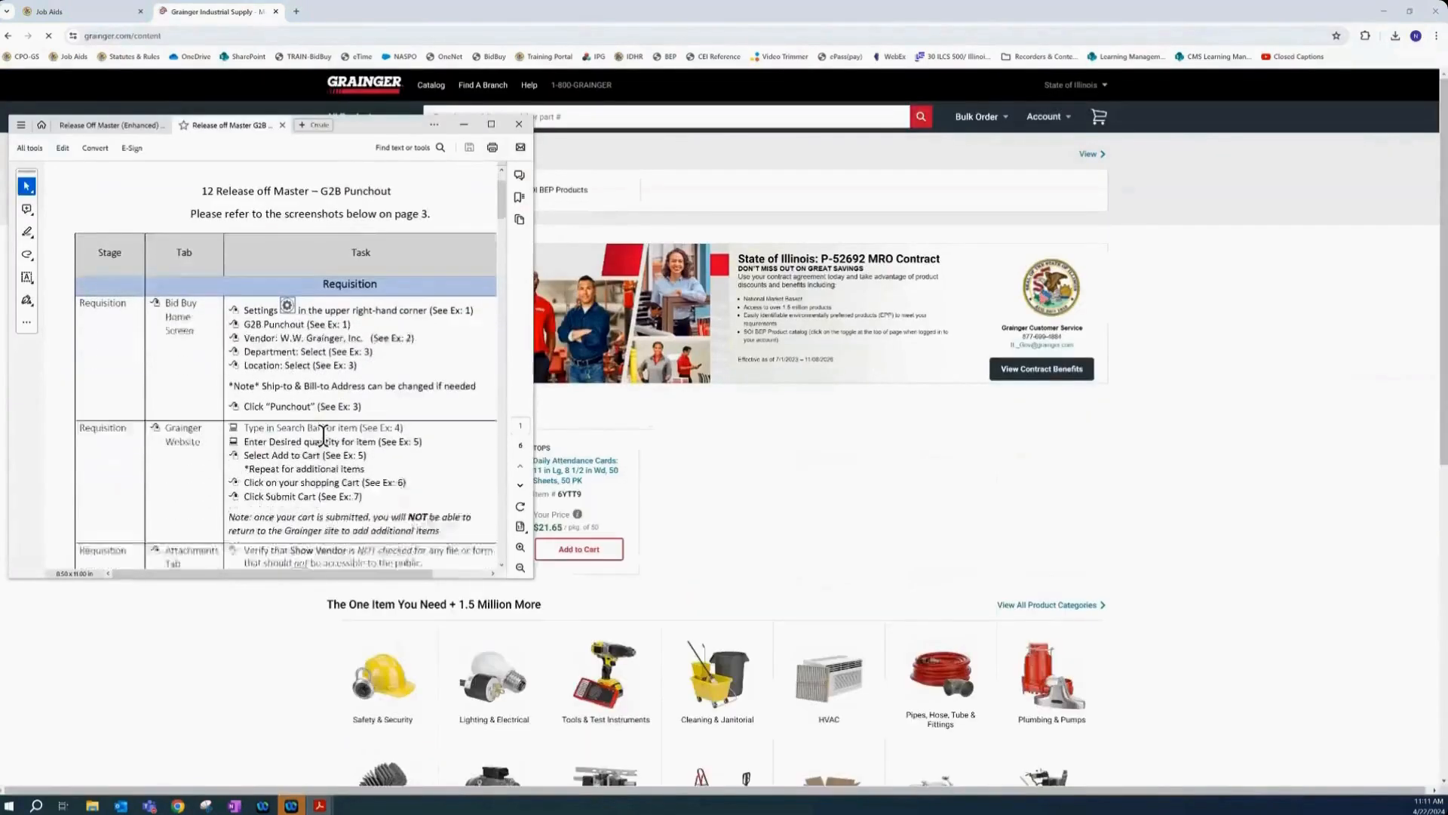
scroll(322, 436, down, 2)
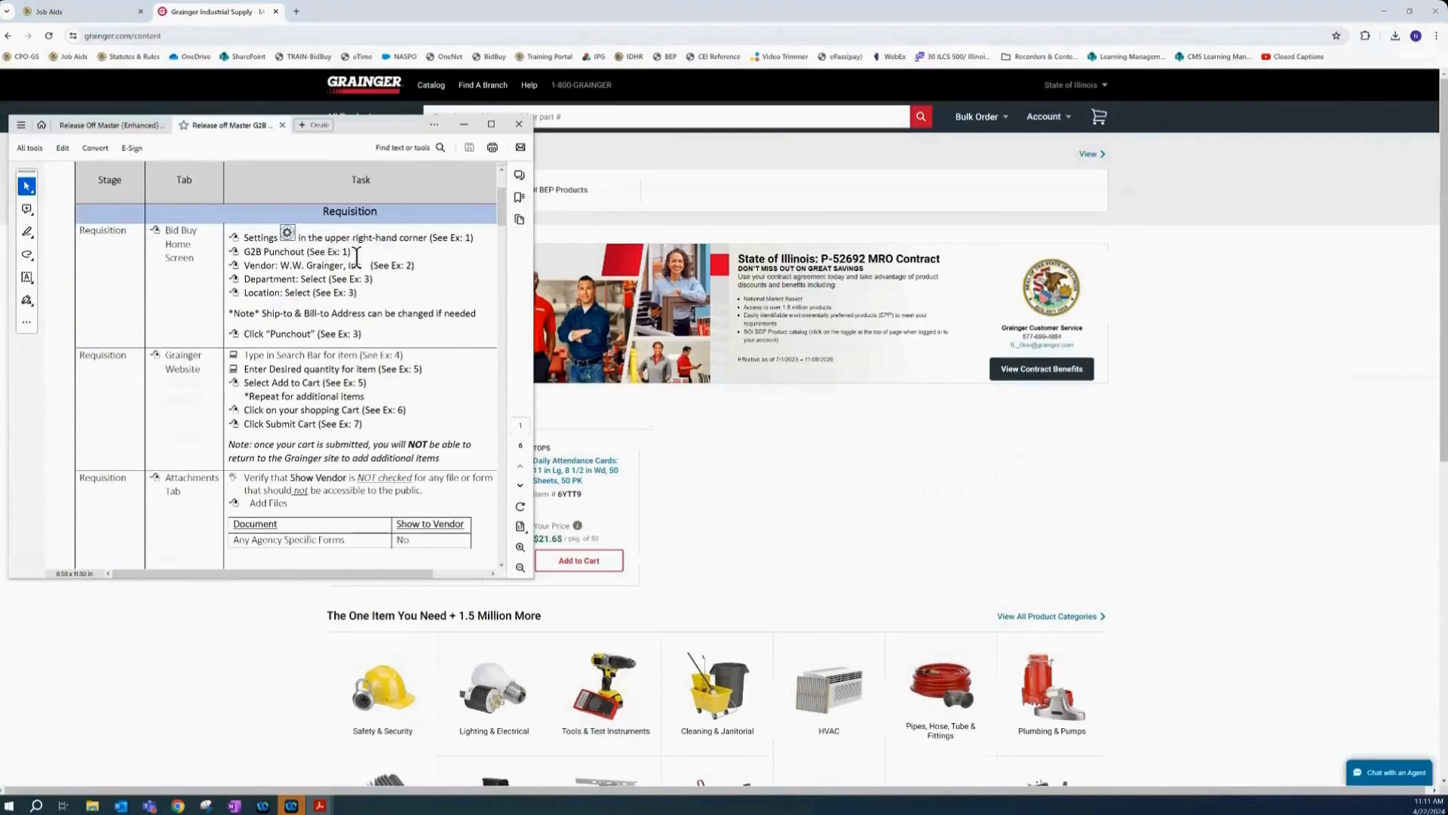
scroll(373, 398, down, 1)
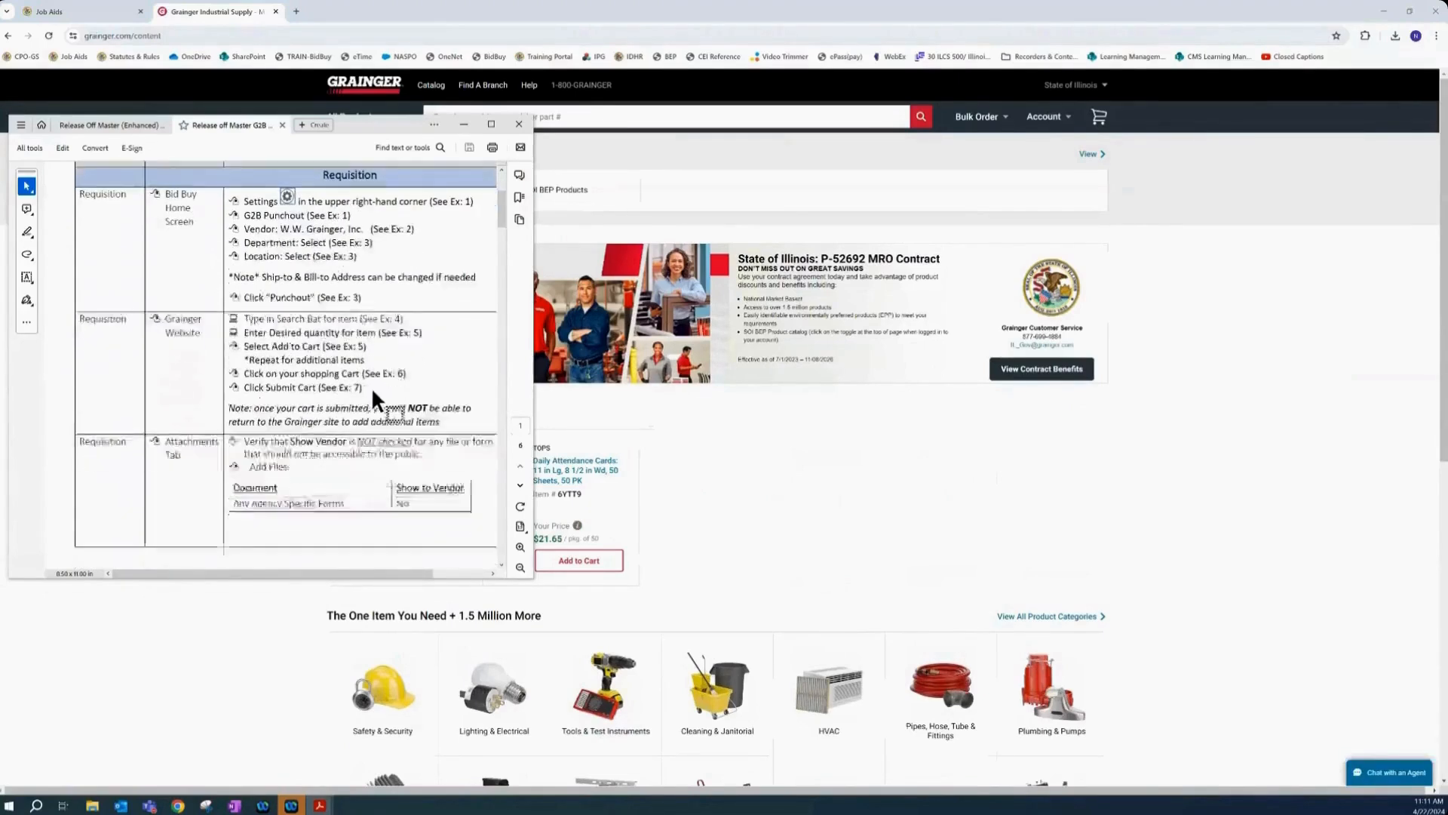
scroll(317, 377, down, 2)
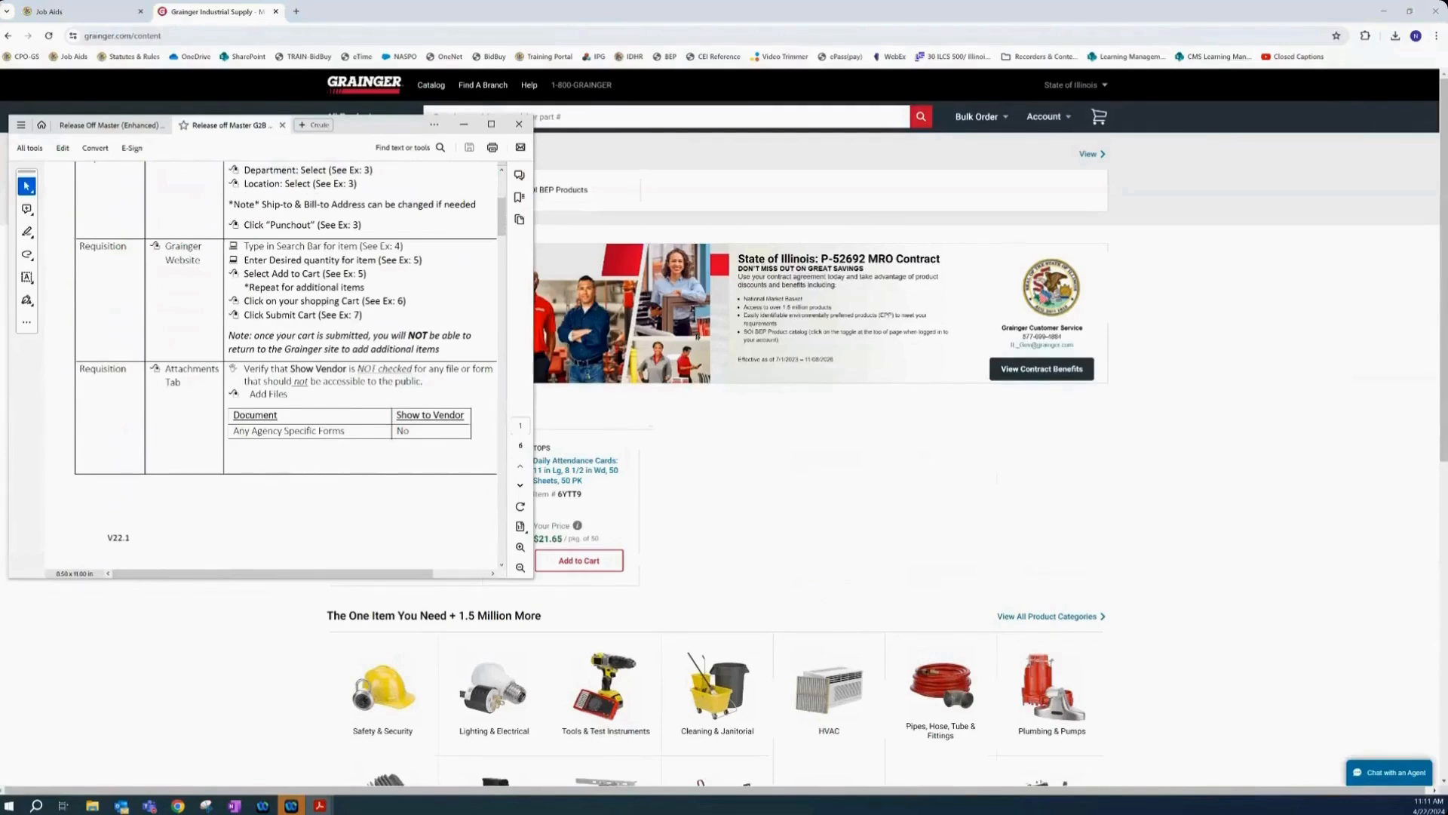
- On the Grainger site, browse through Lab, Office & Hospitality Supplies and Boards and Easels to the Display and Presentation Easels category
click(851, 492)
scroll(851, 492, down, 3)
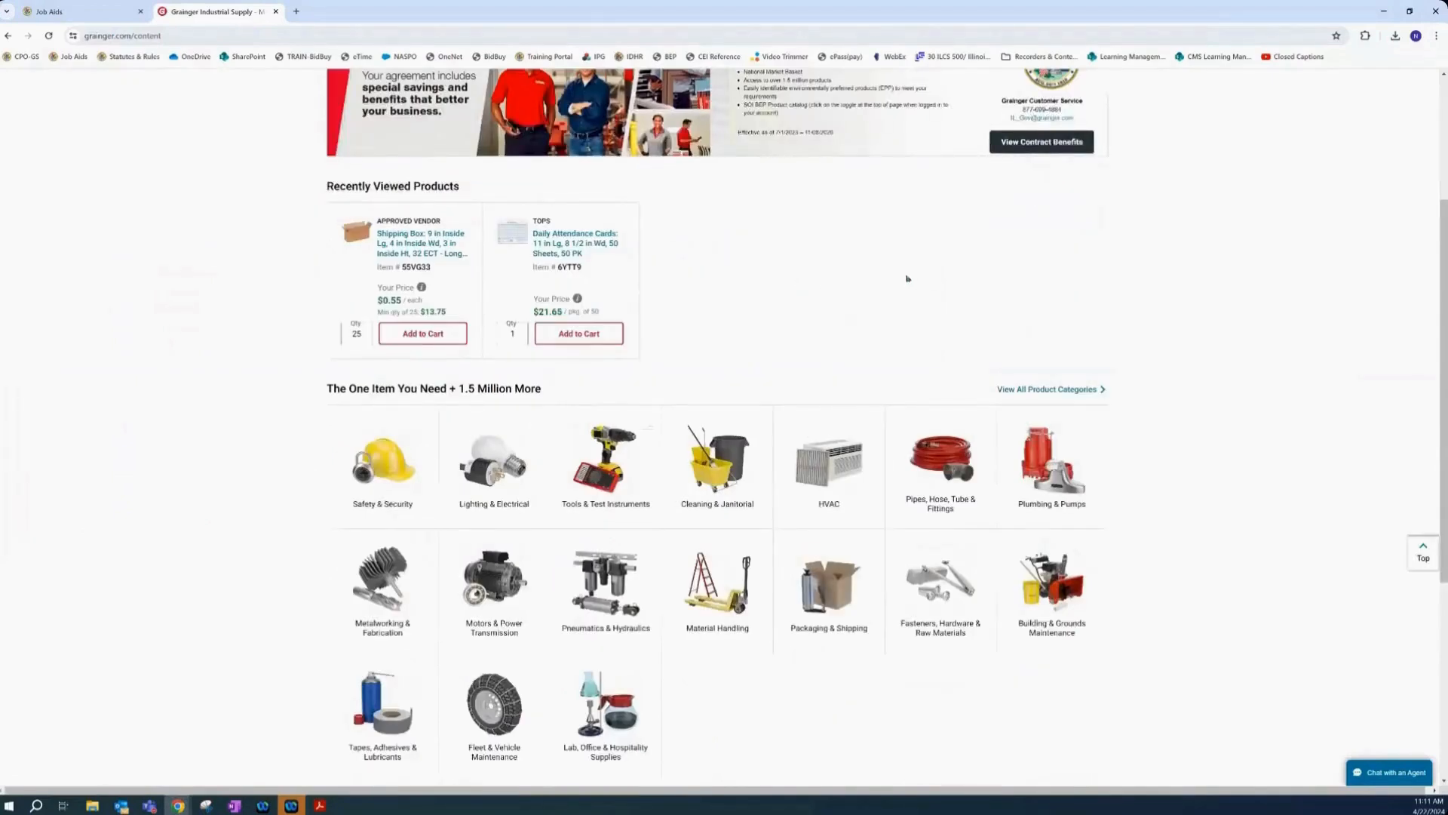
scroll(818, 285, down, 2)
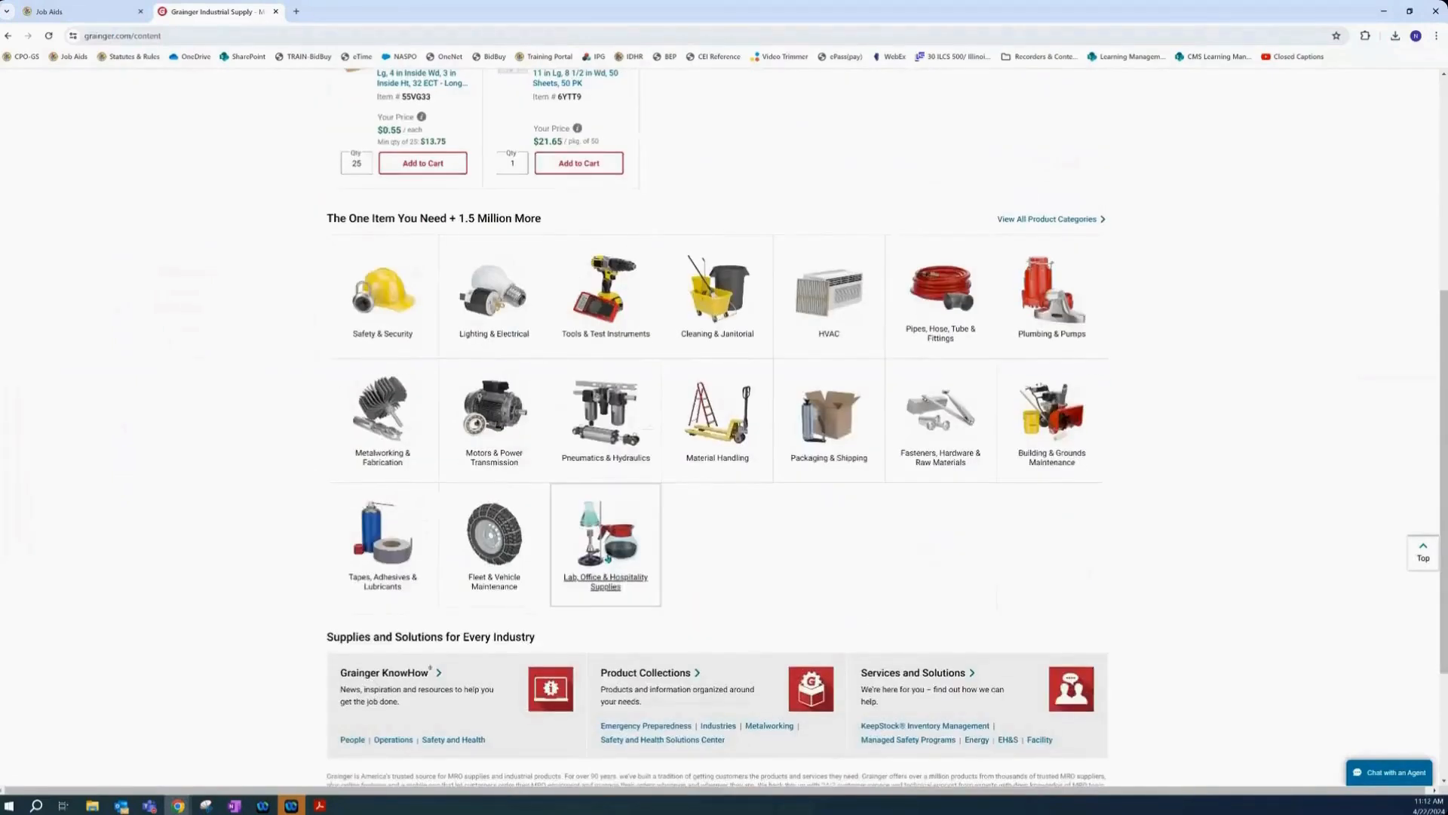
click(614, 540)
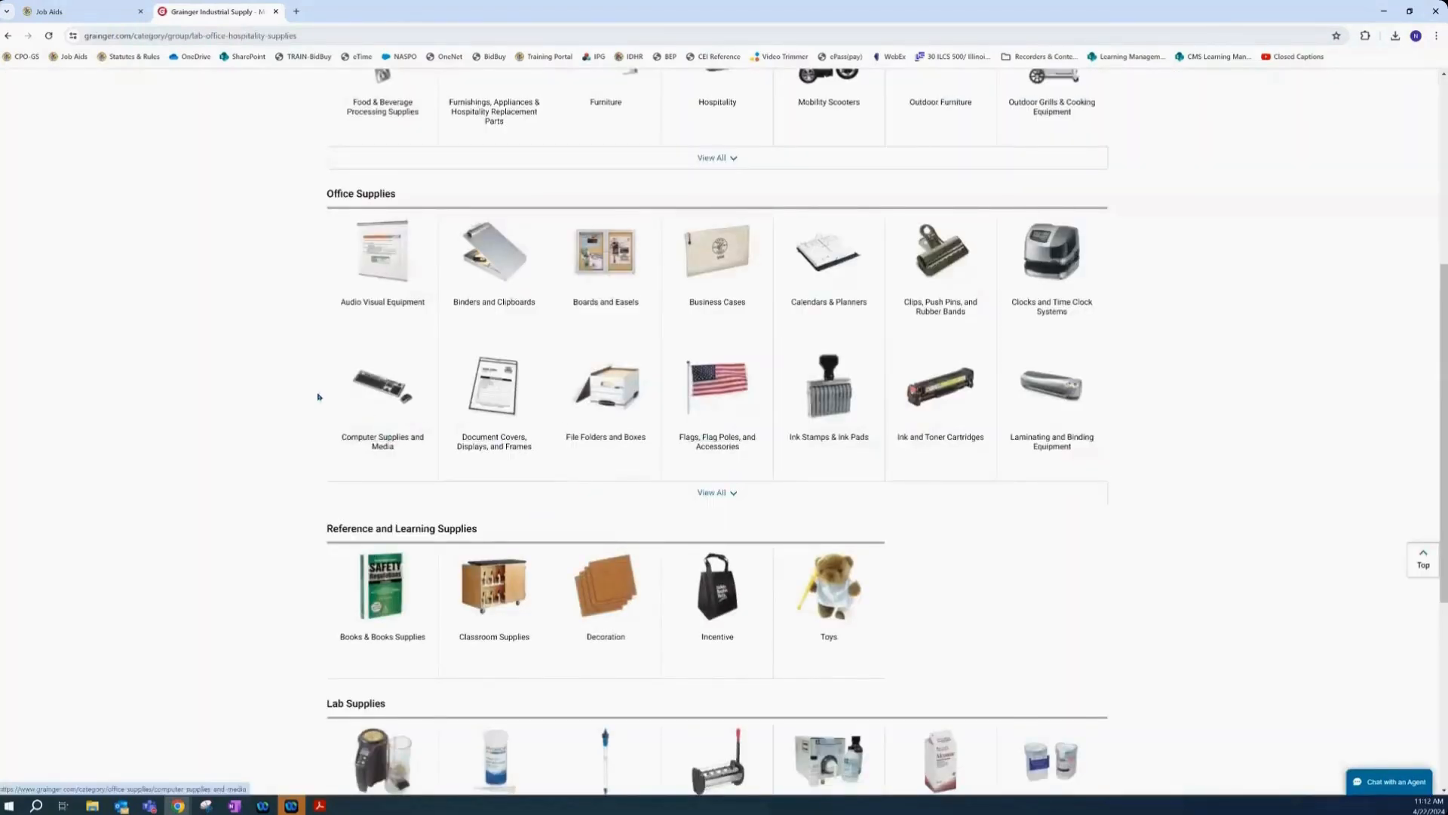
scroll(319, 395, up, 1)
scroll(604, 365, up, 1)
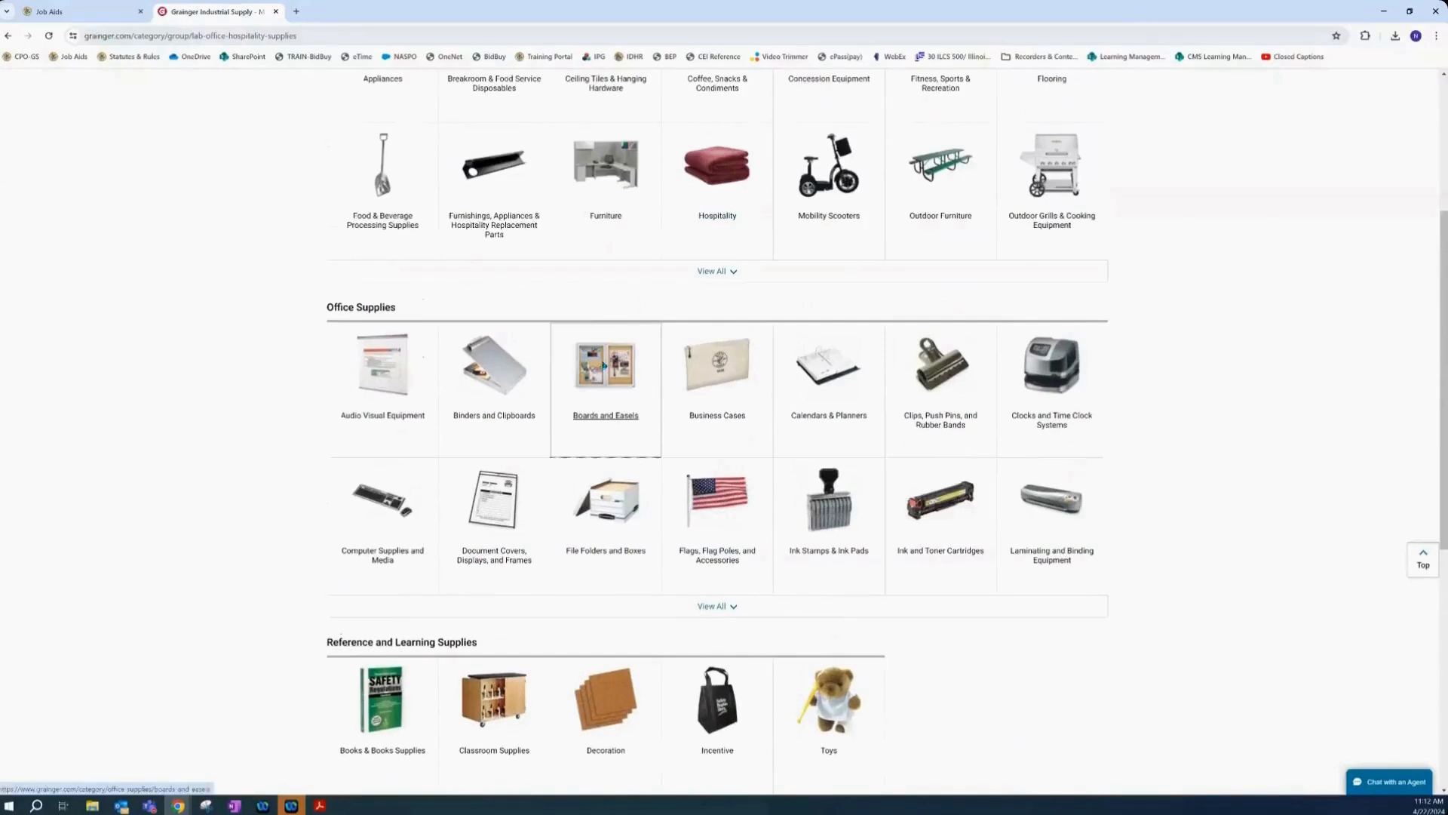
click(604, 365)
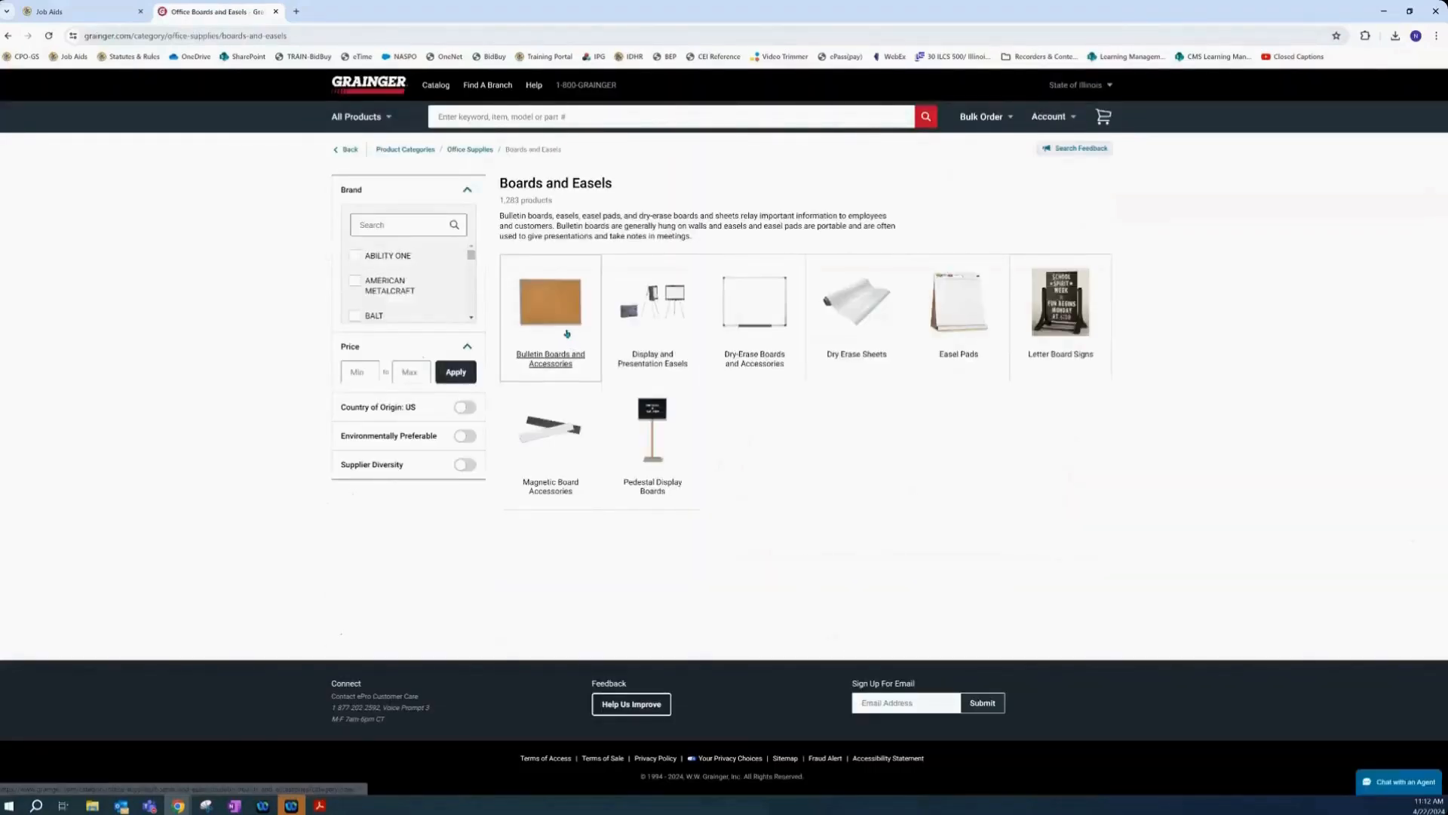
click(663, 351)
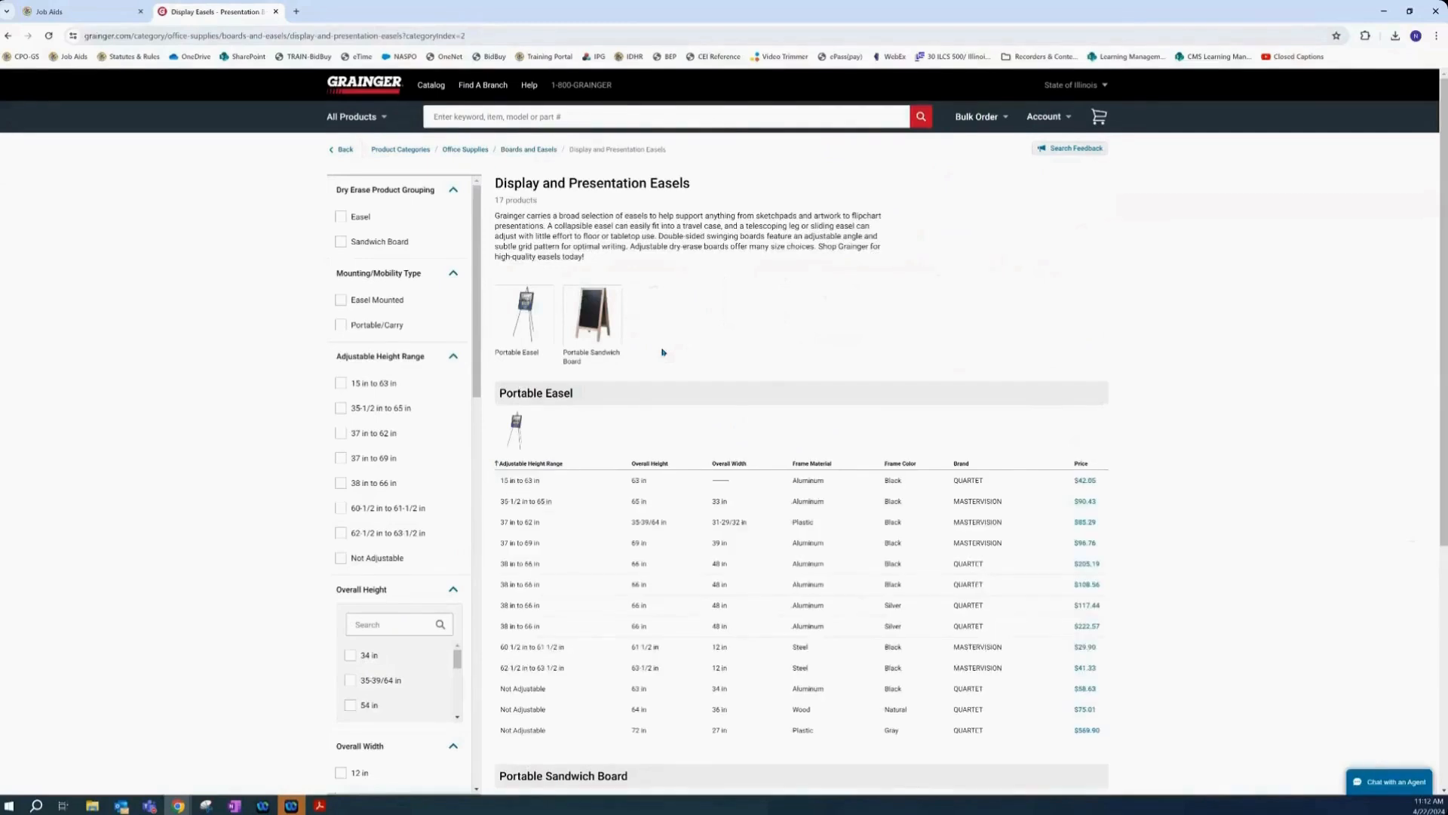
- Add one QUARTET 15 in to 63 in black aluminum easel and one plain 20 in x 23 in POST-IT easel pad, and view the cart
scroll(939, 386, down, 1)
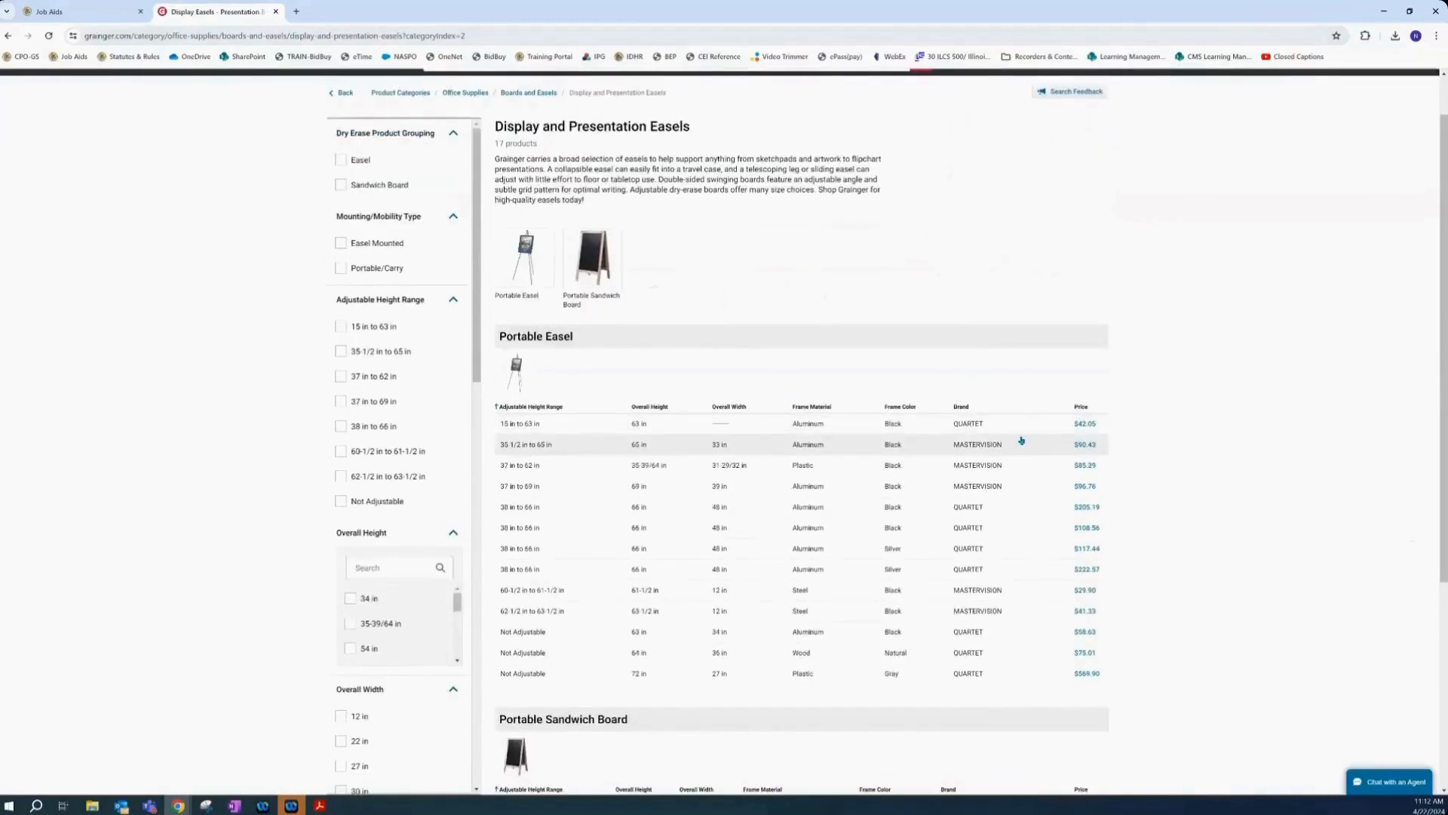
scroll(1026, 437, down, 1)
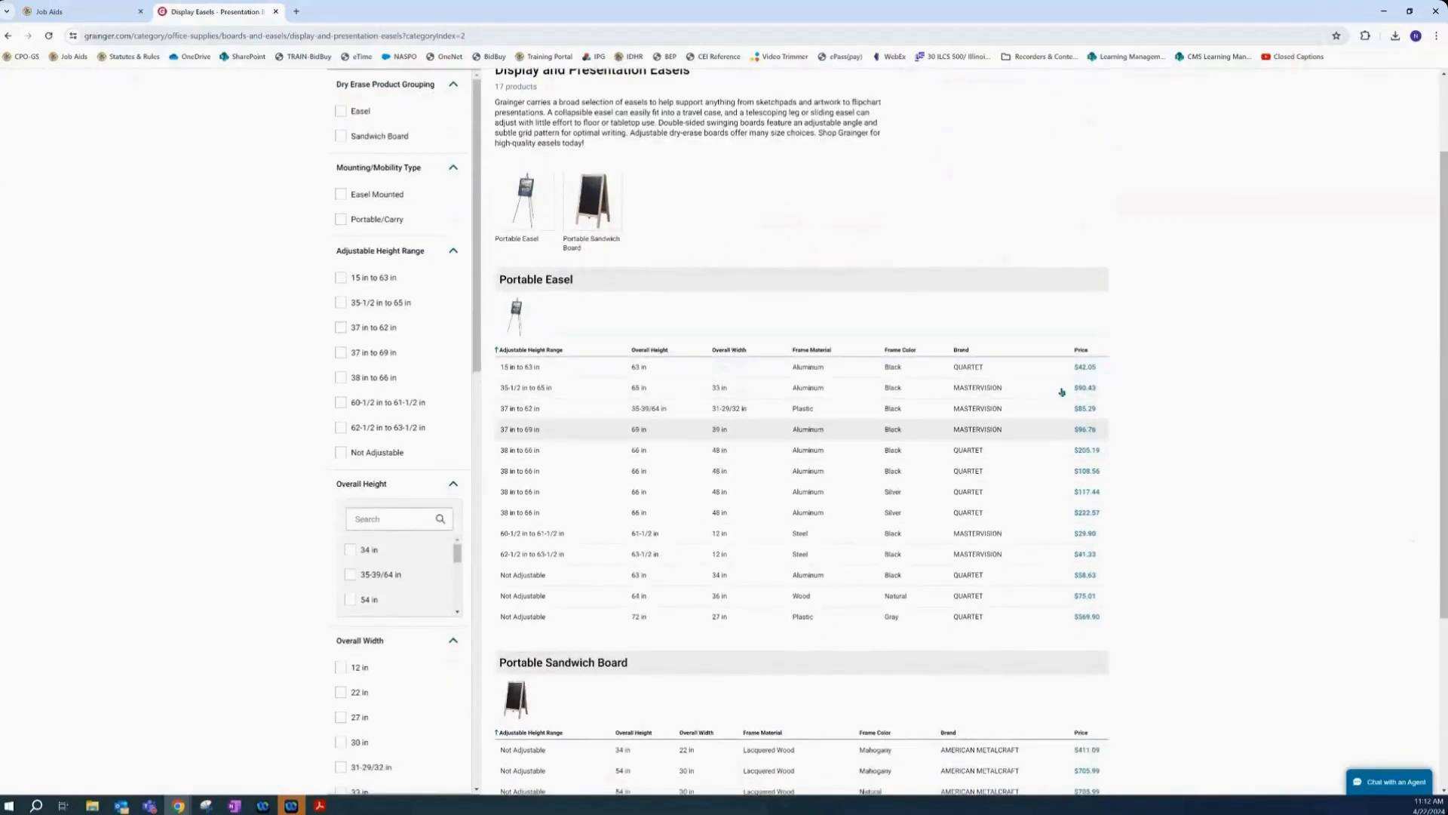
click(1077, 370)
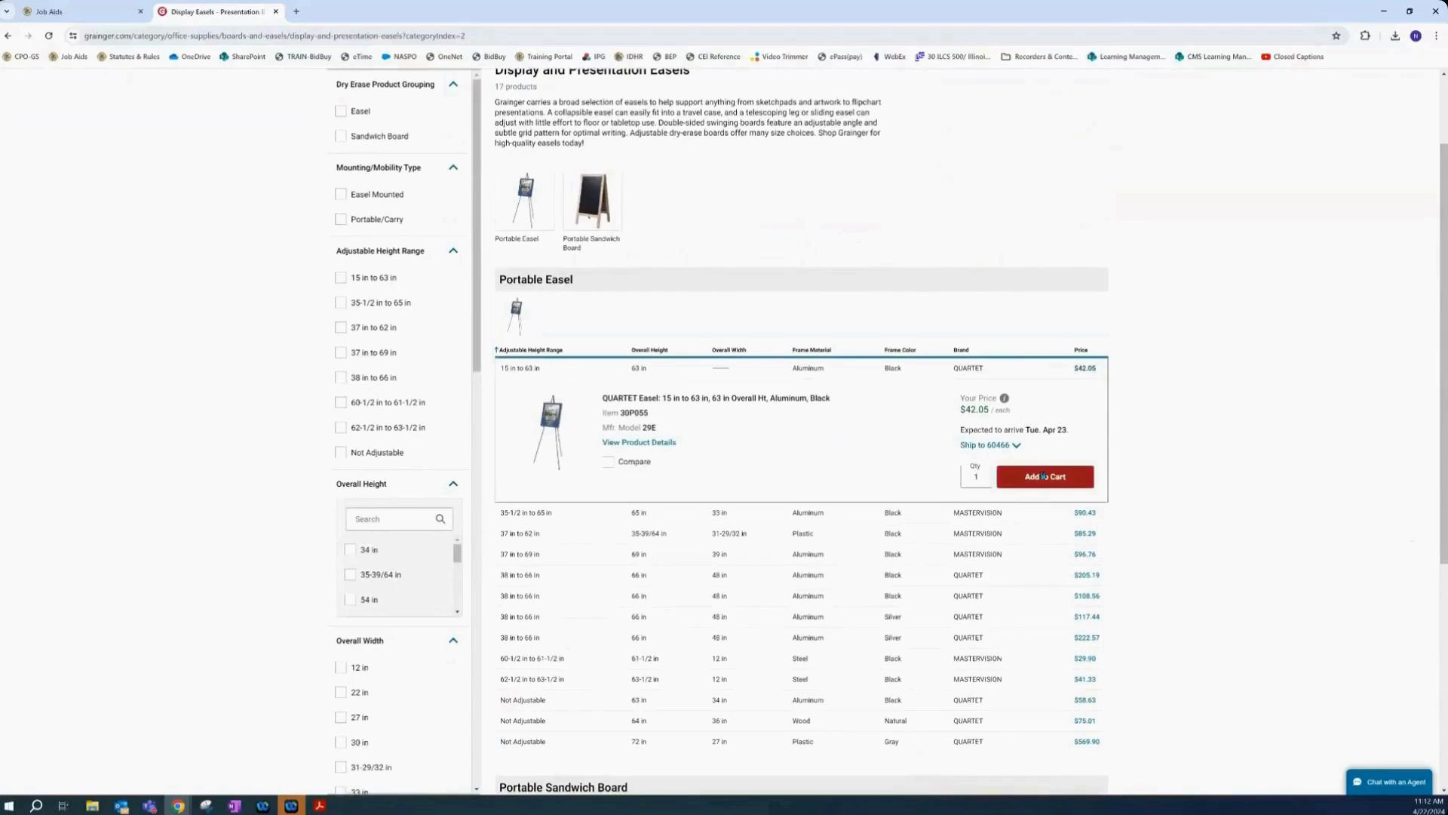
click(1044, 476)
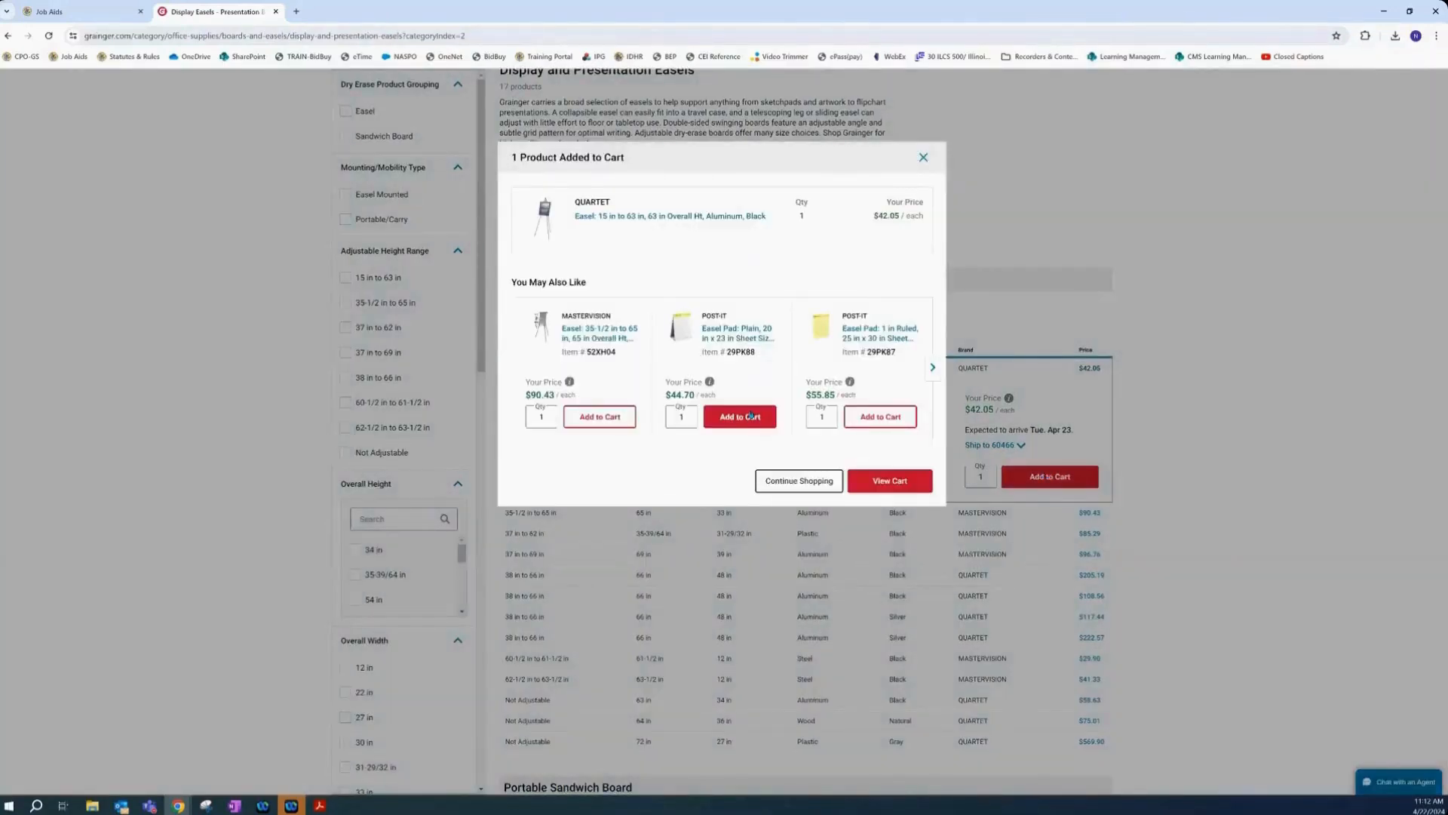
key(Escape)
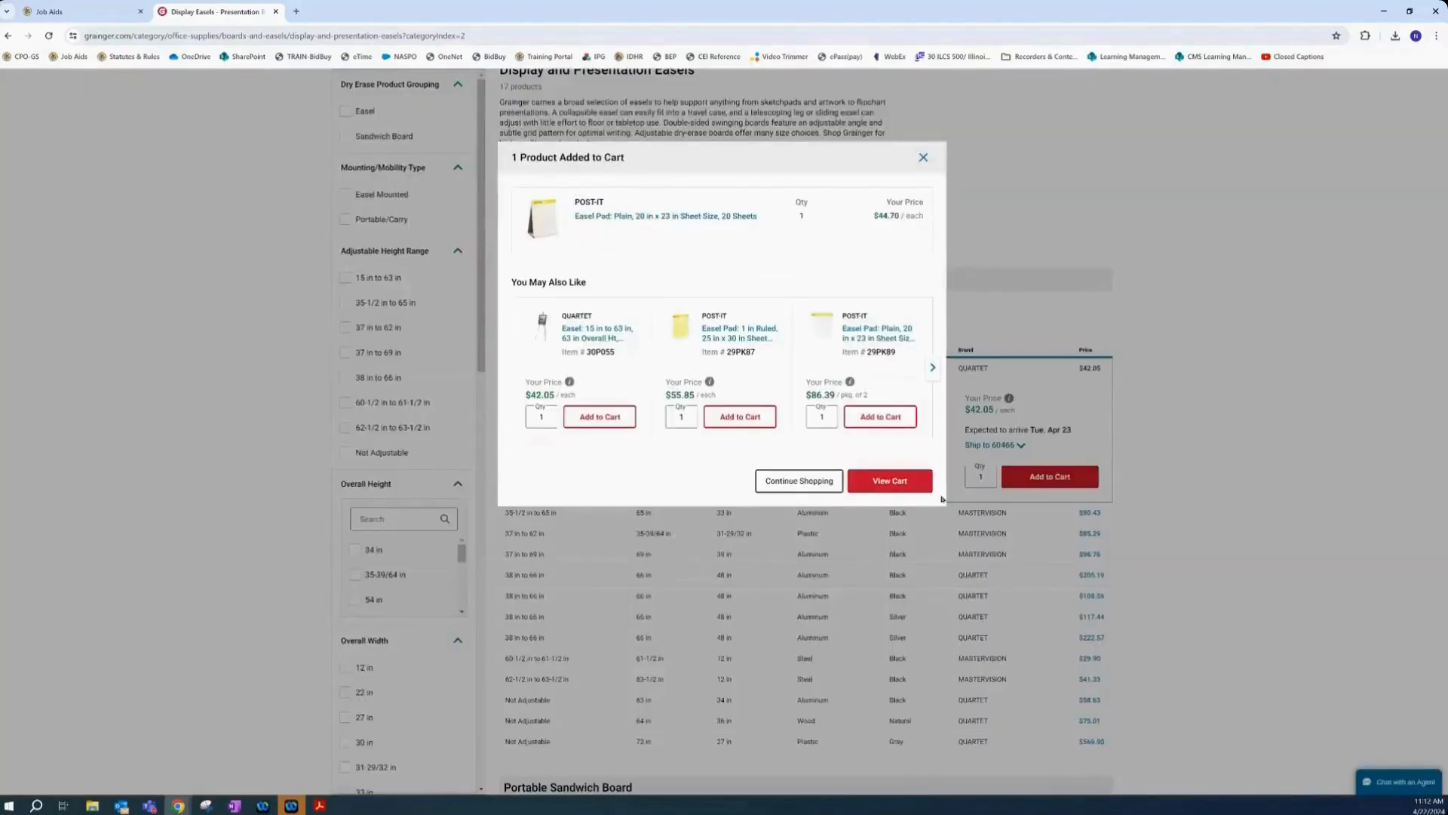
click(906, 481)
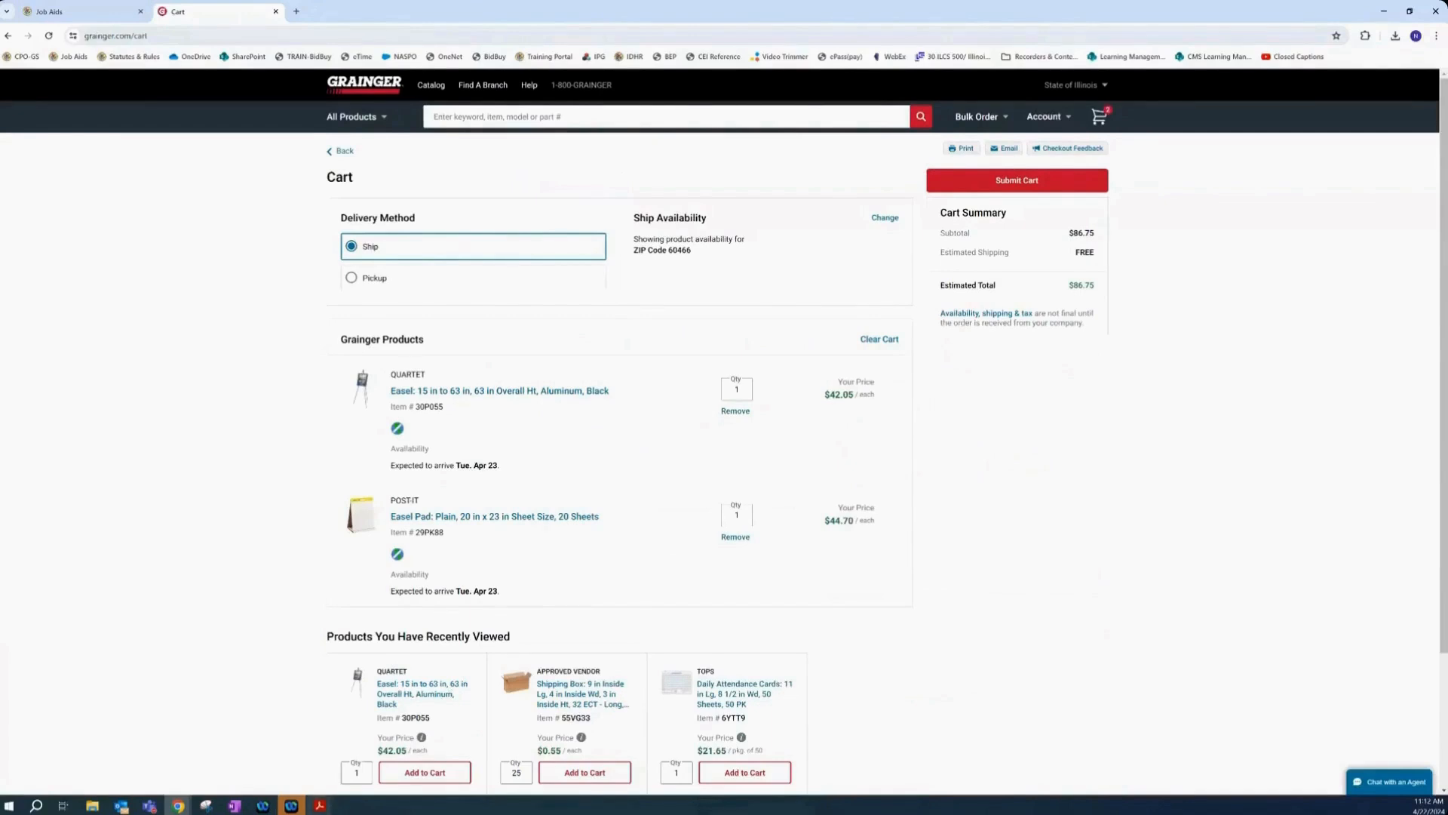
- Return to the G2B Punchout job aid and review the instructions from cart submission and attachments through the Summary Tab and Conduct Approvals
mouse_move(320, 805)
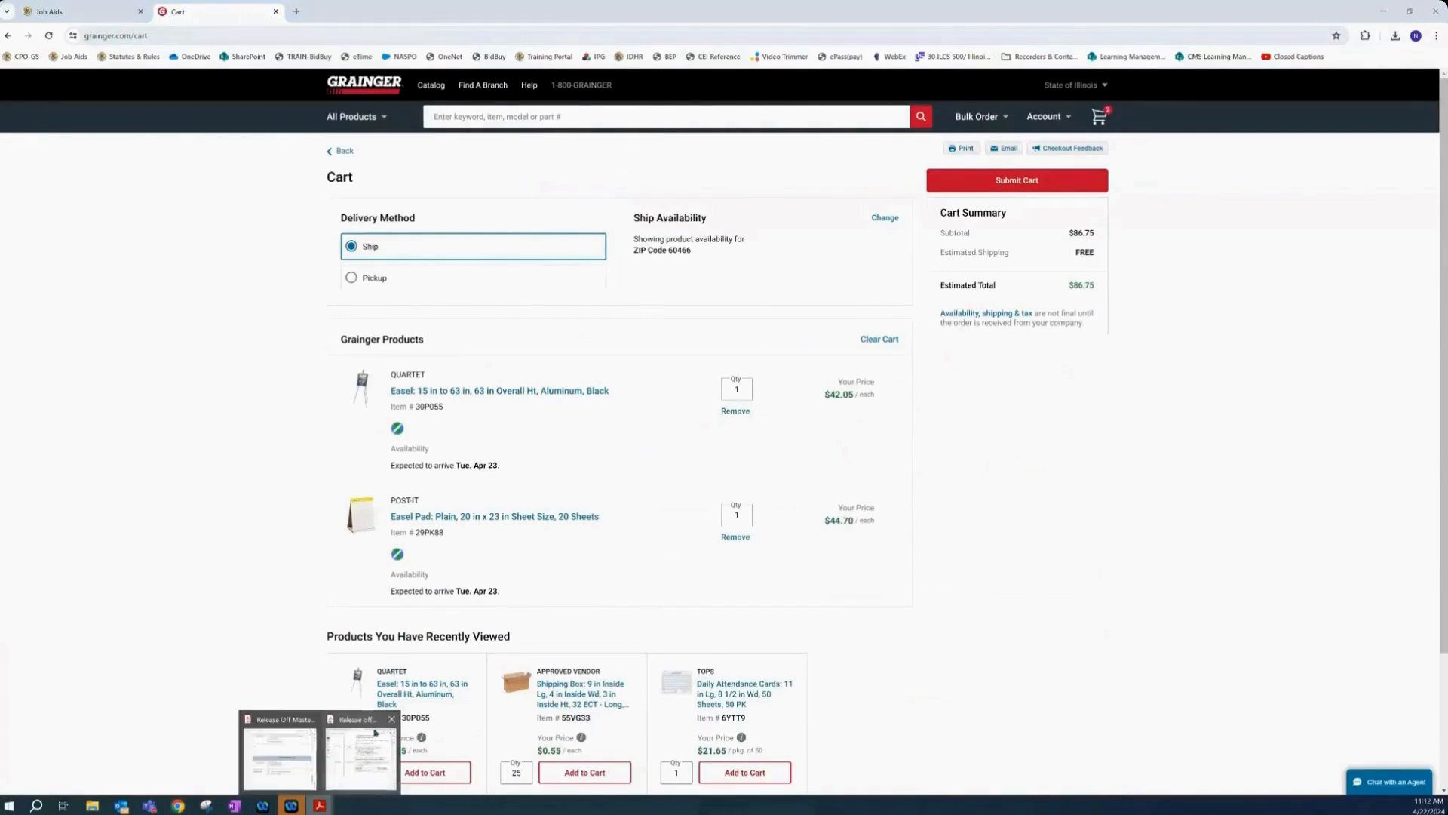
click(361, 754)
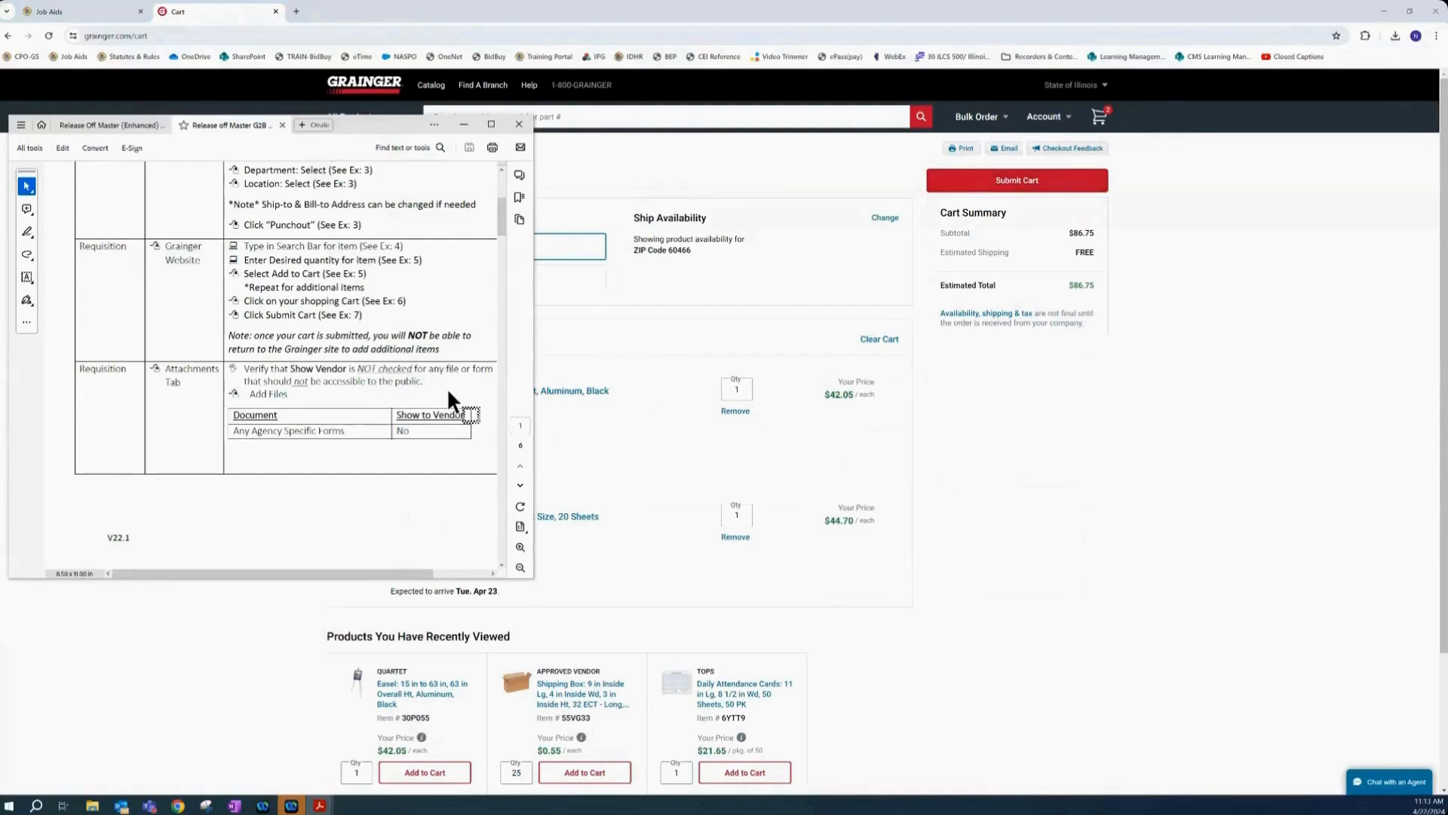
scroll(446, 387, down, 1)
scroll(448, 390, down, 5)
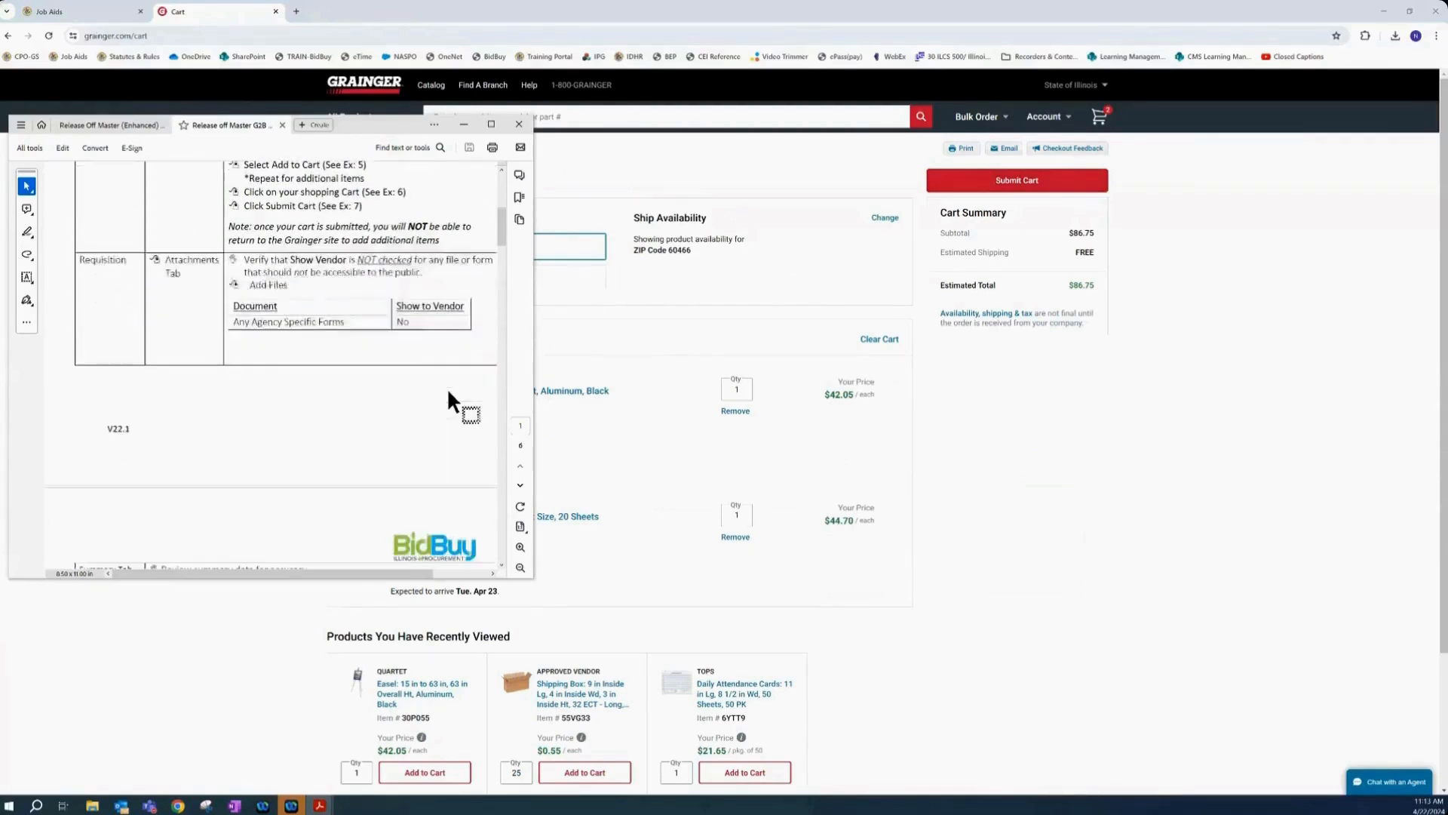
scroll(449, 392, down, 7)
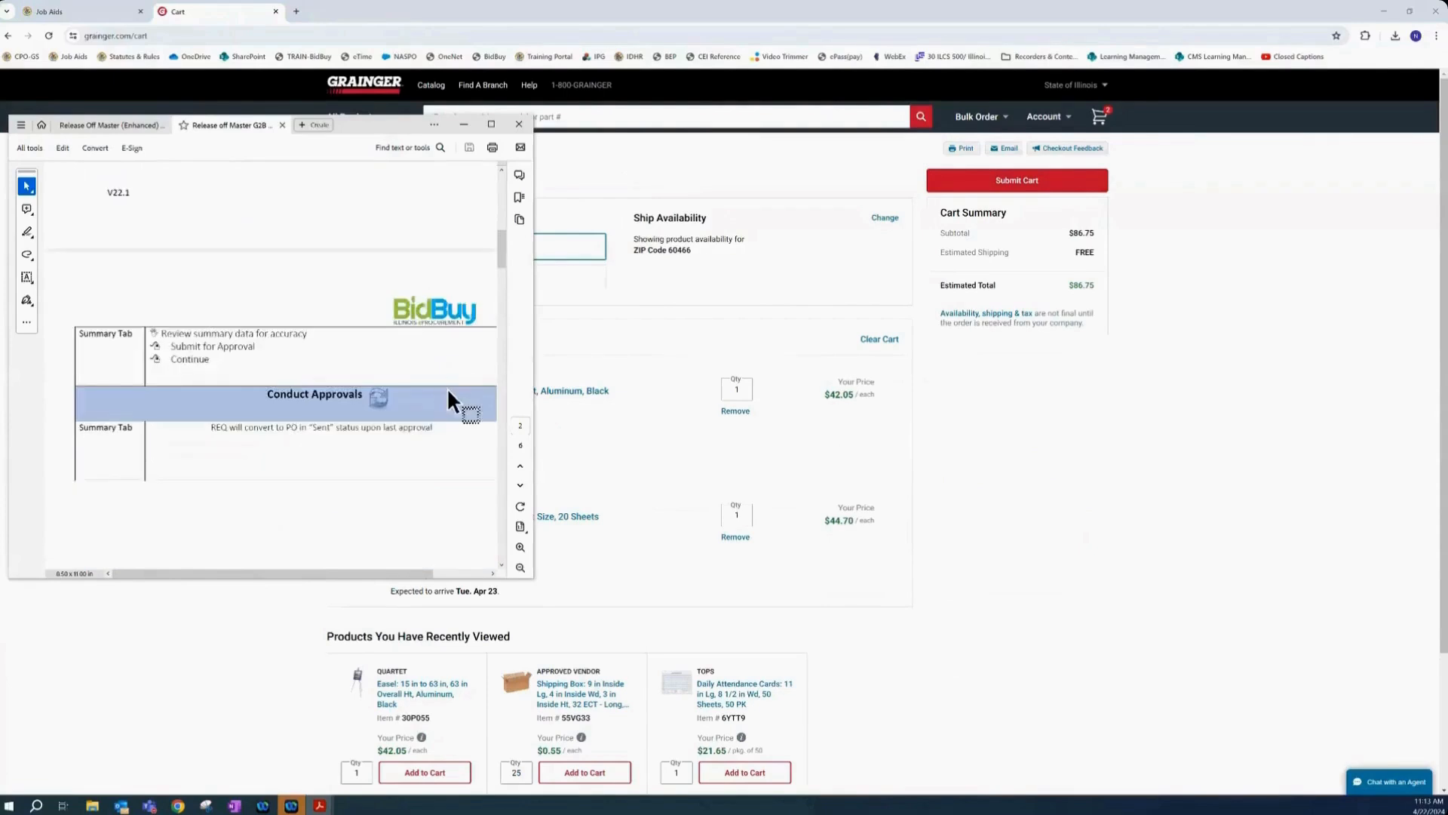
scroll(448, 400, down, 1)
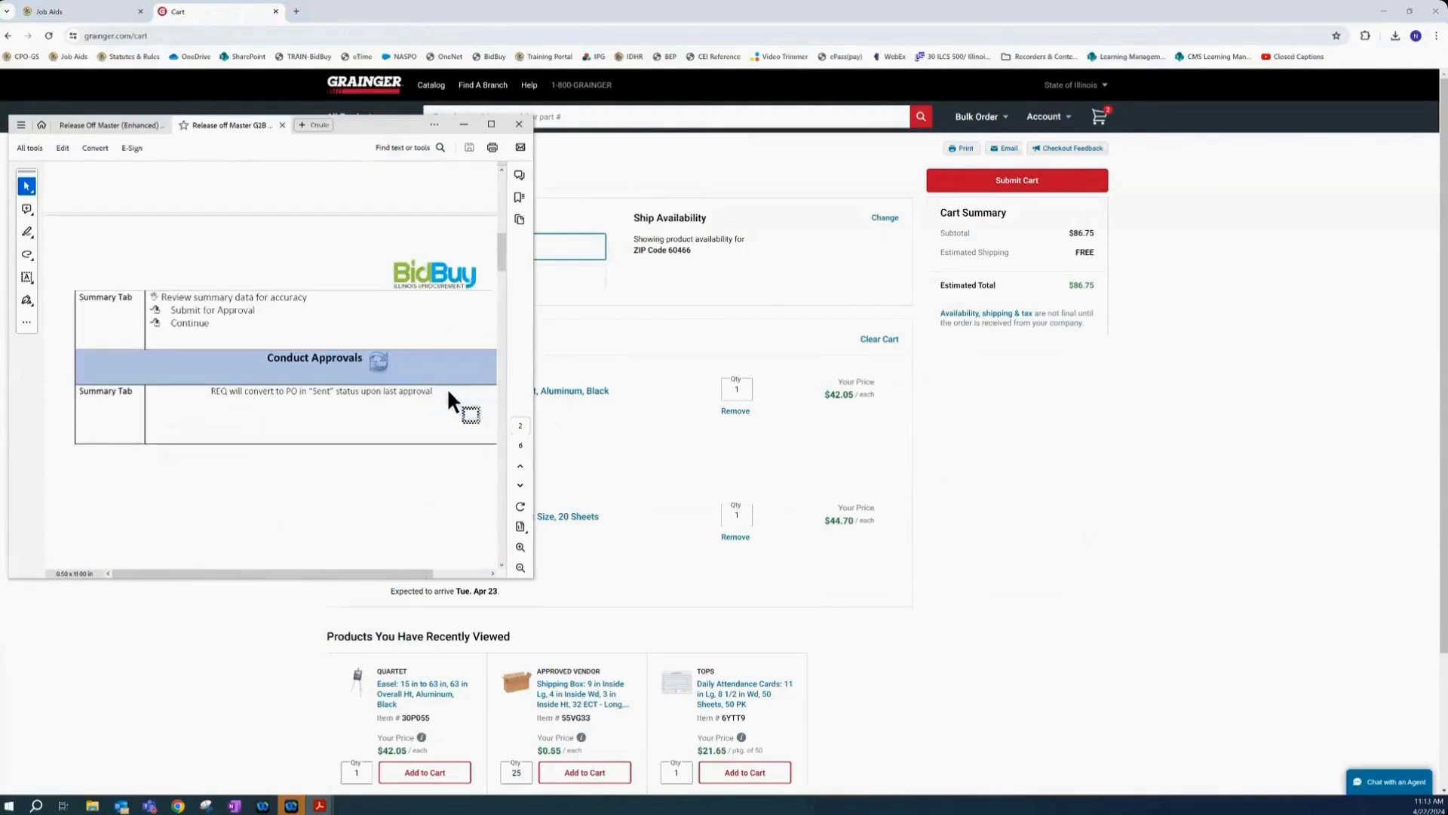
scroll(449, 400, down, 1)
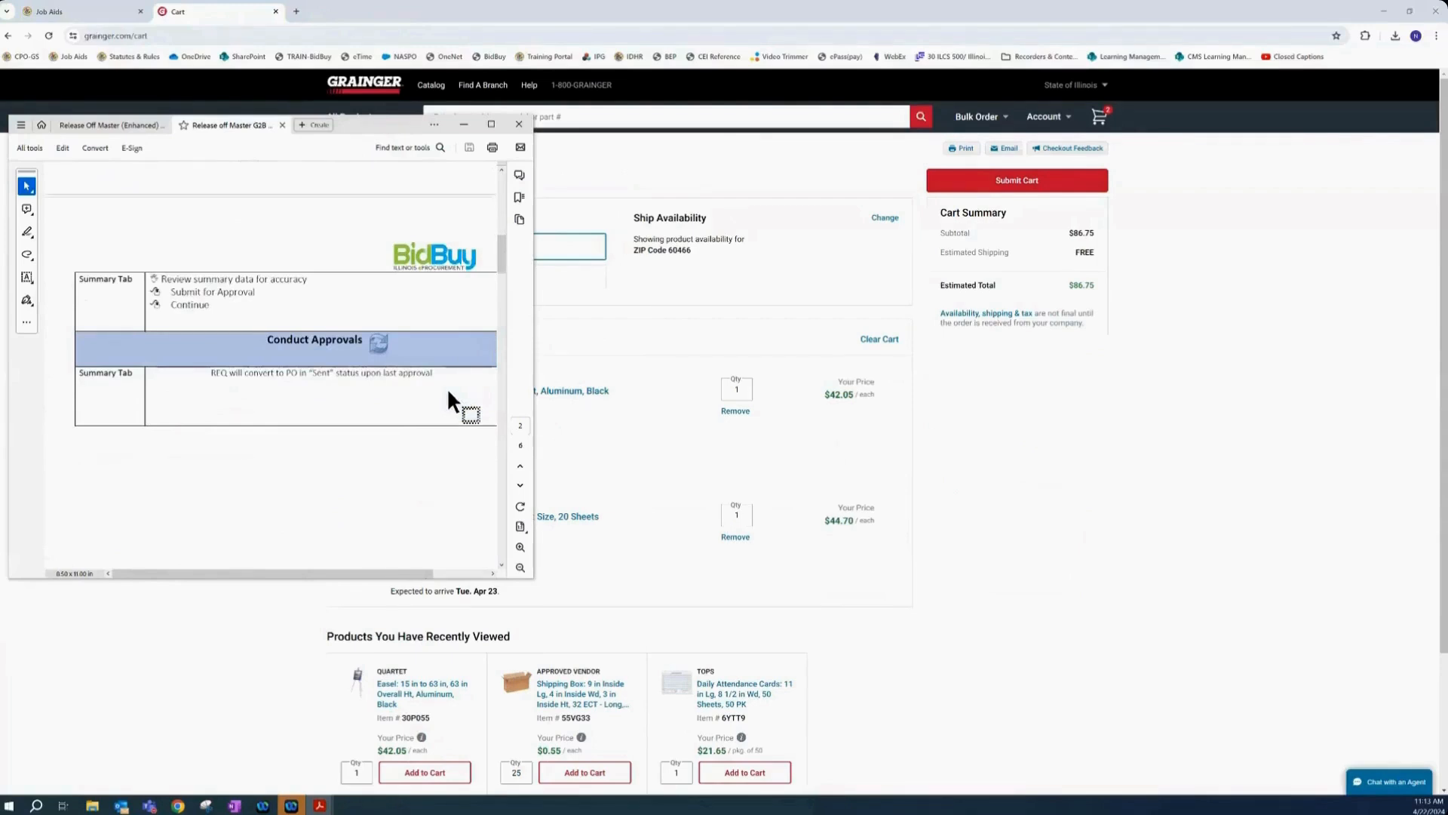